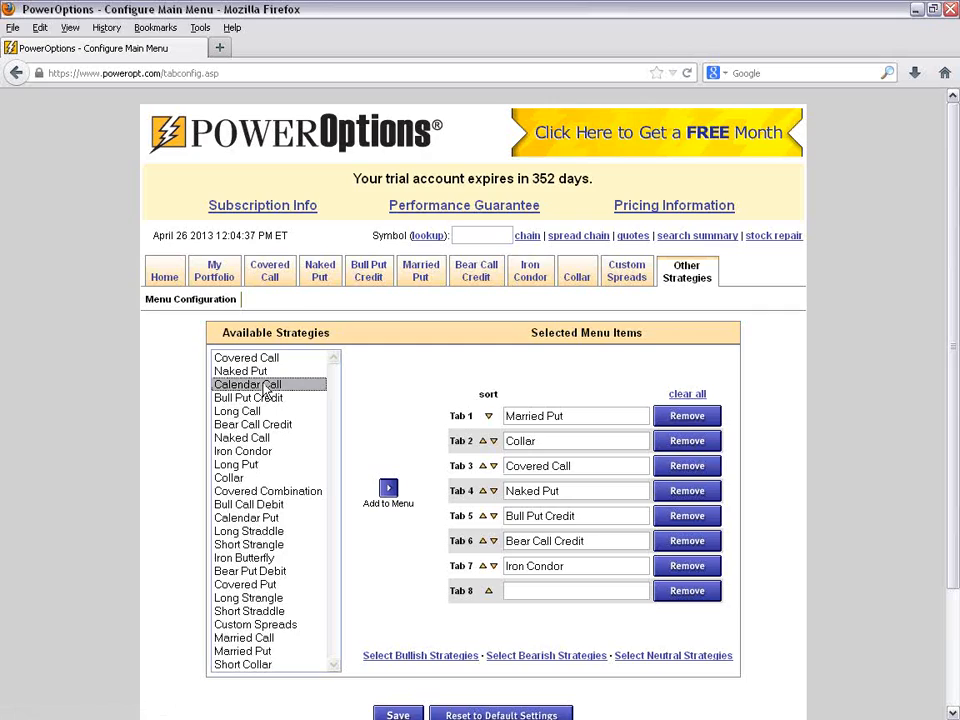
# Step: Add the Calendar Call strategy to the menu as Tab 8 and save the menu configuration
pyautogui.click(388, 488)
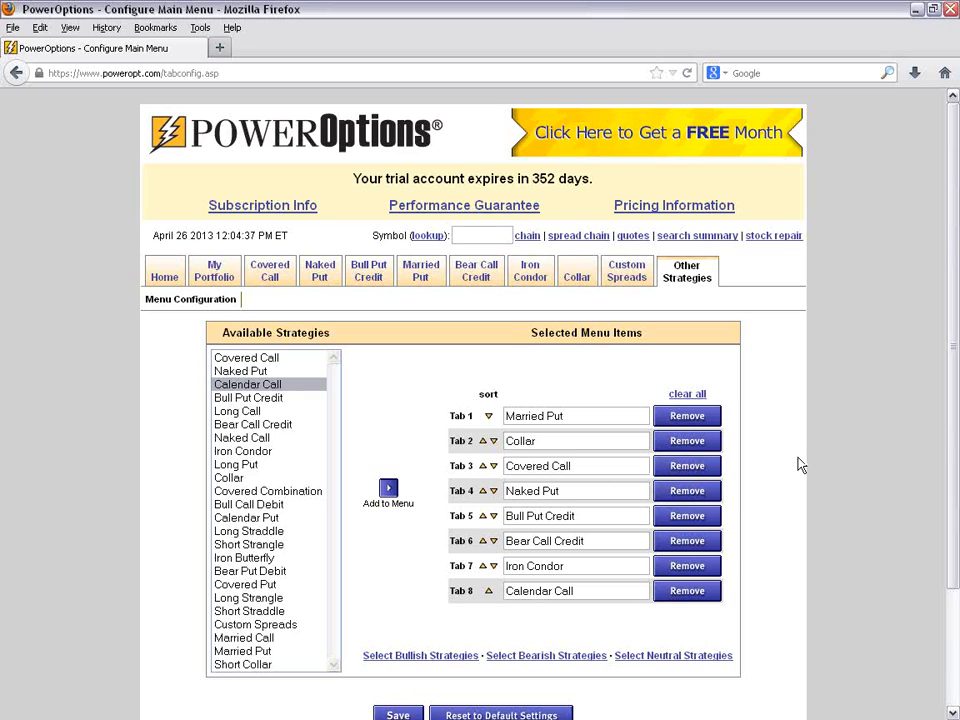
pyautogui.scroll(-1, 799, 463)
pyautogui.scroll(-1, 799, 463)
pyautogui.click(412, 623)
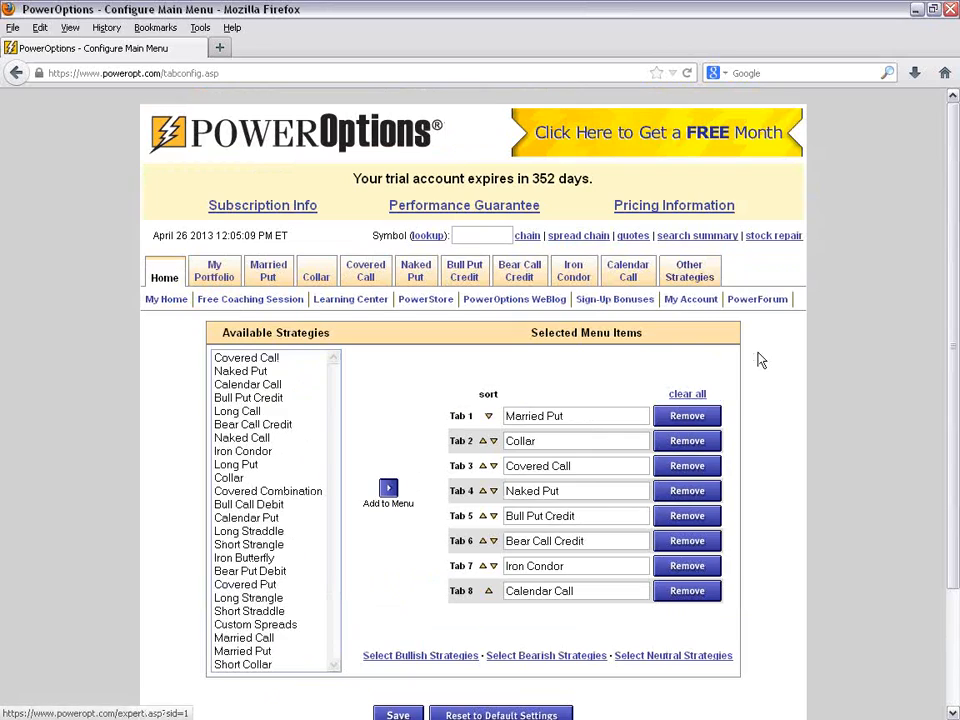
# Step: Return to the My Home page and open the Married Put strategy's home page
pyautogui.click(148, 286)
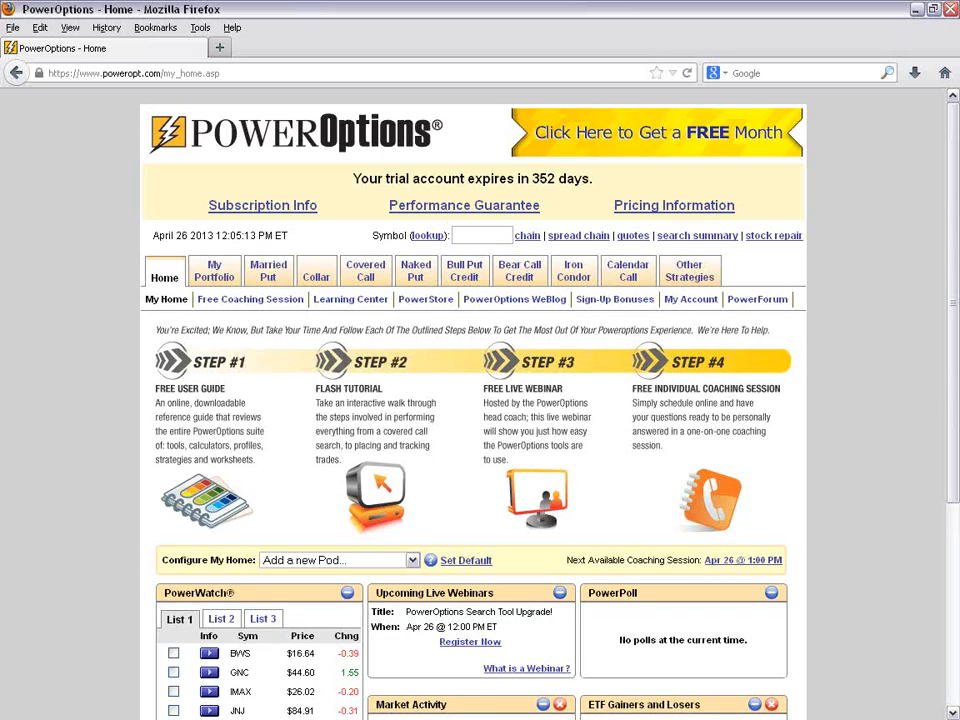
pyautogui.click(262, 282)
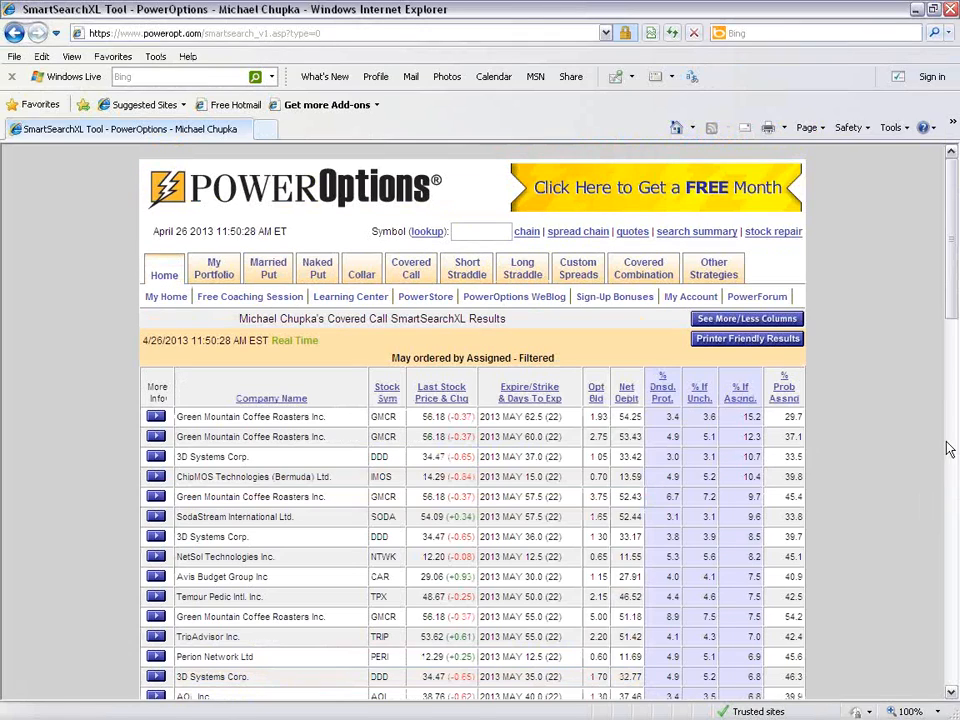
# Step: Switch to Internet Explorer, open the previous version of the Married Put search, and bring up its filter settings
pyautogui.click(268, 270)
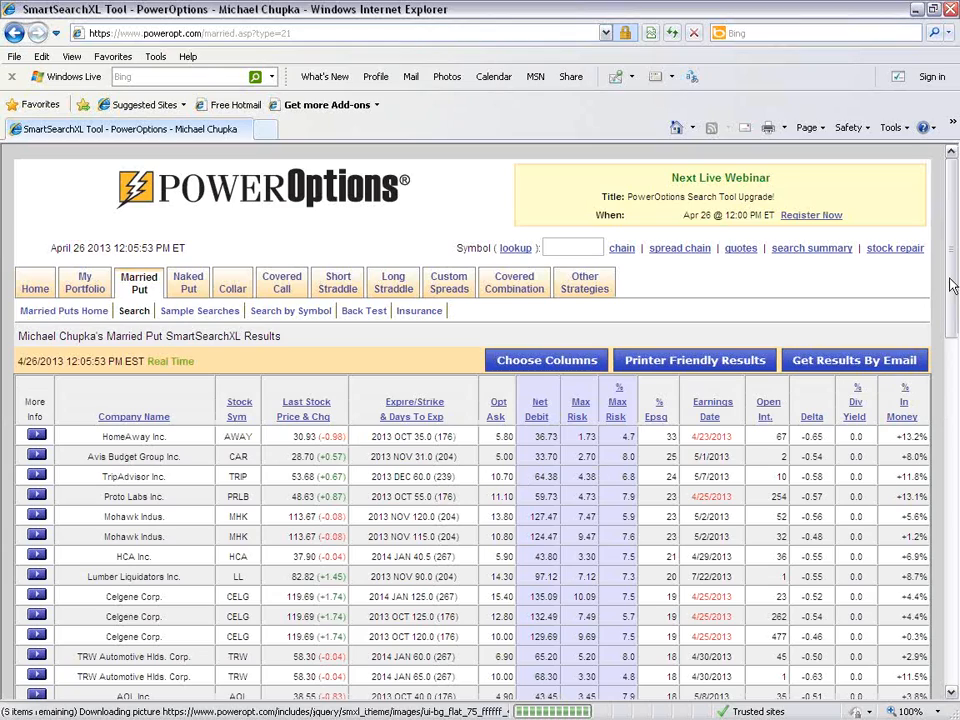
pyautogui.moveTo(30, 283)
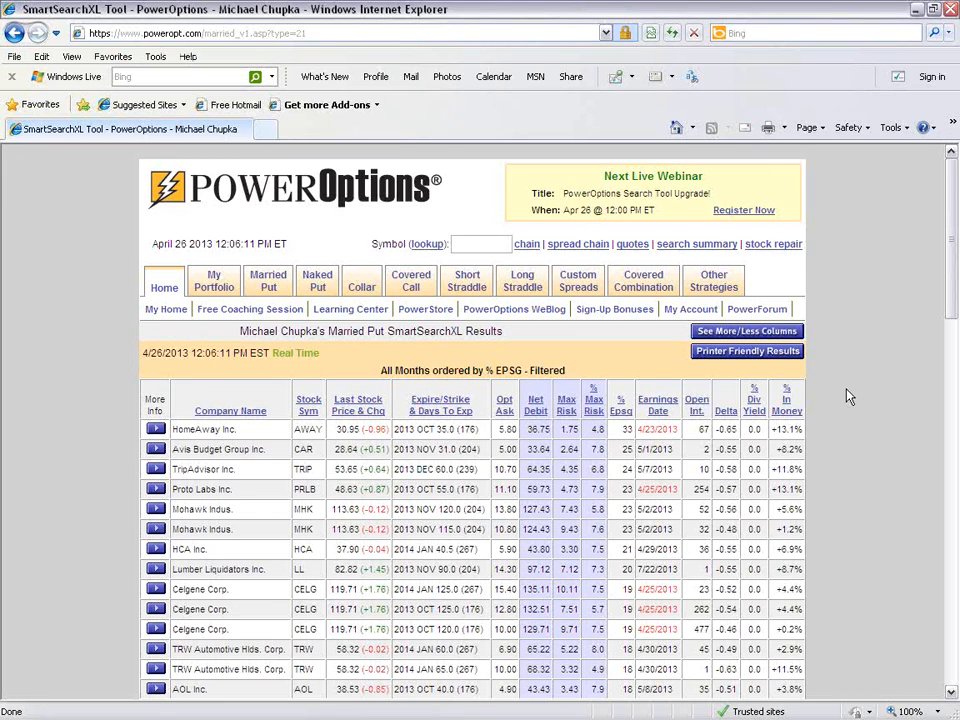
pyautogui.scroll(-3, 845, 388)
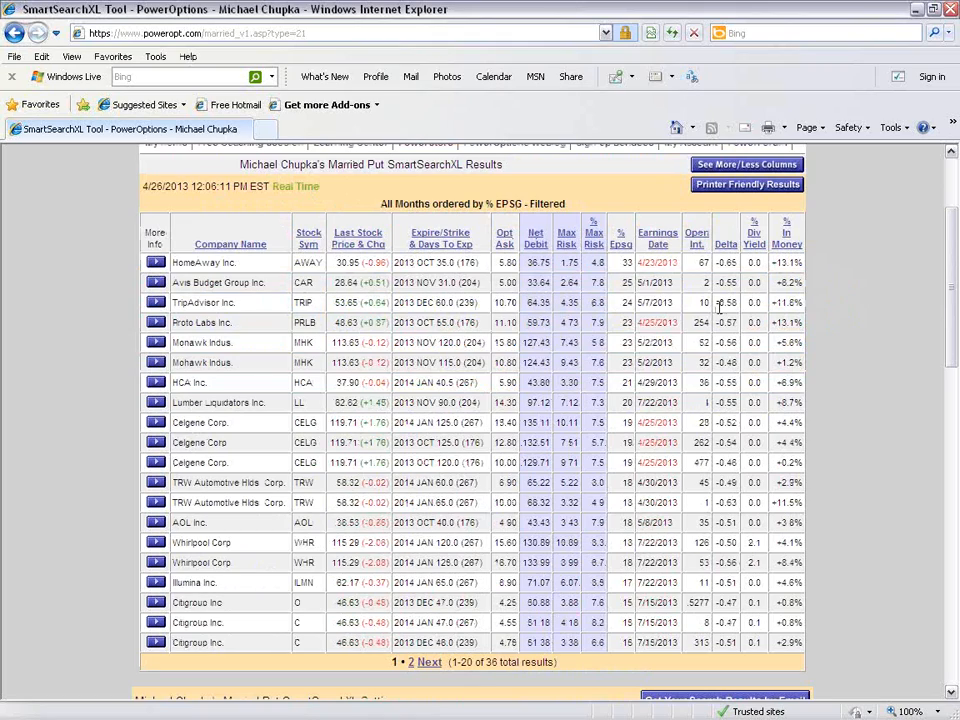
pyautogui.moveTo(951, 281); pyautogui.dragTo(949, 452)
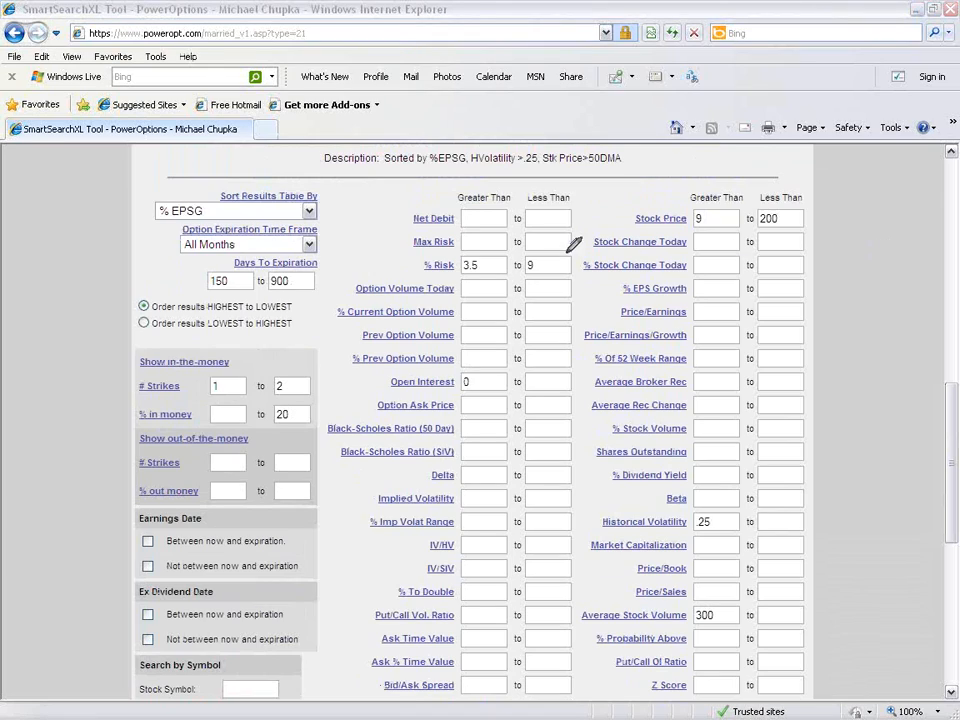
# Step: Examine how the older search form separates option and stock criteria and groups its risk, volume, pricing and volatility filters
pyautogui.moveTo(478, 167)
pyautogui.mouseDown()
pyautogui.moveTo(445, 186)
pyautogui.moveTo(478, 168)
pyautogui.moveTo(512, 180)
pyautogui.moveTo(530, 172)
pyautogui.moveTo(532, 182)
pyautogui.moveTo(547, 170)
pyautogui.moveTo(563, 174)
pyautogui.mouseUp()
pyautogui.moveTo(722, 167)
pyautogui.mouseDown()
pyautogui.moveTo(708, 188)
pyautogui.moveTo(784, 174)
pyautogui.moveTo(790, 191)
pyautogui.mouseUp()
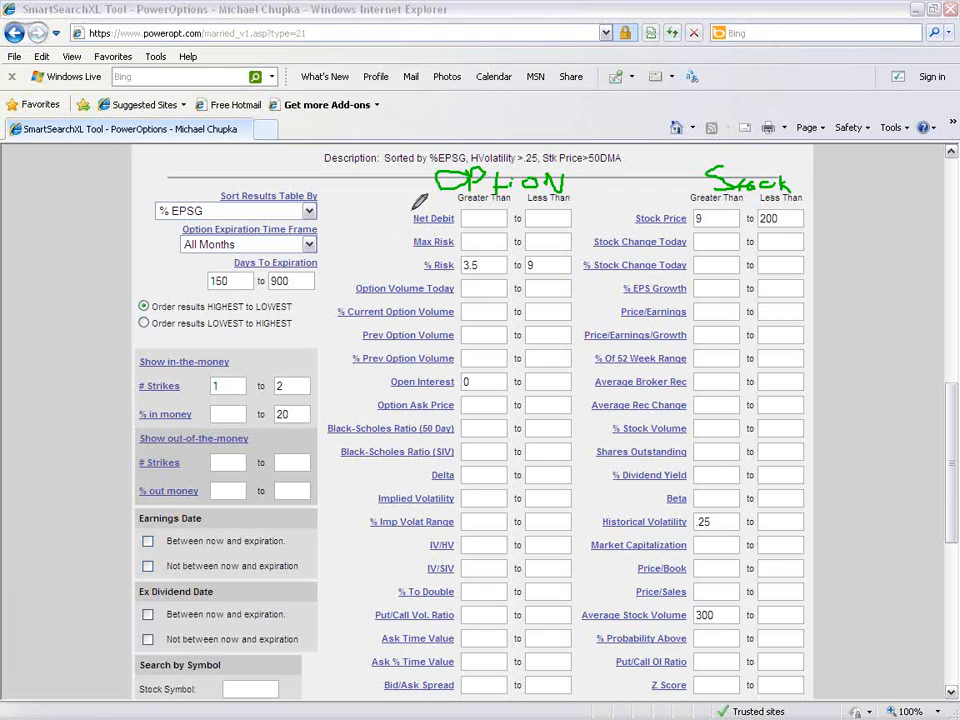
pyautogui.moveTo(405, 210)
pyautogui.mouseDown()
pyautogui.moveTo(391, 259)
pyautogui.moveTo(453, 270)
pyautogui.mouseUp()
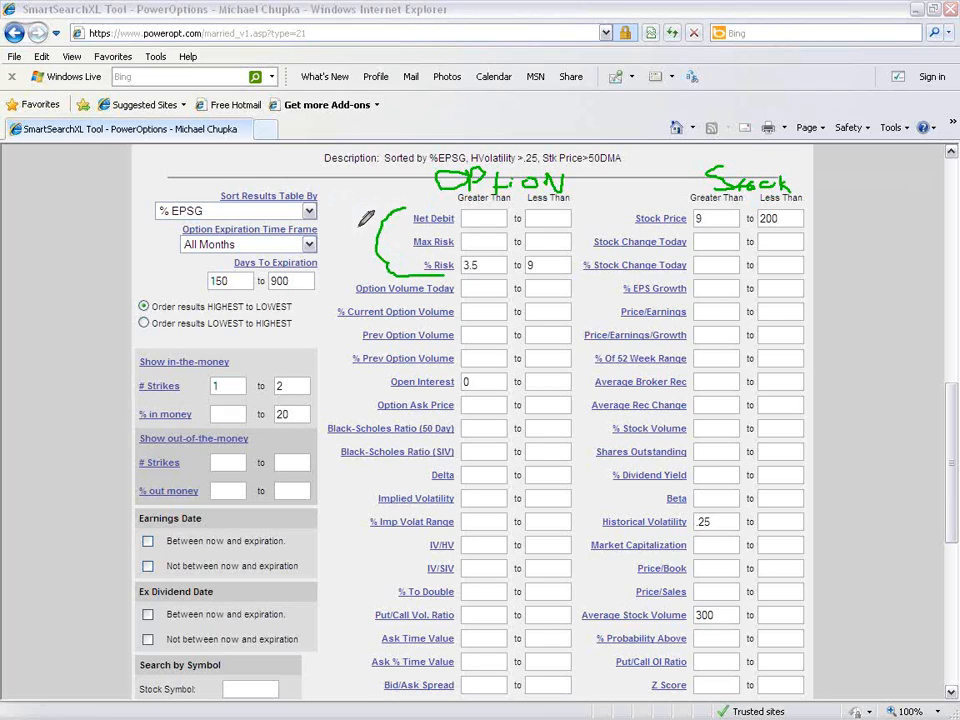
pyautogui.moveTo(370, 271)
pyautogui.mouseDown()
pyautogui.moveTo(325, 340)
pyautogui.moveTo(351, 390)
pyautogui.moveTo(462, 382)
pyautogui.mouseUp()
pyautogui.click(466, 382)
pyautogui.write('0')
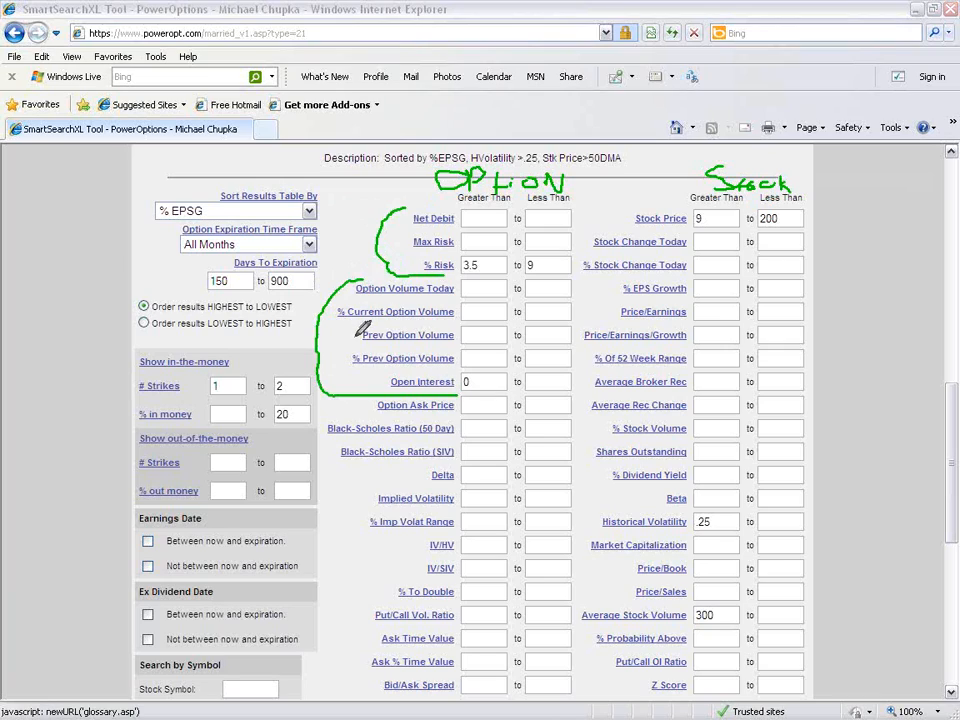
pyautogui.moveTo(384, 418)
pyautogui.mouseDown()
pyautogui.moveTo(345, 430)
pyautogui.moveTo(324, 455)
pyautogui.moveTo(439, 472)
pyautogui.mouseUp()
pyautogui.moveTo(380, 485)
pyautogui.mouseDown()
pyautogui.moveTo(360, 521)
pyautogui.moveTo(400, 555)
pyautogui.moveTo(455, 568)
pyautogui.mouseUp()
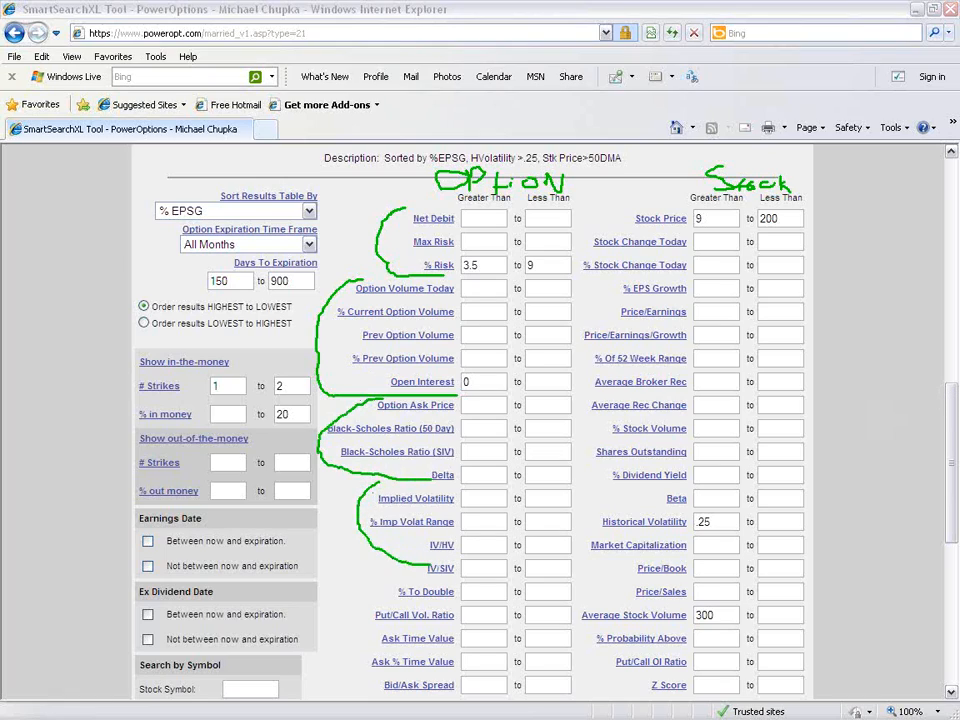
# Step: Review the stock criteria column, including Average Stock Volume, and the saved search settings of the older Married Put form
pyautogui.moveTo(953, 400)
pyautogui.mouseDown()
pyautogui.moveTo(953, 462)
pyautogui.moveTo(956, 404)
pyautogui.mouseUp()
pyautogui.click(712, 255)
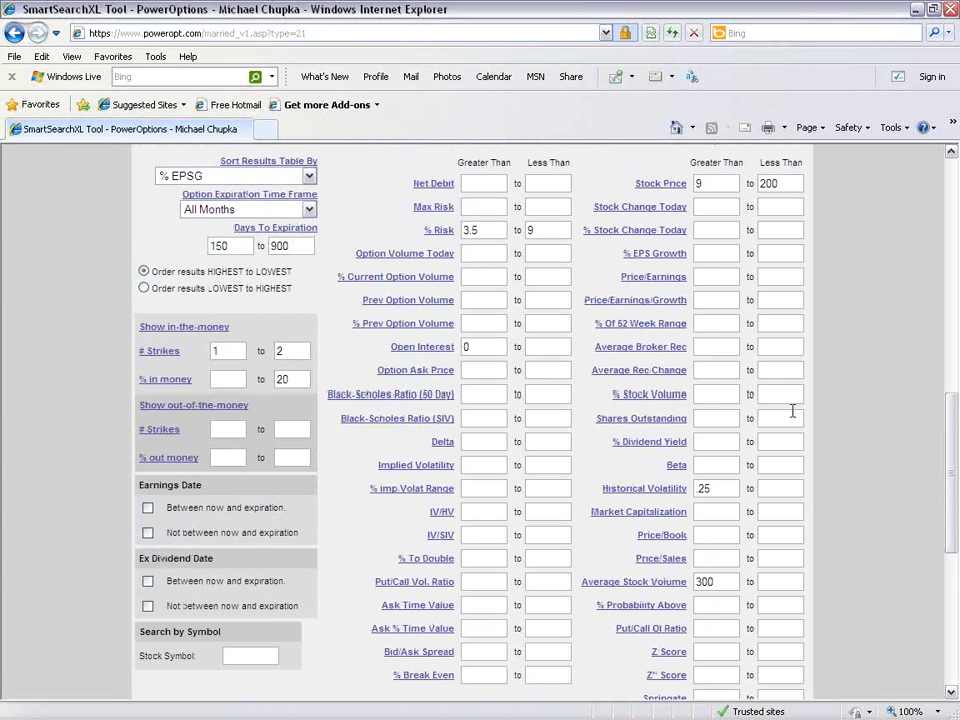
pyautogui.scroll(-1, 793, 409)
pyautogui.doubleClick(728, 493)
pyautogui.scroll(-1, 765, 467)
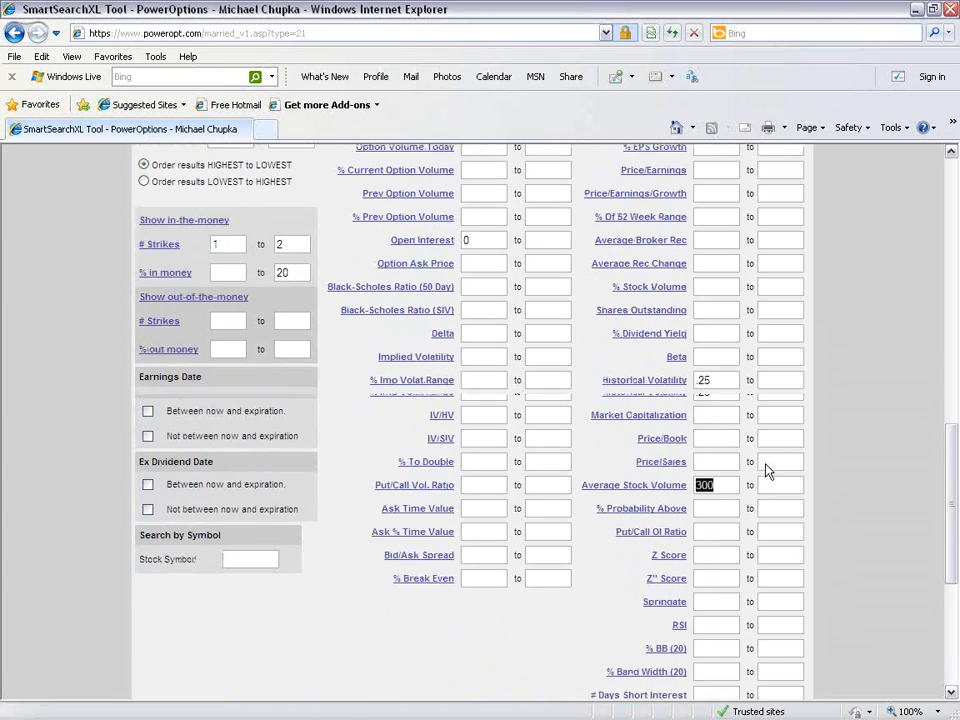
pyautogui.scroll(2, 620, 560)
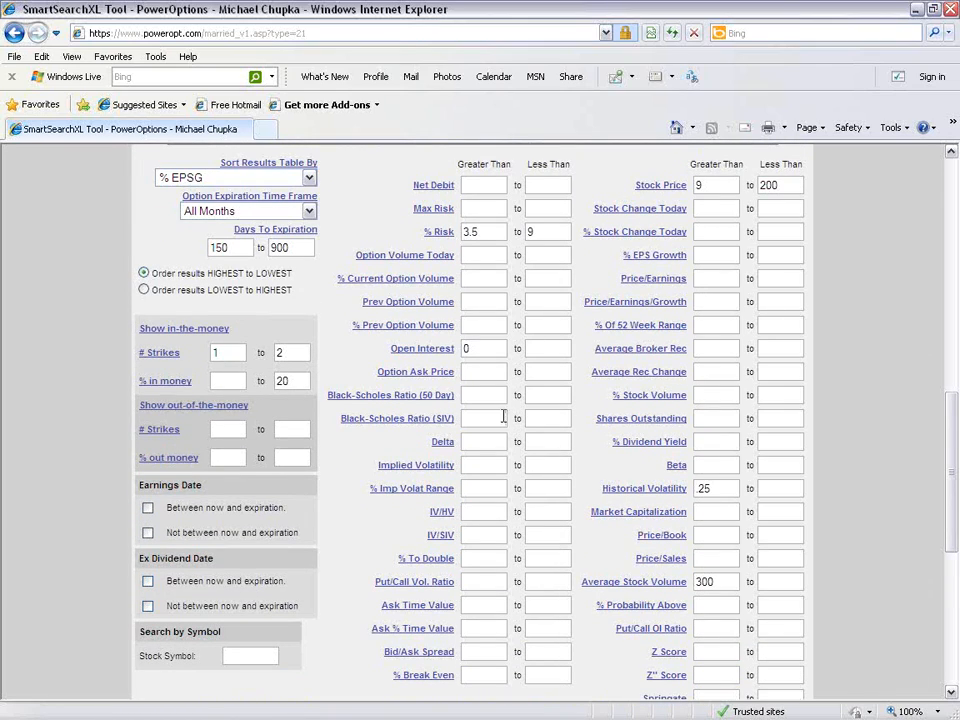
pyautogui.scroll(1, 502, 415)
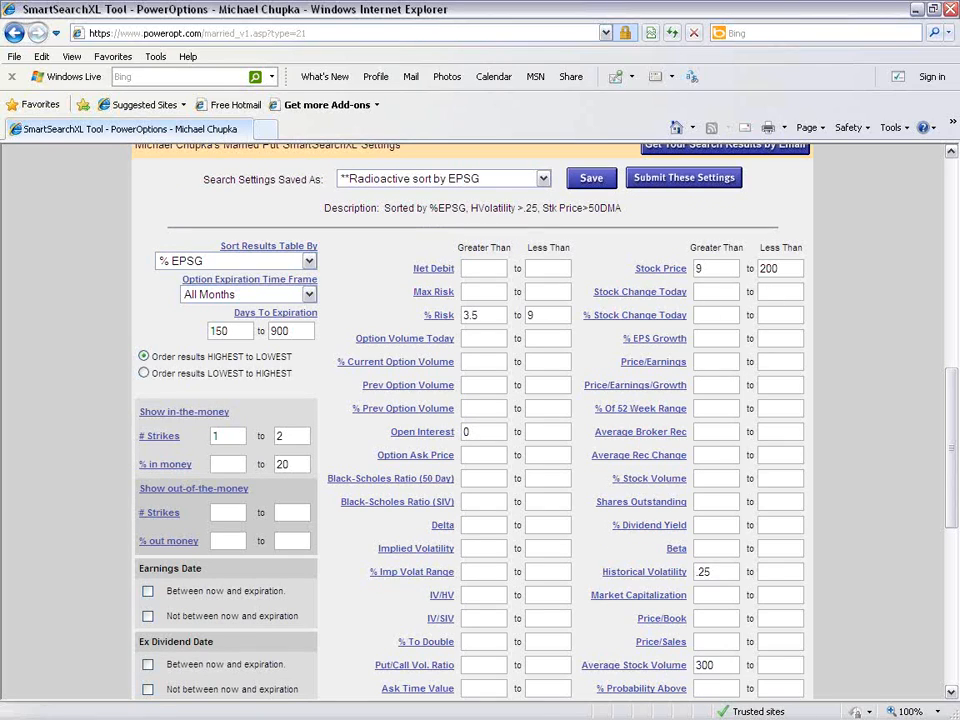
# Step: Switch back to Firefox, open the new Married Put search, and bring up its categorized filter settings
pyautogui.hotkey('alt', 'Tab')
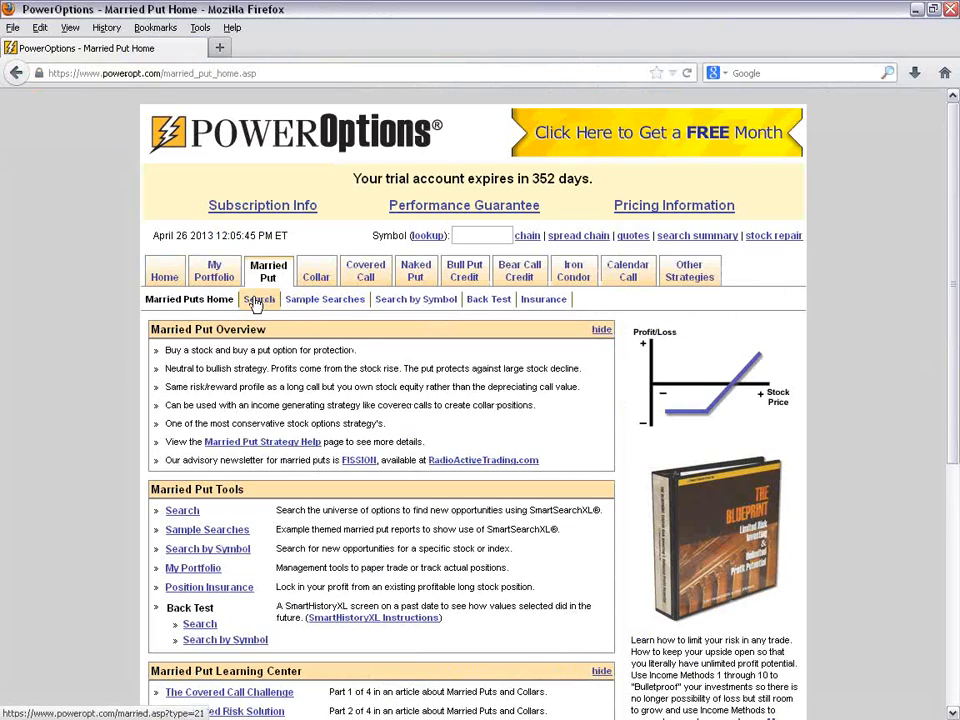
pyautogui.click(256, 300)
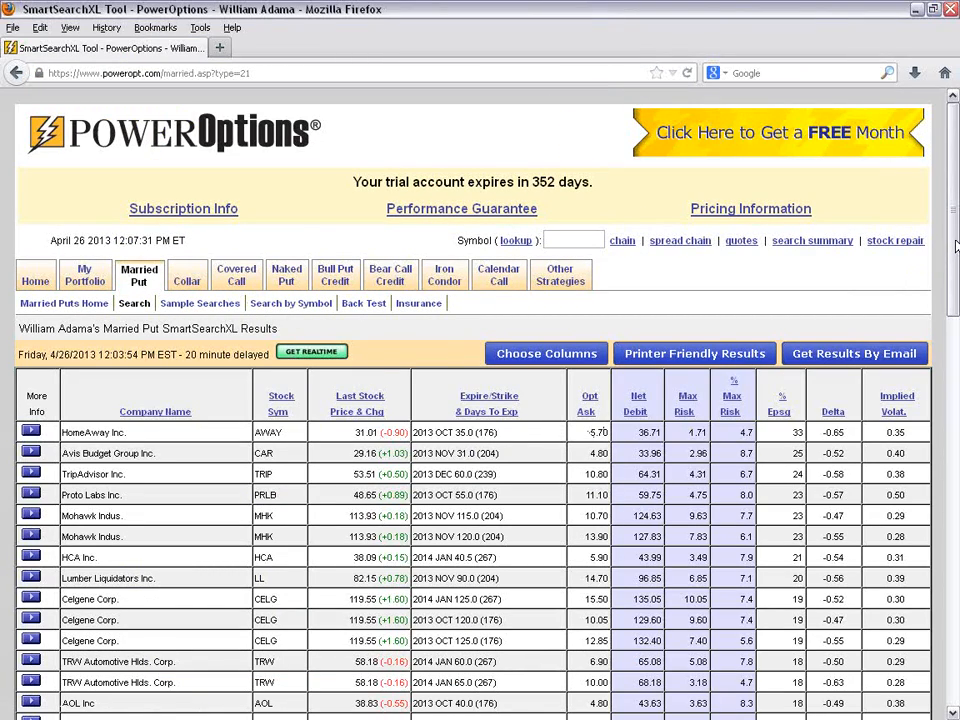
pyautogui.moveTo(955, 245); pyautogui.dragTo(955, 548)
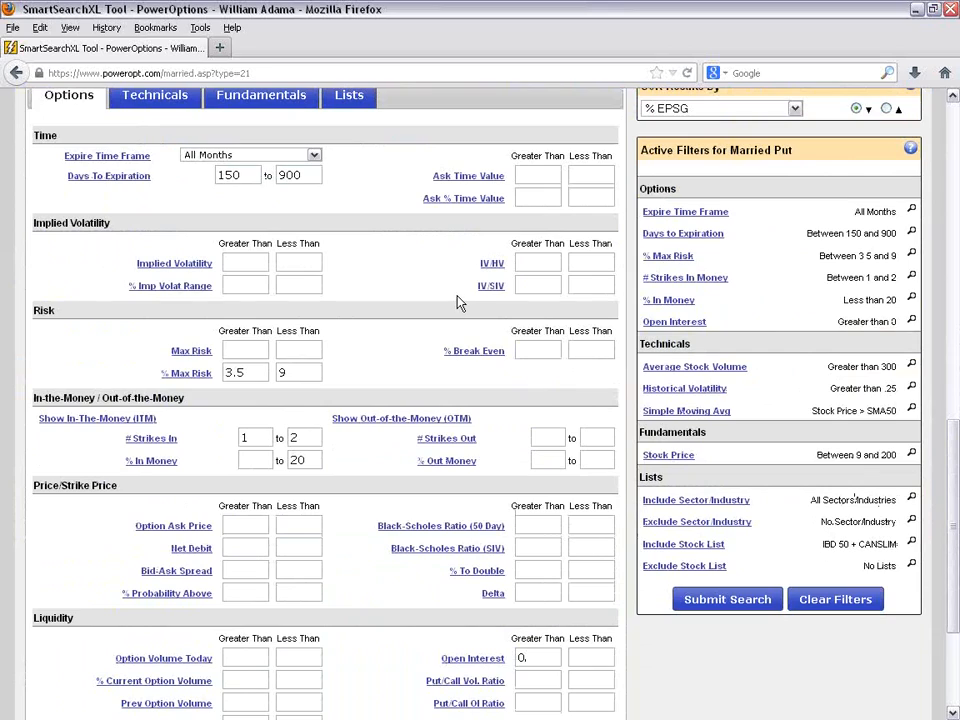
pyautogui.scroll(2, 450, 300)
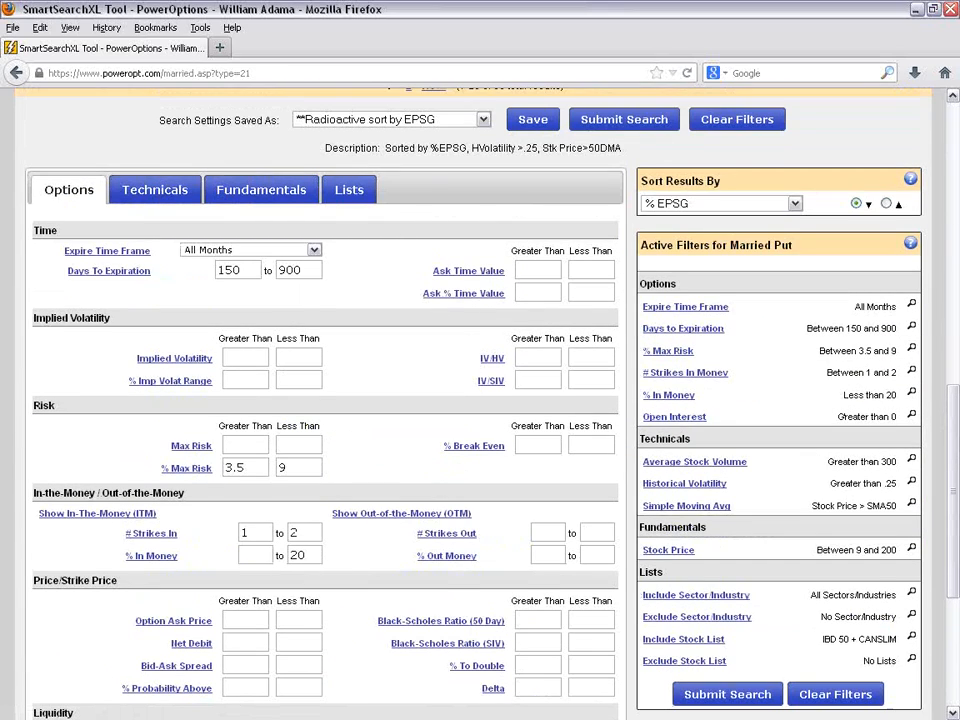
# Step: Examine the new filter categories and the option Time filters for expiration time frame, days to expiration and ask time value
pyautogui.hotkey('alt', 'Tab')
pyautogui.moveTo(27, 211)
pyautogui.mouseDown()
pyautogui.moveTo(28, 177)
pyautogui.moveTo(45, 168)
pyautogui.moveTo(108, 172)
pyautogui.moveTo(105, 200)
pyautogui.mouseUp()
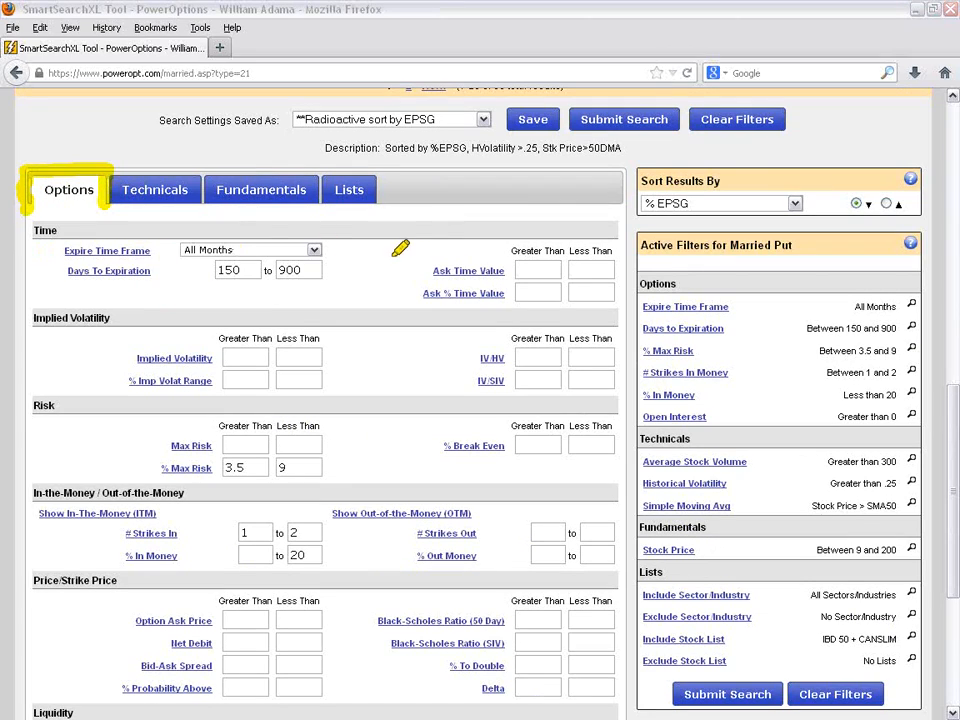
pyautogui.click(153, 165)
pyautogui.click(237, 172)
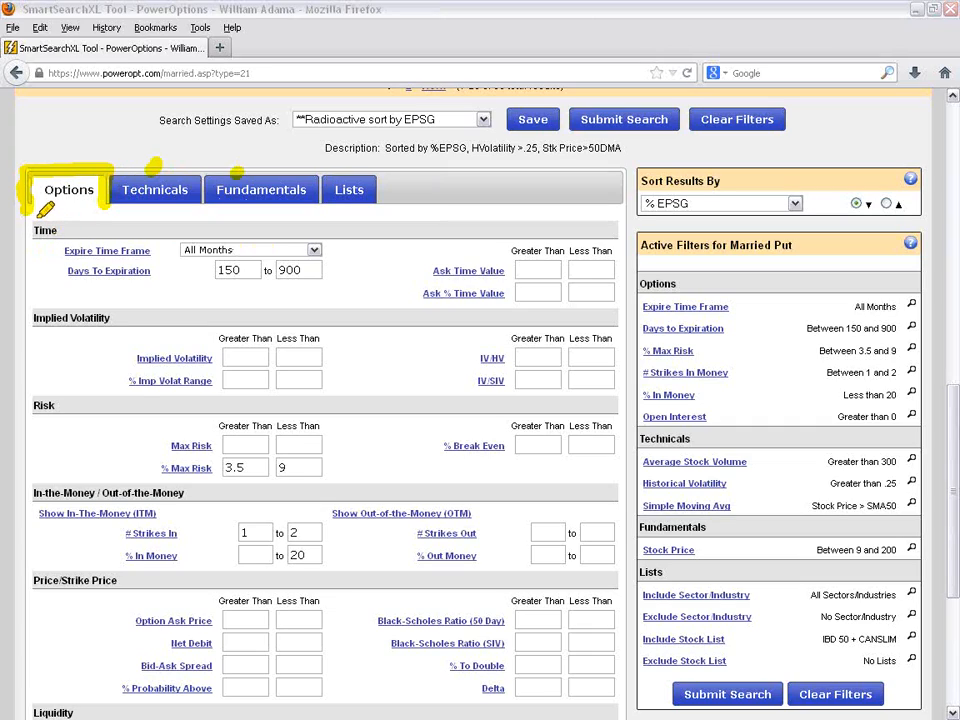
pyautogui.moveTo(38, 216)
pyautogui.mouseDown()
pyautogui.moveTo(27, 292)
pyautogui.moveTo(85, 298)
pyautogui.mouseUp()
pyautogui.moveTo(182, 250); pyautogui.dragTo(272, 243)
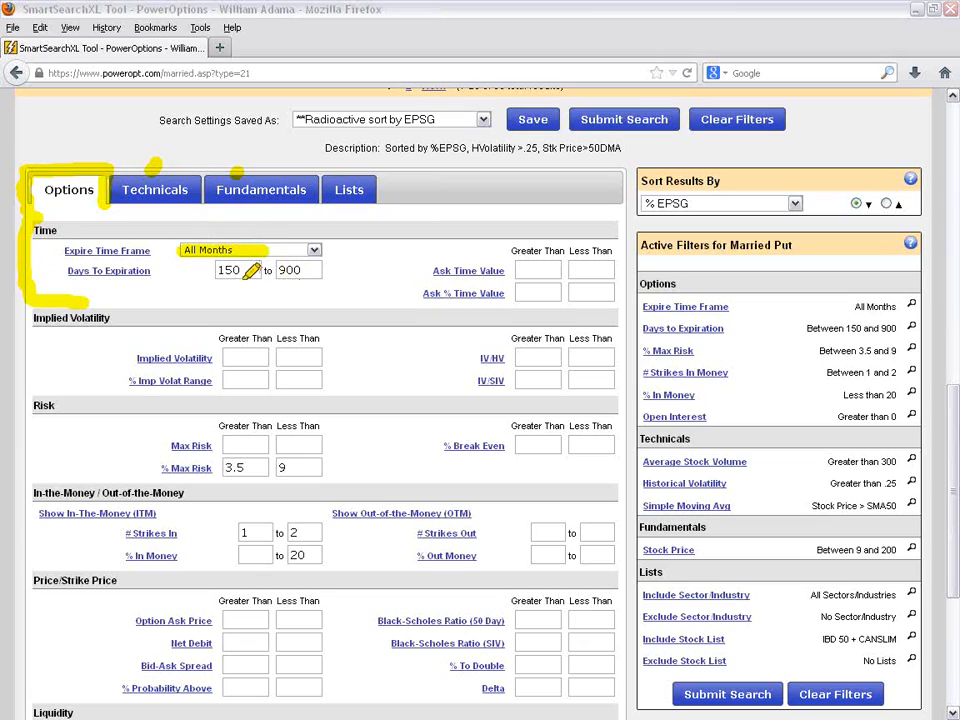
pyautogui.moveTo(217, 267); pyautogui.dragTo(316, 266)
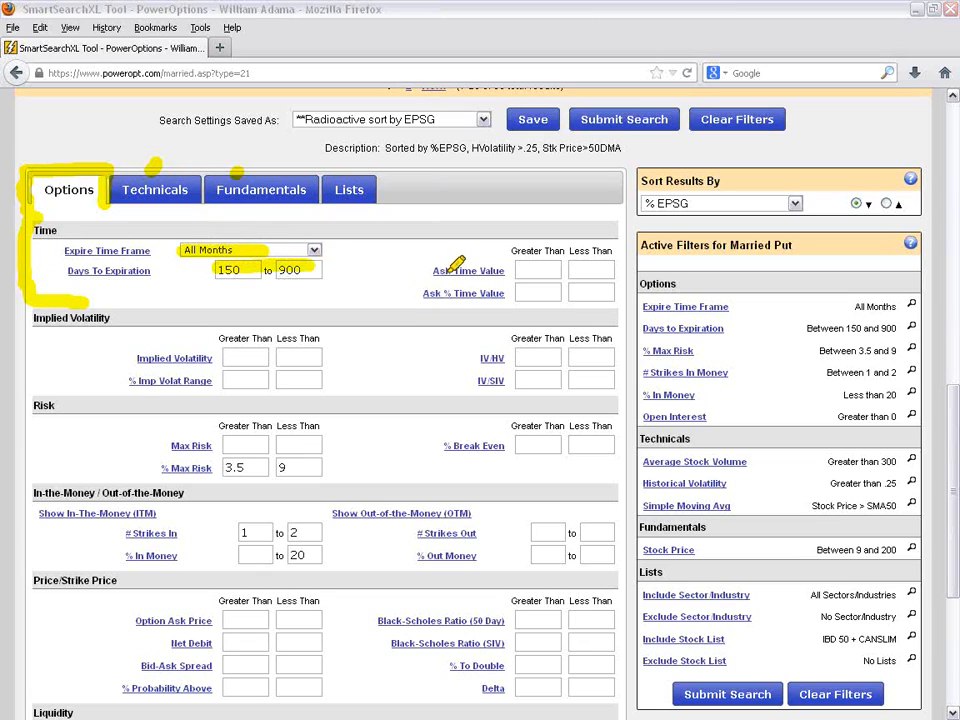
pyautogui.moveTo(433, 270); pyautogui.dragTo(504, 269)
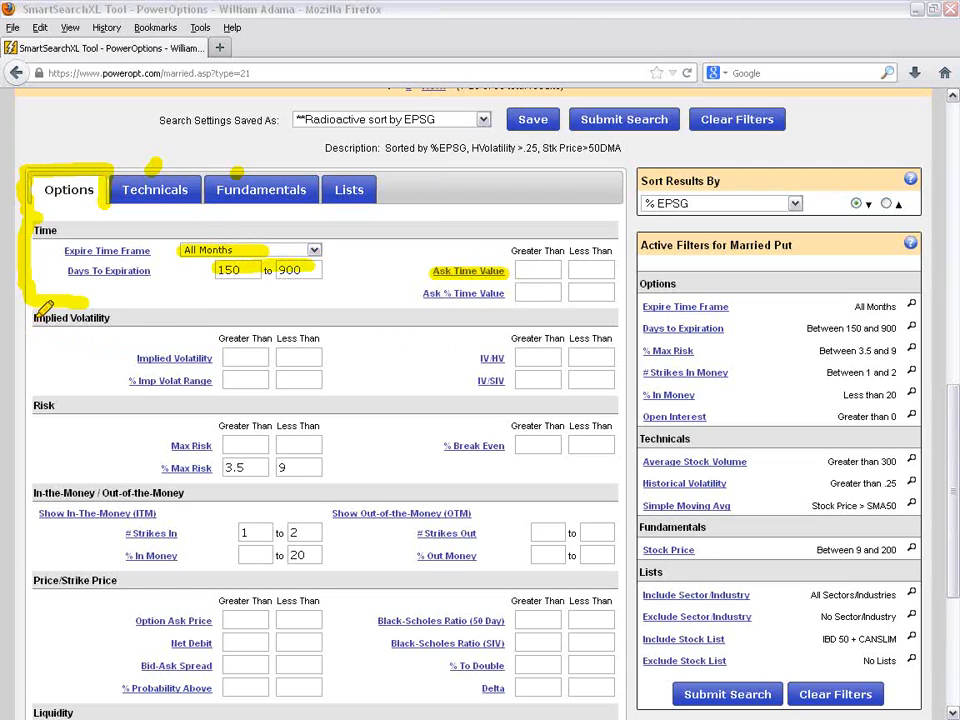
# Step: Examine the Implied Volatility, Risk and In-the-Money / Out-of-the-Money sections of the option filters
pyautogui.moveTo(30, 303)
pyautogui.mouseDown()
pyautogui.moveTo(33, 343)
pyautogui.moveTo(111, 368)
pyautogui.mouseUp()
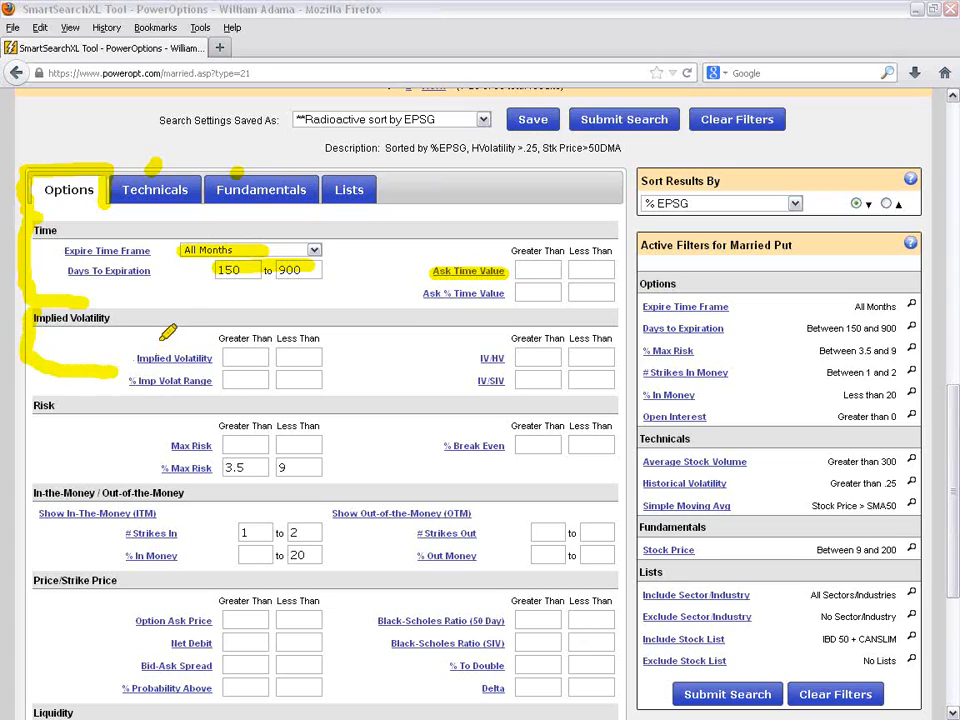
pyautogui.moveTo(32, 389)
pyautogui.mouseDown()
pyautogui.moveTo(34, 460)
pyautogui.moveTo(65, 471)
pyautogui.mouseUp()
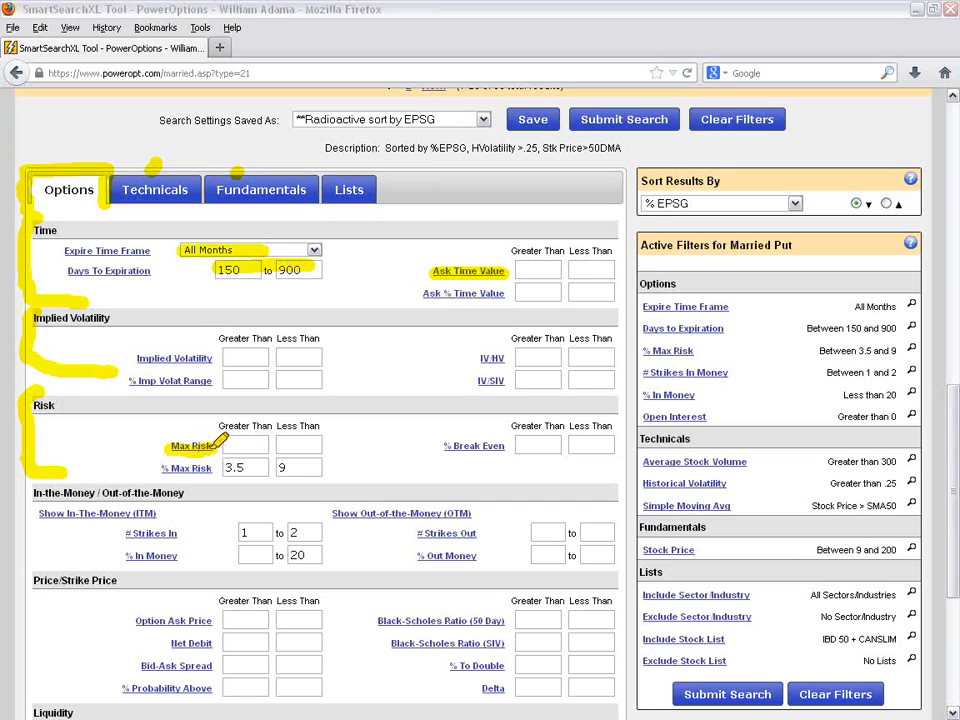
pyautogui.moveTo(160, 468); pyautogui.dragTo(215, 469)
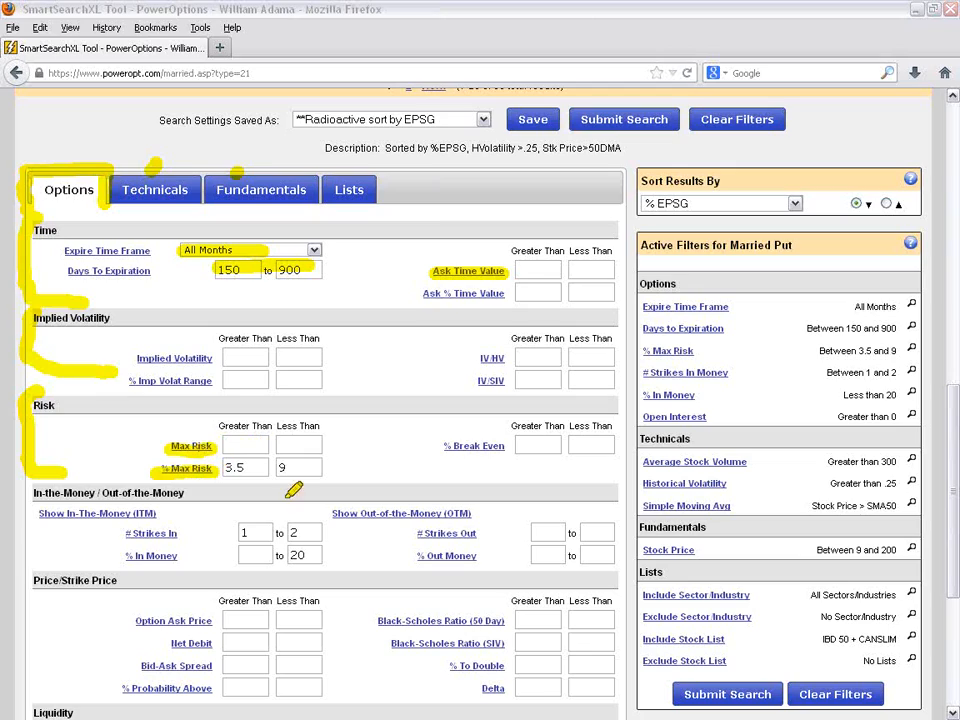
pyautogui.moveTo(432, 447); pyautogui.dragTo(506, 446)
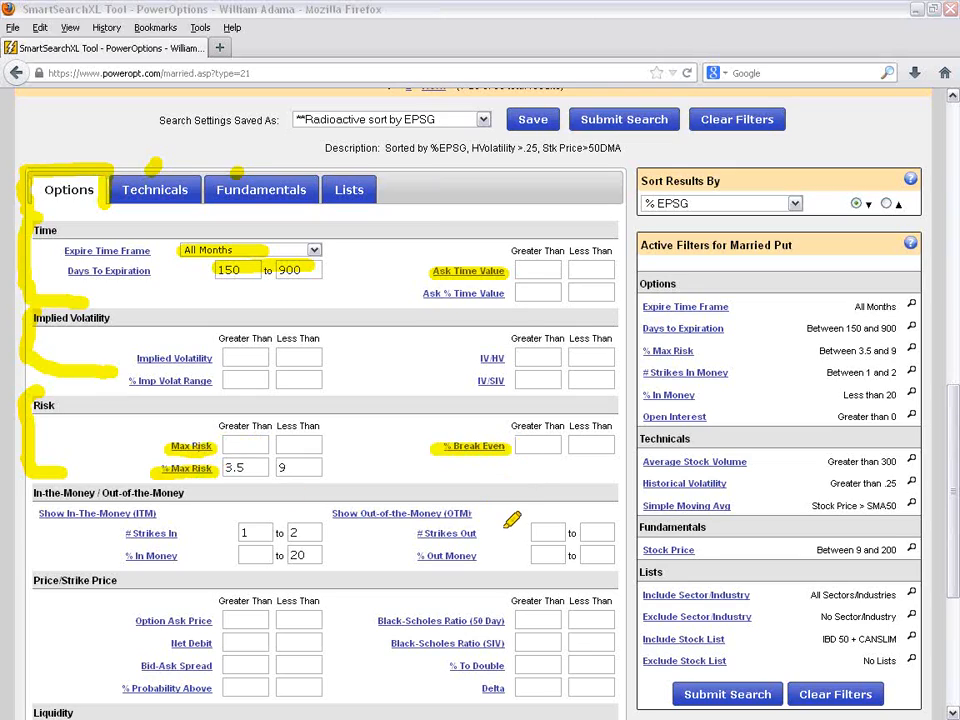
pyautogui.moveTo(45, 481)
pyautogui.mouseDown()
pyautogui.moveTo(28, 530)
pyautogui.moveTo(90, 558)
pyautogui.mouseUp()
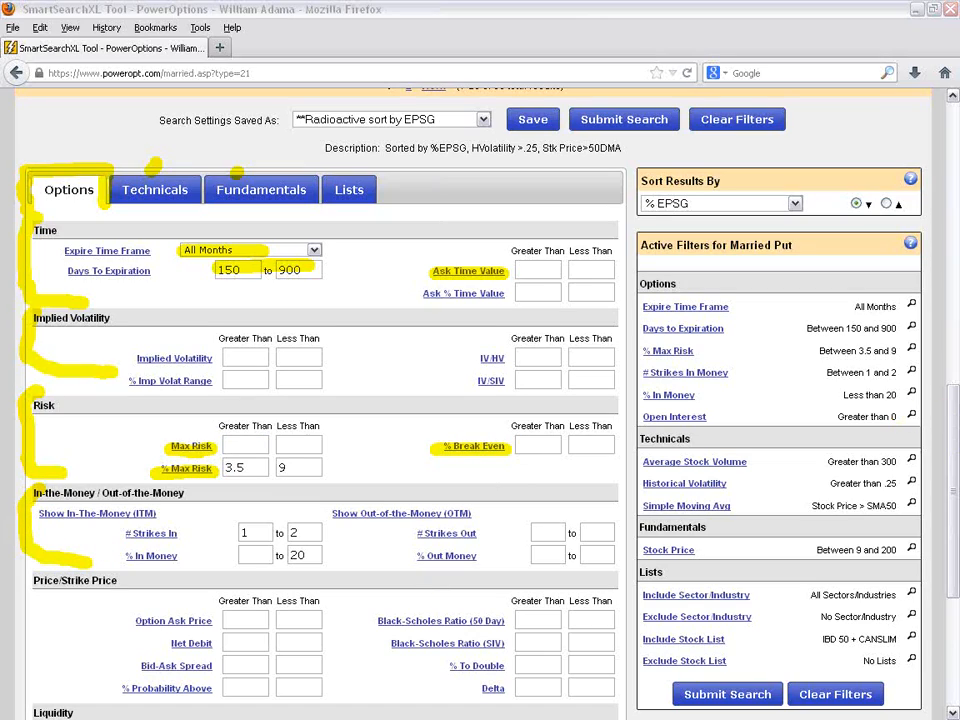
# Step: Review the Price/Strike Price and Liquidity filters, and open the help description for % Out Money
pyautogui.moveTo(951, 414); pyautogui.dragTo(953, 531)
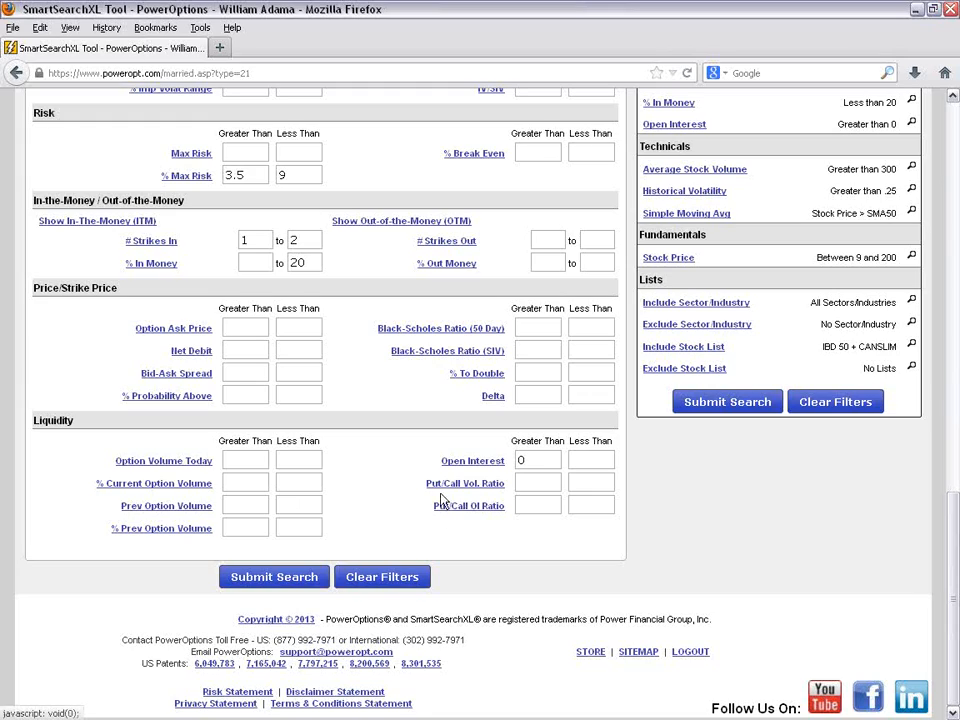
pyautogui.scroll(5, 385, 290)
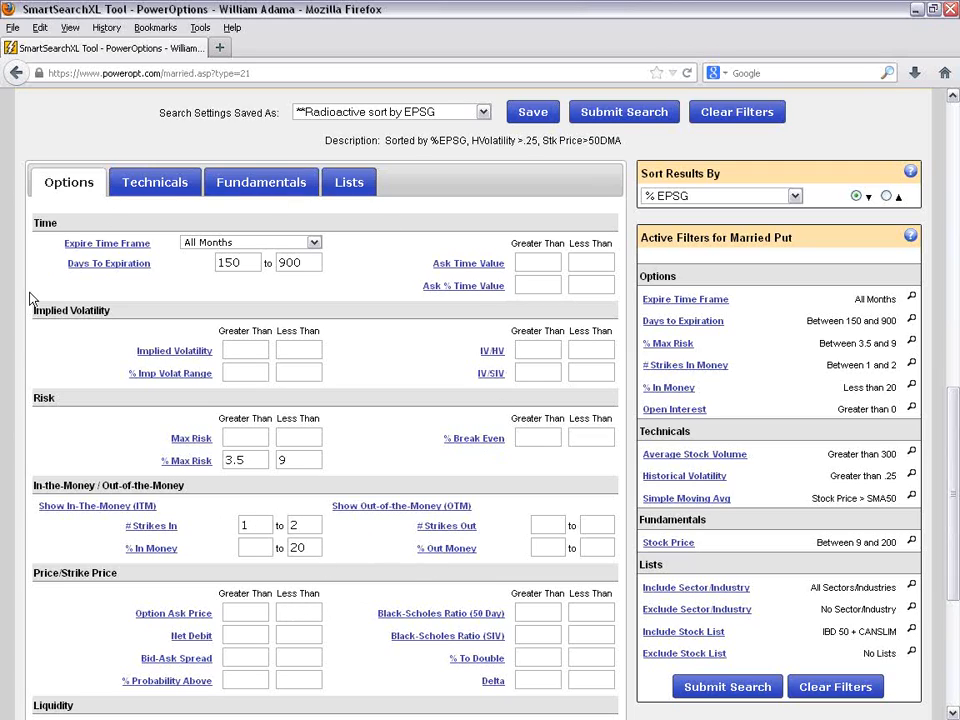
pyautogui.click(430, 550)
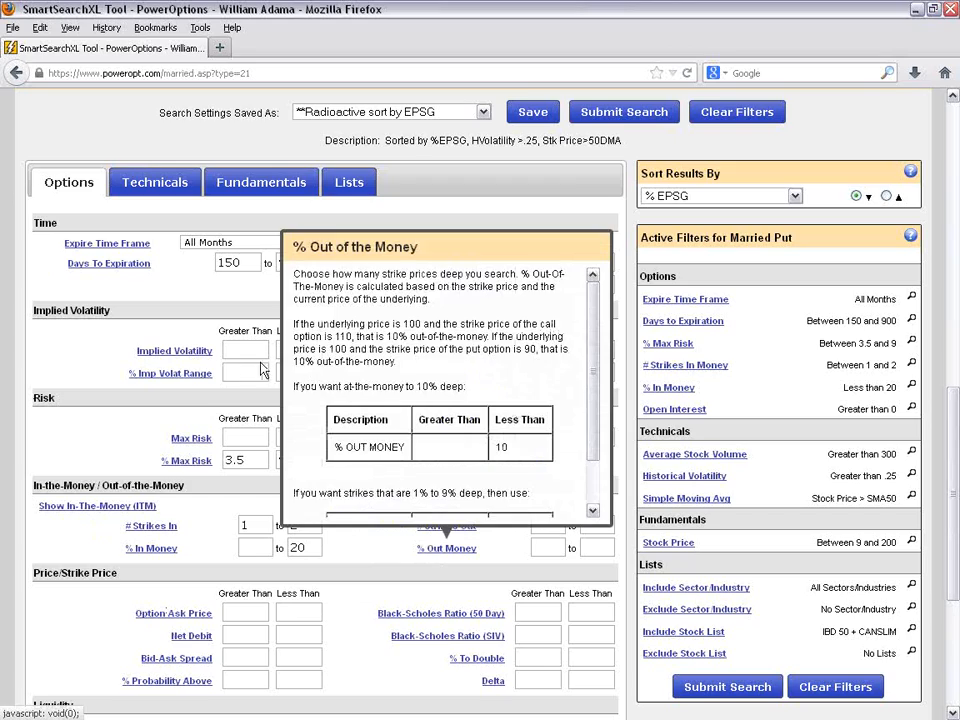
# Step: Display the Technicals filters and examine the historical simple moving average trends and the historical stock trend
pyautogui.click(166, 192)
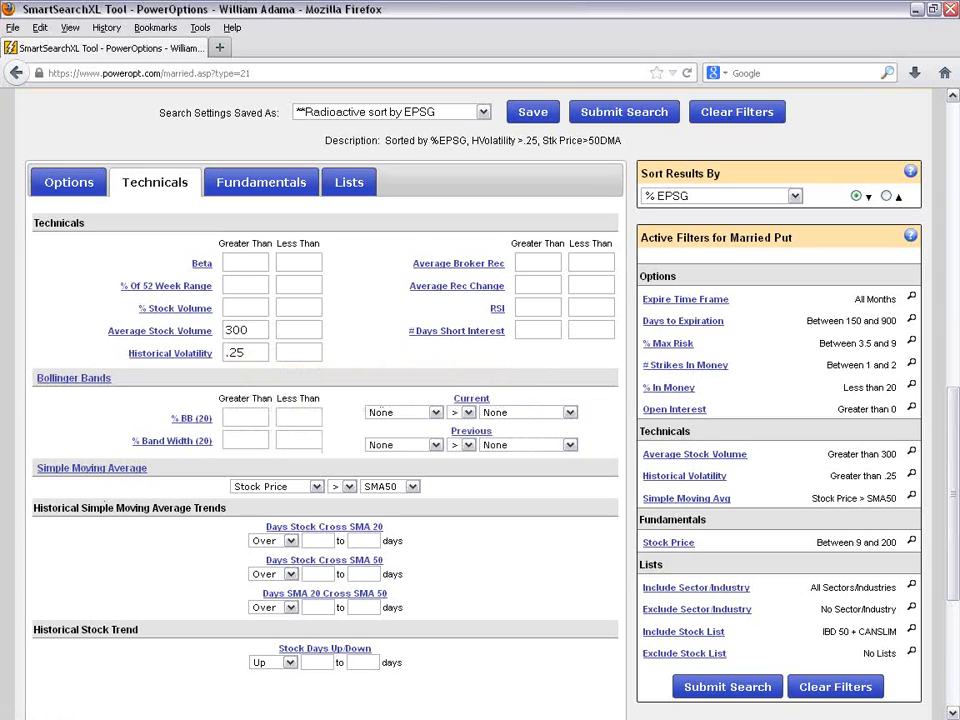
pyautogui.moveTo(229, 531)
pyautogui.mouseDown()
pyautogui.moveTo(199, 612)
pyautogui.moveTo(215, 615)
pyautogui.moveTo(234, 676)
pyautogui.mouseUp()
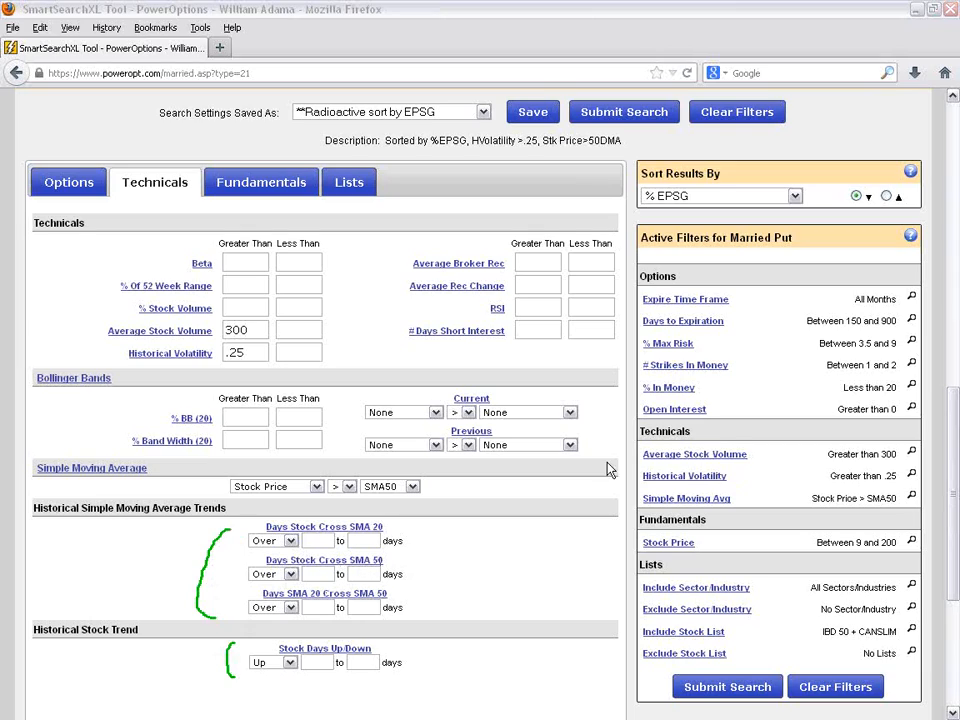
# Step: Review the Fundamentals filters, and examine the sector/industry and stock list choices of the Lists filters
pyautogui.click(273, 184)
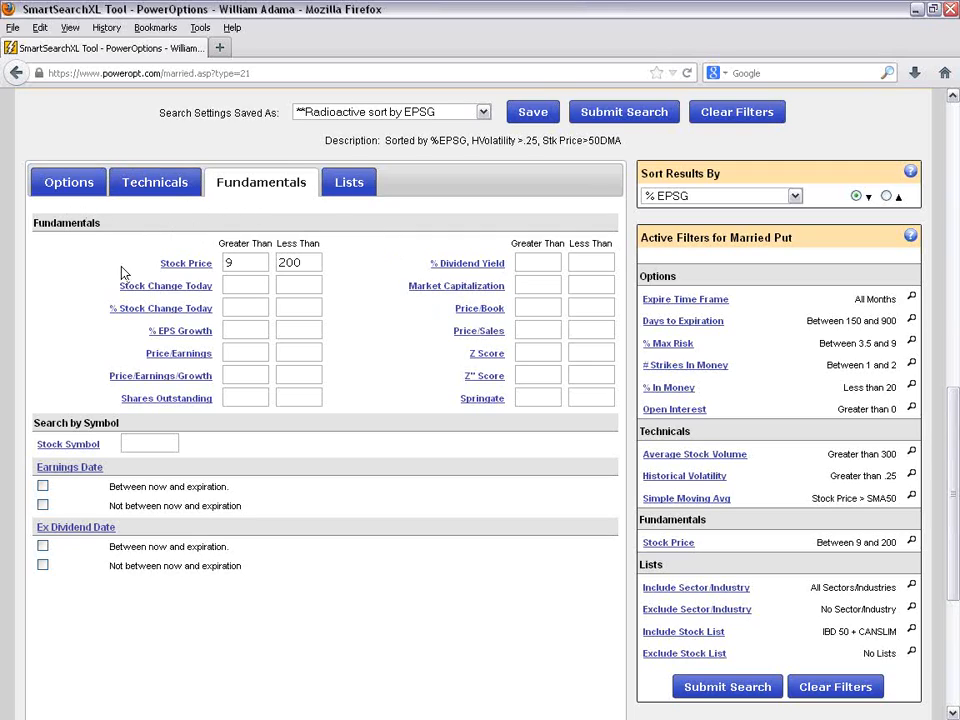
pyautogui.click(64, 186)
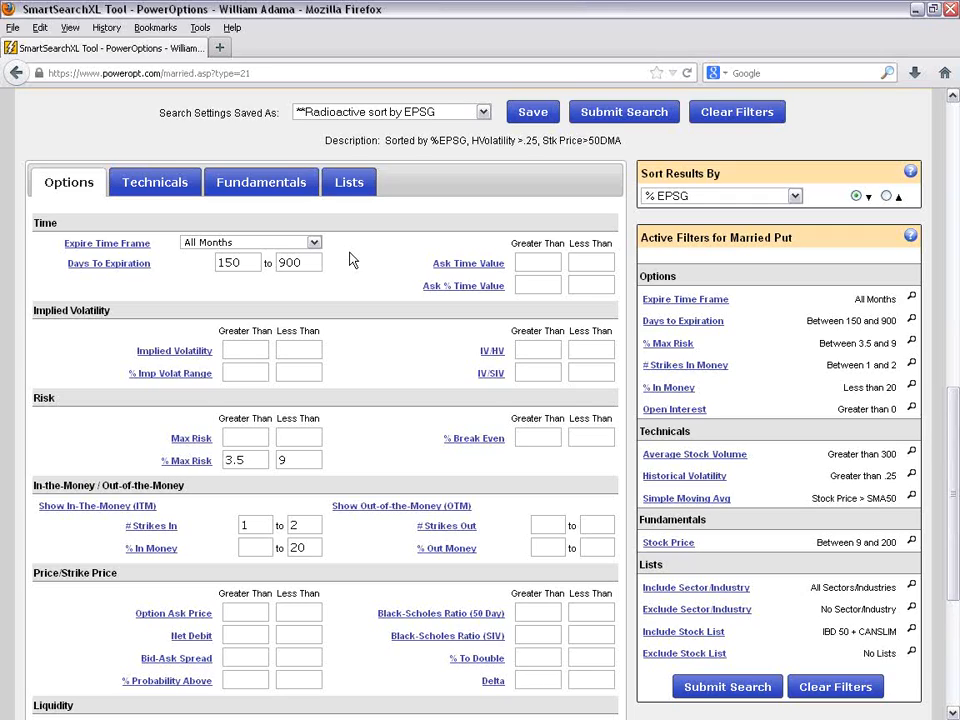
pyautogui.click(349, 186)
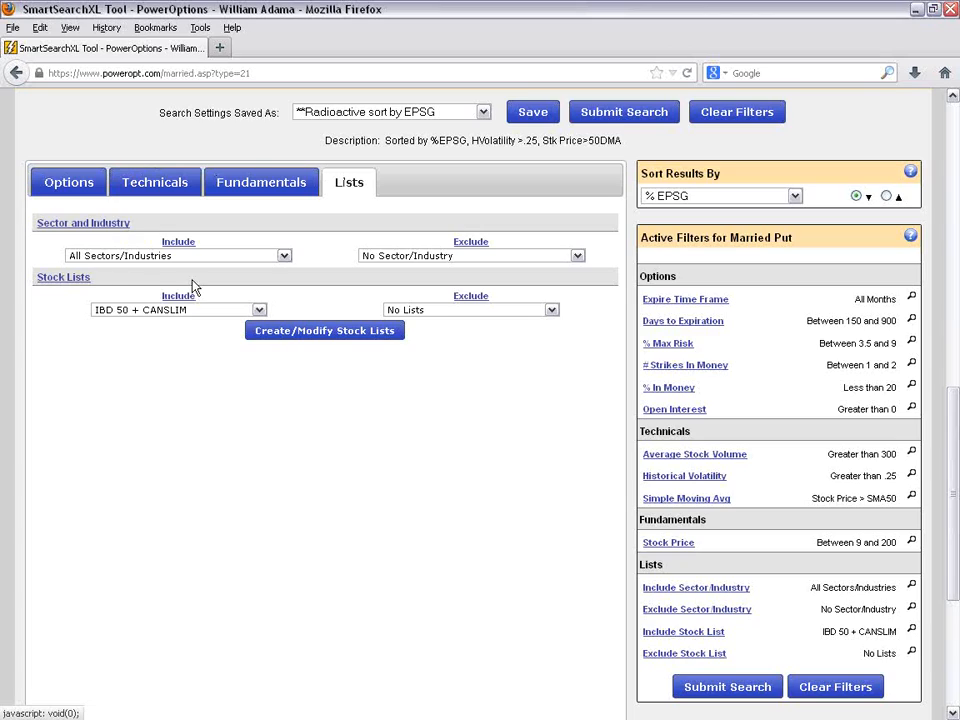
pyautogui.click(228, 256)
pyautogui.click(243, 257)
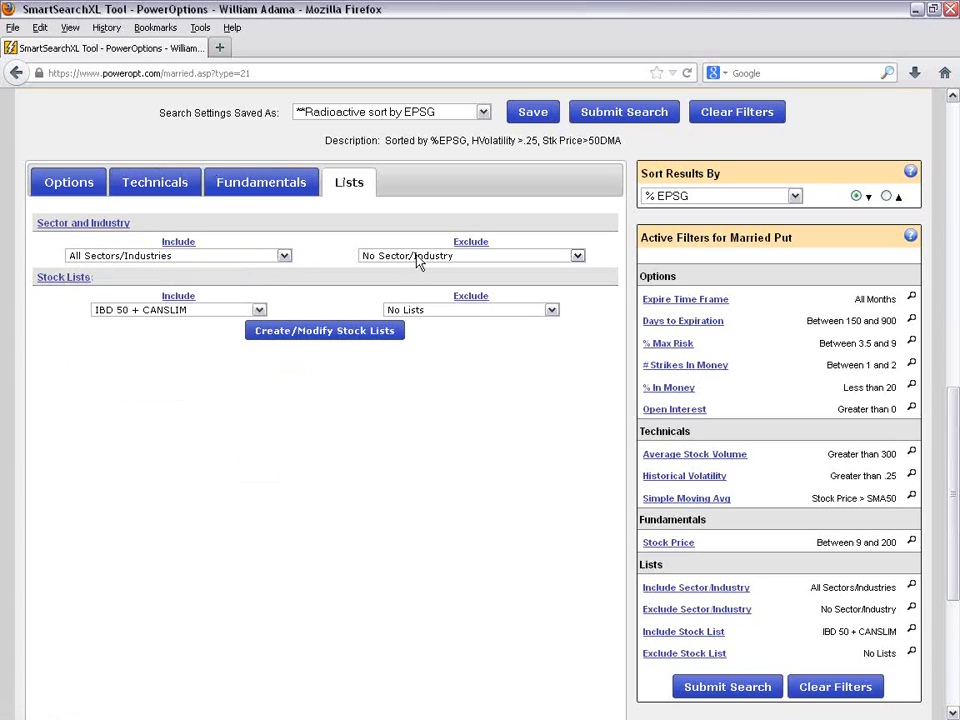
pyautogui.click(201, 310)
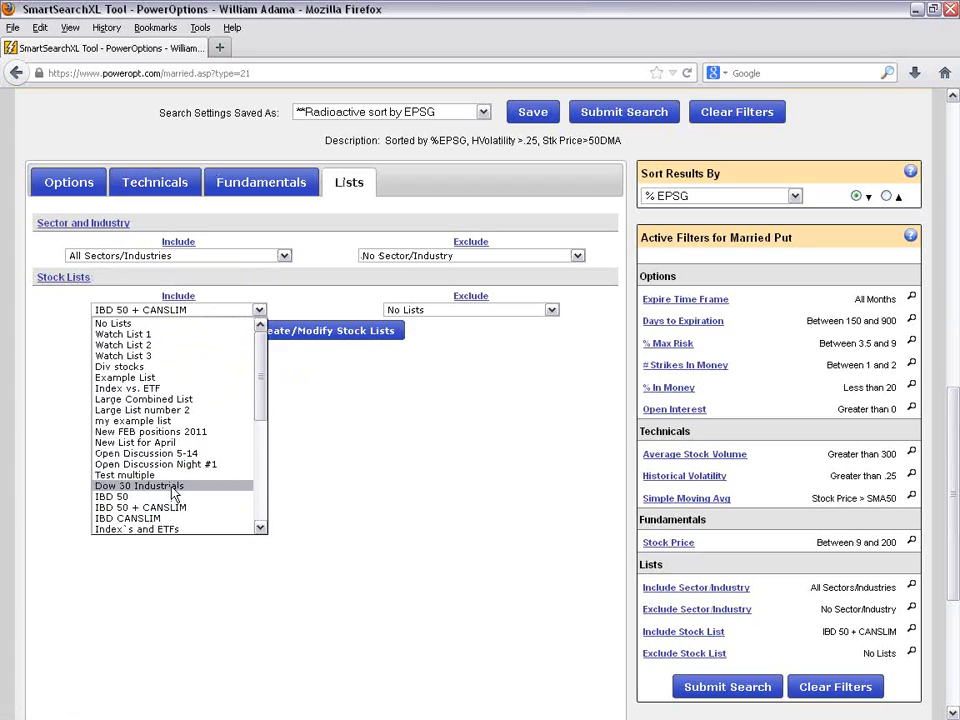
pyautogui.click(321, 455)
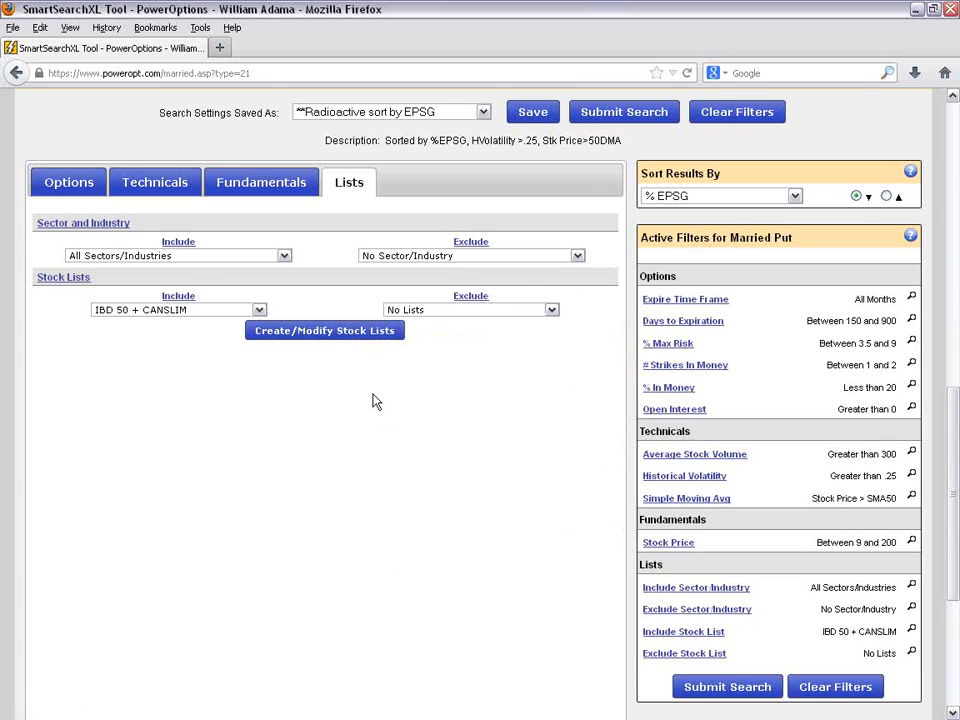
# Step: Open the page for creating or modifying stock lists, view the personal stock lists, and return to the Options filters
pyautogui.click(347, 337)
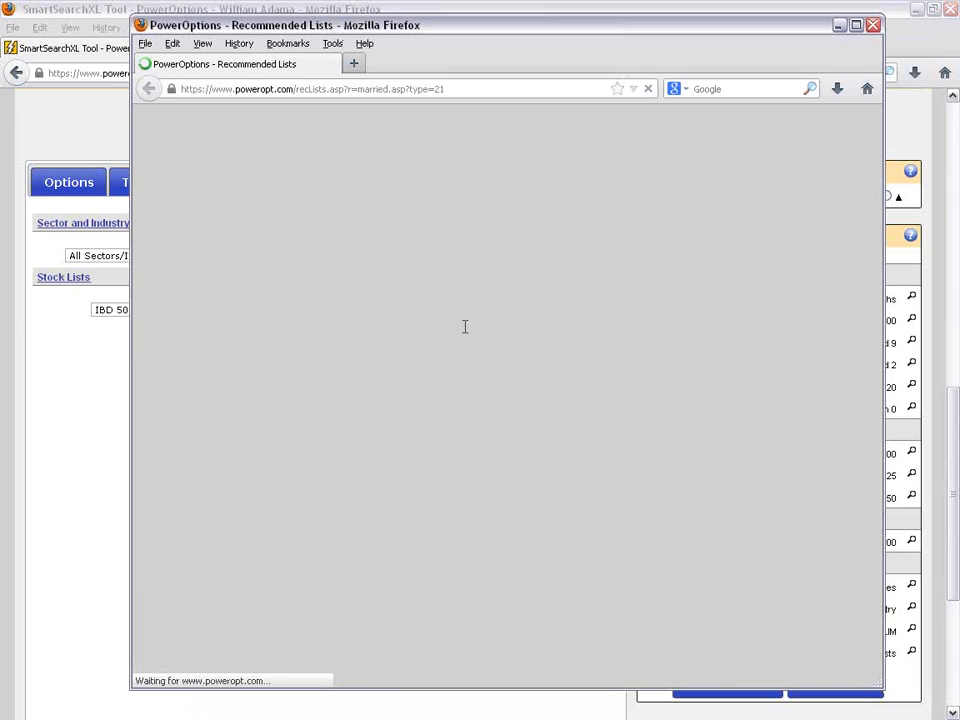
pyautogui.scroll(-3, 573, 416)
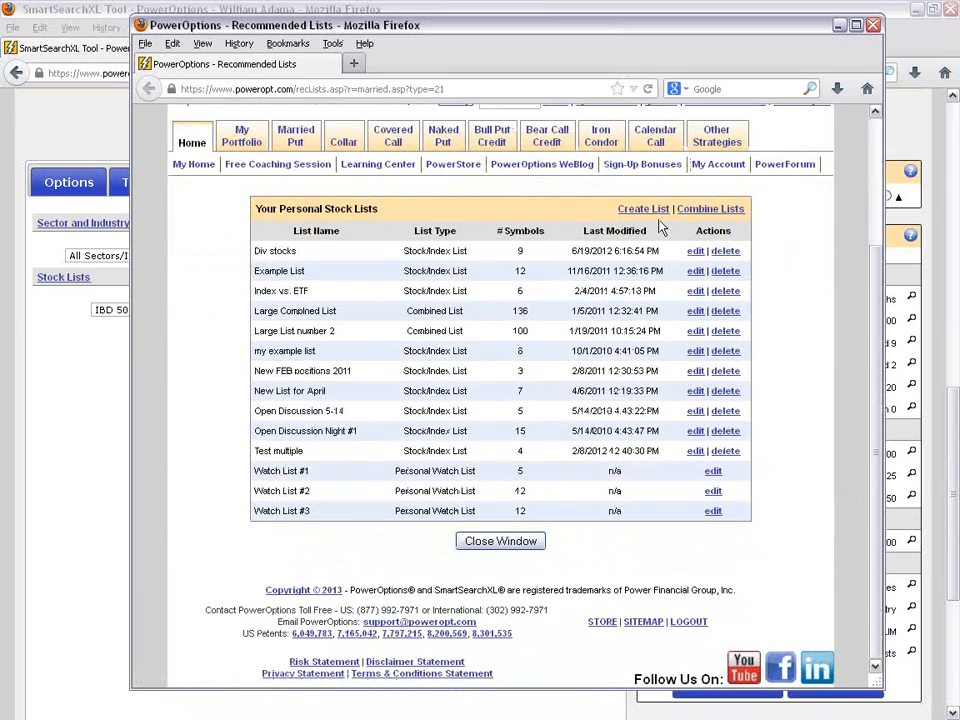
pyautogui.click(840, 26)
pyautogui.click(66, 186)
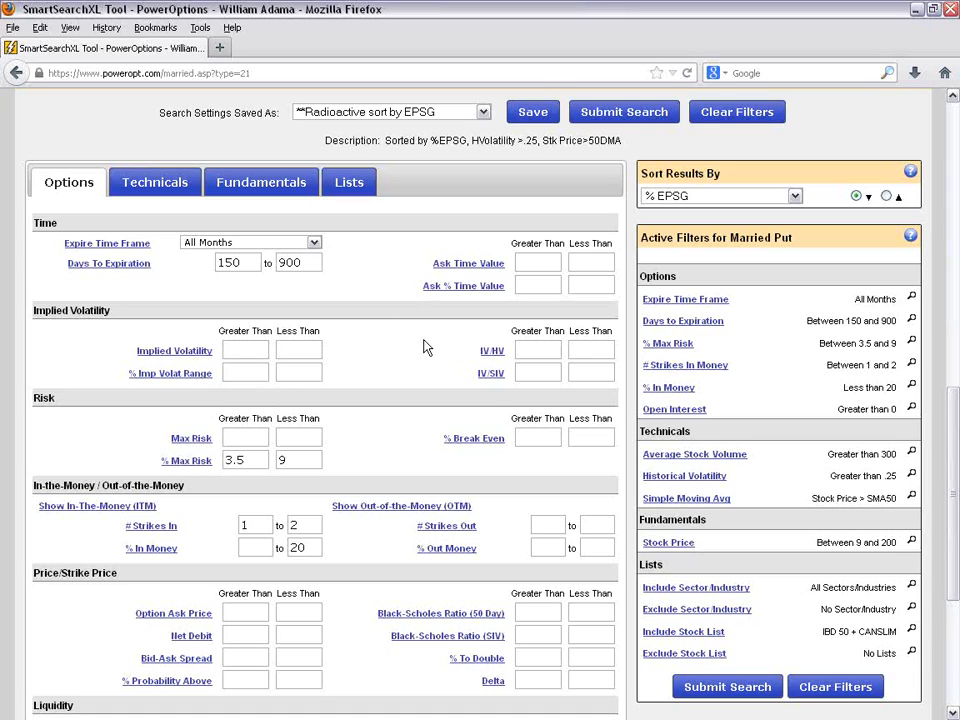
# Step: Examine the active filters summary for the saved **Radioactive sort by EPSG search, including its Options section and Stock Price entry
pyautogui.moveTo(490, 354)
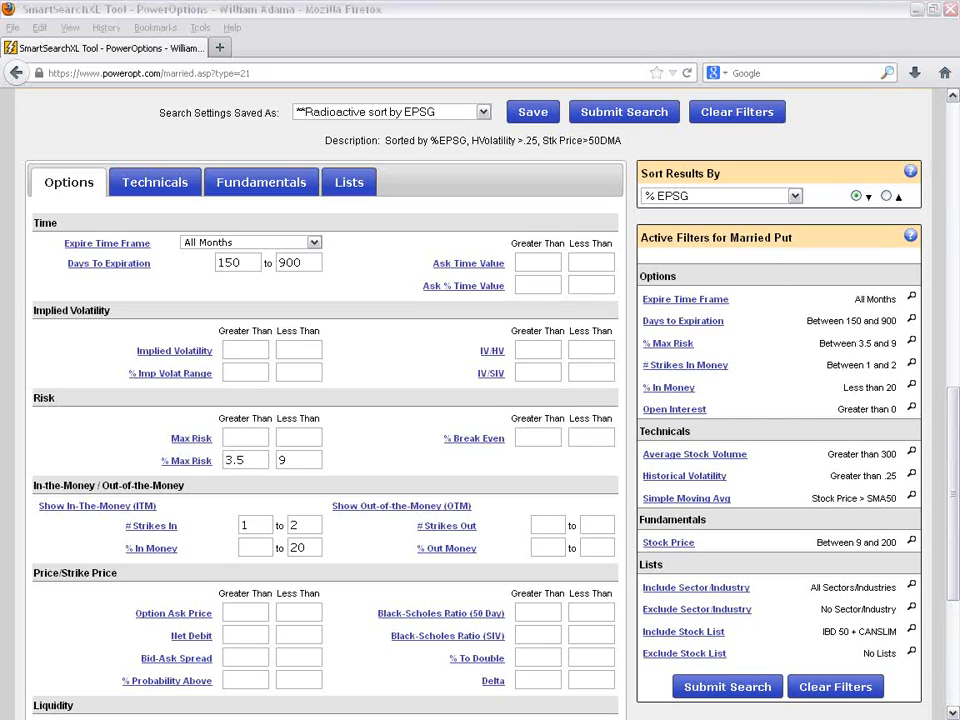
pyautogui.moveTo(620, 265)
pyautogui.mouseDown()
pyautogui.moveTo(920, 259)
pyautogui.moveTo(920, 318)
pyautogui.mouseUp()
pyautogui.moveTo(626, 268)
pyautogui.mouseDown()
pyautogui.moveTo(642, 358)
pyautogui.moveTo(633, 433)
pyautogui.mouseUp()
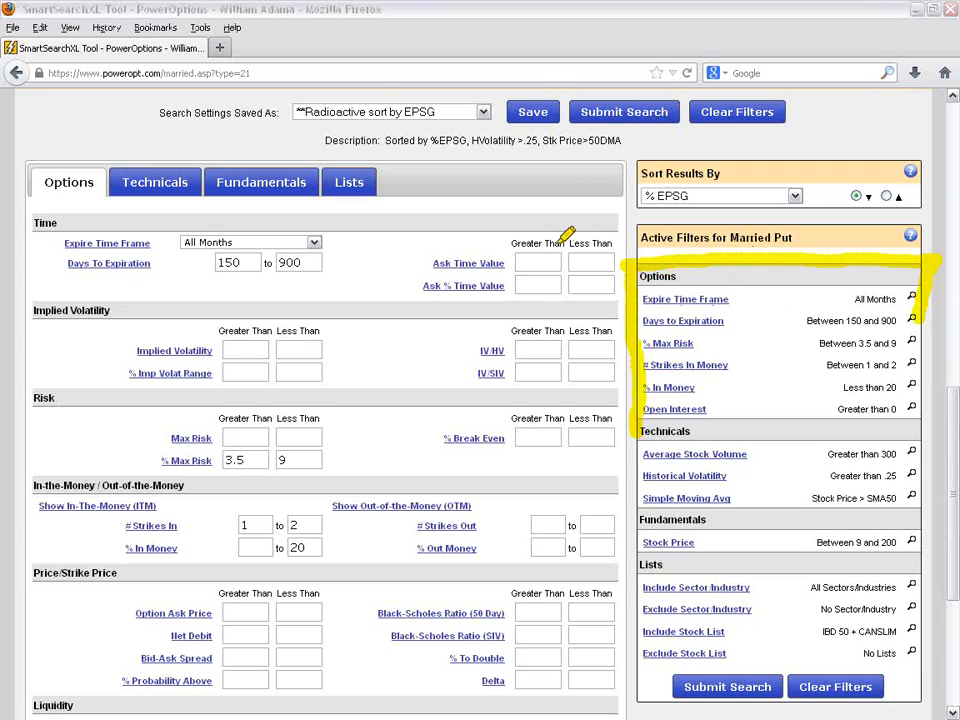
pyautogui.moveTo(294, 110); pyautogui.dragTo(448, 110)
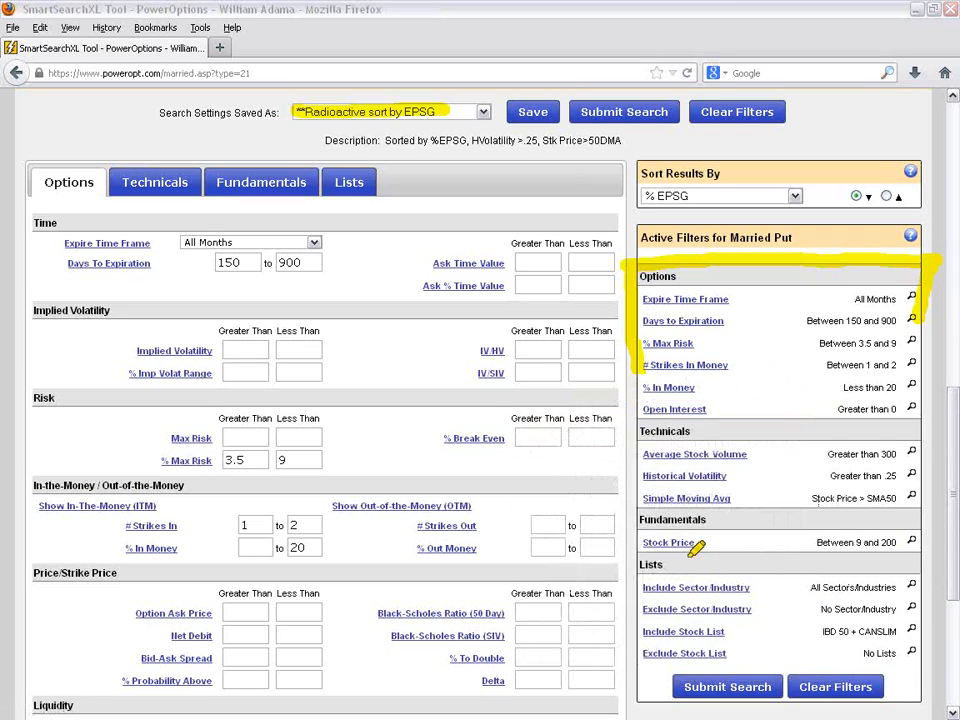
pyautogui.moveTo(632, 546); pyautogui.dragTo(880, 541)
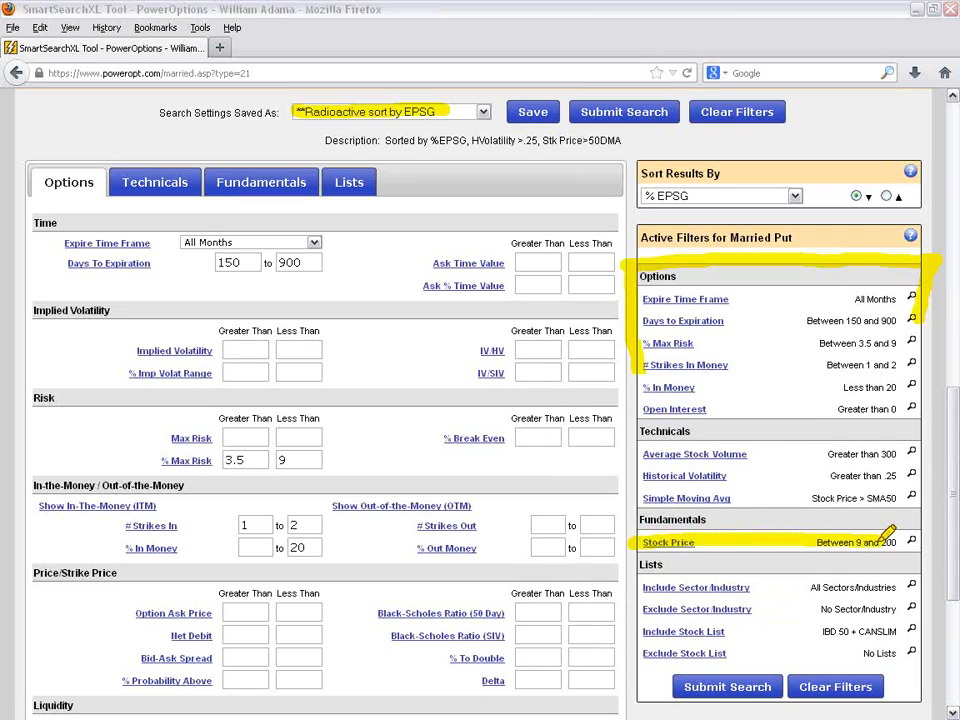
pyautogui.moveTo(17, 200)
pyautogui.mouseDown()
pyautogui.moveTo(30, 170)
pyautogui.moveTo(94, 152)
pyautogui.moveTo(103, 195)
pyautogui.mouseUp()
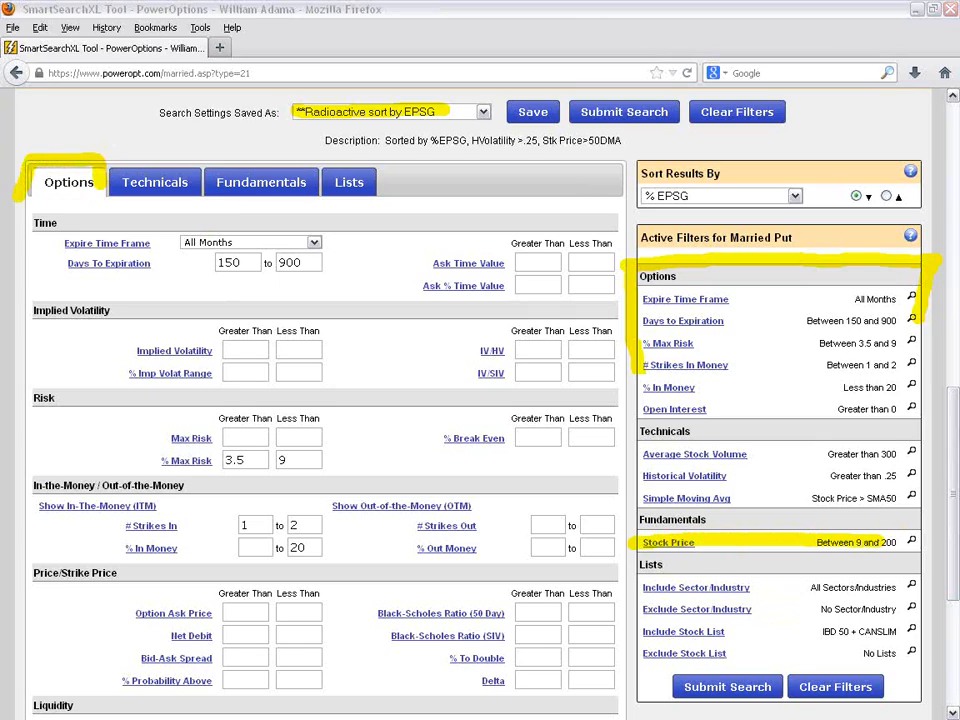
# Step: Jump from the active filters summary to the Stock Price filter, set its upper limit to 55, and check the summary entry
pyautogui.click(912, 545)
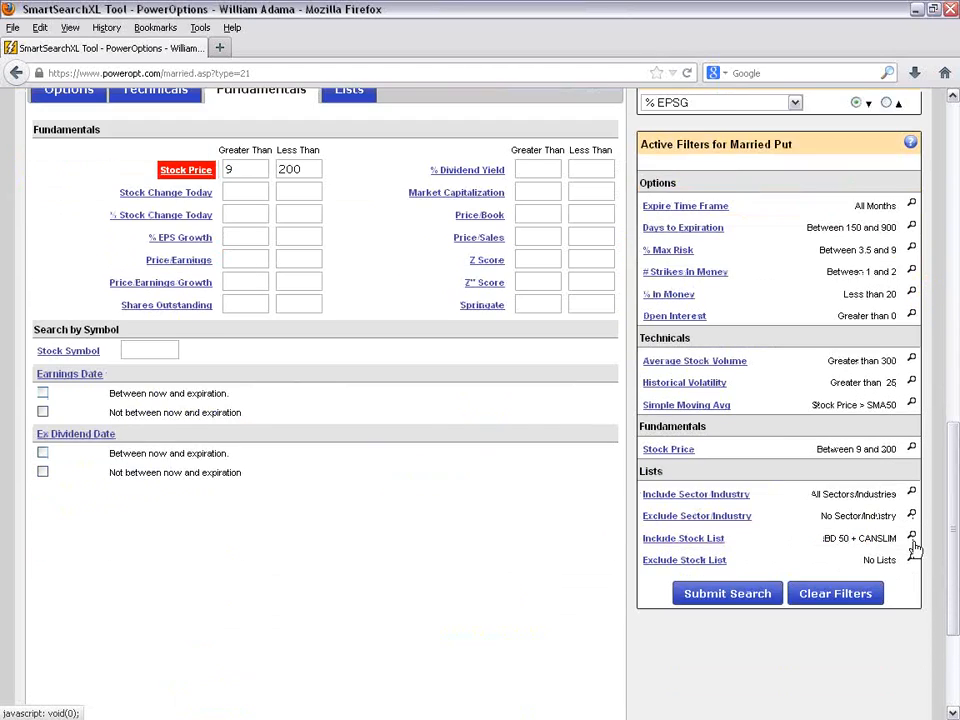
pyautogui.scroll(2, 409, 197)
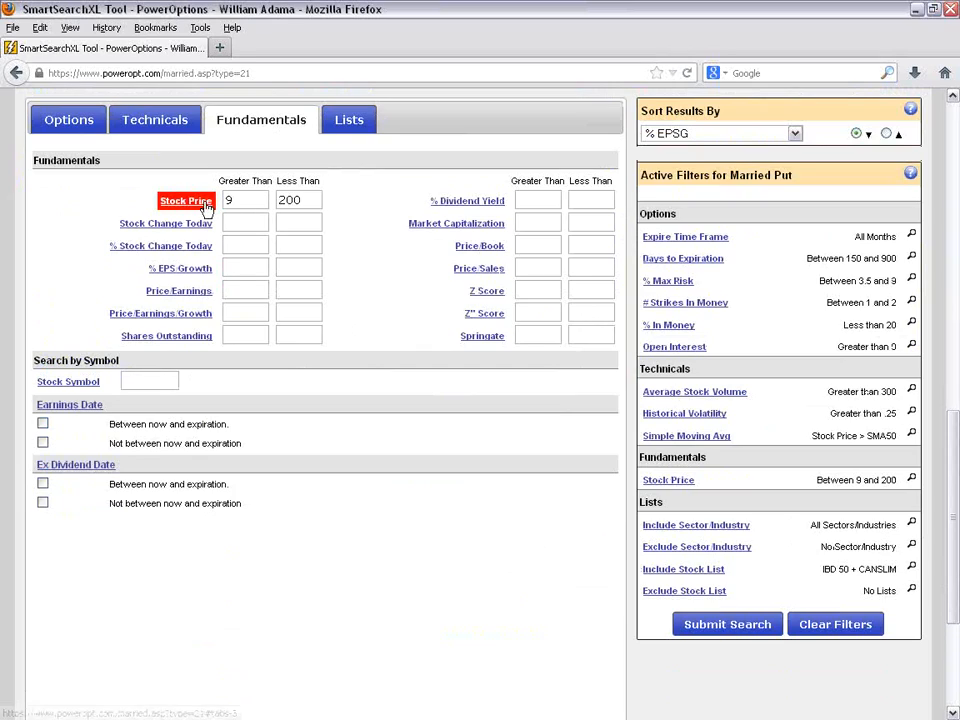
pyautogui.moveTo(301, 200); pyautogui.dragTo(266, 199)
pyautogui.press('Delete')
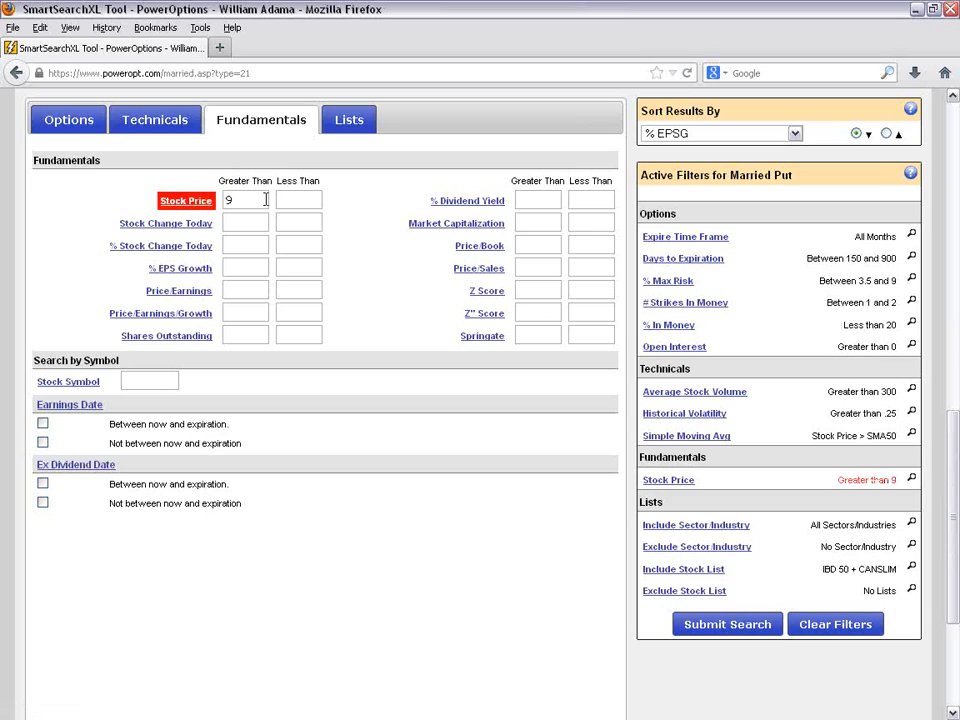
pyautogui.write('55')
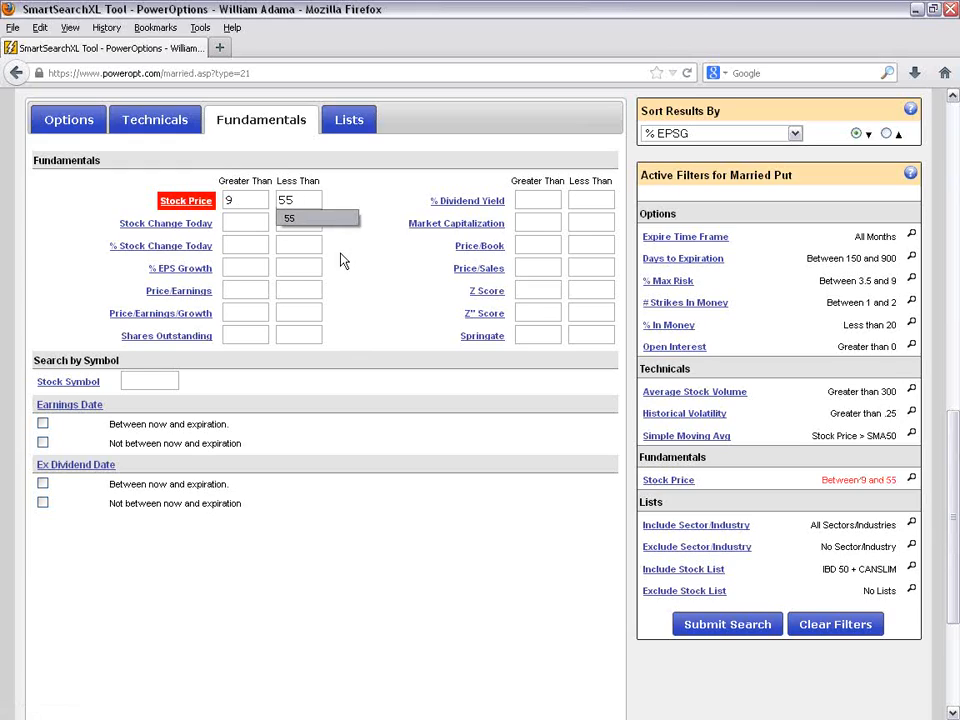
pyautogui.click(813, 493)
pyautogui.moveTo(820, 480); pyautogui.dragTo(898, 482)
pyautogui.click(806, 490)
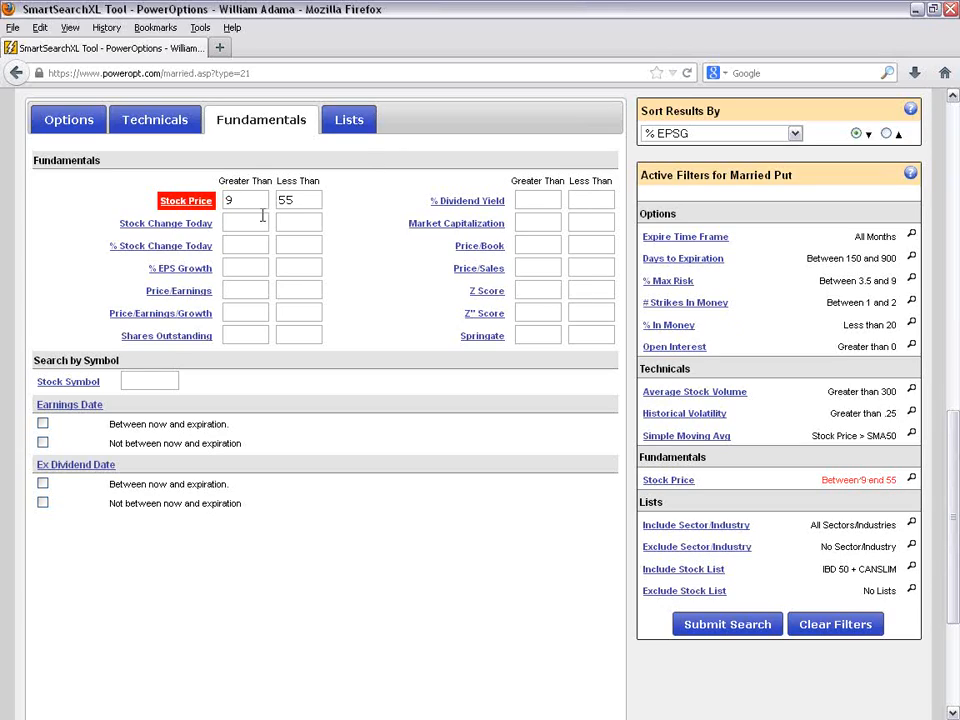
# Step: Require % EPS Growth greater than 7 and submit the Married Put search
pyautogui.click(250, 268)
pyautogui.write('7')
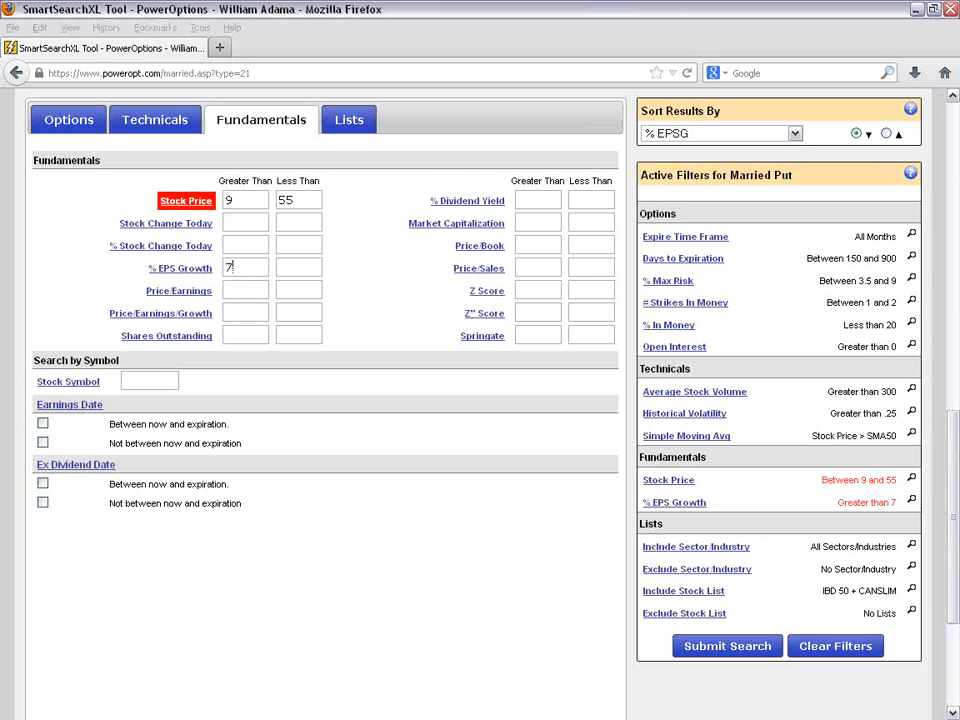
pyautogui.click(640, 502)
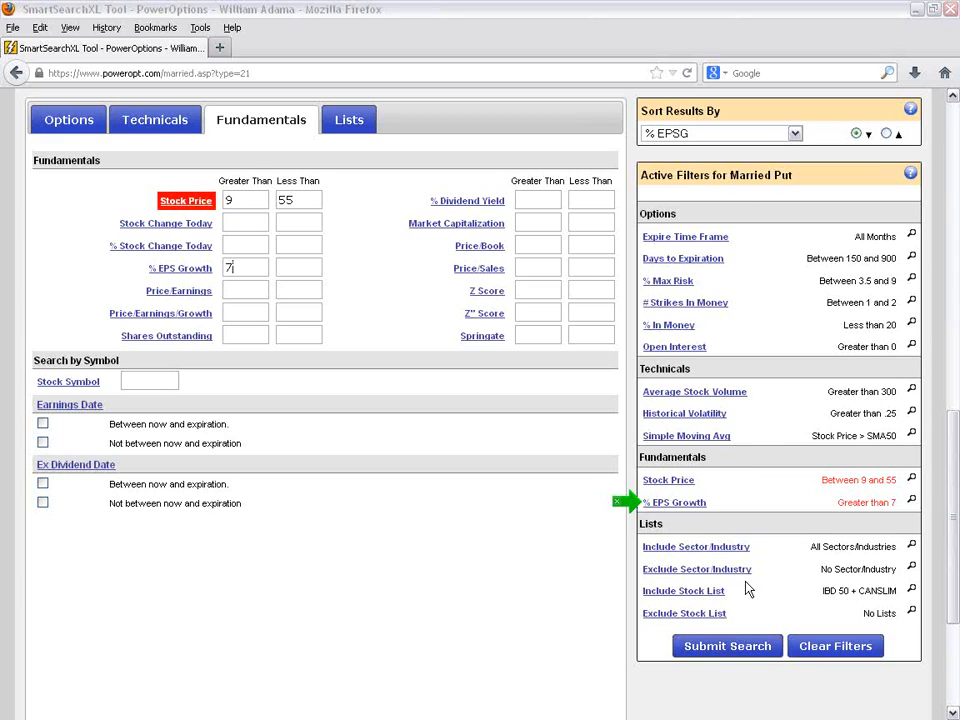
pyautogui.click(735, 648)
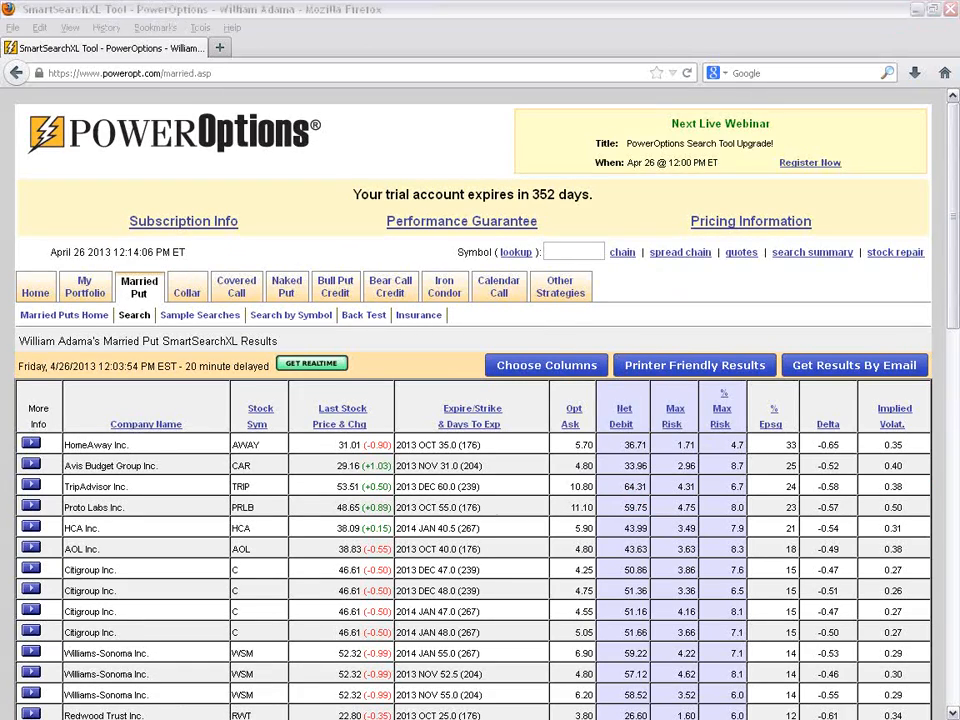
# Step: Examine the result page's options for choosing columns, printer friendly results and getting results by email
pyautogui.moveTo(501, 338)
pyautogui.mouseDown()
pyautogui.moveTo(467, 340)
pyautogui.moveTo(532, 400)
pyautogui.moveTo(607, 370)
pyautogui.moveTo(610, 338)
pyautogui.moveTo(508, 334)
pyautogui.mouseUp()
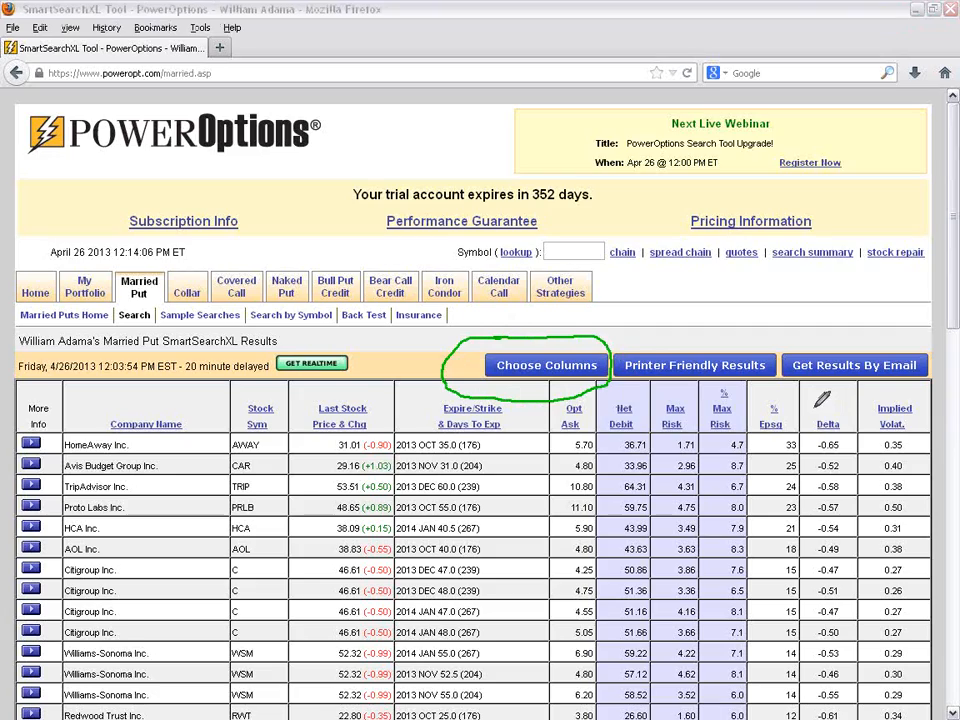
pyautogui.moveTo(700, 337)
pyautogui.mouseDown()
pyautogui.moveTo(632, 338)
pyautogui.moveTo(605, 362)
pyautogui.moveTo(655, 387)
pyautogui.moveTo(787, 366)
pyautogui.moveTo(744, 337)
pyautogui.mouseUp()
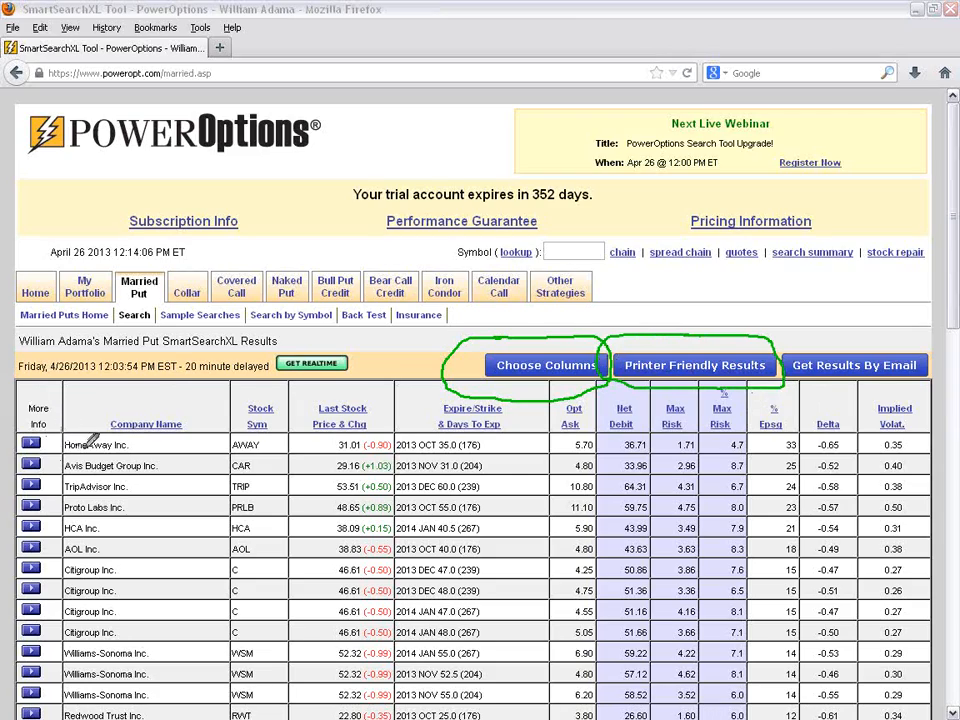
pyautogui.moveTo(804, 323)
pyautogui.mouseDown()
pyautogui.moveTo(772, 345)
pyautogui.moveTo(798, 395)
pyautogui.mouseUp()
pyautogui.moveTo(868, 397)
pyautogui.mouseDown()
pyautogui.moveTo(929, 384)
pyautogui.moveTo(911, 340)
pyautogui.moveTo(792, 331)
pyautogui.mouseUp()
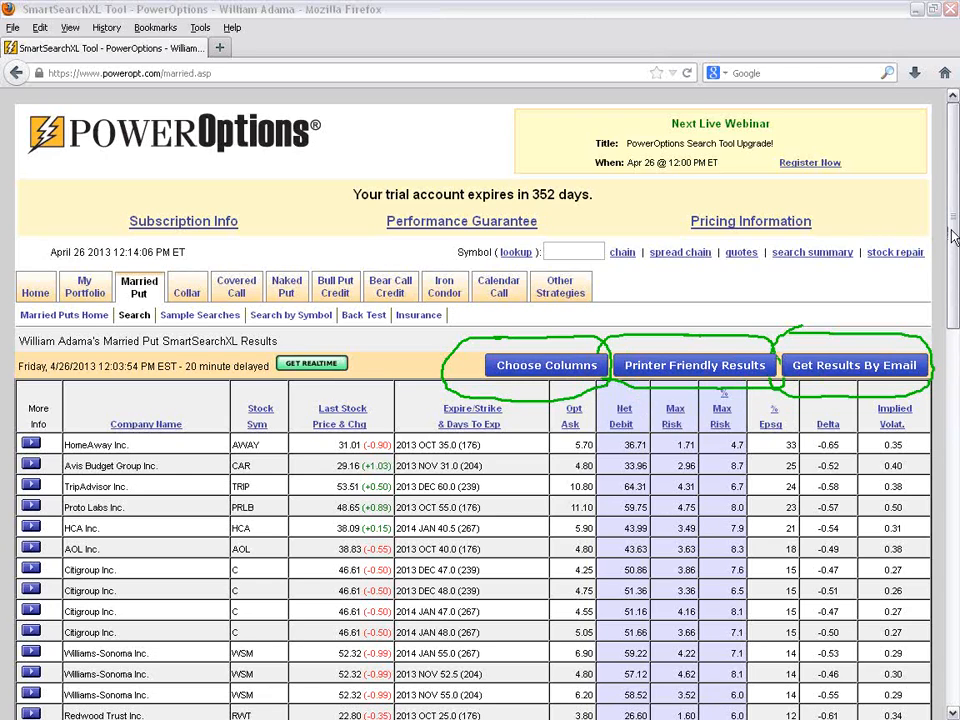
# Step: Clear all filters of the Married Put search and look at the expiration time frame choices
pyautogui.moveTo(953, 219); pyautogui.dragTo(943, 471)
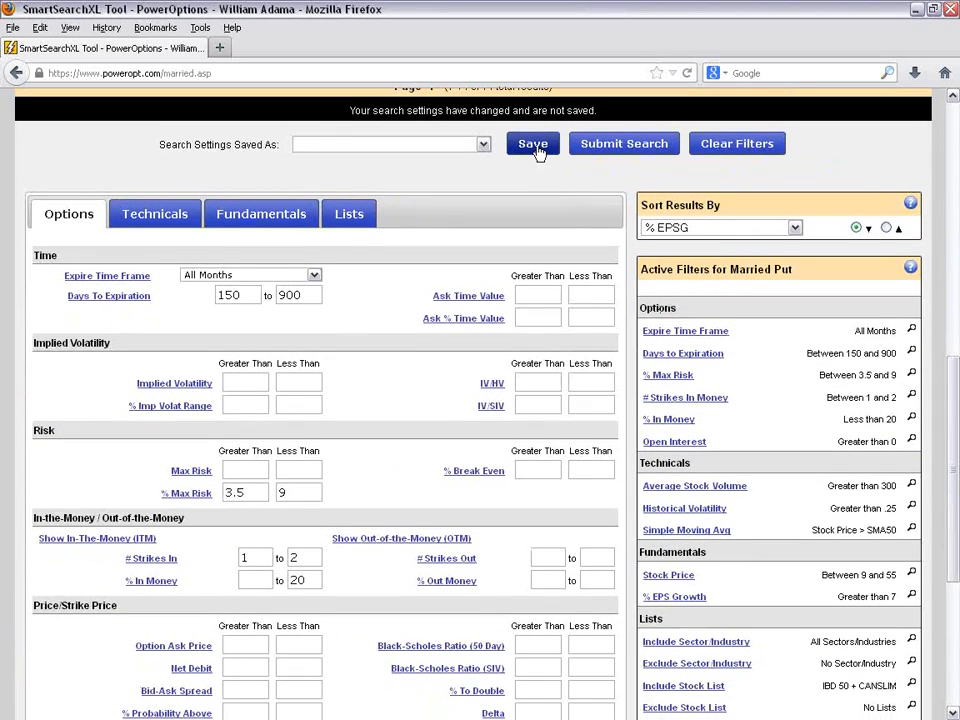
pyautogui.click(736, 145)
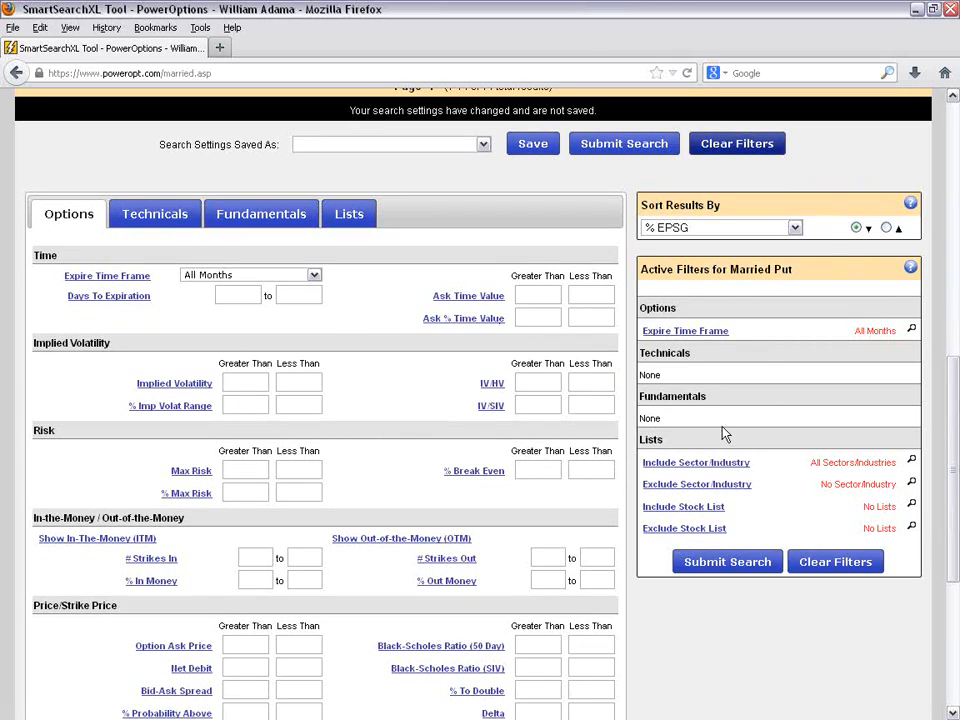
pyautogui.click(313, 275)
pyautogui.click(377, 287)
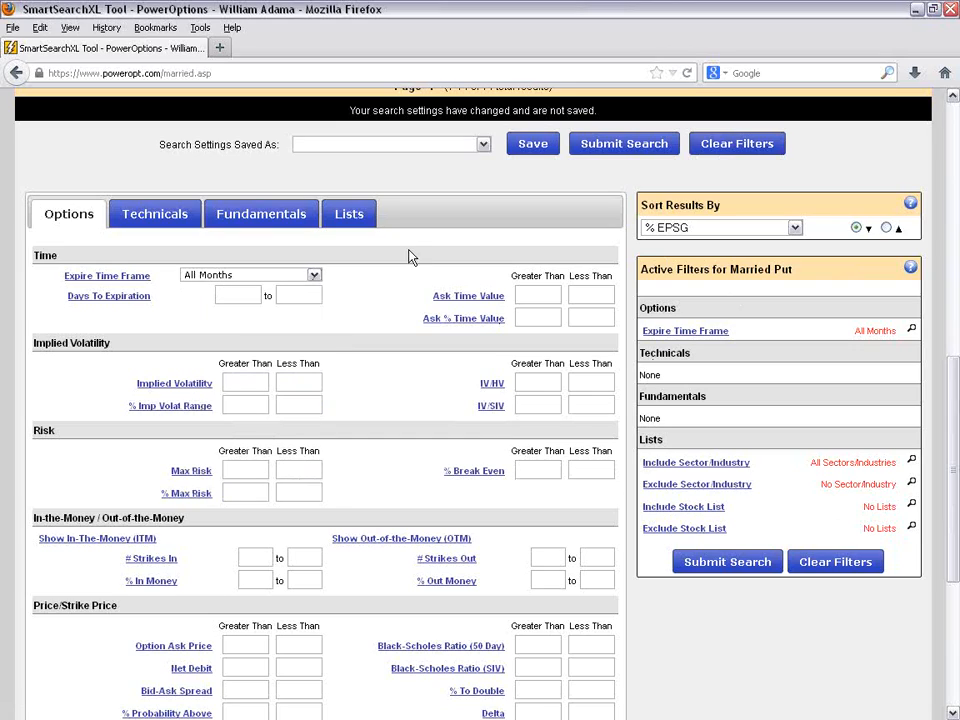
# Step: Load the saved search **Radioactive sort by EPSG and review its results and active filters
pyautogui.click(482, 145)
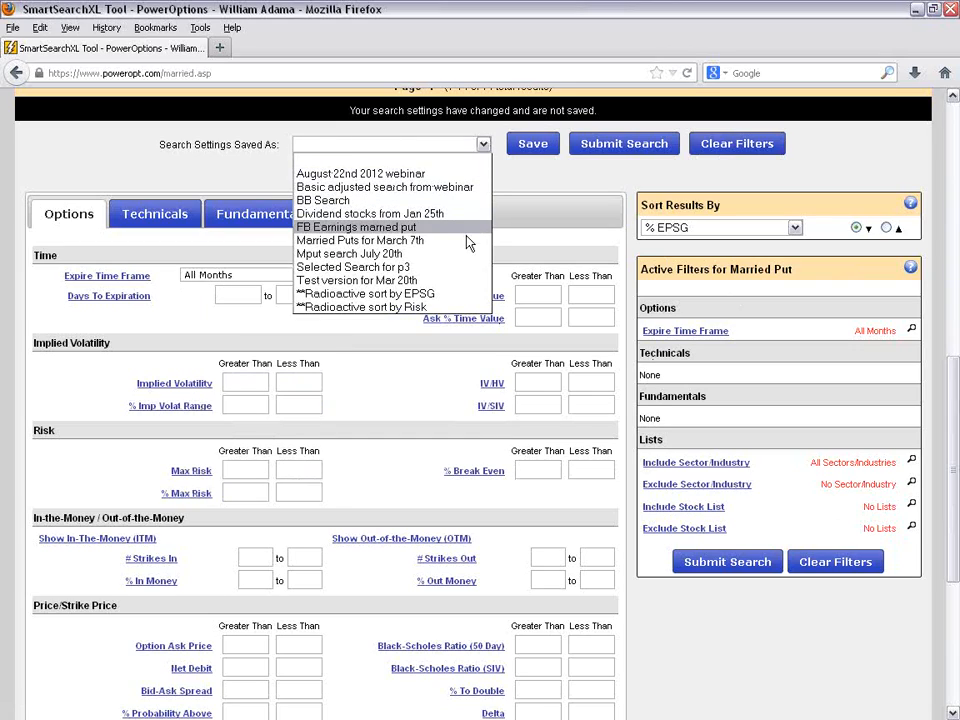
pyautogui.click(440, 295)
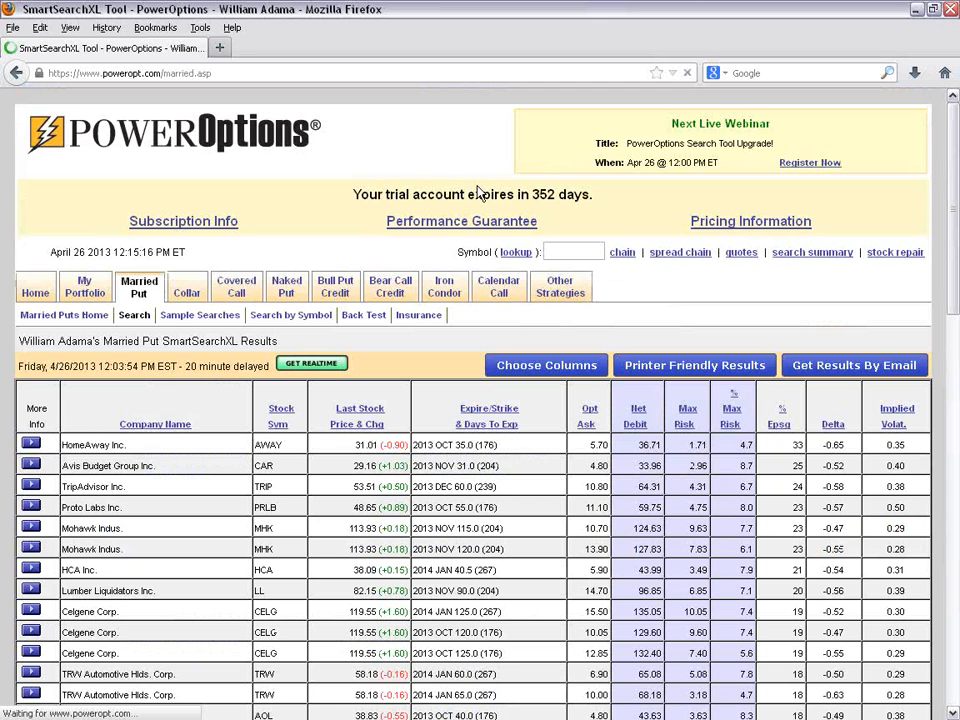
pyautogui.scroll(-10, 575, 300)
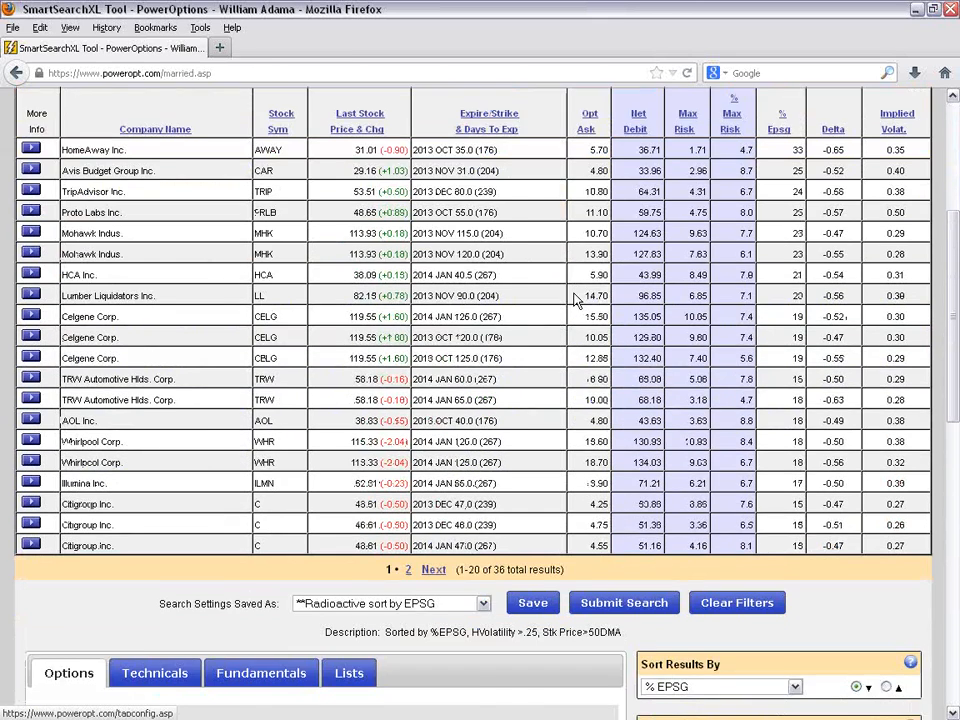
pyautogui.scroll(-4, 561, 300)
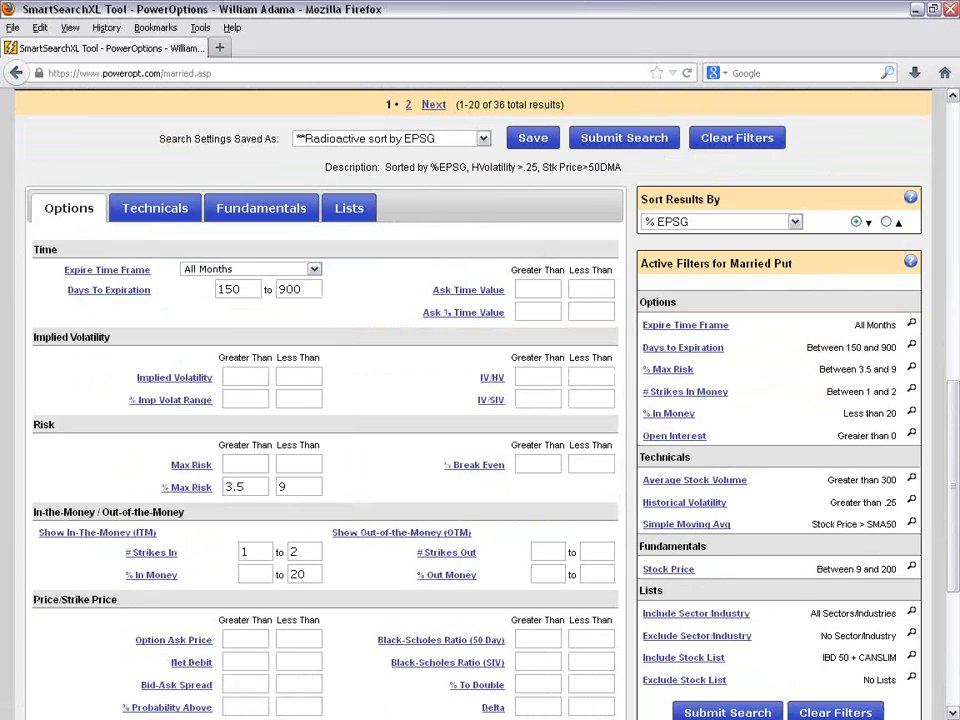
pyautogui.scroll(2, 866, 263)
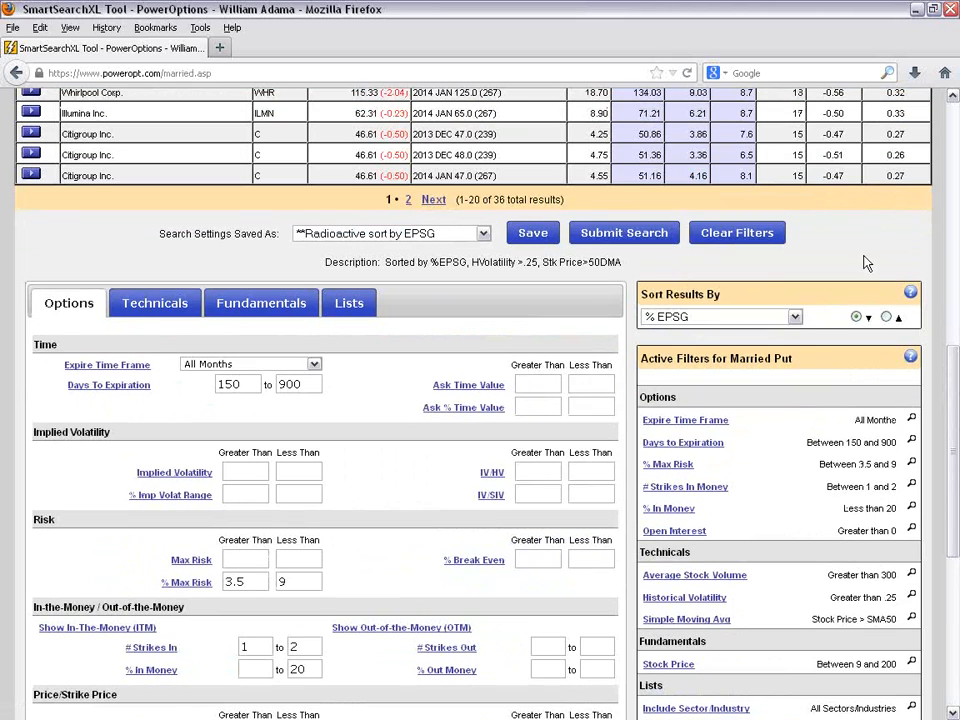
pyautogui.scroll(8, 866, 266)
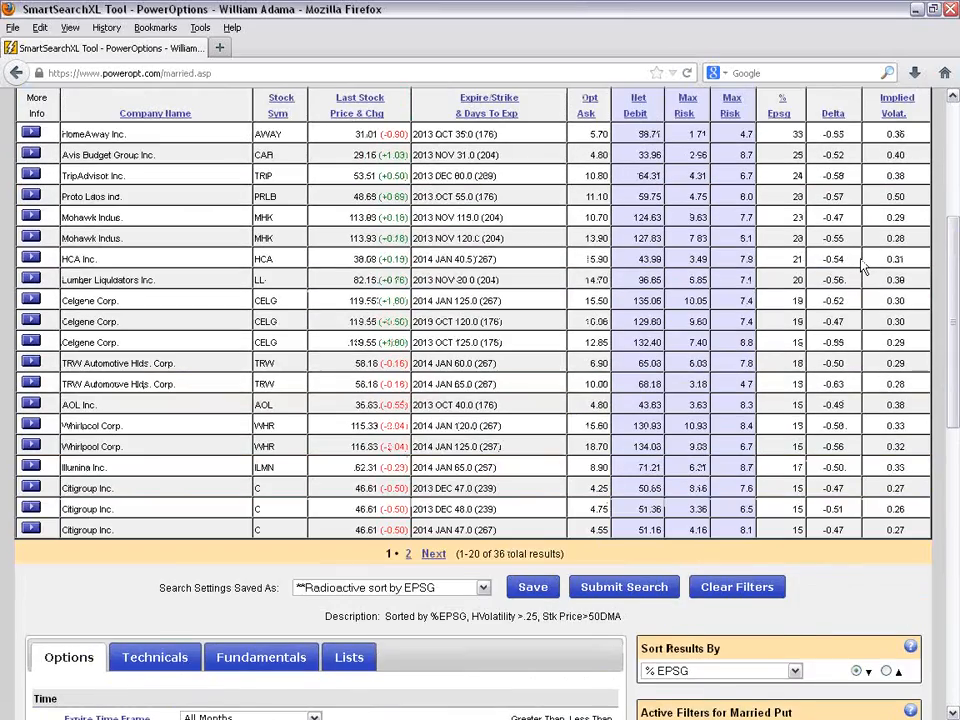
pyautogui.scroll(3, 862, 266)
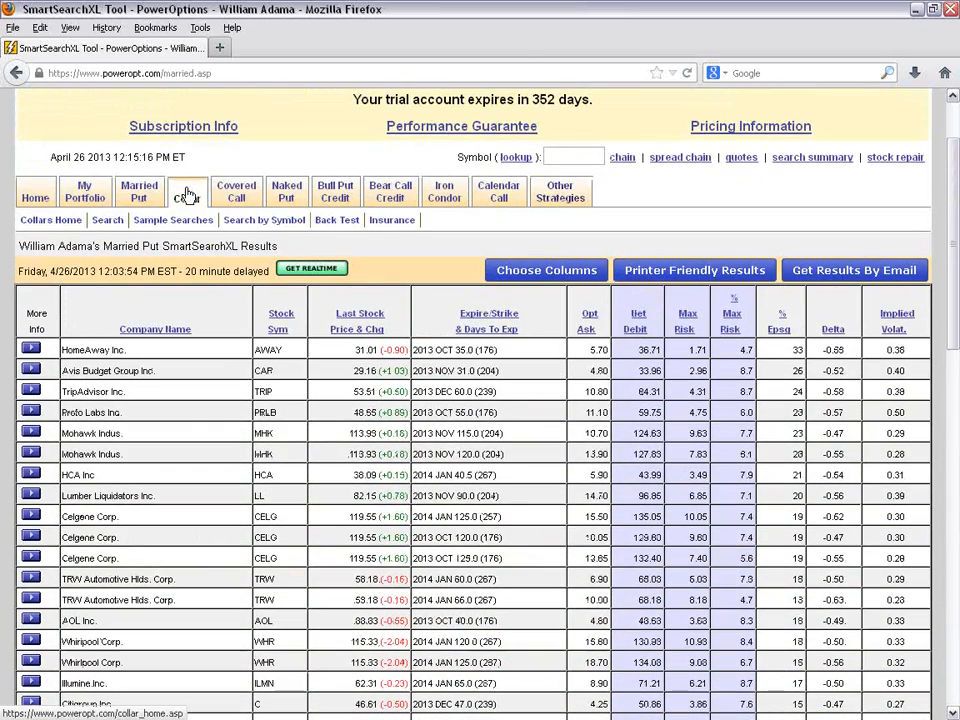
# Step: Open the Collar search and look through its list of saved search settings
pyautogui.click(107, 221)
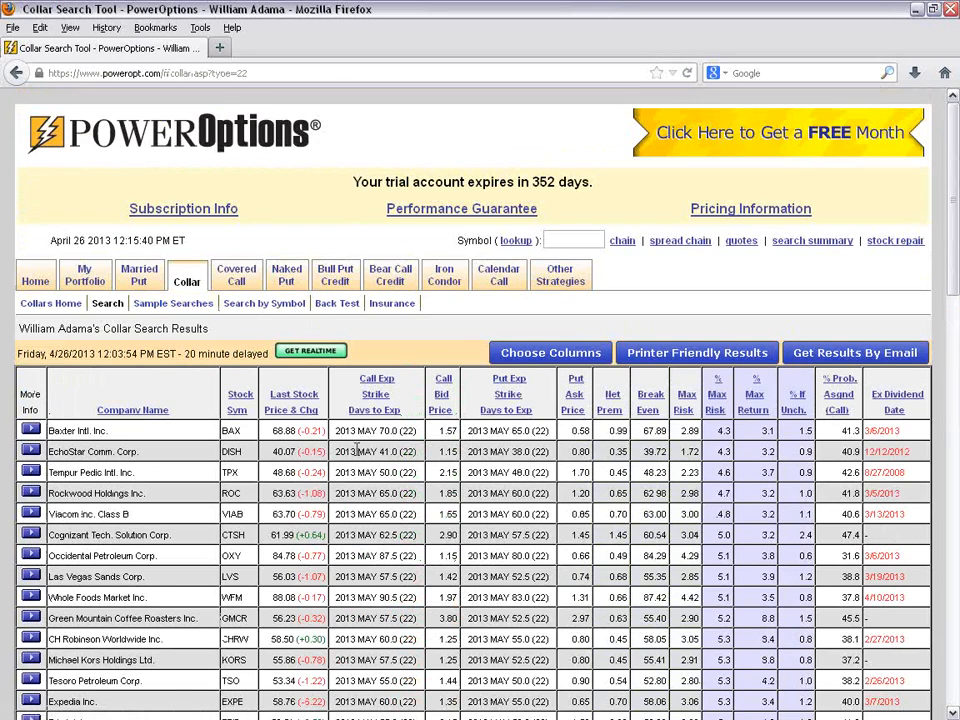
pyautogui.scroll(-5, 360, 452)
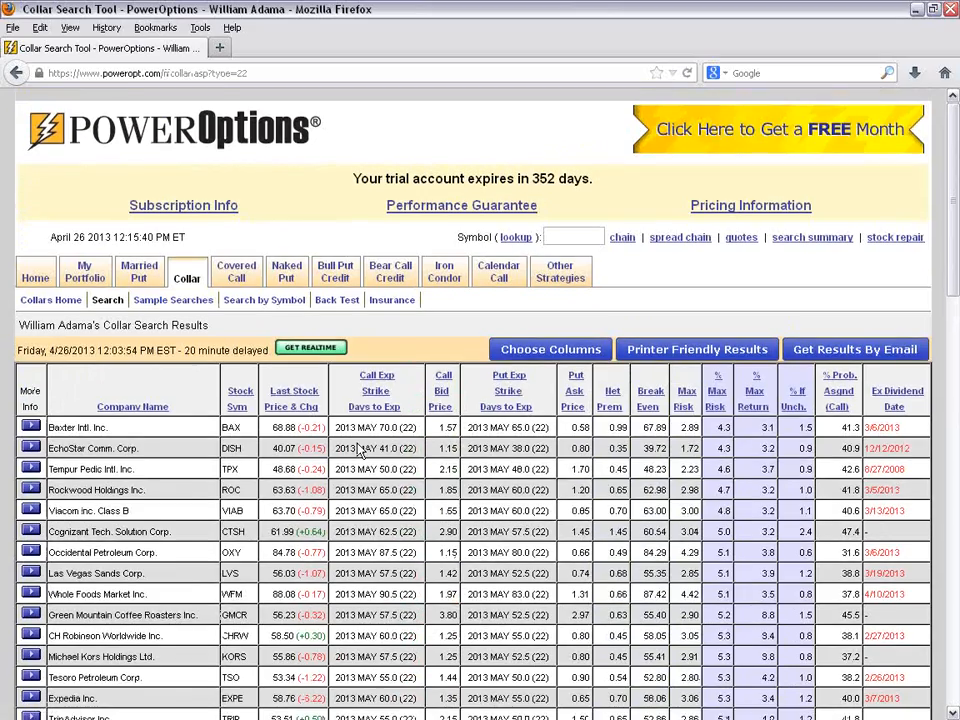
pyautogui.scroll(-8, 357, 442)
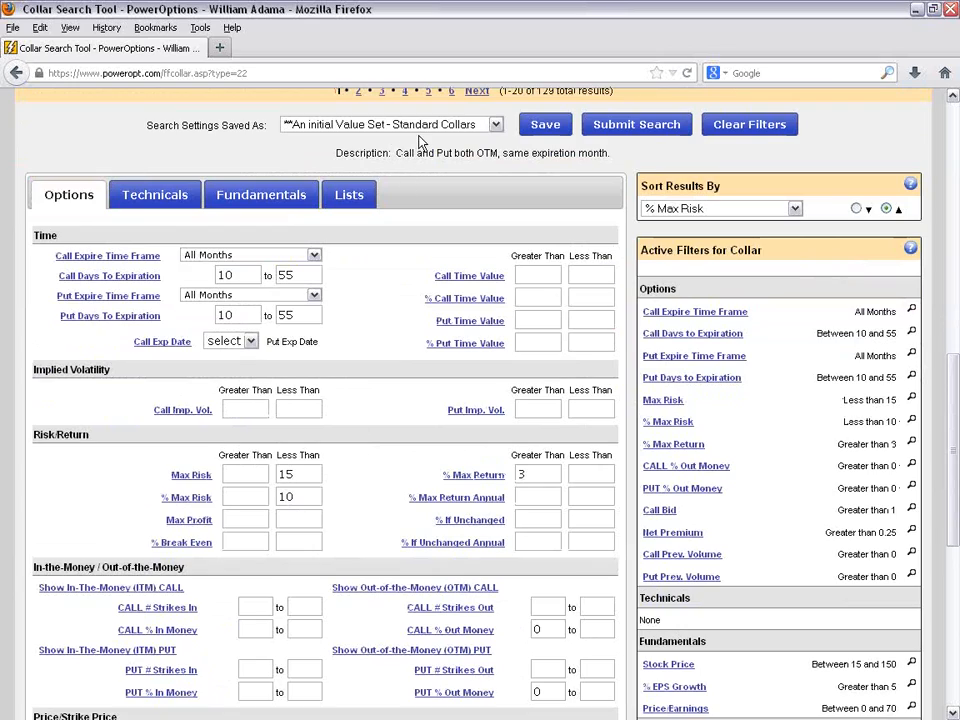
pyautogui.click(395, 124)
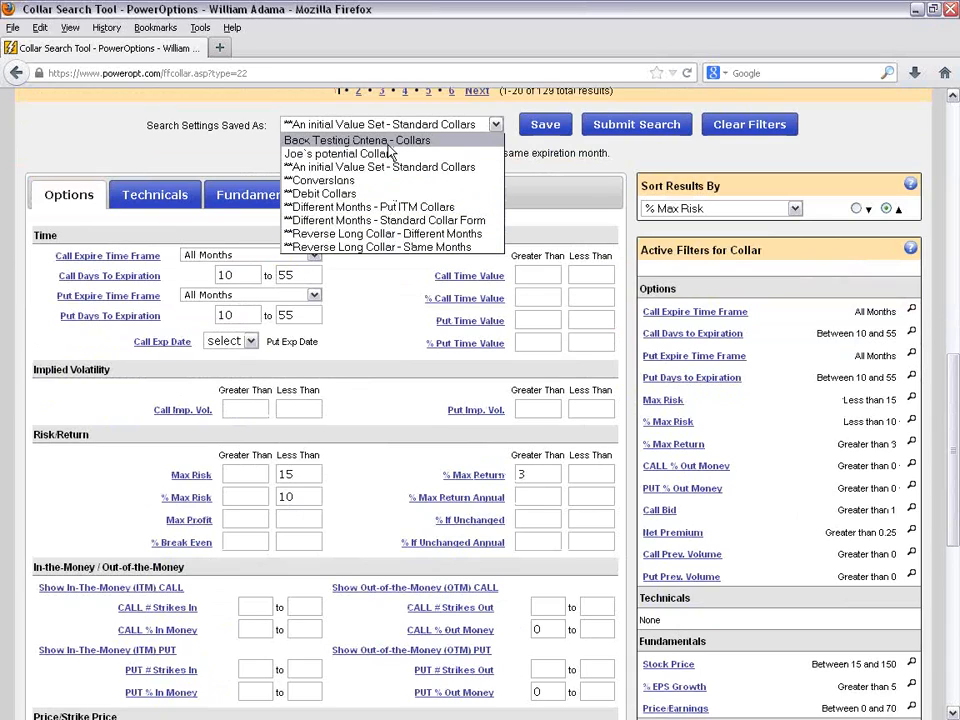
pyautogui.click(240, 150)
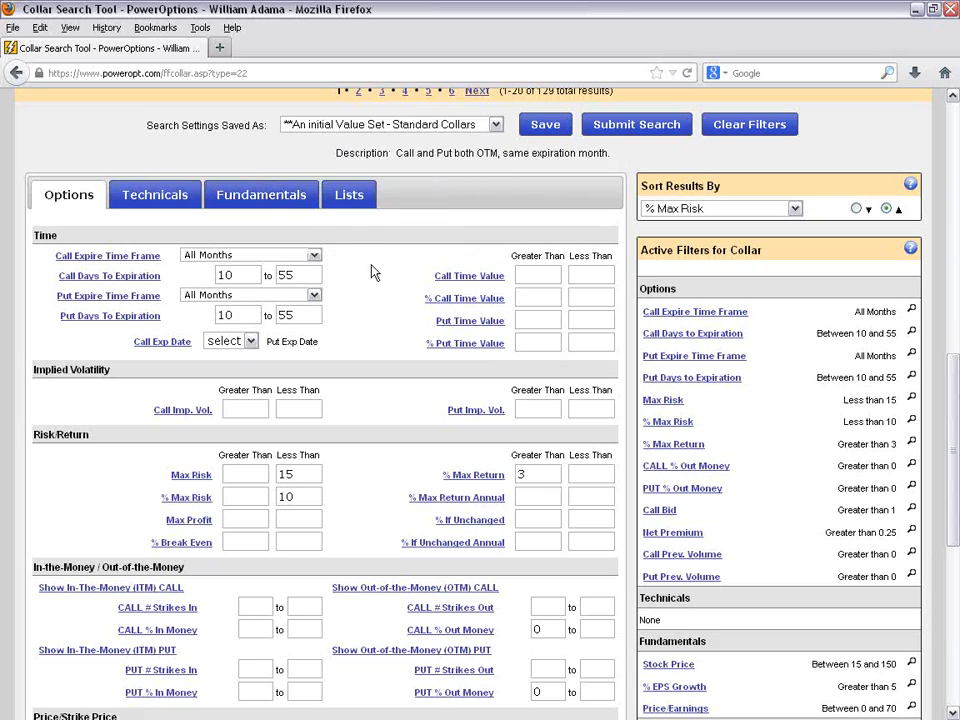
# Step: Examine the Collar search's Time, Implied Volatility and Risk/Return filters, including max risk, max return, if-unchanged returns and break even
pyautogui.scroll(-2, 373, 273)
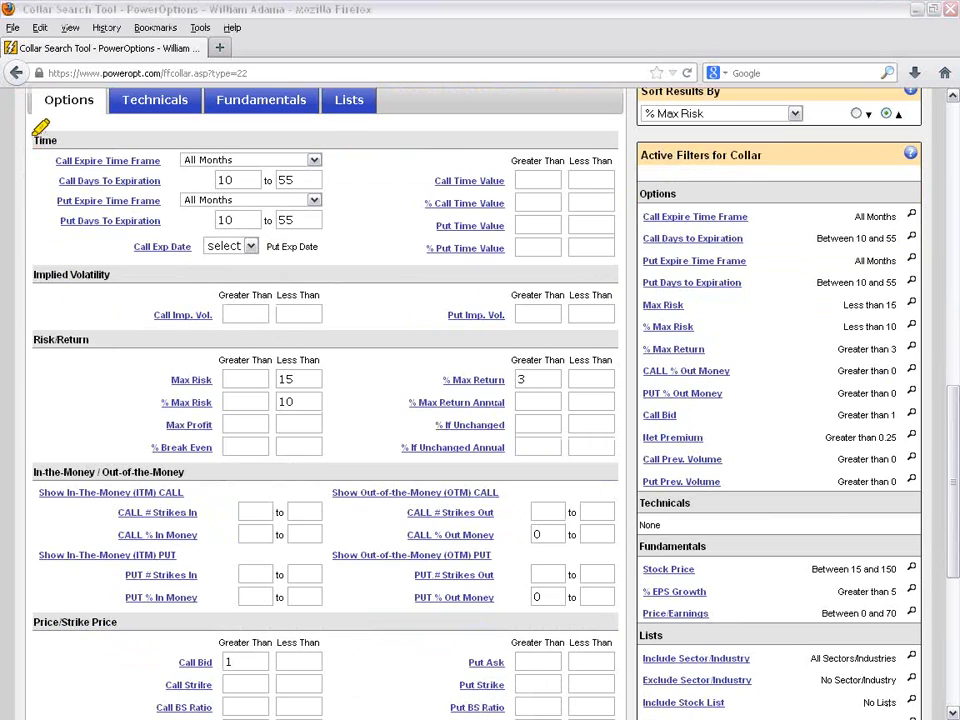
pyautogui.moveTo(32, 143); pyautogui.dragTo(86, 140)
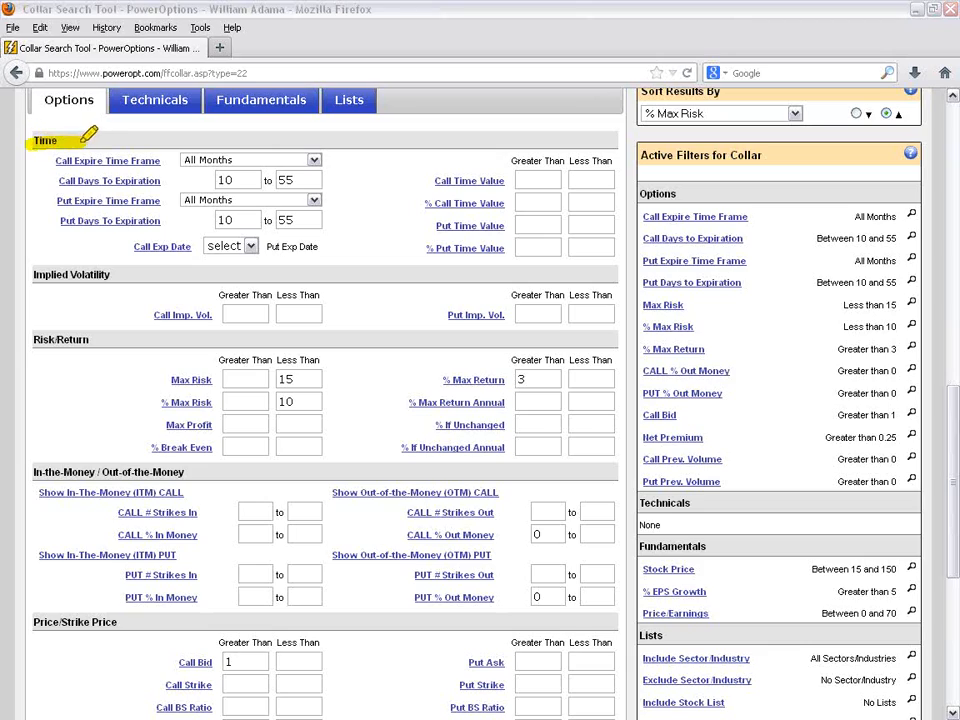
pyautogui.moveTo(34, 279); pyautogui.dragTo(114, 277)
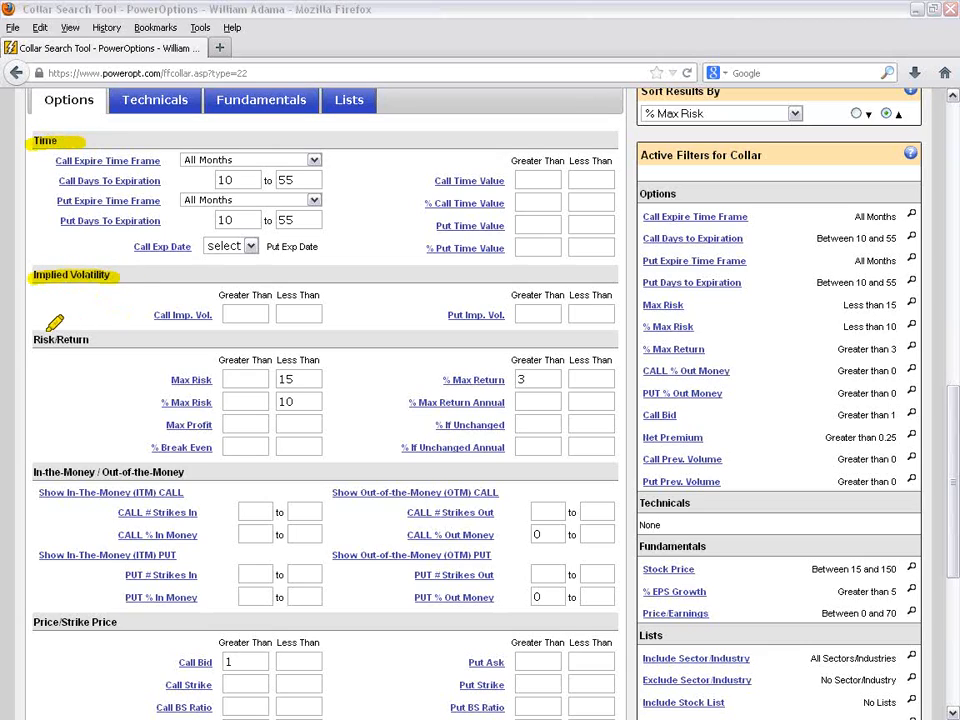
pyautogui.moveTo(34, 343); pyautogui.dragTo(96, 345)
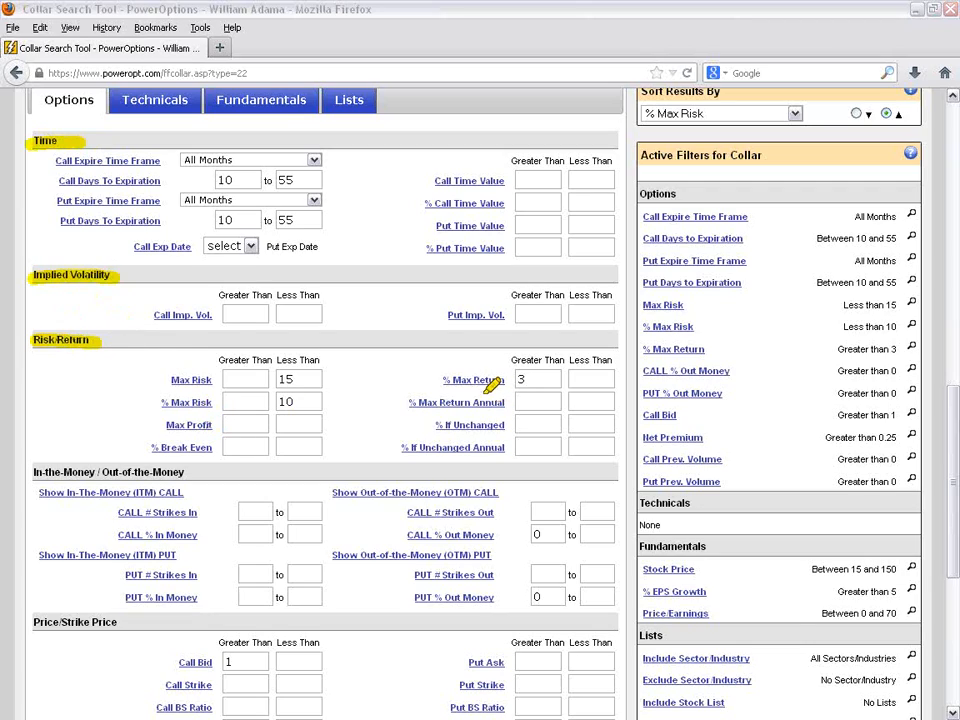
pyautogui.moveTo(437, 381); pyautogui.dragTo(509, 379)
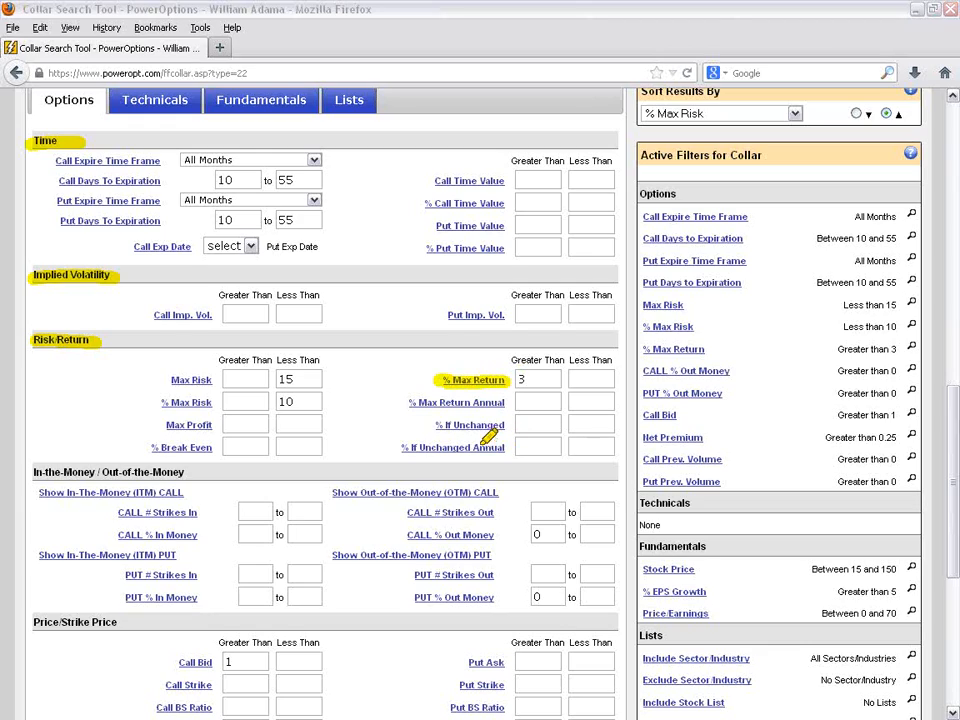
pyautogui.moveTo(410, 404); pyautogui.dragTo(501, 402)
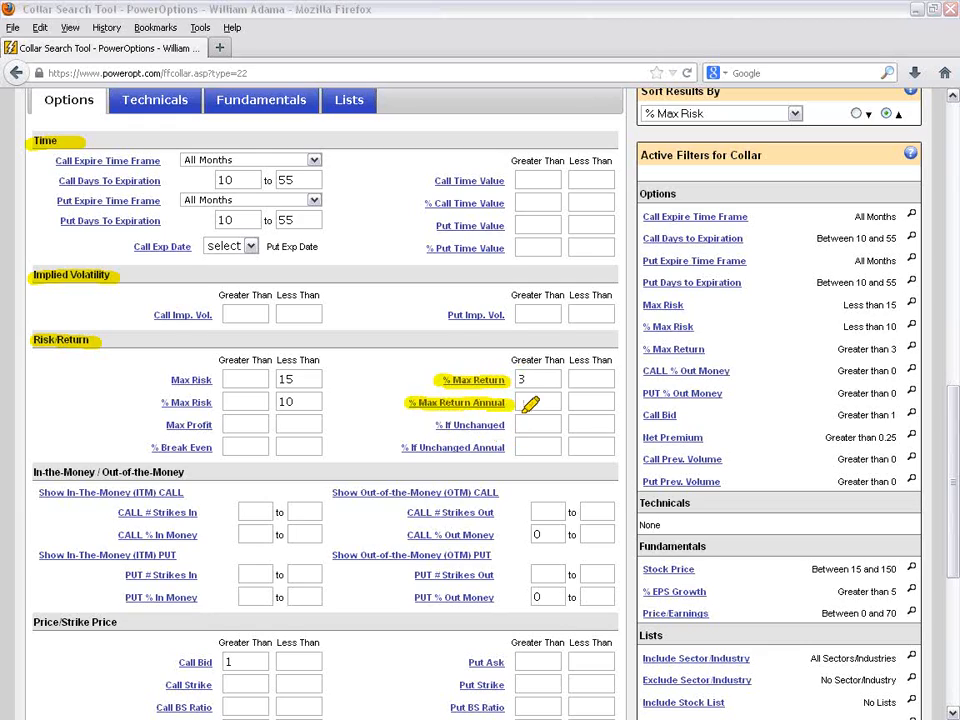
pyautogui.moveTo(436, 427); pyautogui.dragTo(496, 426)
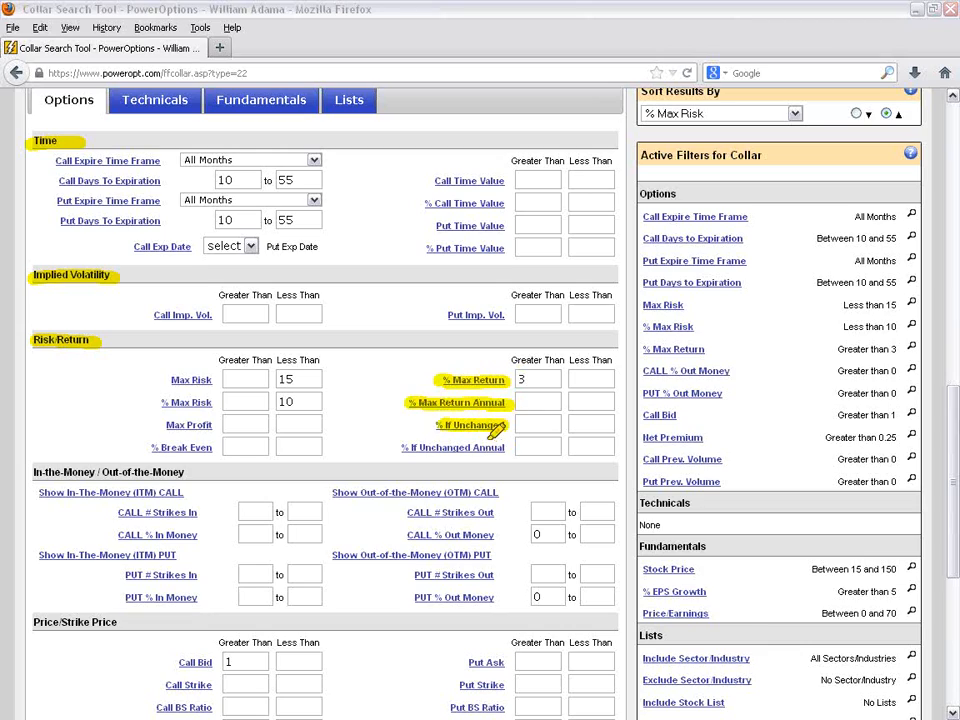
pyautogui.moveTo(402, 449); pyautogui.dragTo(507, 449)
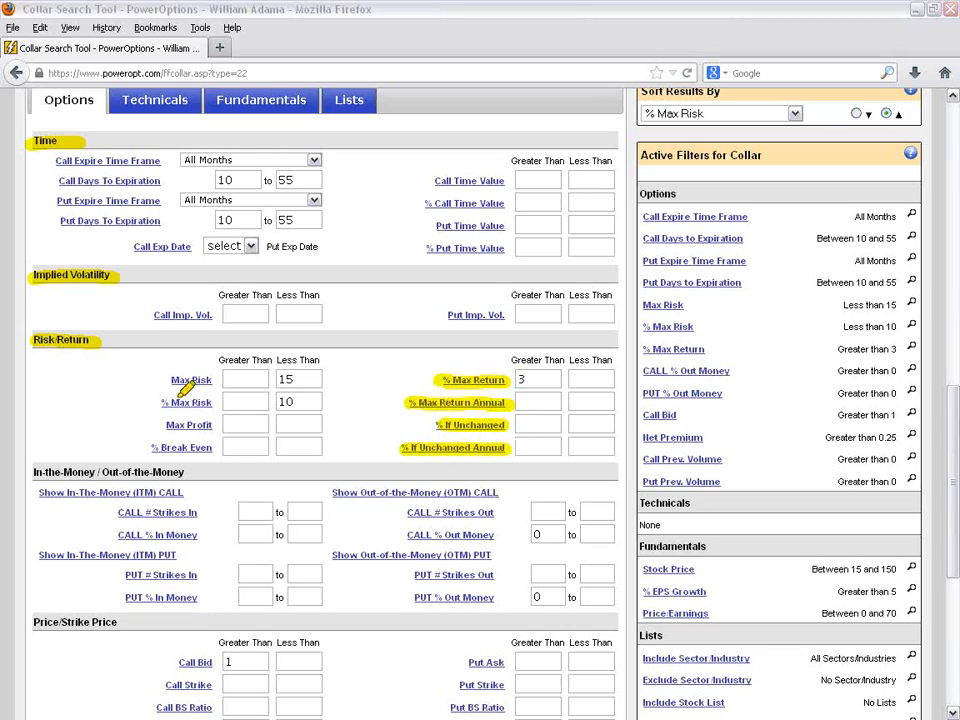
pyautogui.moveTo(160, 405)
pyautogui.mouseDown()
pyautogui.moveTo(212, 404)
pyautogui.moveTo(180, 382)
pyautogui.moveTo(220, 382)
pyautogui.mouseUp()
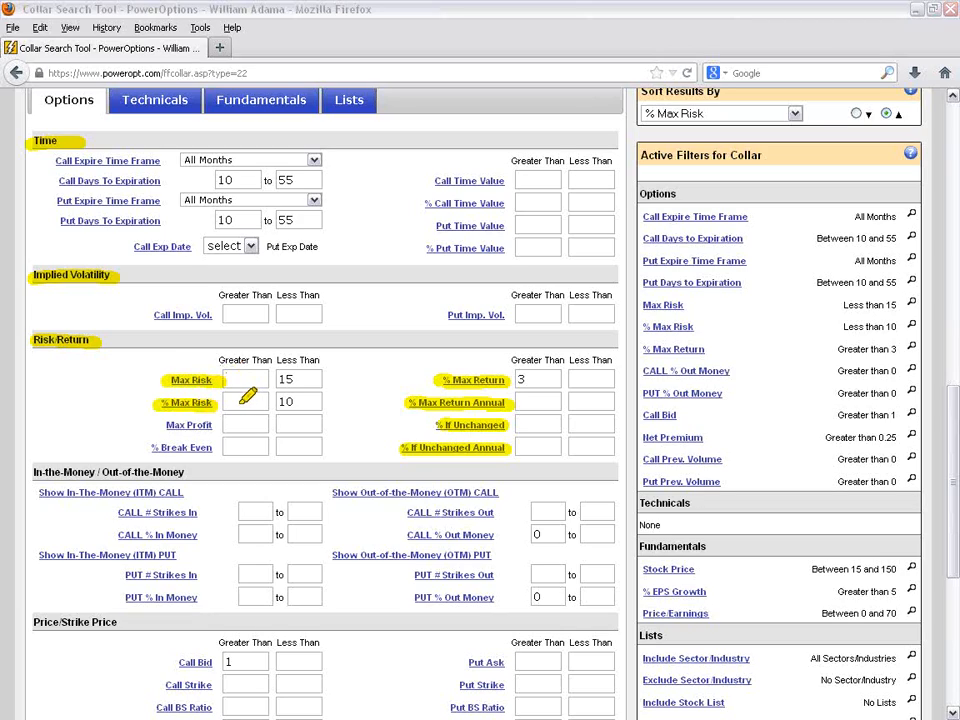
pyautogui.moveTo(122, 450); pyautogui.dragTo(204, 452)
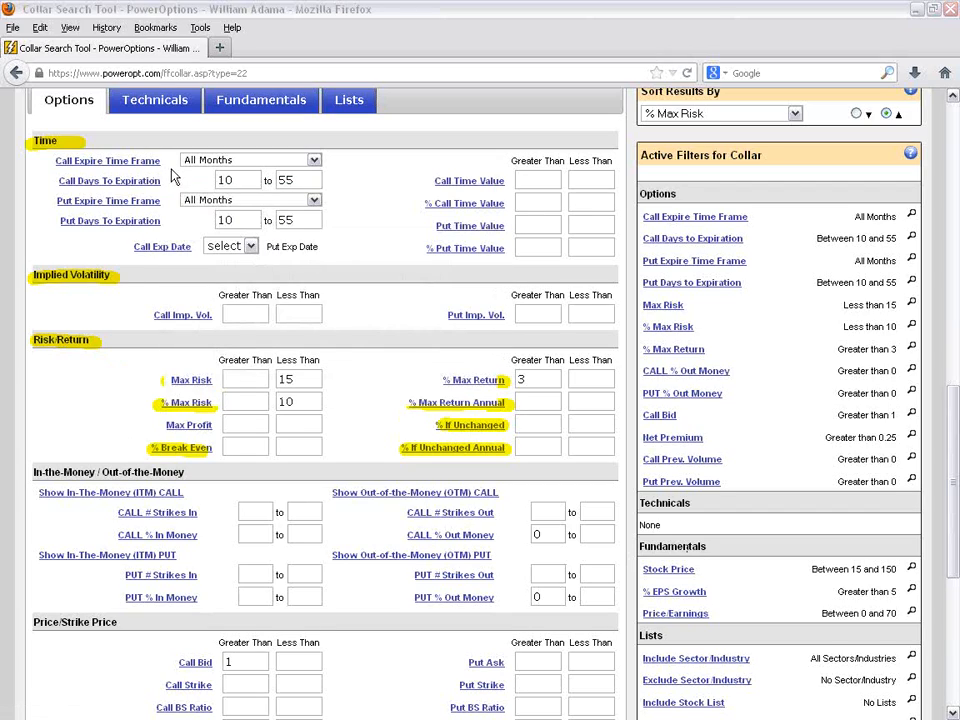
# Step: Require the call expiration date to equal the put expiration date in the Collar search
pyautogui.click(225, 180)
pyautogui.click(252, 246)
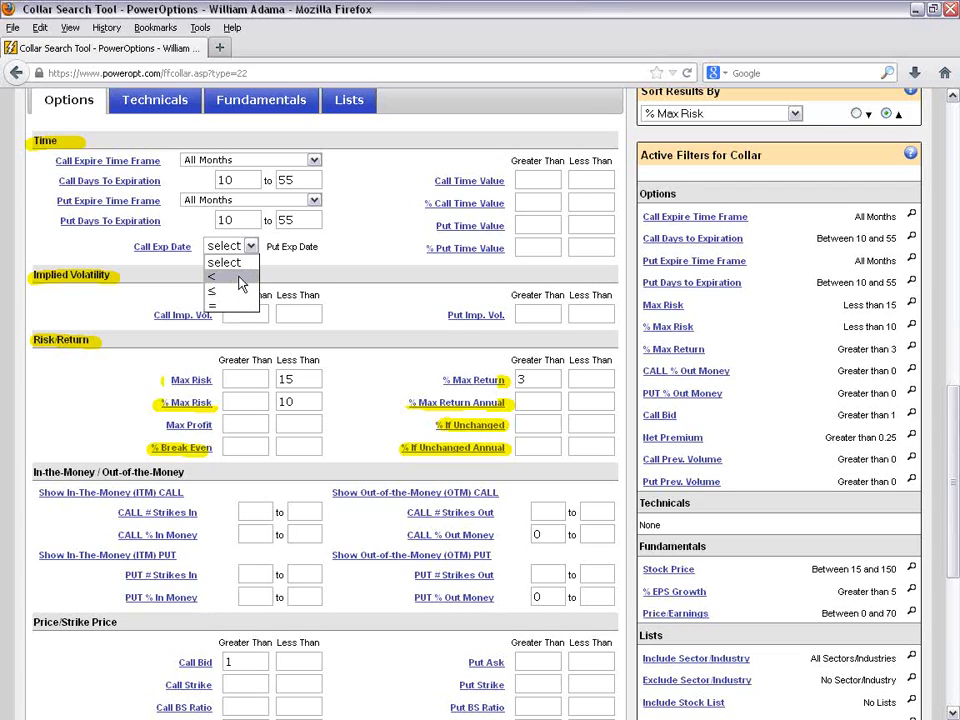
pyautogui.click(228, 305)
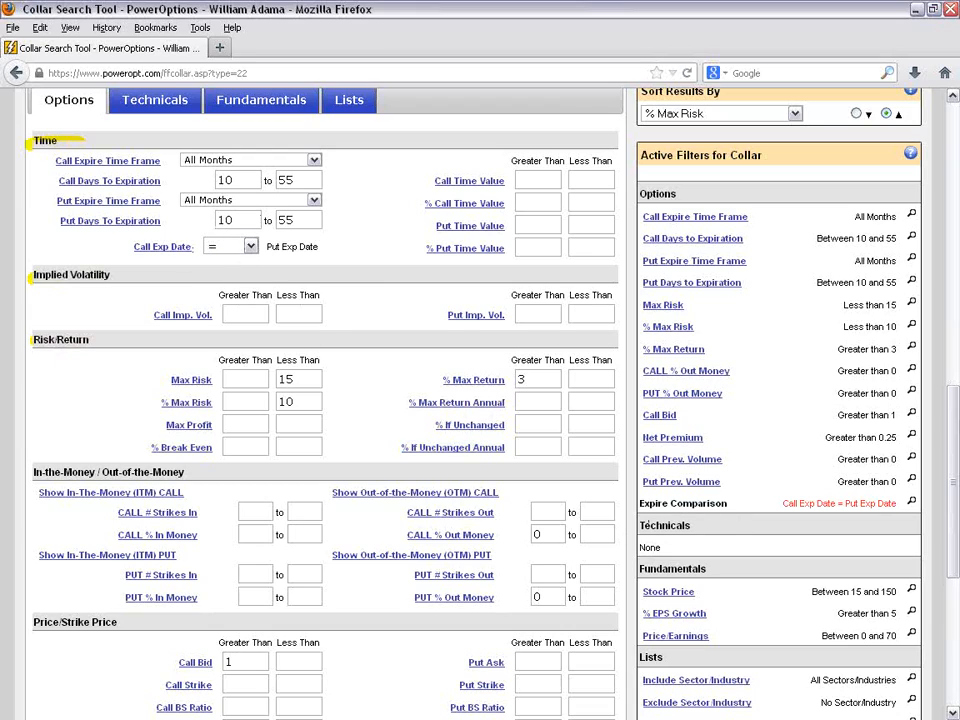
pyautogui.press('Escape')
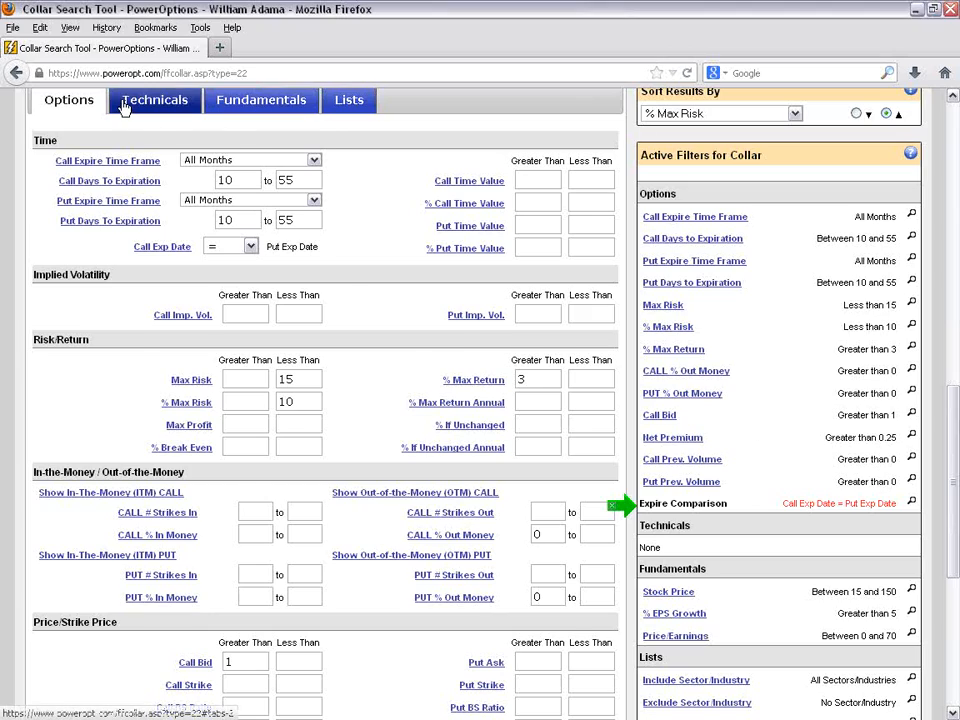
# Step: Add a technical filter requiring Average Stock Volume greater than 750 to the Collar search
pyautogui.click(154, 101)
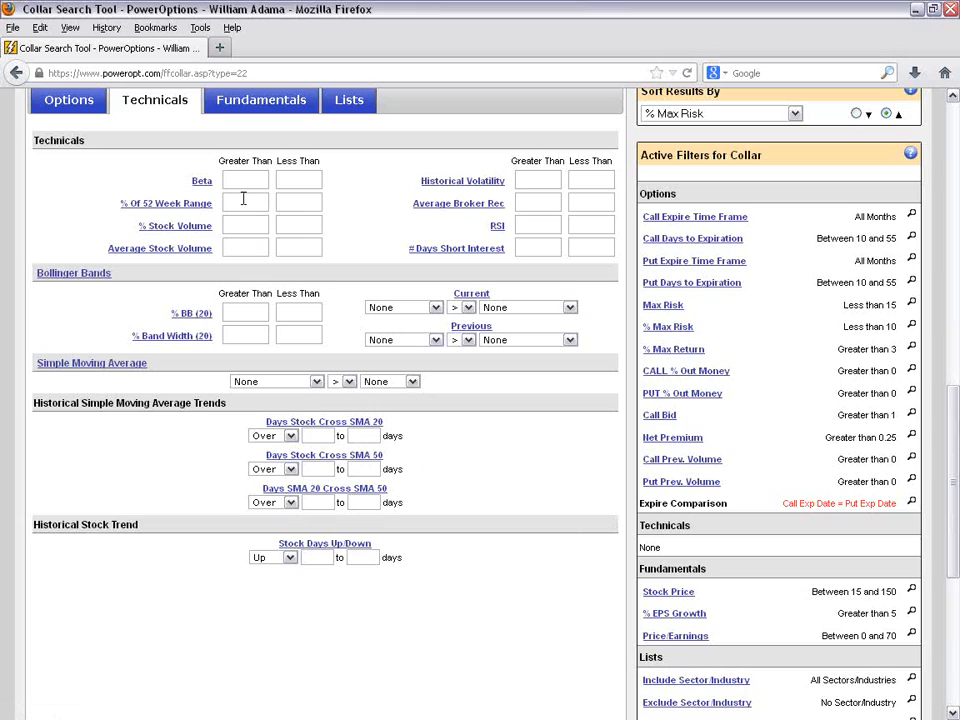
pyautogui.click(239, 245)
pyautogui.write('750')
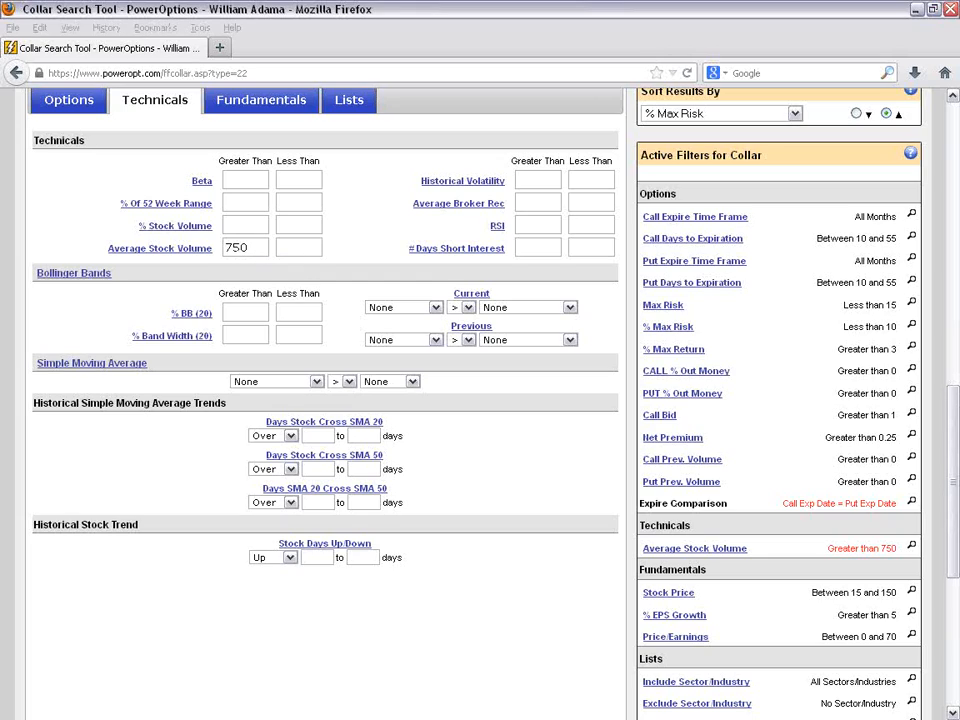
pyautogui.click(640, 550)
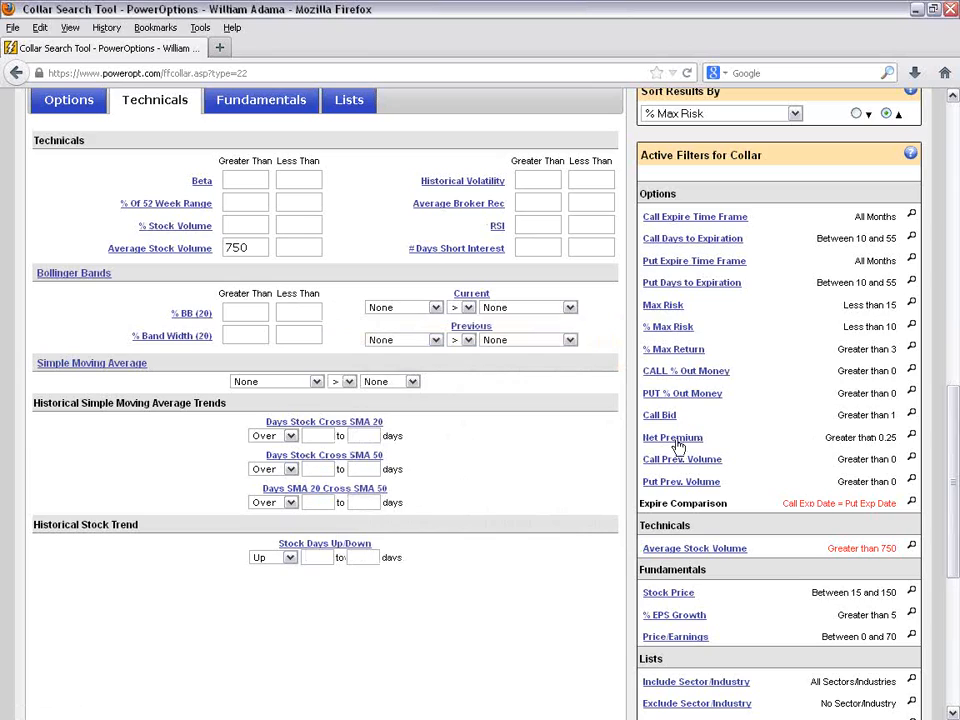
# Step: Edit the active Net Premium filter to greater than 0.50, submit the Collar search and review its results
pyautogui.moveTo(826, 441); pyautogui.dragTo(900, 438)
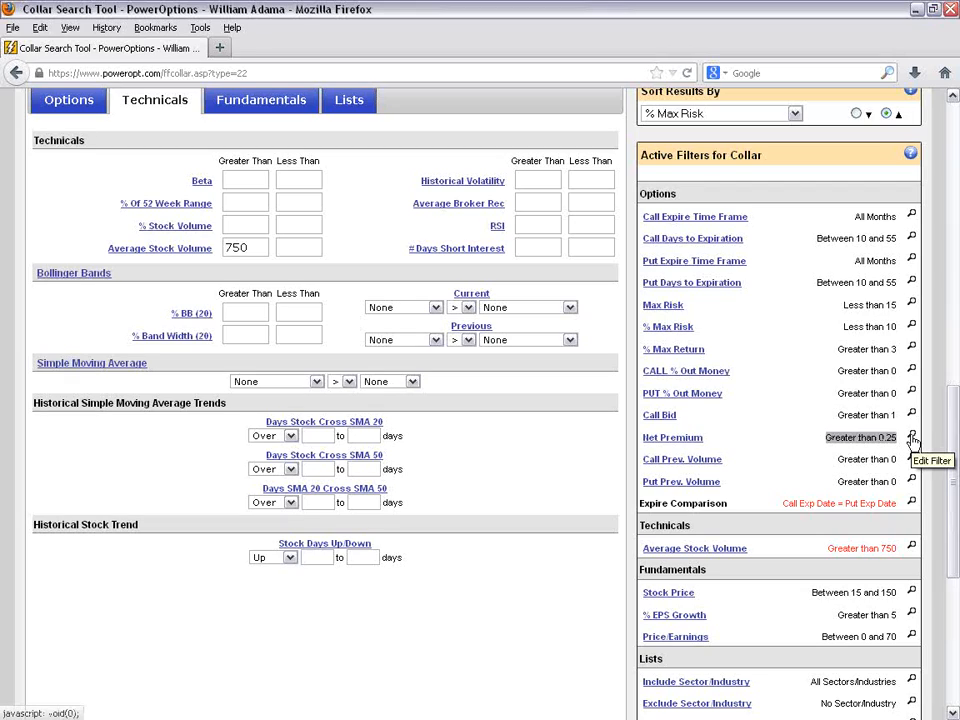
pyautogui.click(912, 438)
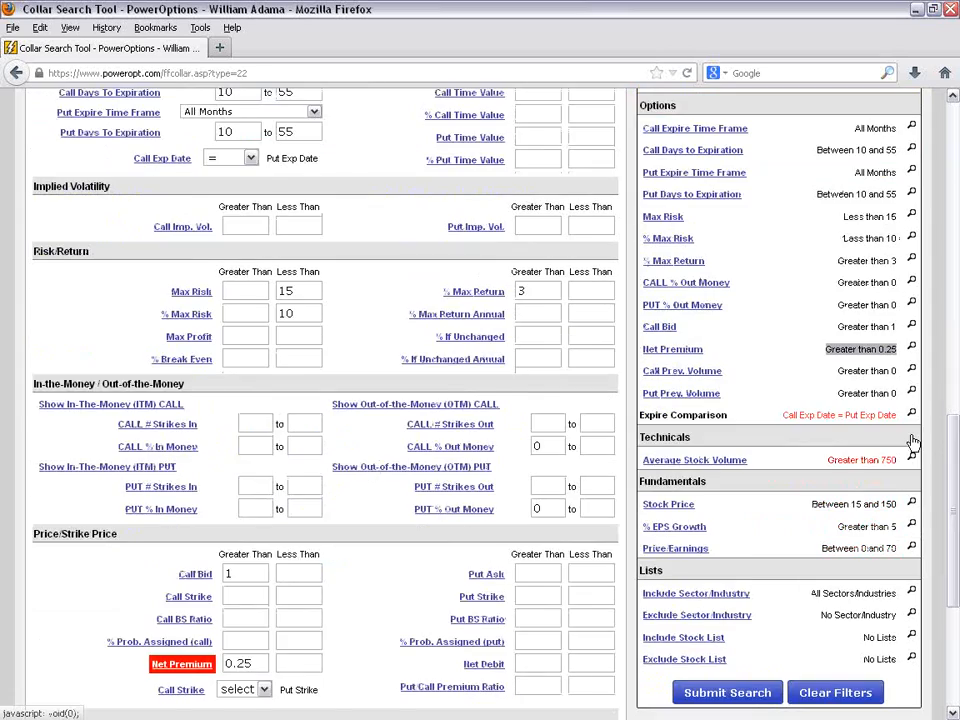
pyautogui.click(266, 365)
pyautogui.press('BackSpace')
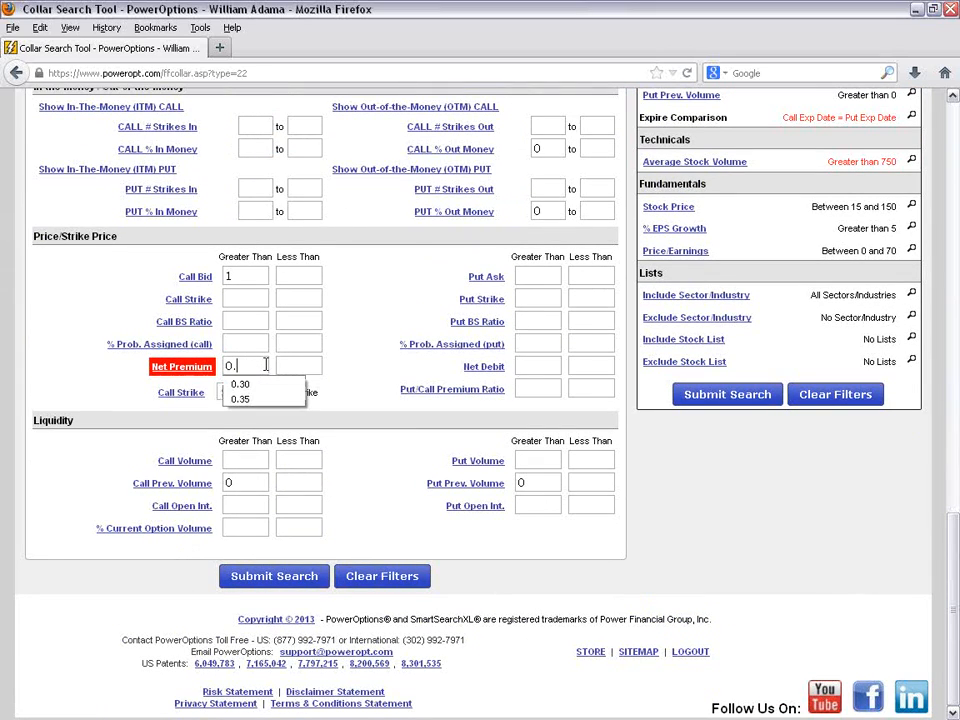
pyautogui.write('50')
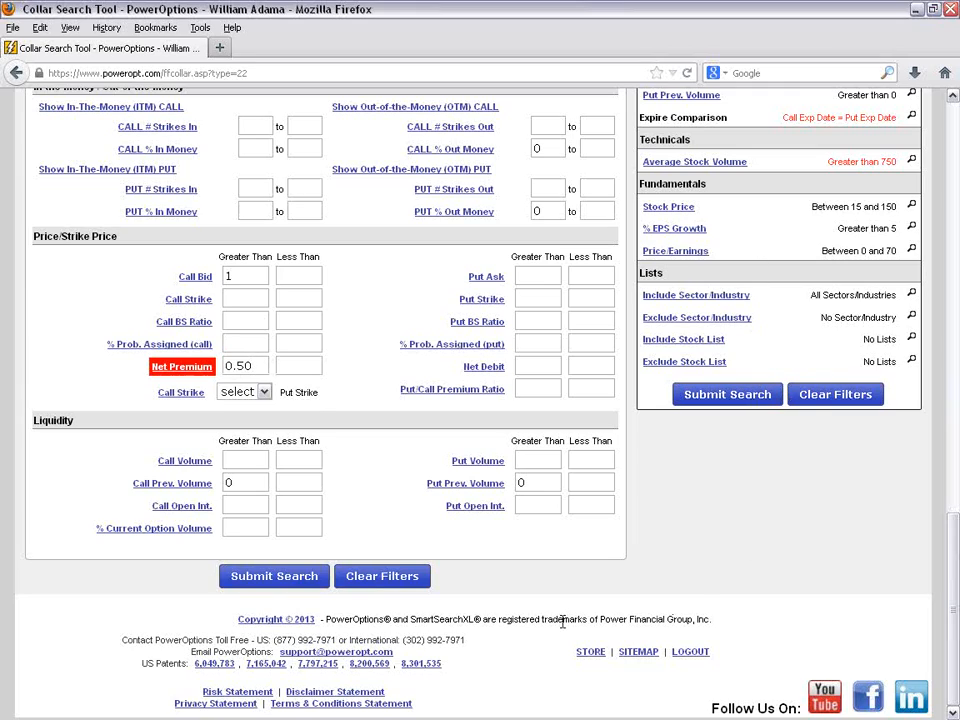
pyautogui.click(289, 577)
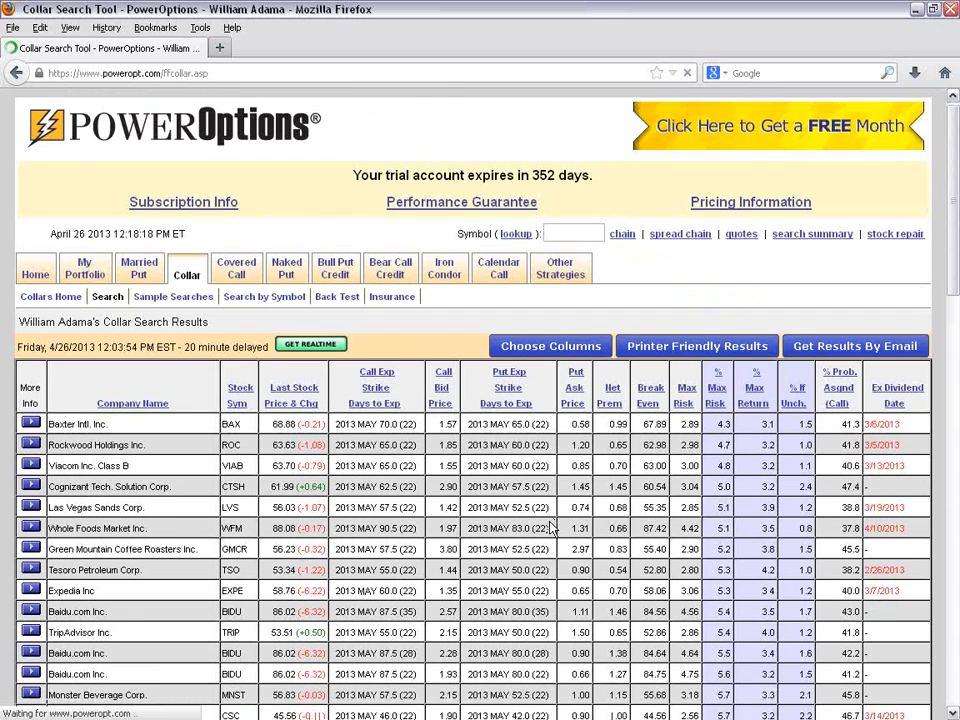
pyautogui.scroll(-3, 548, 528)
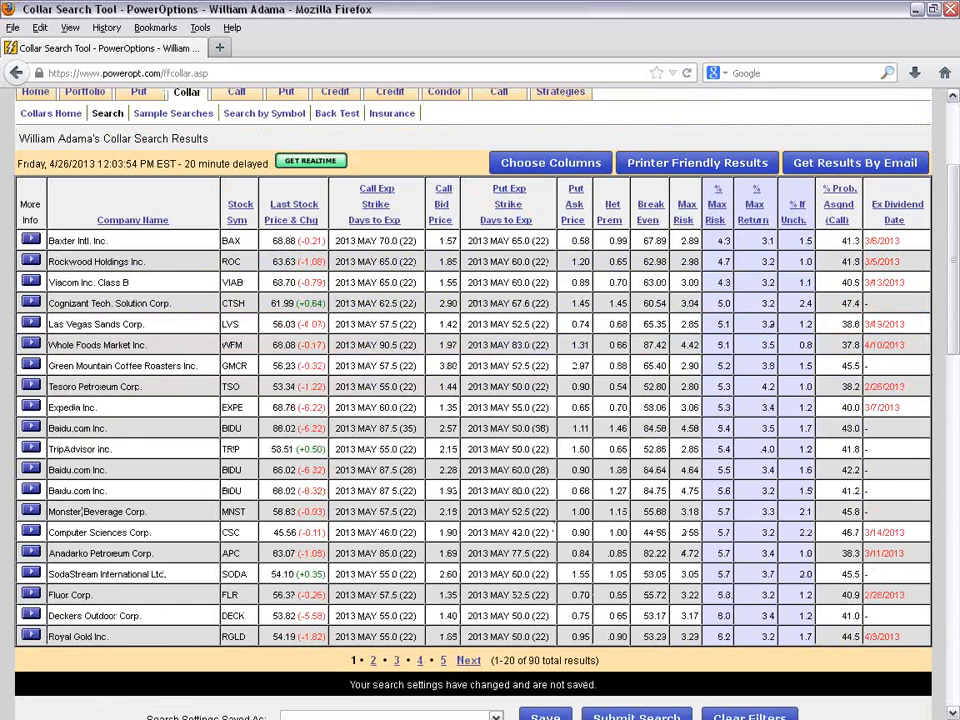
pyautogui.scroll(2, 248, 246)
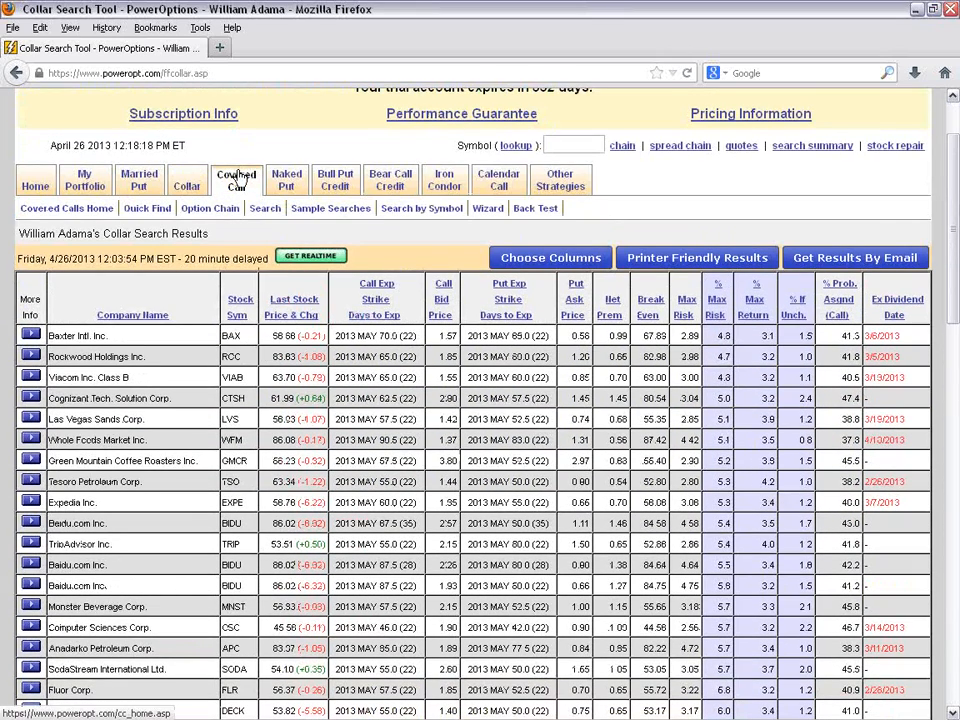
# Step: Open the Covered Call search and go to its option filters
pyautogui.click(265, 208)
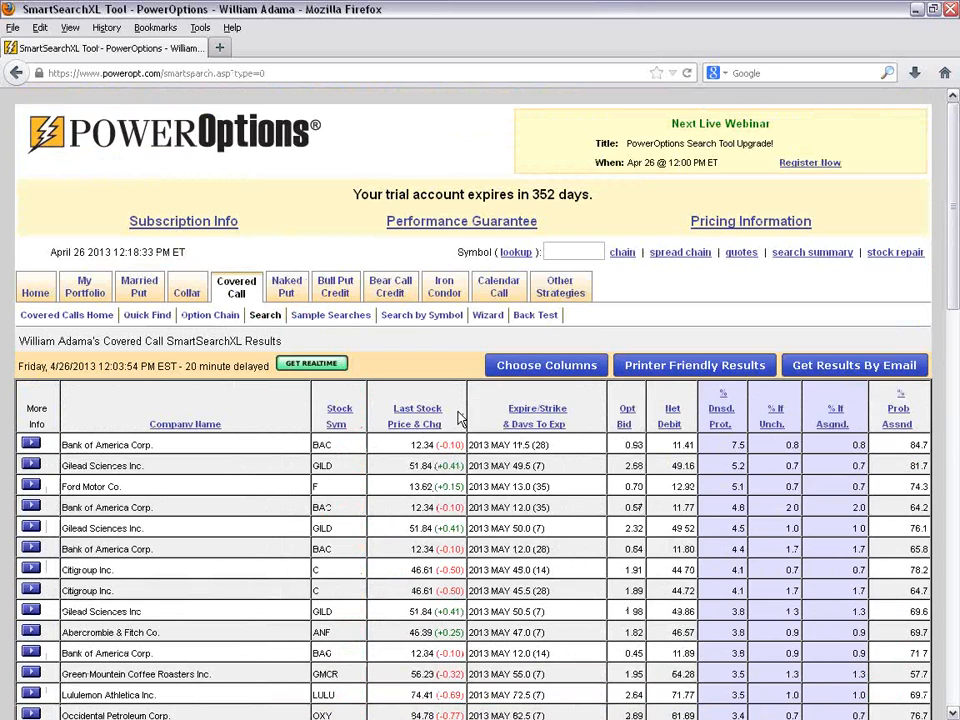
pyautogui.scroll(-10, 460, 416)
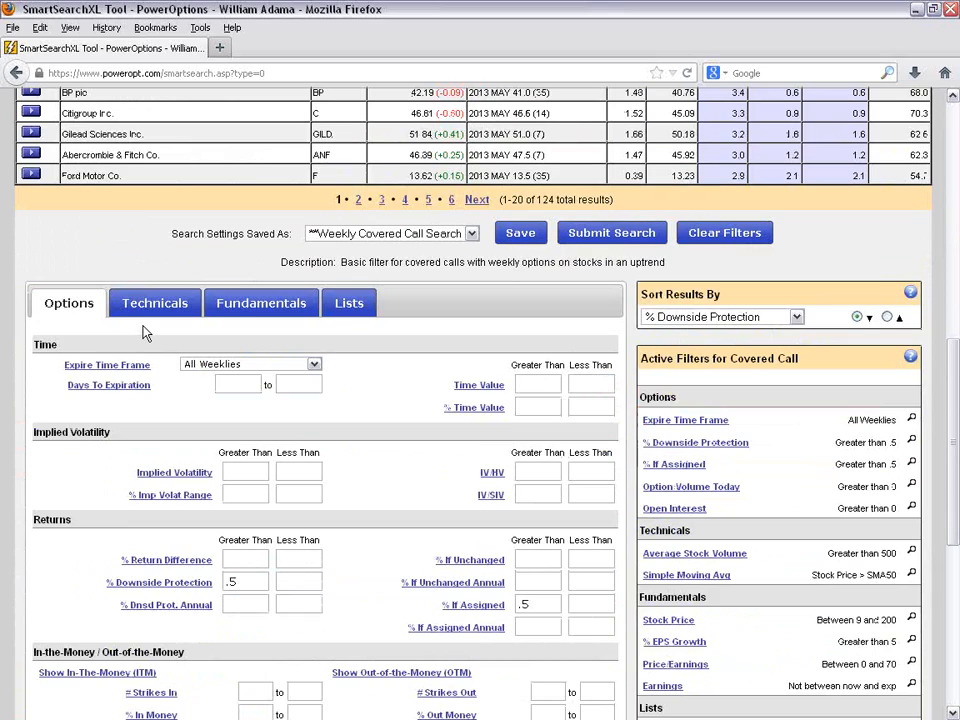
pyautogui.scroll(-2, 145, 330)
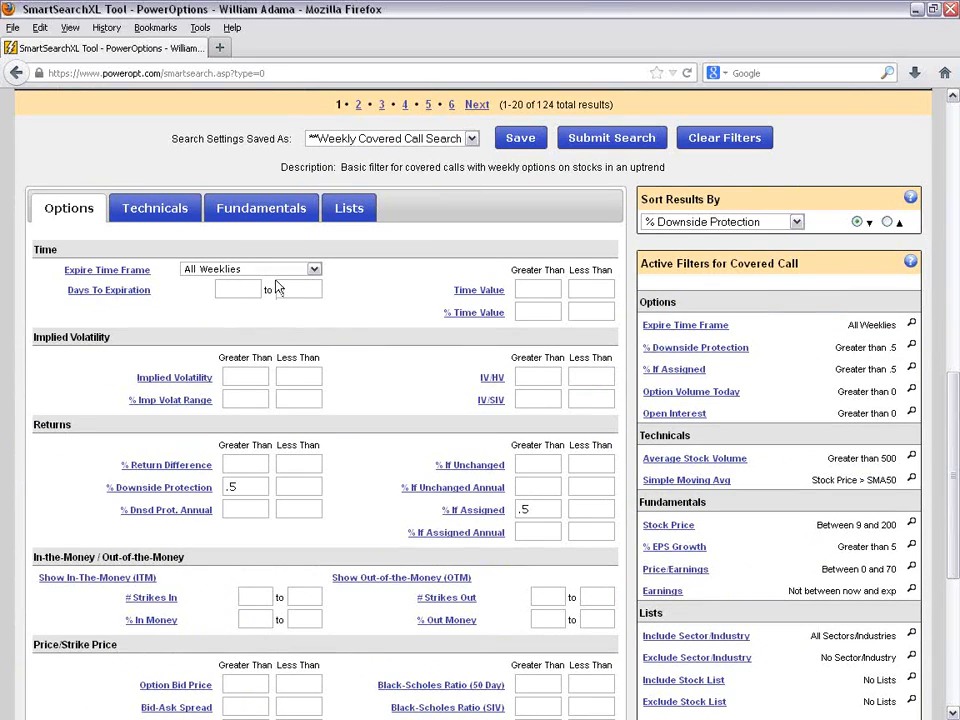
# Step: Limit the Covered Call search's Days To Expiration to between 2 and 9
pyautogui.click(250, 288)
pyautogui.write('2')
pyautogui.click(300, 288)
pyautogui.write('9')
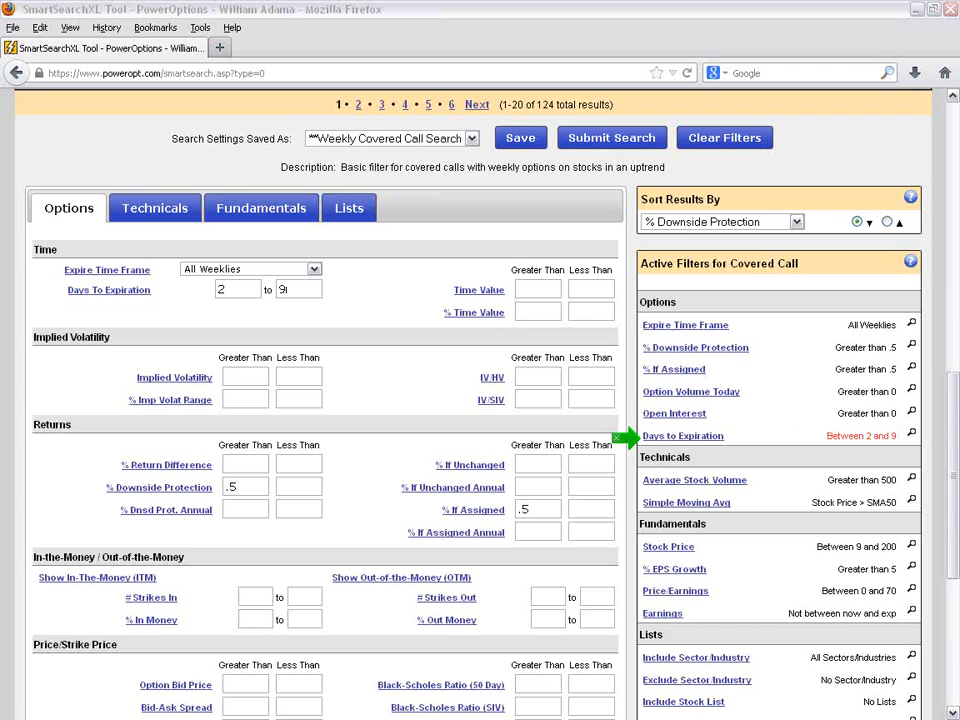
pyautogui.click(409, 315)
# Step: Add a % Probability Assigned filter of greater than 60 to the Covered Call search, submit it and review the results
pyautogui.scroll(-2, 165, 283)
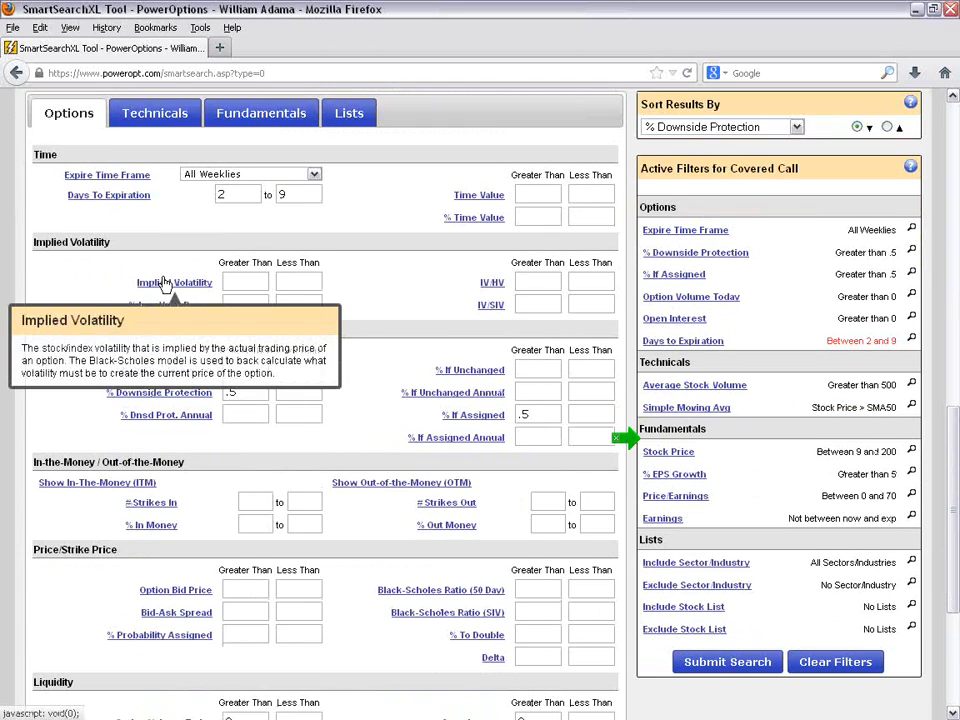
pyautogui.scroll(-2, 165, 283)
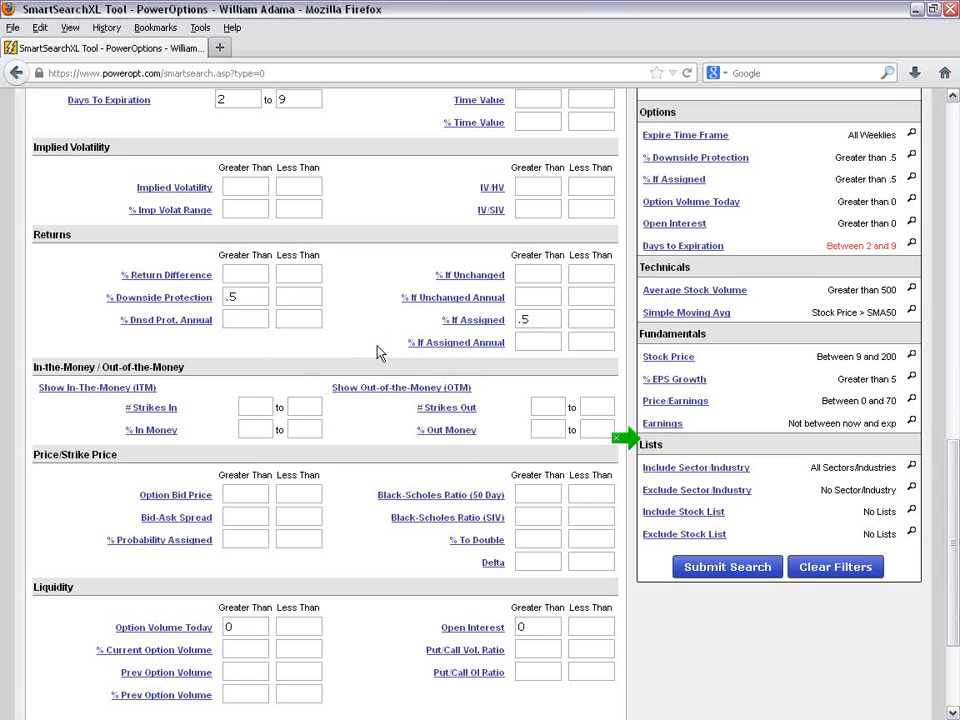
pyautogui.scroll(-2, 257, 414)
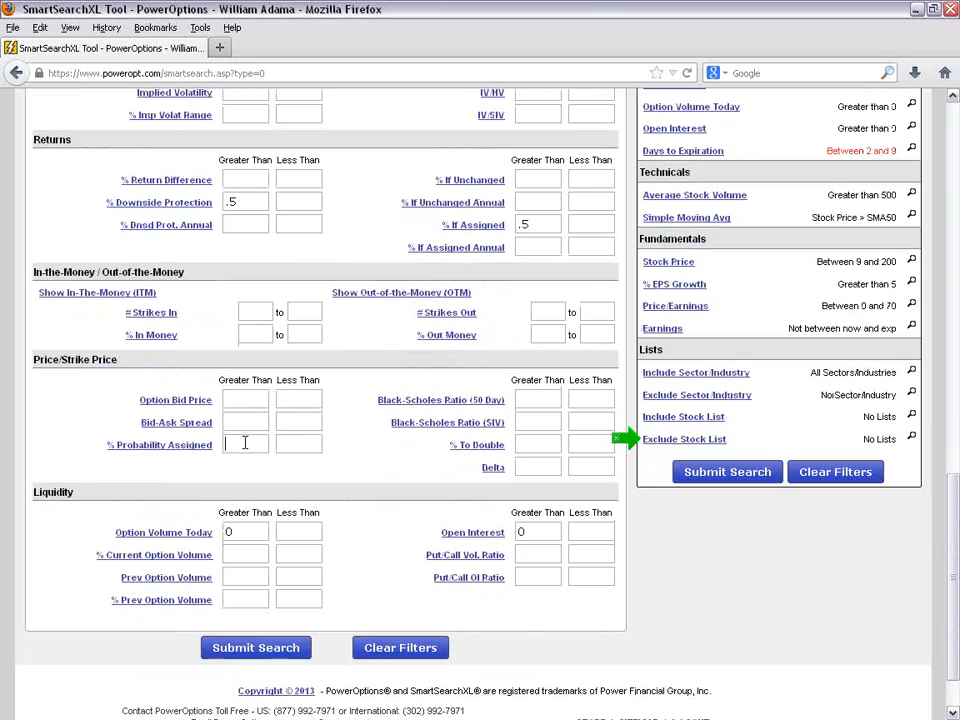
pyautogui.write('0')
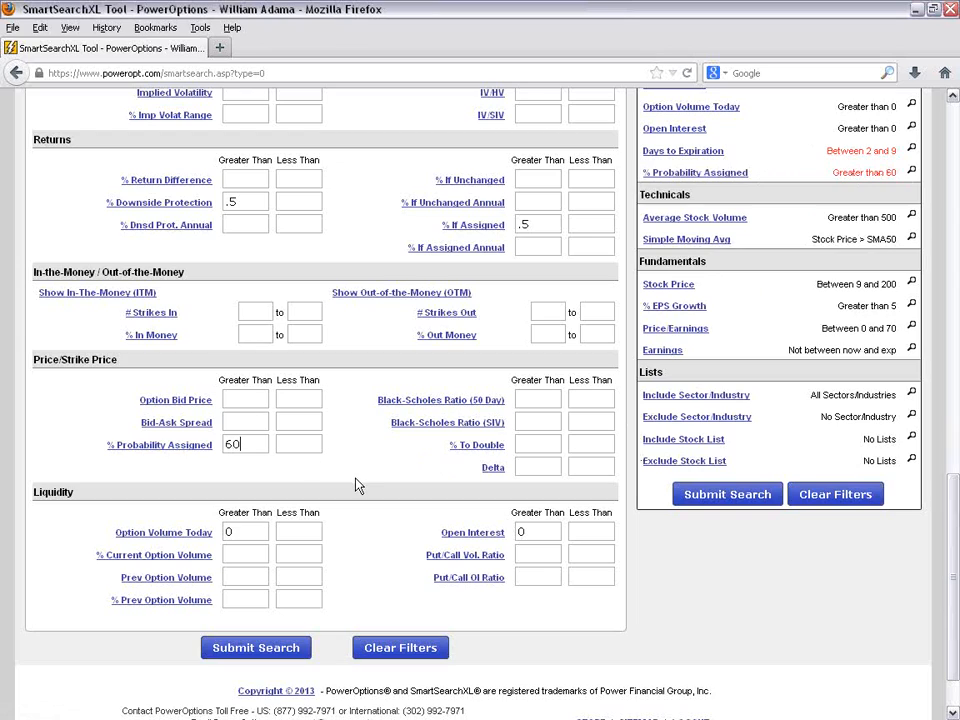
pyautogui.click(302, 647)
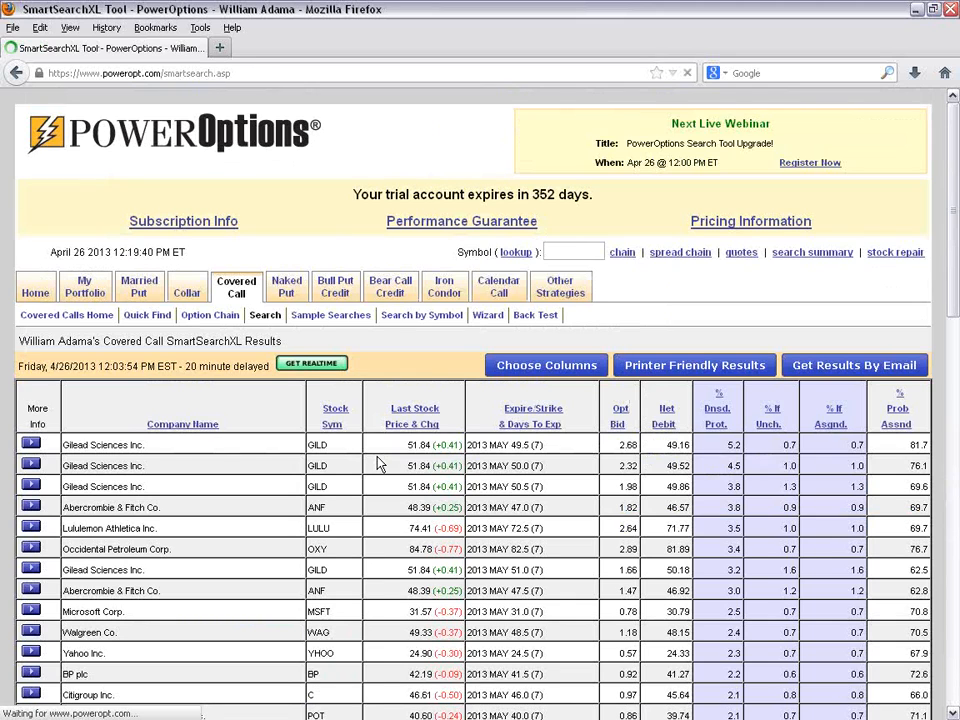
pyautogui.scroll(-1, 377, 460)
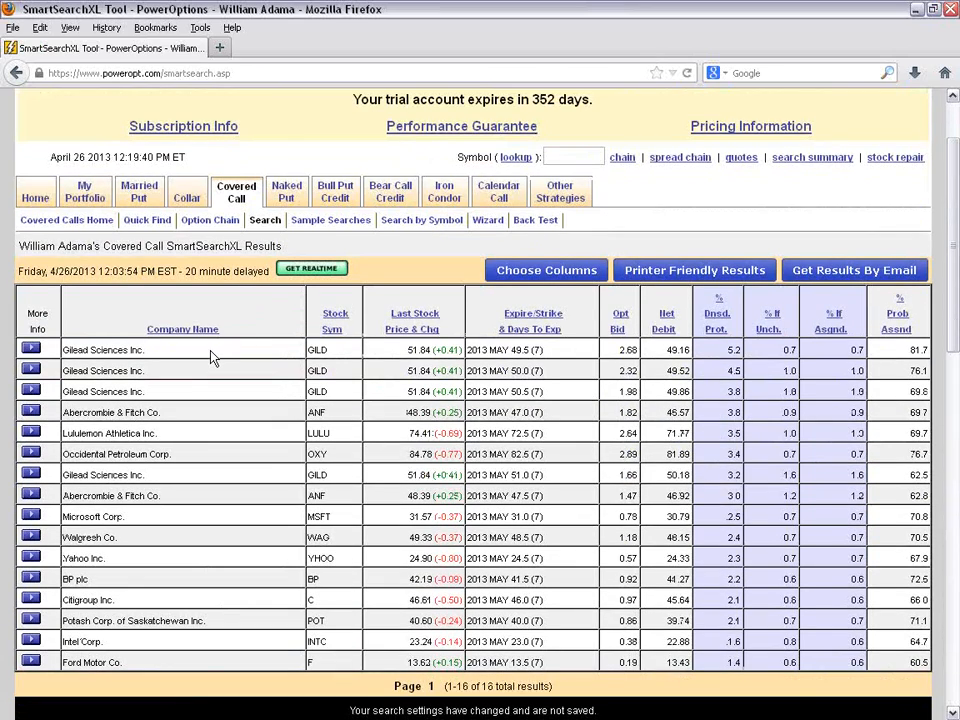
pyautogui.scroll(-2, 212, 350)
pyautogui.scroll(-2, 180, 420)
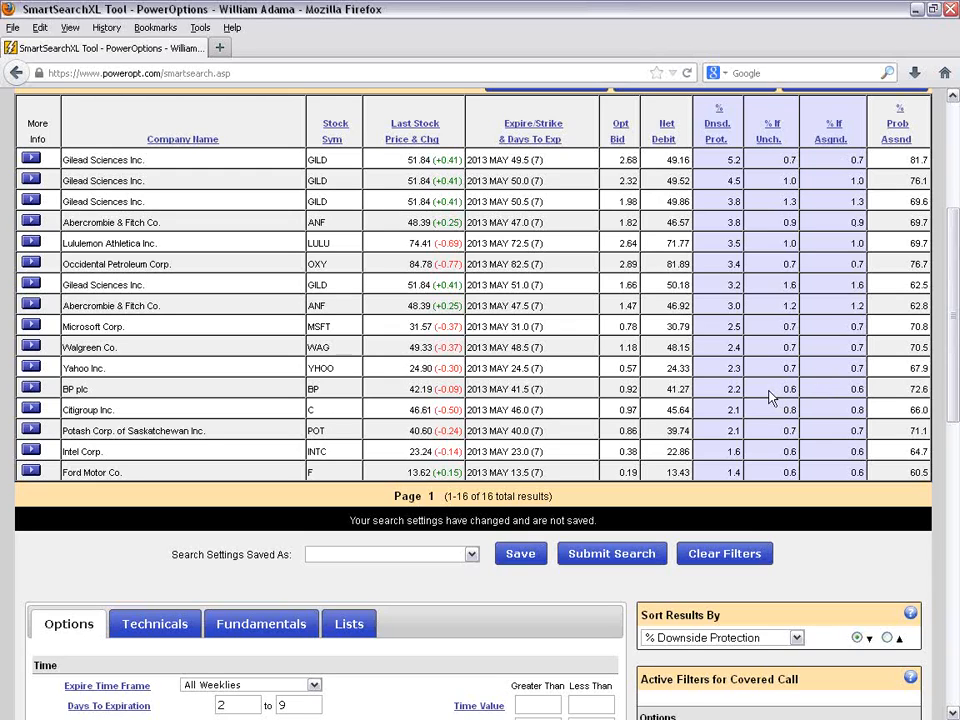
# Step: Examine the Fundamentals and Technicals filters of the Covered Call search alongside its active filters summary
pyautogui.scroll(-6, 548, 415)
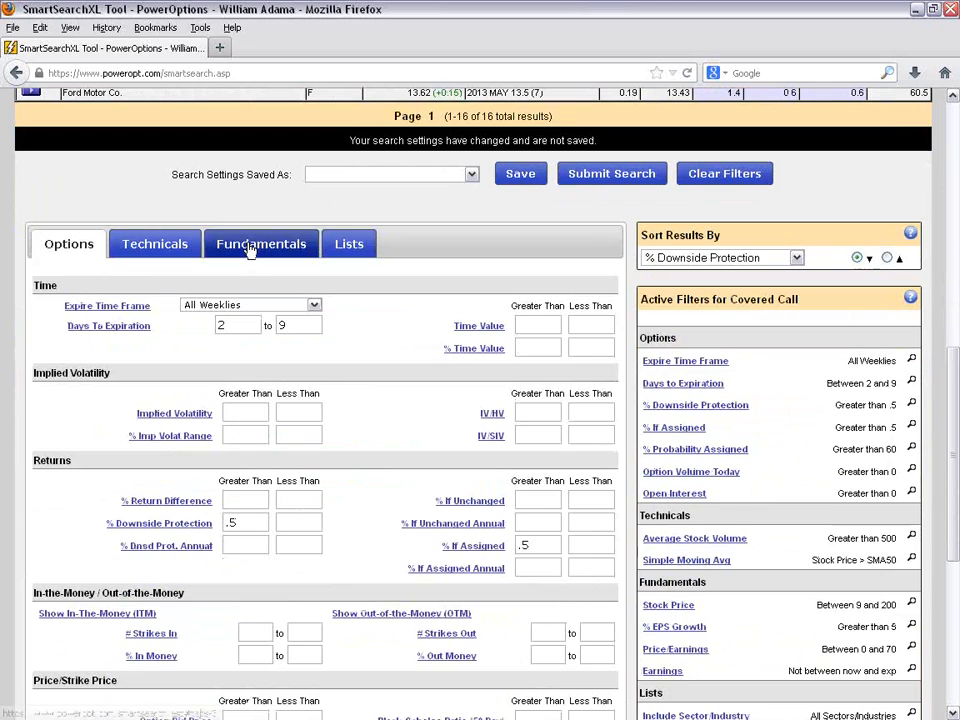
pyautogui.click(250, 250)
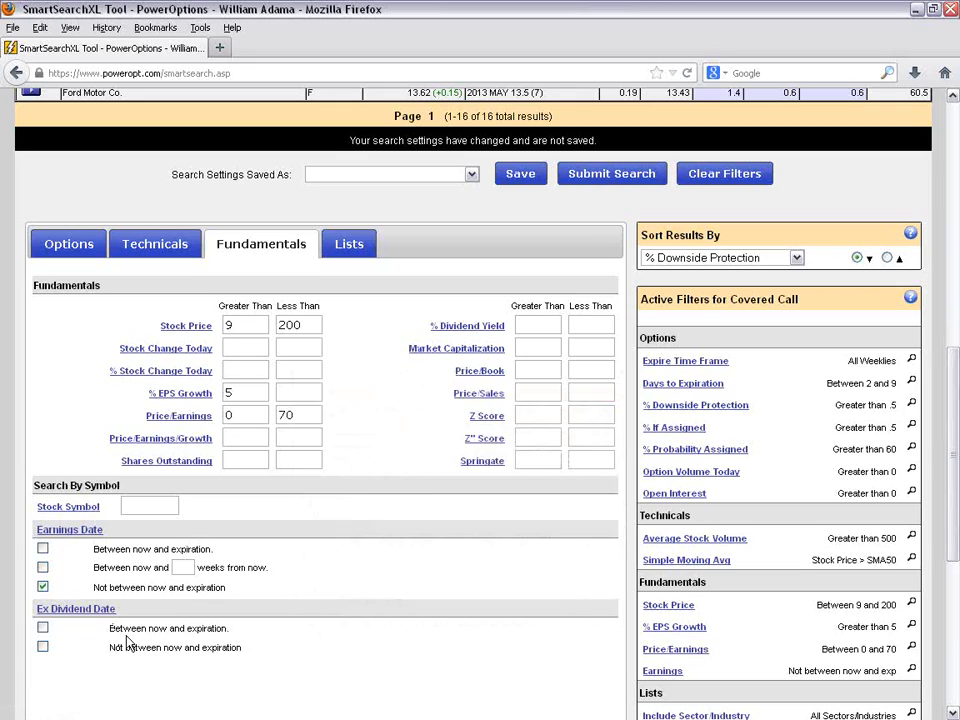
pyautogui.click(155, 252)
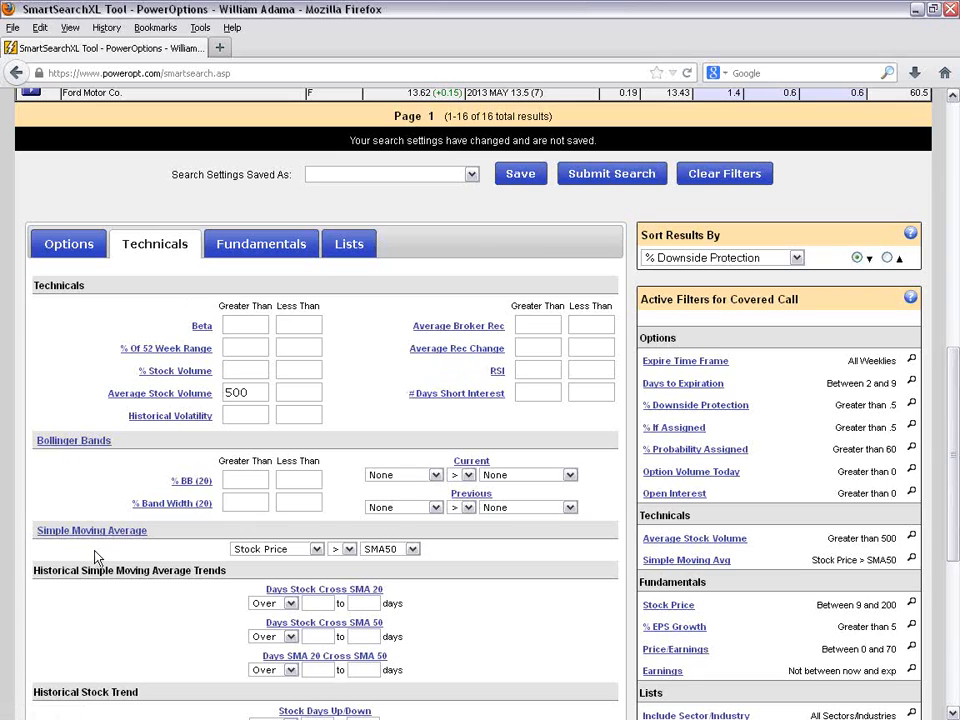
pyautogui.scroll(-2, 140, 530)
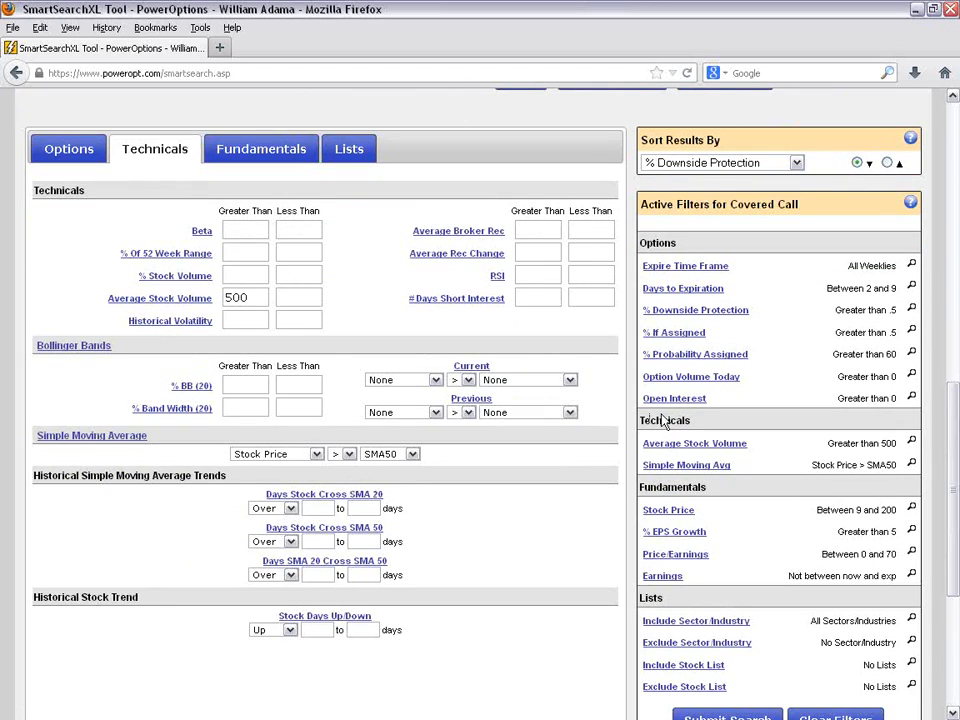
pyautogui.scroll(2, 760, 292)
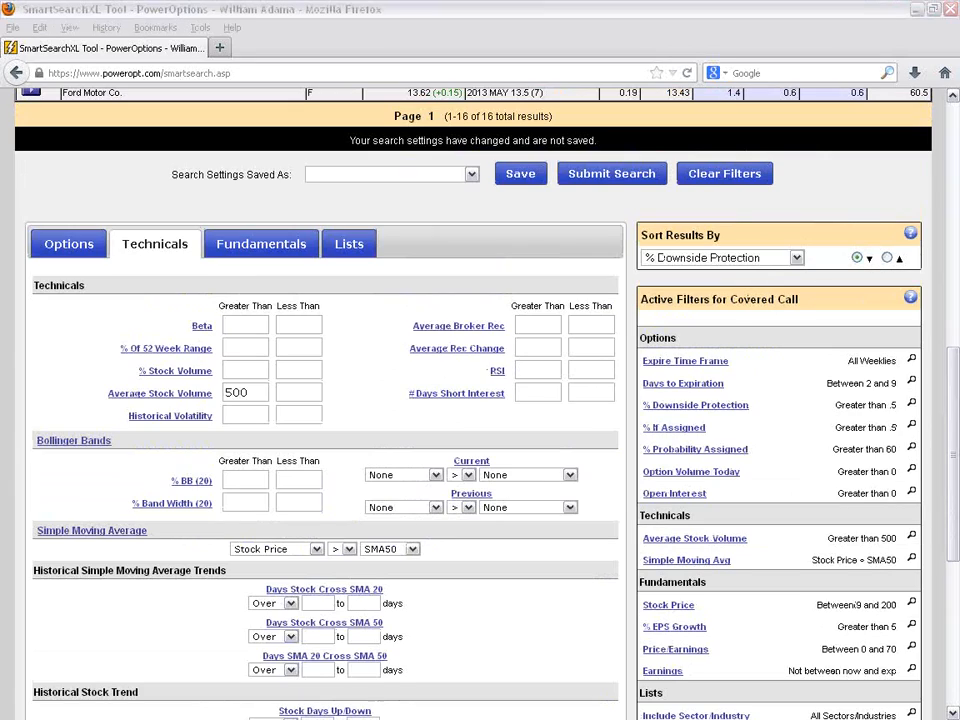
# Step: Sort the Covered Call results by % If Assigned, resubmit the search and check the % If Assigned column
pyautogui.moveTo(745, 215)
pyautogui.mouseDown()
pyautogui.moveTo(690, 218)
pyautogui.moveTo(626, 262)
pyautogui.moveTo(705, 289)
pyautogui.moveTo(905, 285)
pyautogui.moveTo(934, 214)
pyautogui.moveTo(816, 194)
pyautogui.moveTo(707, 215)
pyautogui.mouseUp()
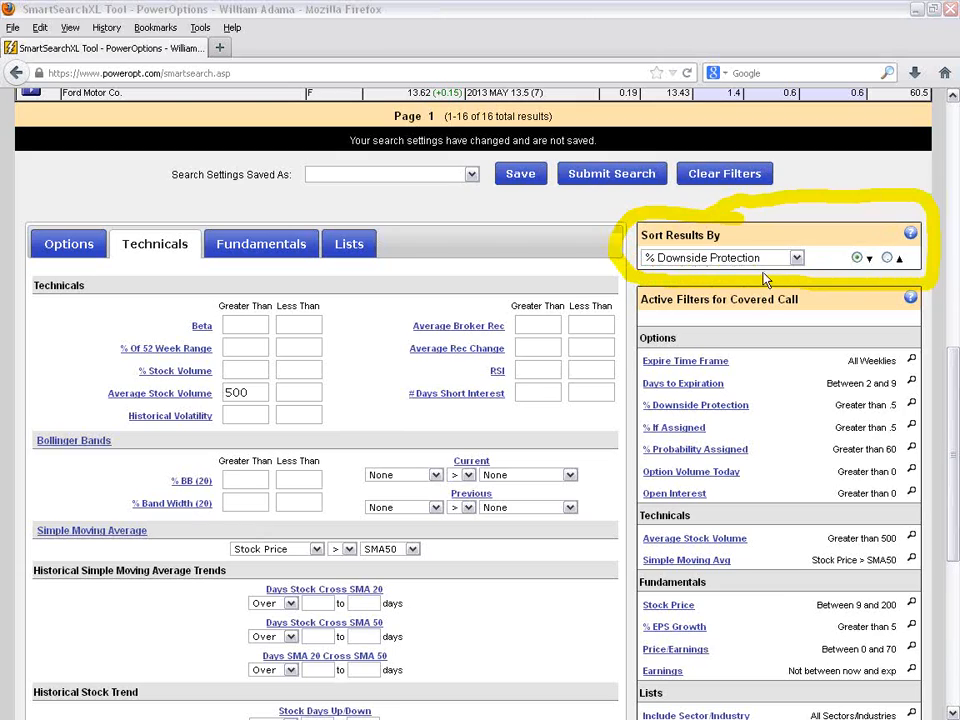
pyautogui.click(792, 260)
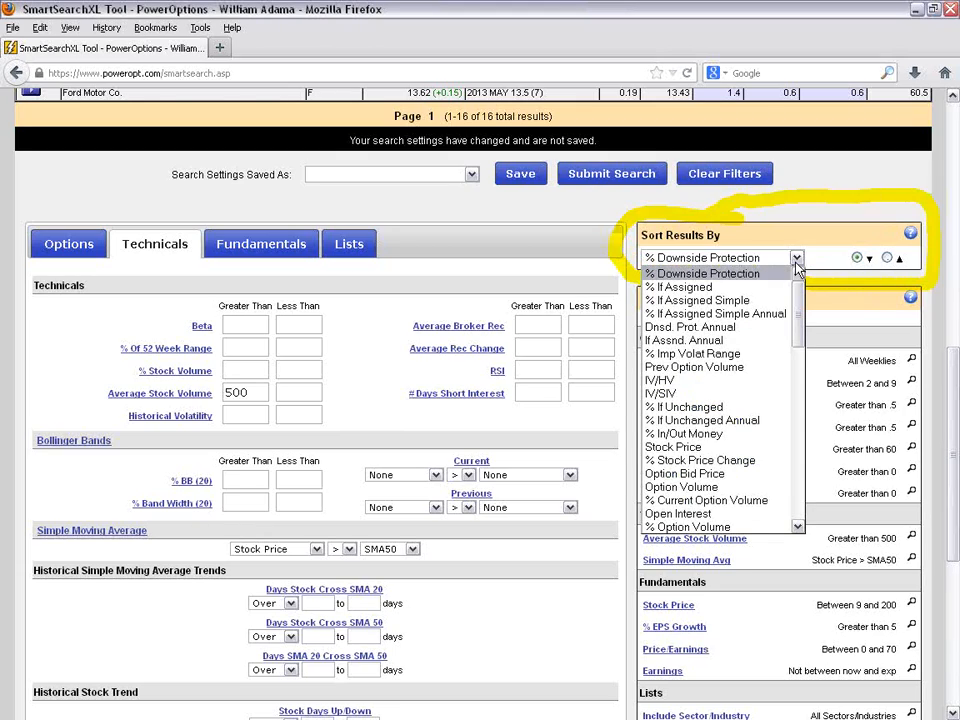
pyautogui.click(731, 289)
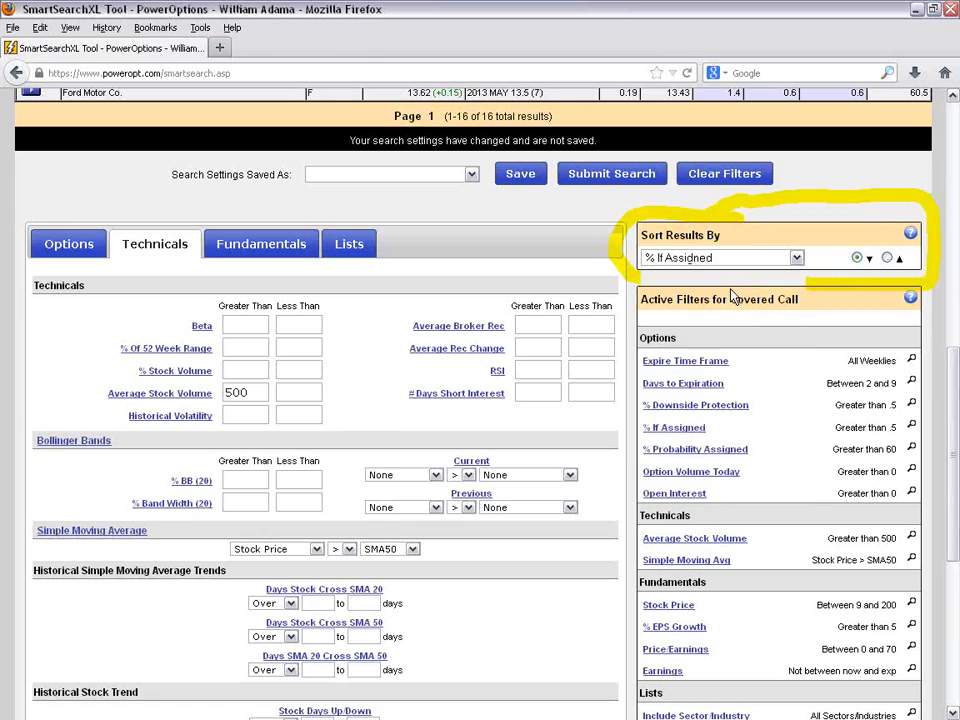
pyautogui.click(612, 178)
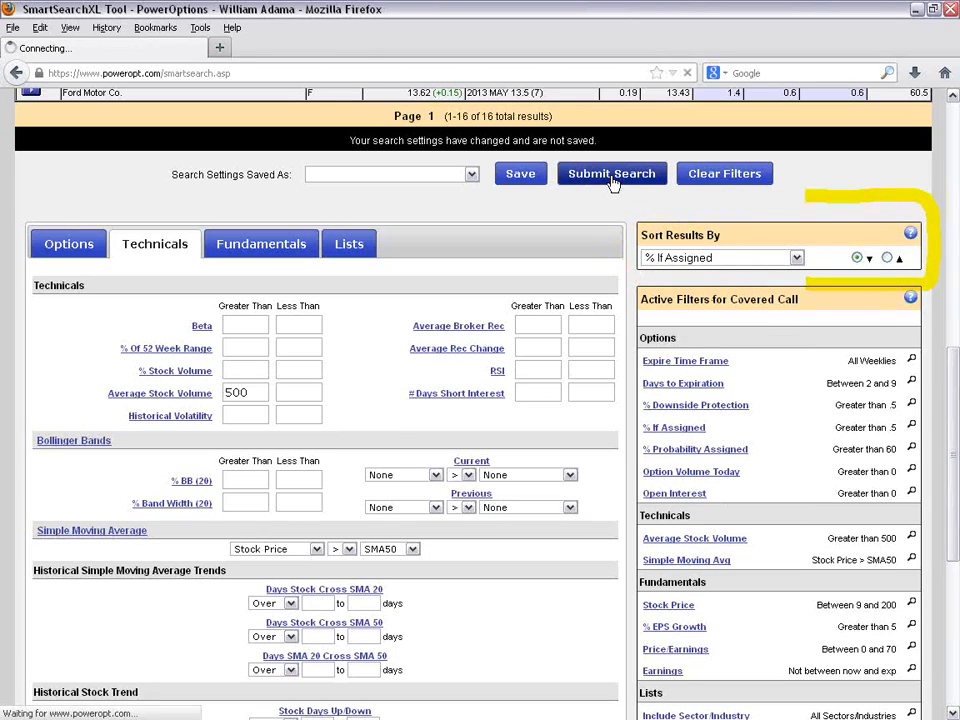
pyautogui.scroll(-4, 689, 298)
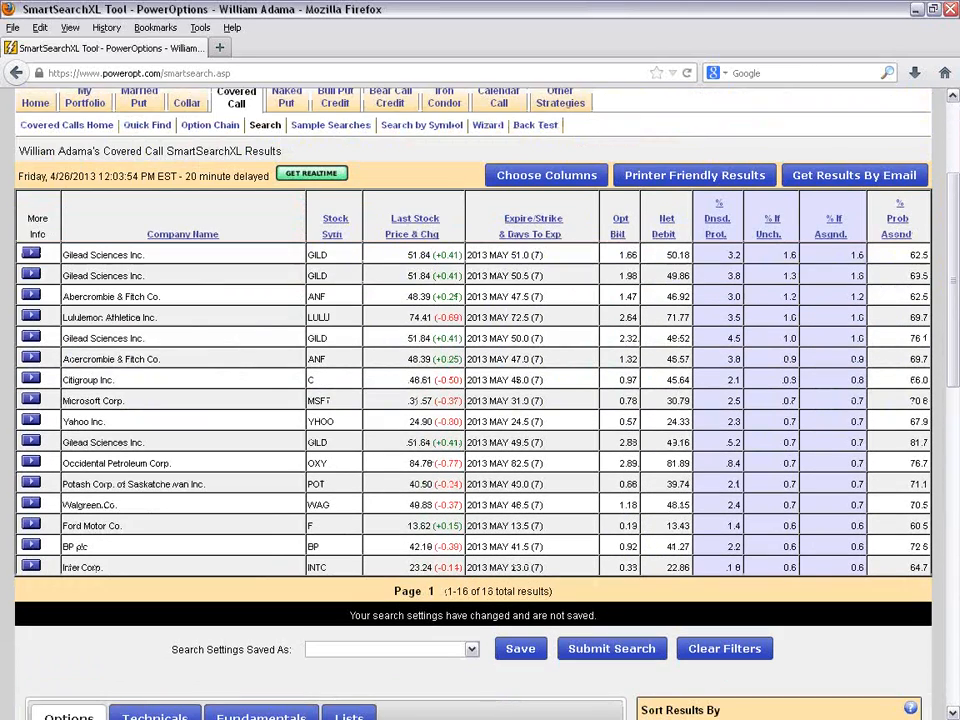
pyautogui.moveTo(842, 252)
pyautogui.mouseDown()
pyautogui.moveTo(858, 254)
pyautogui.moveTo(857, 443)
pyautogui.mouseUp()
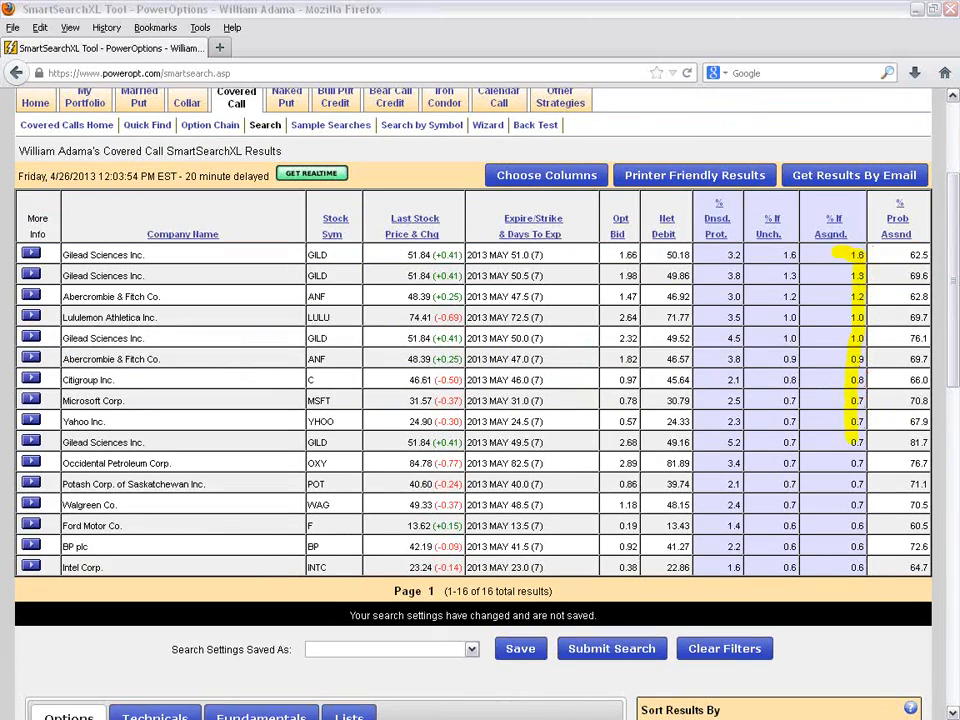
# Step: Switch the % If Assigned sort to ascending order and resubmit the Covered Call search
pyautogui.moveTo(953, 274); pyautogui.dragTo(955, 405)
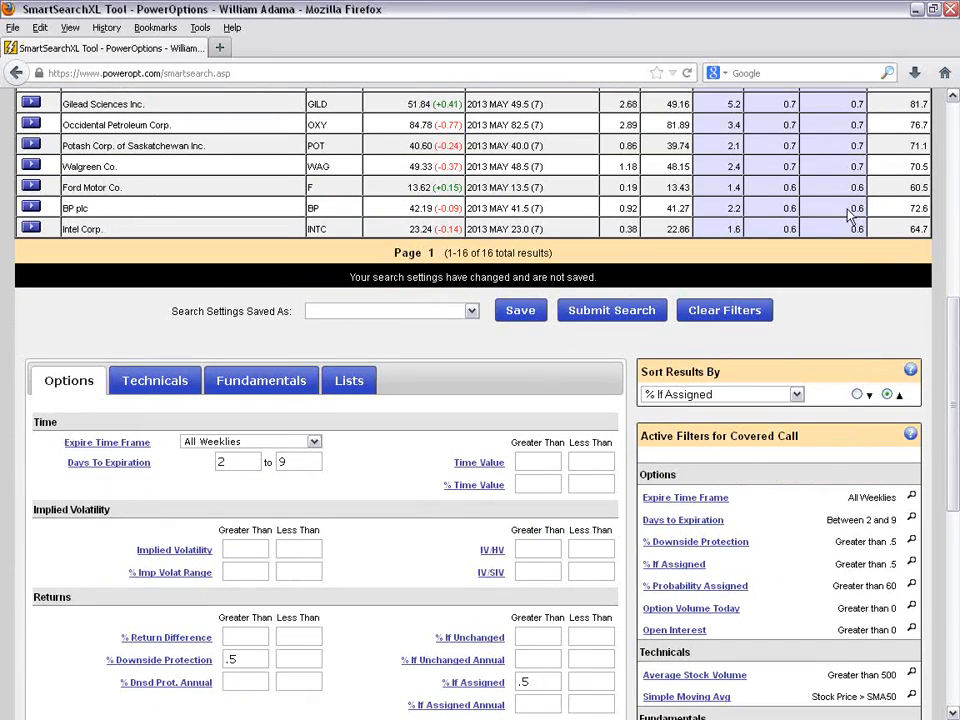
pyautogui.click(604, 314)
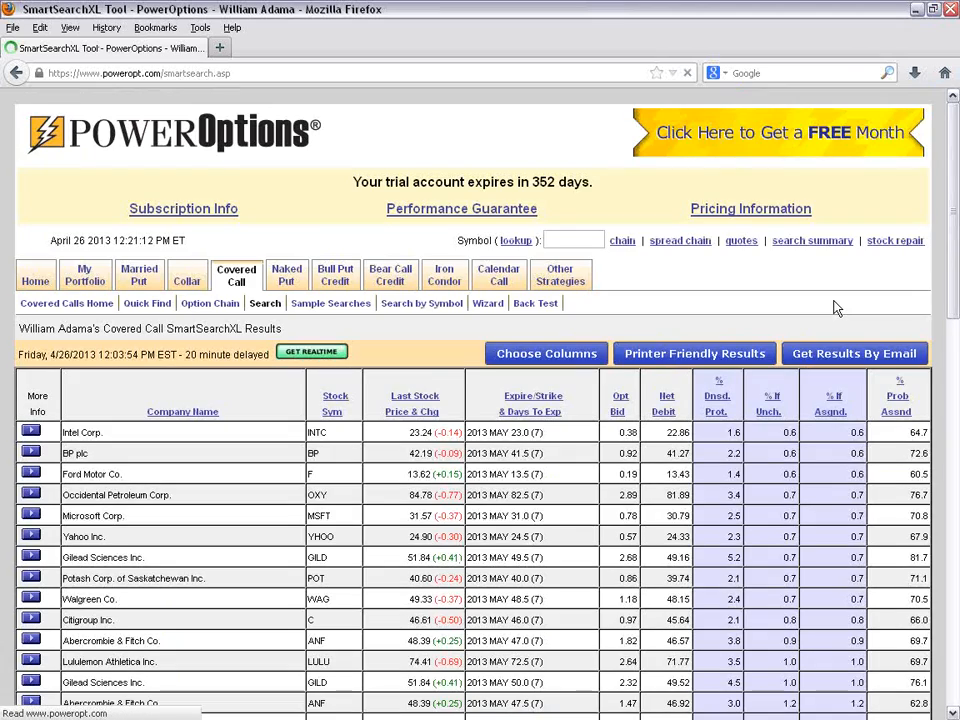
pyautogui.scroll(-4, 830, 310)
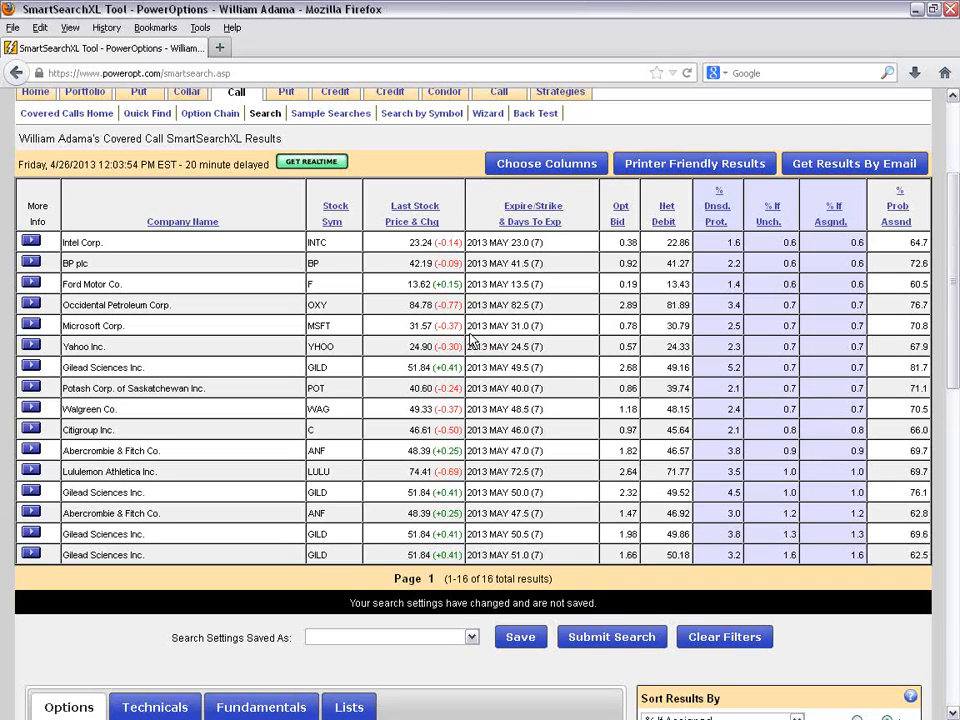
# Step: Open the Naked Put search and load the saved search settings "**An Initial Value Set"
pyautogui.scroll(2, 289, 188)
pyautogui.click(289, 186)
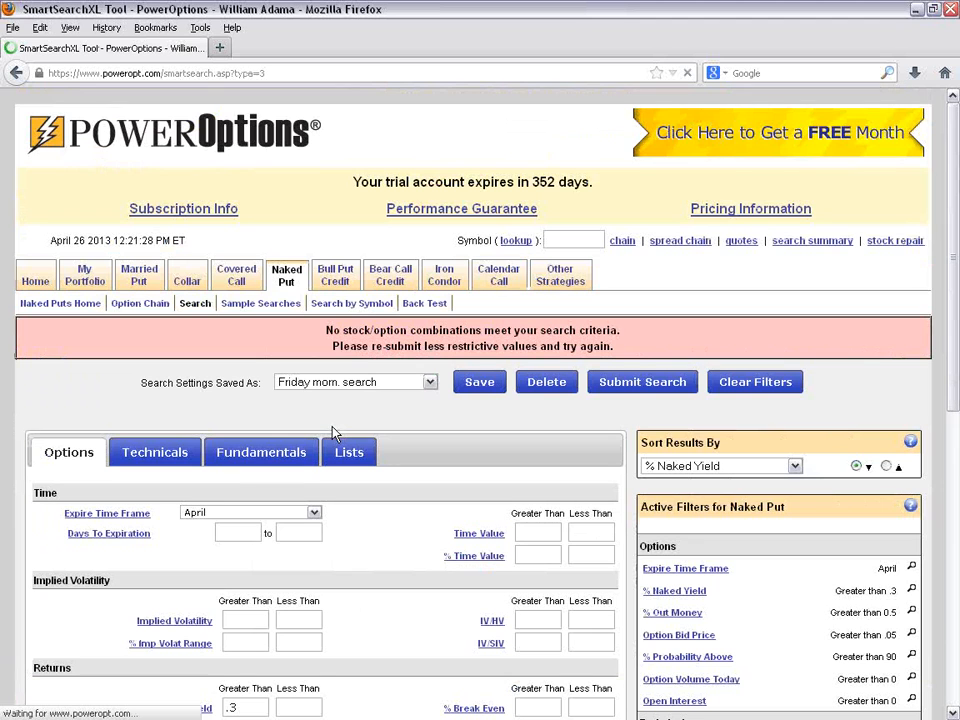
pyautogui.click(351, 383)
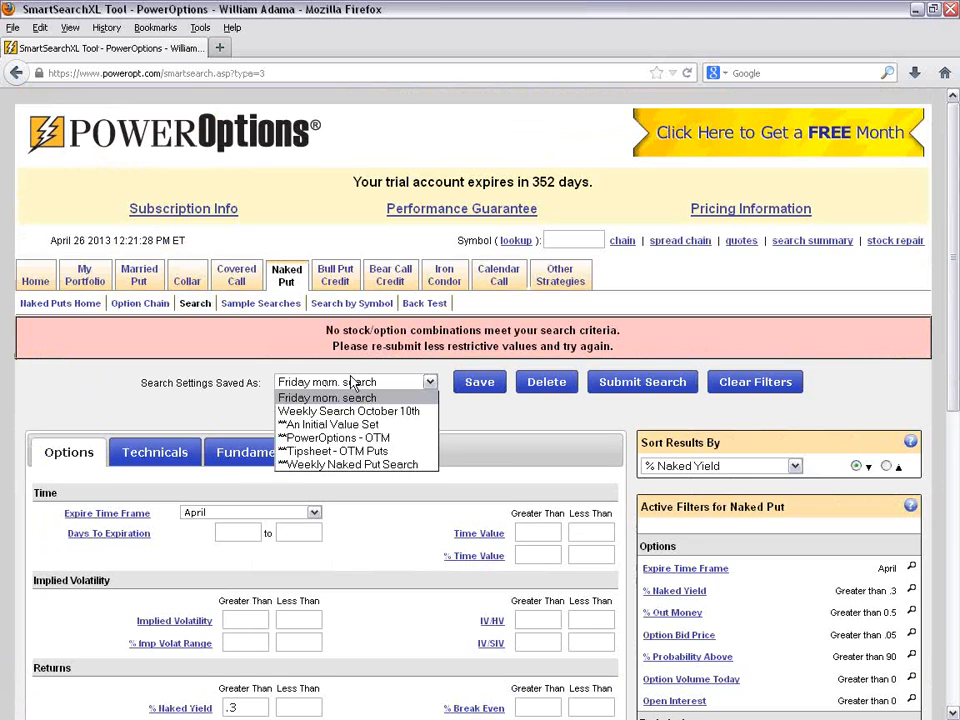
pyautogui.click(317, 425)
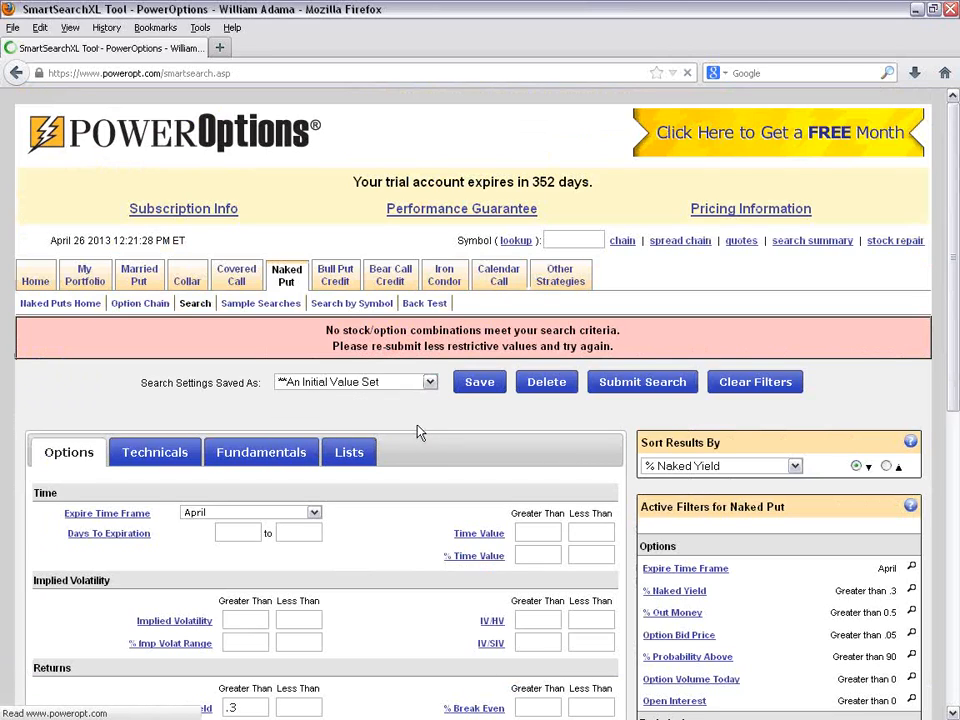
pyautogui.scroll(-2, 420, 415)
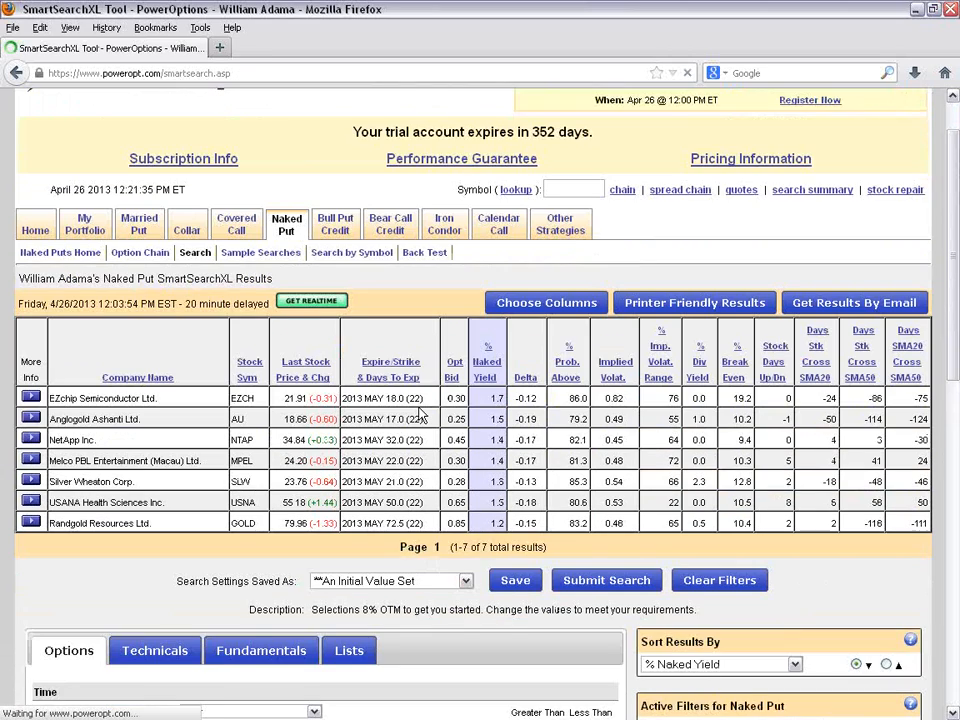
# Step: Edit the active Price/Earnings filter of the Naked Put search to between 0 and 40, and submit the search
pyautogui.scroll(-8, 420, 410)
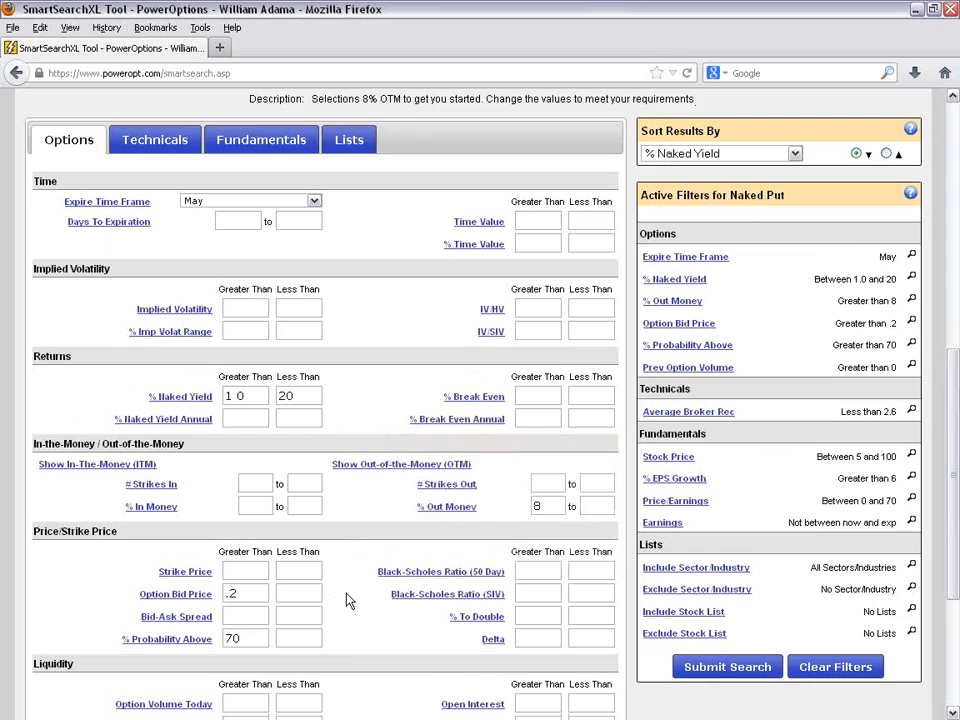
pyautogui.scroll(-2, 348, 600)
pyautogui.scroll(2, 280, 183)
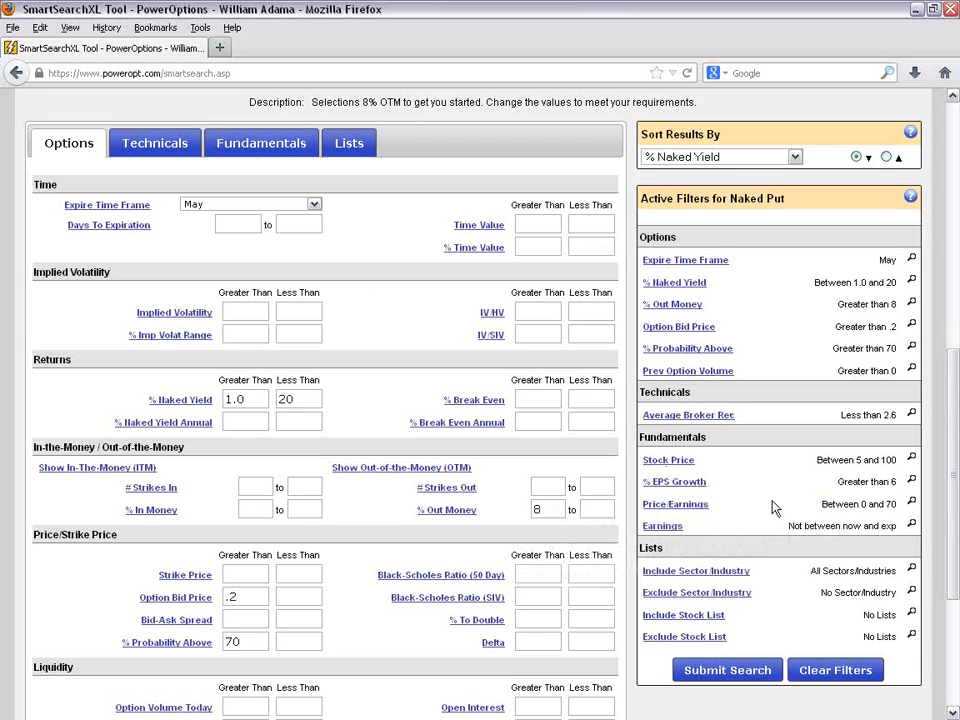
pyautogui.moveTo(820, 504); pyautogui.dragTo(900, 505)
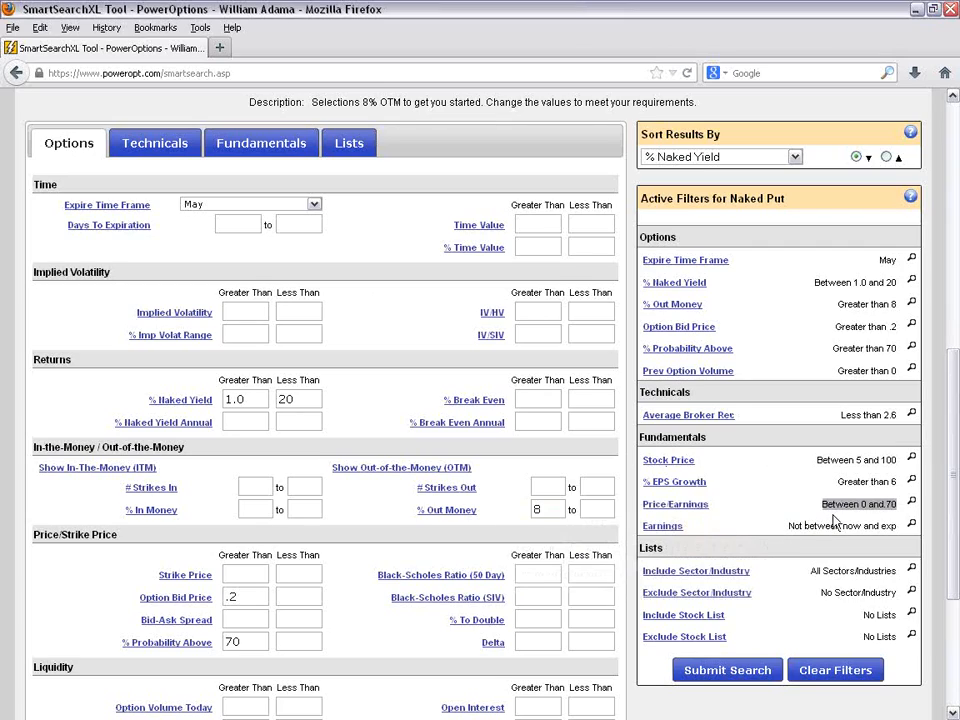
pyautogui.click(913, 507)
pyautogui.scroll(-3, 761, 426)
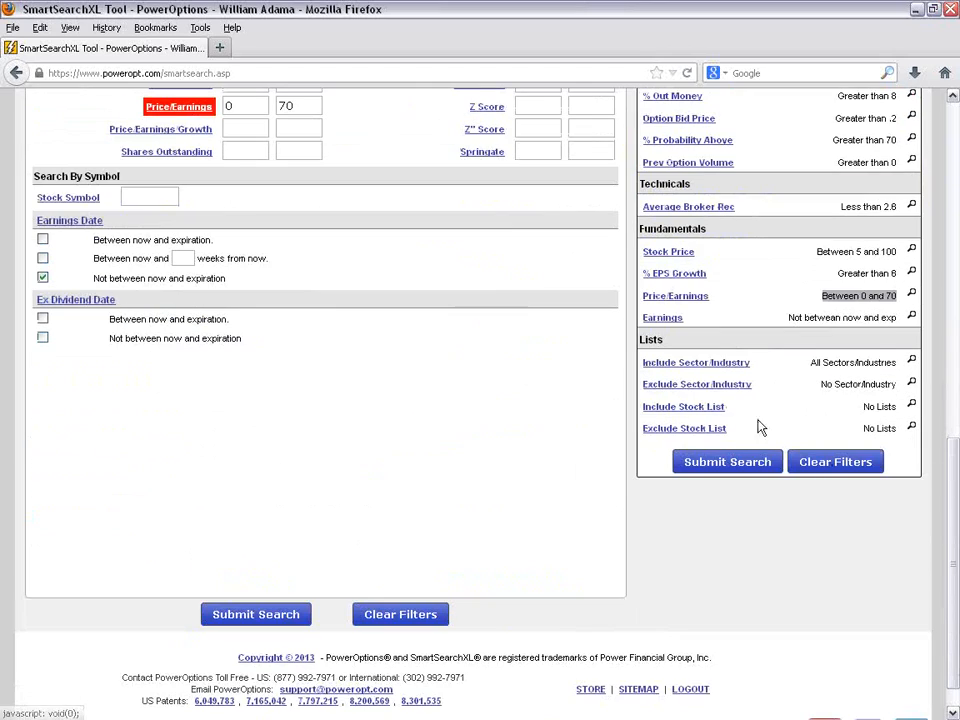
pyautogui.press('BackSpace')
pyautogui.press('BackSpace')
pyautogui.write('40')
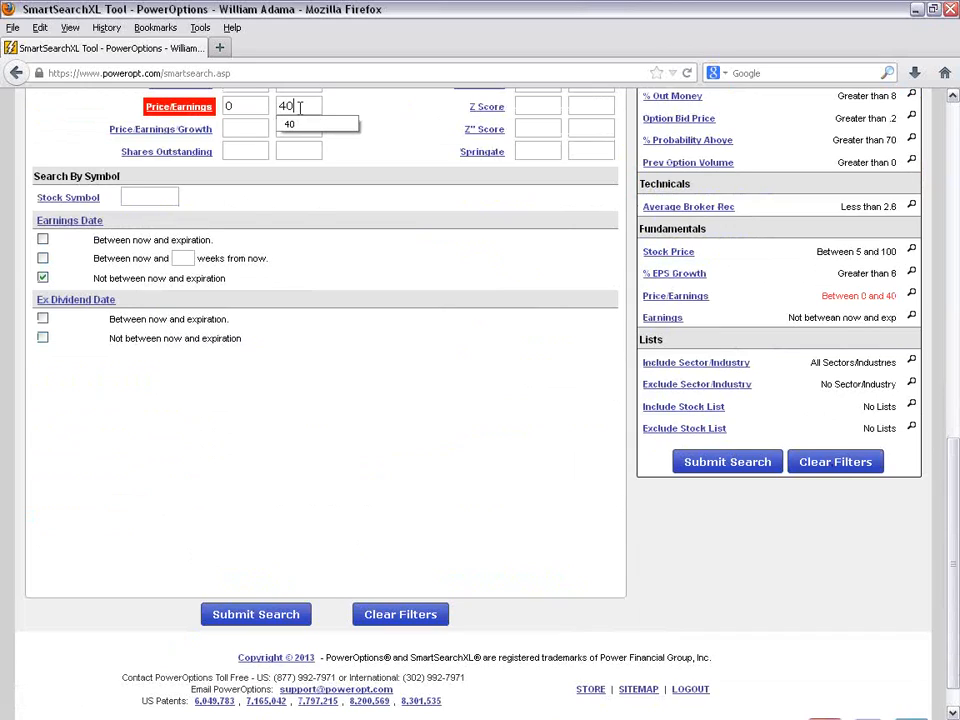
pyautogui.click(255, 626)
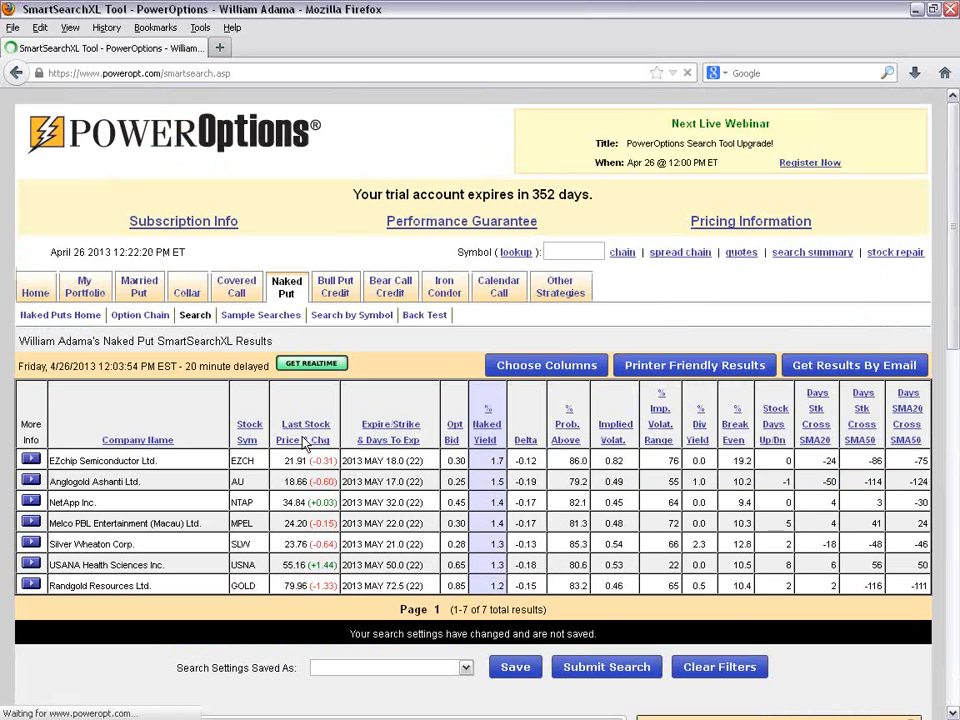
pyautogui.scroll(-4, 305, 445)
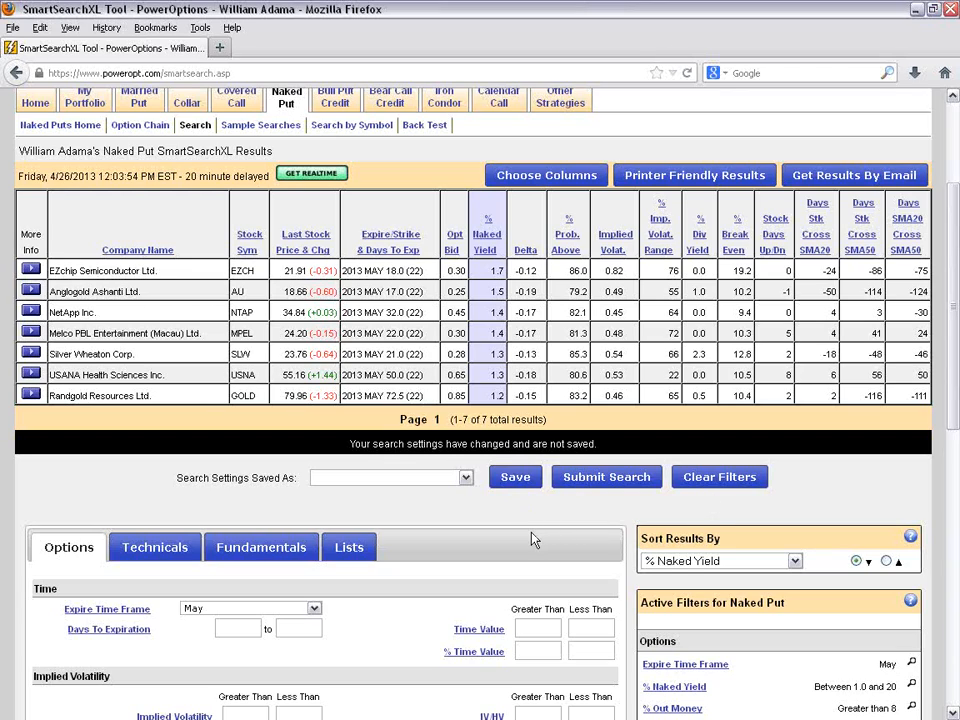
# Step: Open the Bull Put Credit spread search
pyautogui.scroll(2, 532, 560)
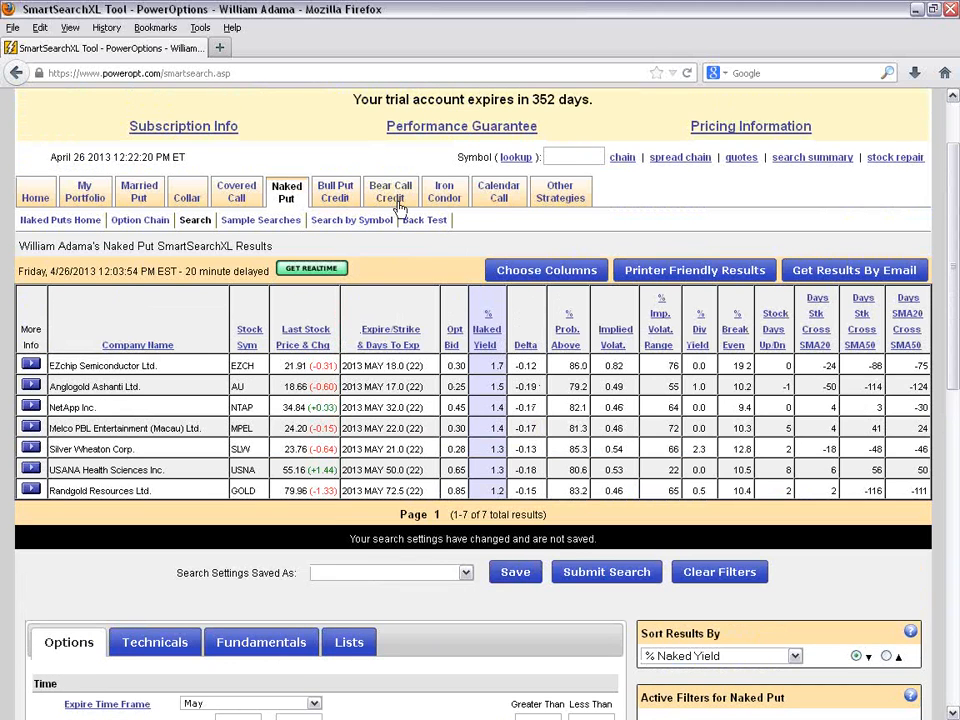
pyautogui.moveTo(333, 198)
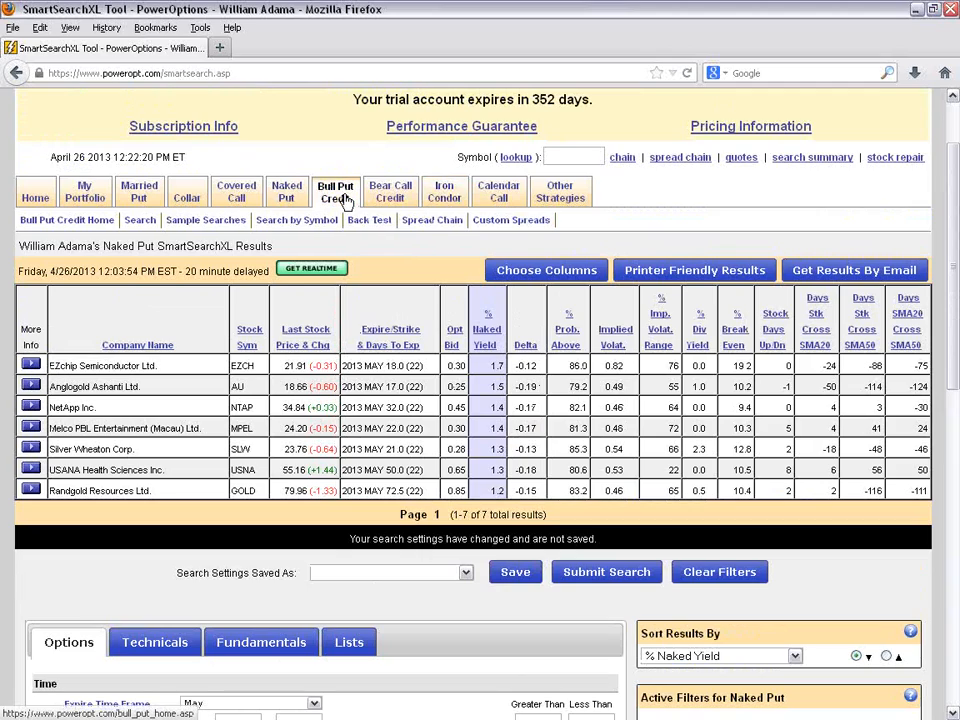
pyautogui.click(137, 226)
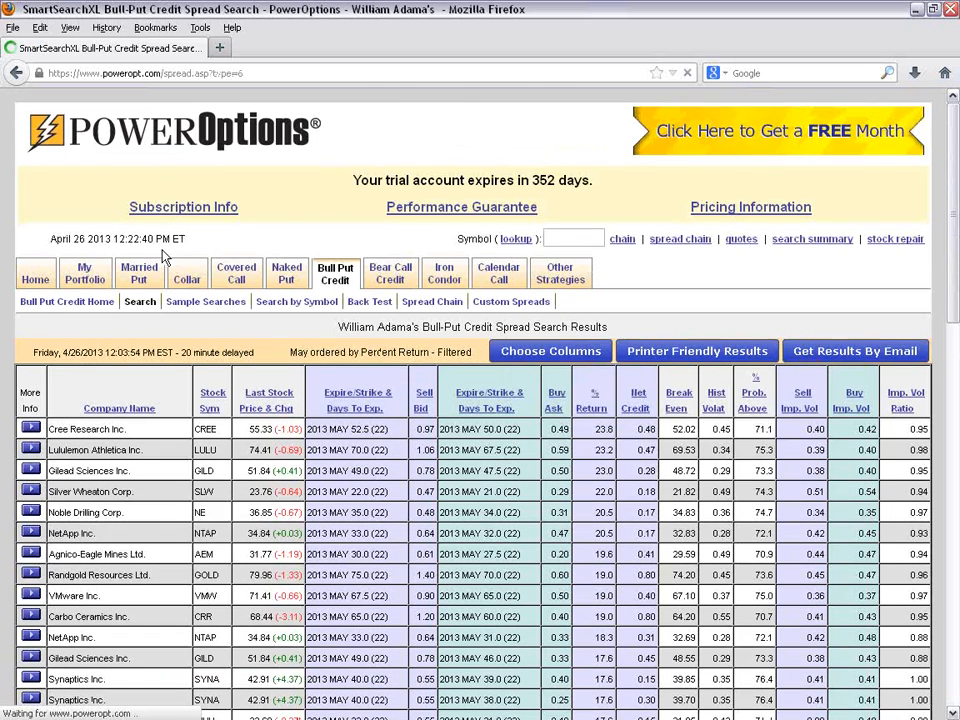
# Step: Set the Bull Put Credit search's Net Credit filter to greater than .50 and % Out Money to greater than 7
pyautogui.scroll(-5, 165, 257)
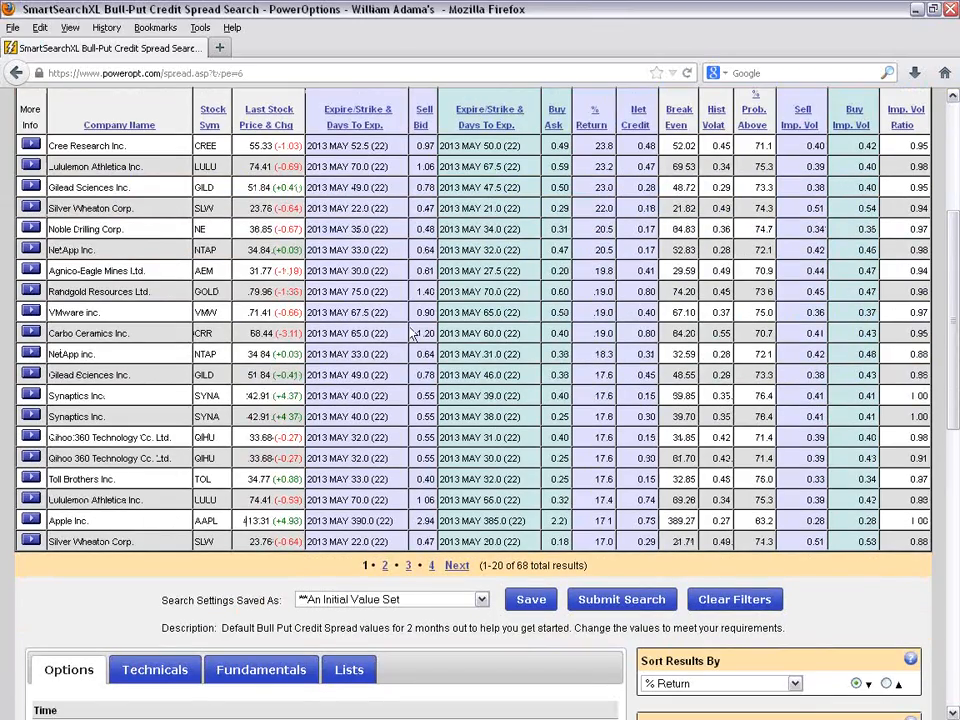
pyautogui.scroll(-7, 394, 266)
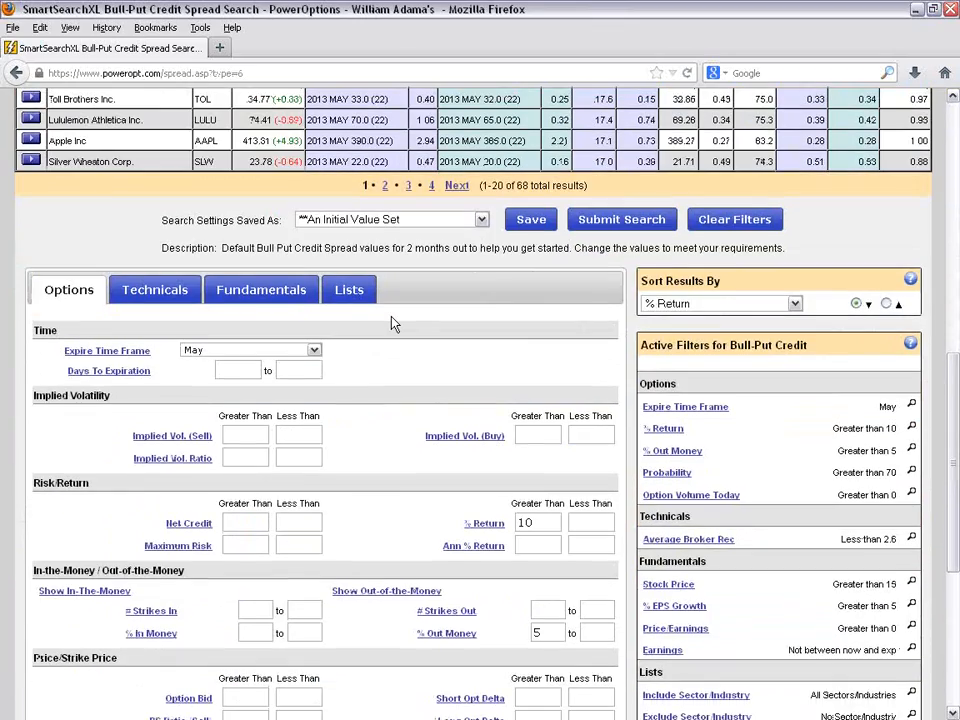
pyautogui.scroll(-4, 394, 323)
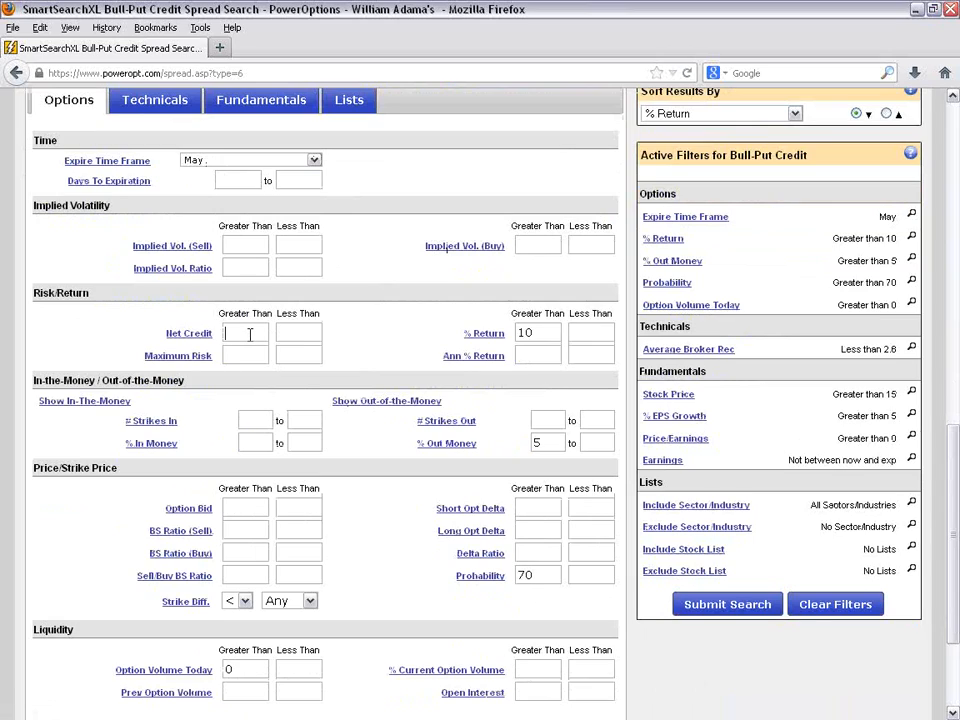
pyautogui.write('.50')
pyautogui.click(372, 338)
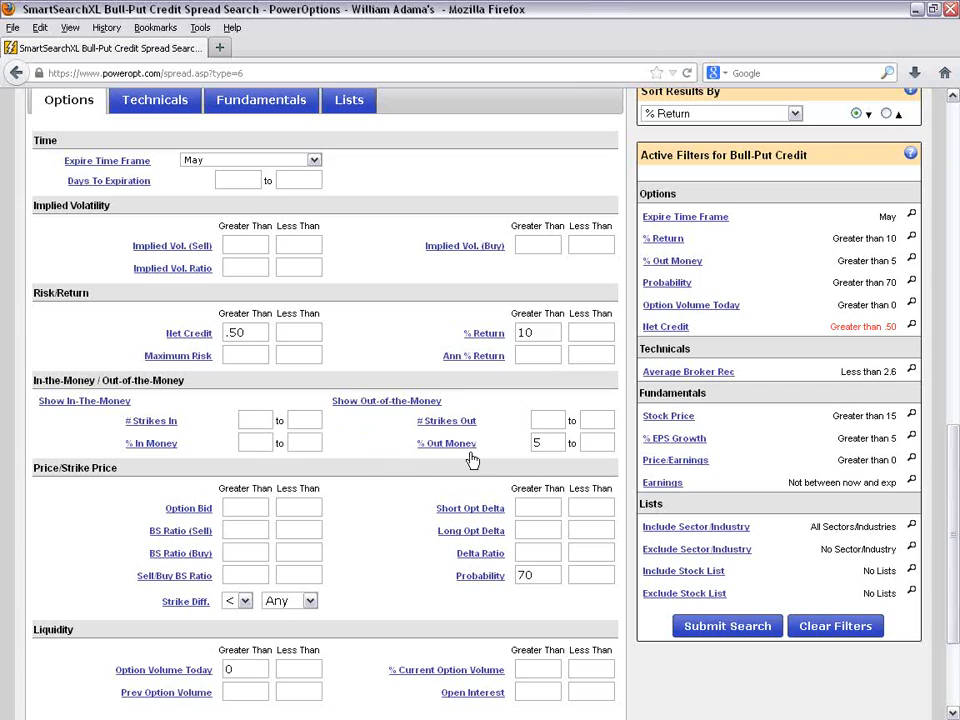
pyautogui.click(545, 449)
pyautogui.write('7')
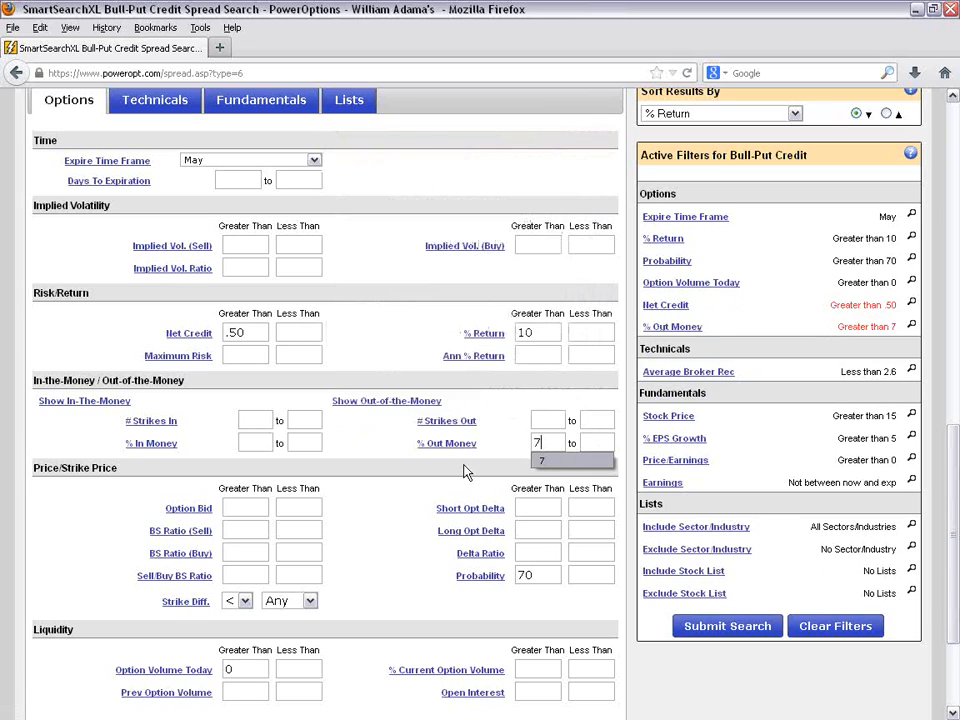
pyautogui.click(390, 452)
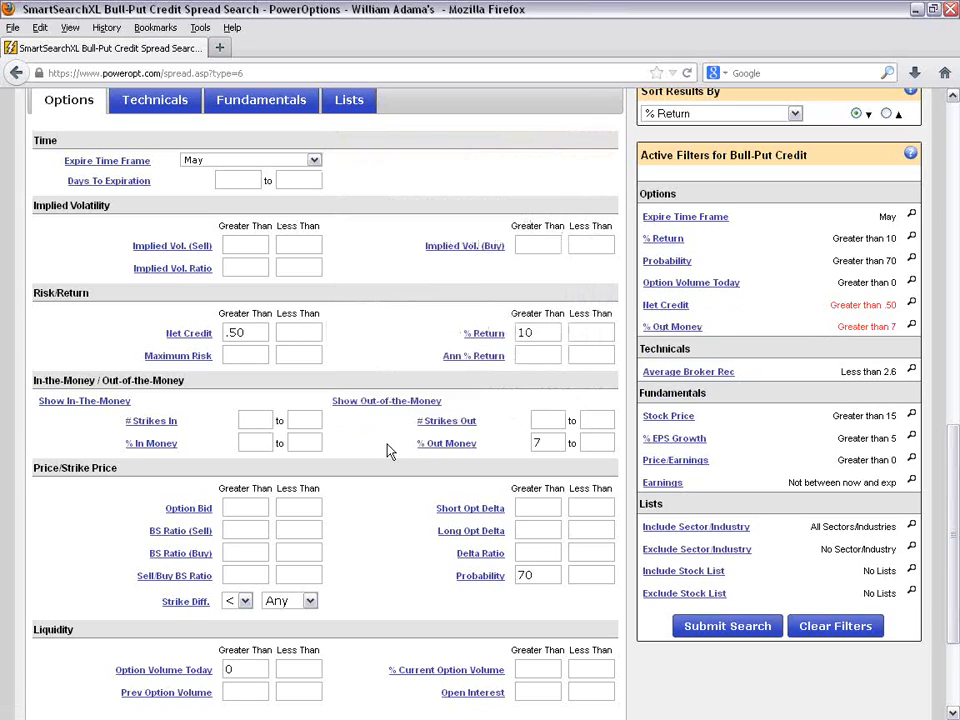
# Step: Set the Probability filter to greater than 85 and submit the Bull Put Credit search
pyautogui.scroll(-2, 390, 452)
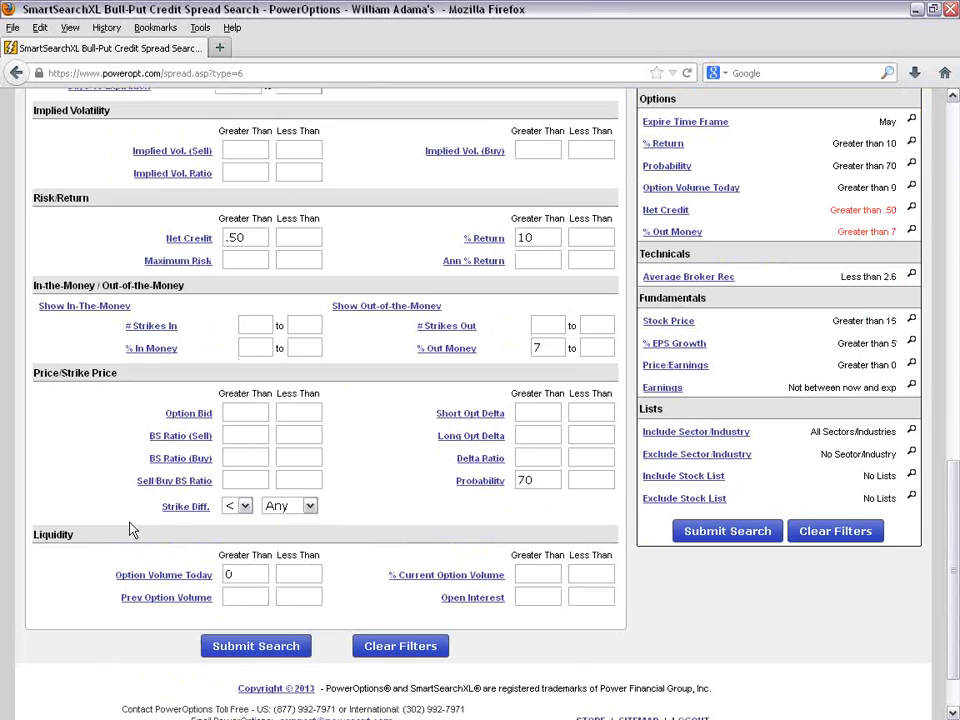
pyautogui.moveTo(545, 482); pyautogui.dragTo(516, 481)
pyautogui.write('85')
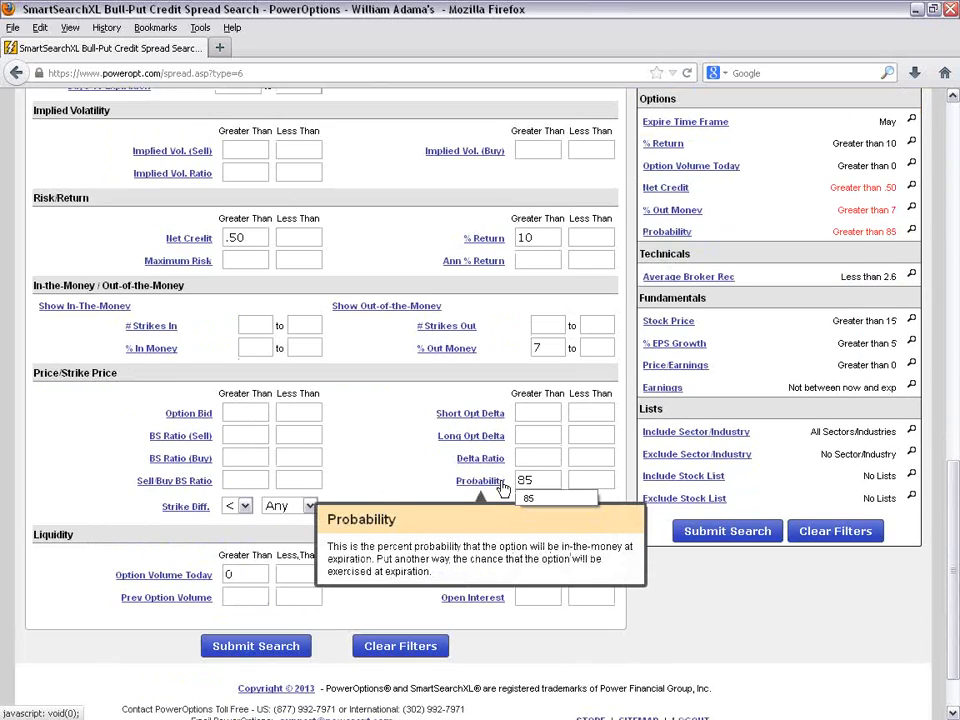
pyautogui.click(394, 435)
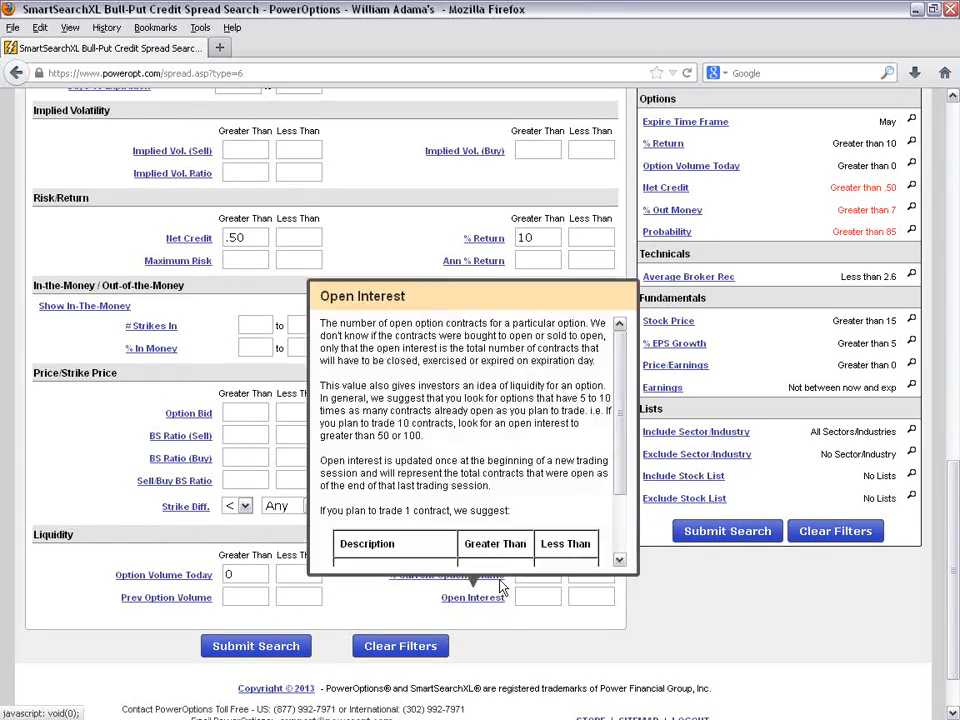
pyautogui.click(255, 648)
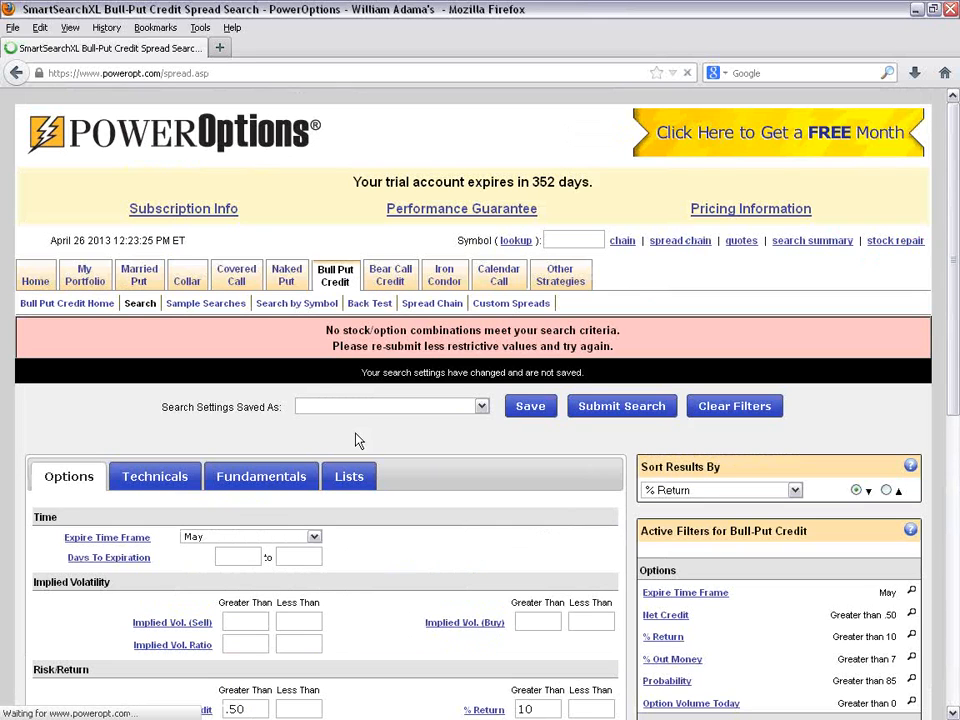
# Step: Locate the Probability field from the active filters, set it to greater than 75, and resubmit the search
pyautogui.scroll(-2, 400, 448)
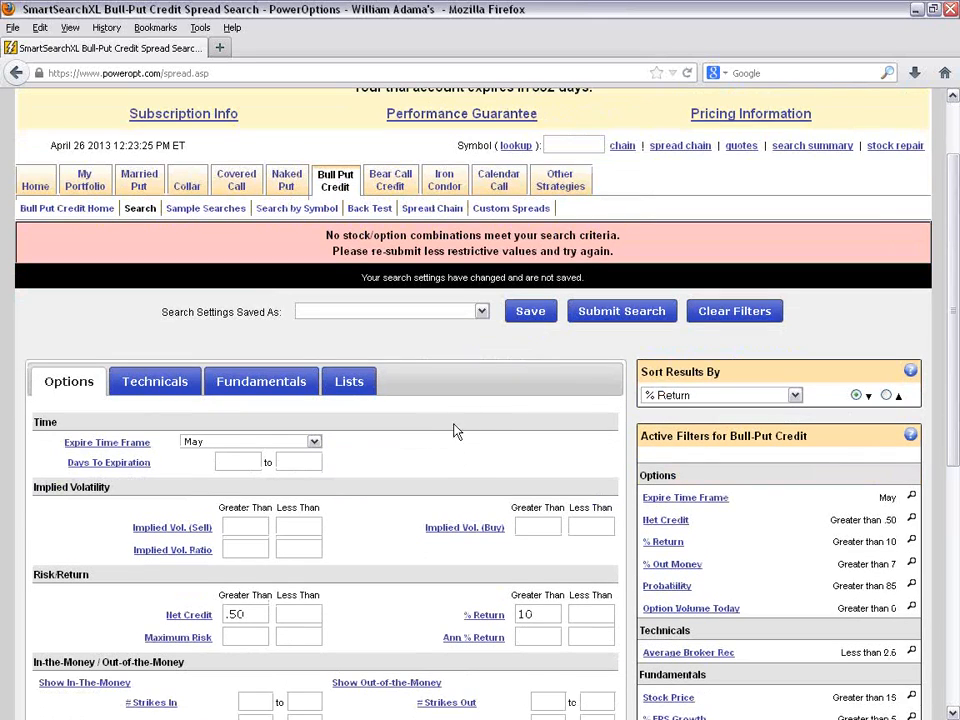
pyautogui.scroll(-4, 469, 407)
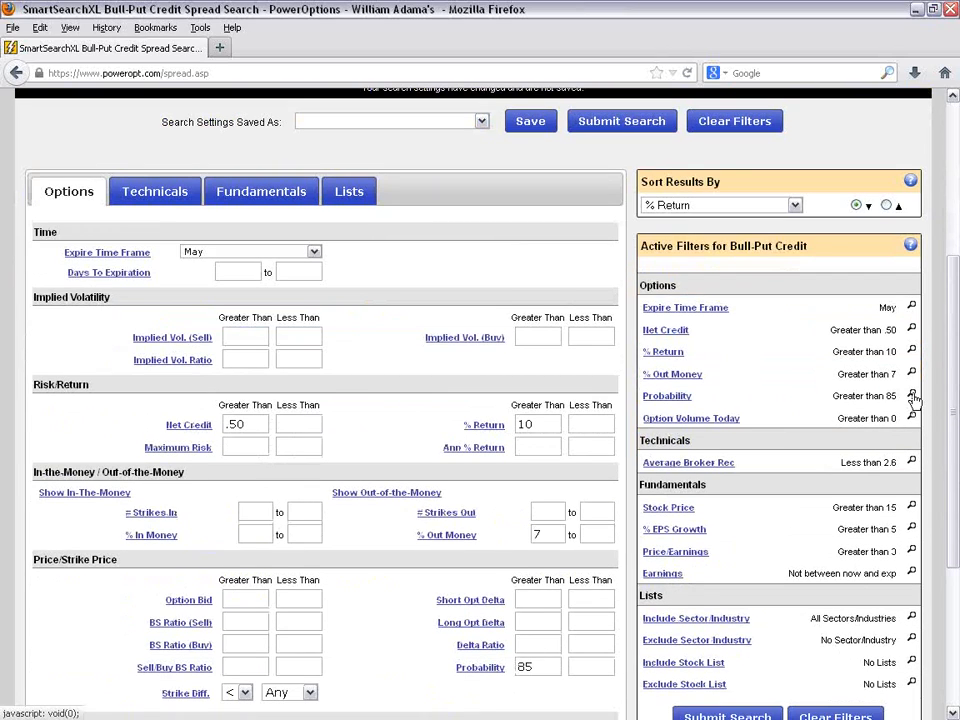
pyautogui.click(911, 396)
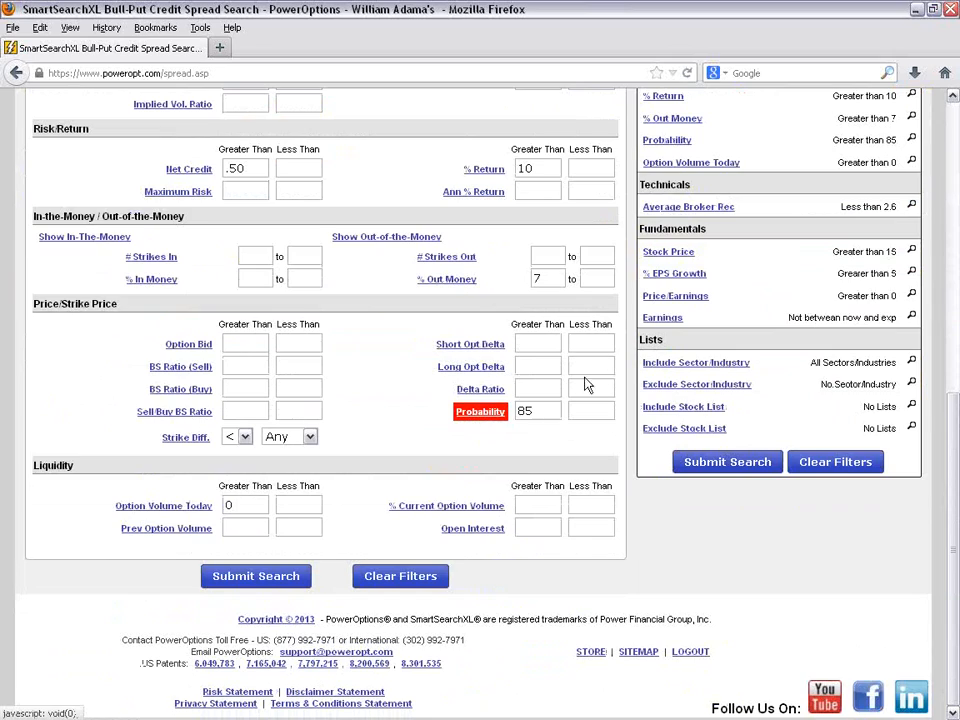
pyautogui.doubleClick(540, 412)
pyautogui.write('7')
pyautogui.moveTo(503, 421)
pyautogui.write('5')
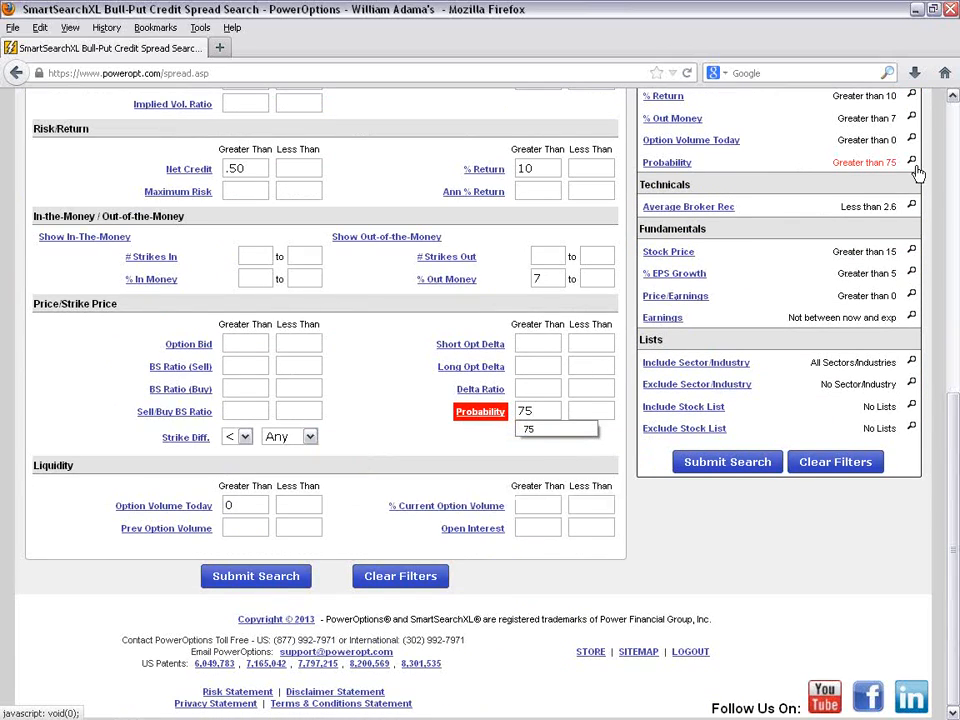
pyautogui.click(283, 587)
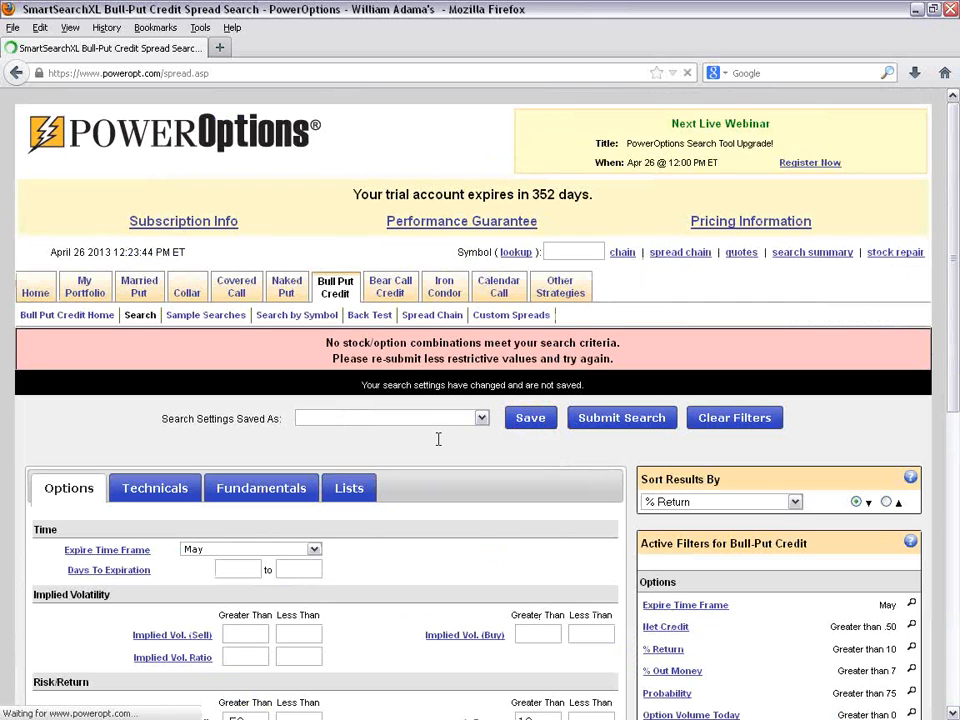
# Step: Lower the Net Credit filter to greater than .25 and resubmit the Bull Put Credit search
pyautogui.scroll(-4, 438, 439)
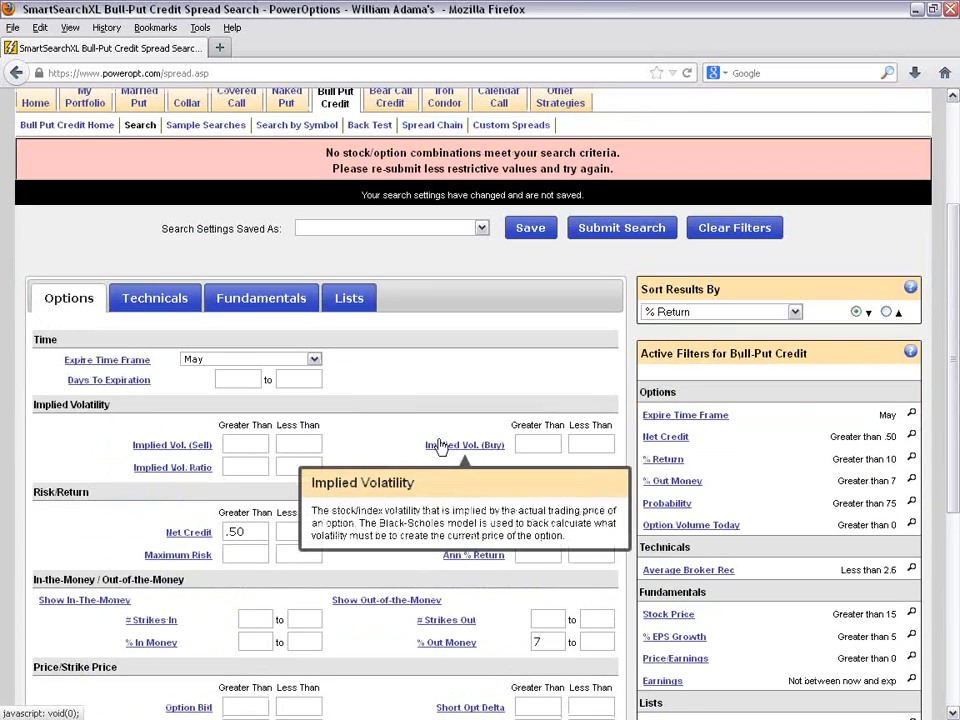
pyautogui.scroll(-2, 376, 480)
pyautogui.scroll(-2, 376, 480)
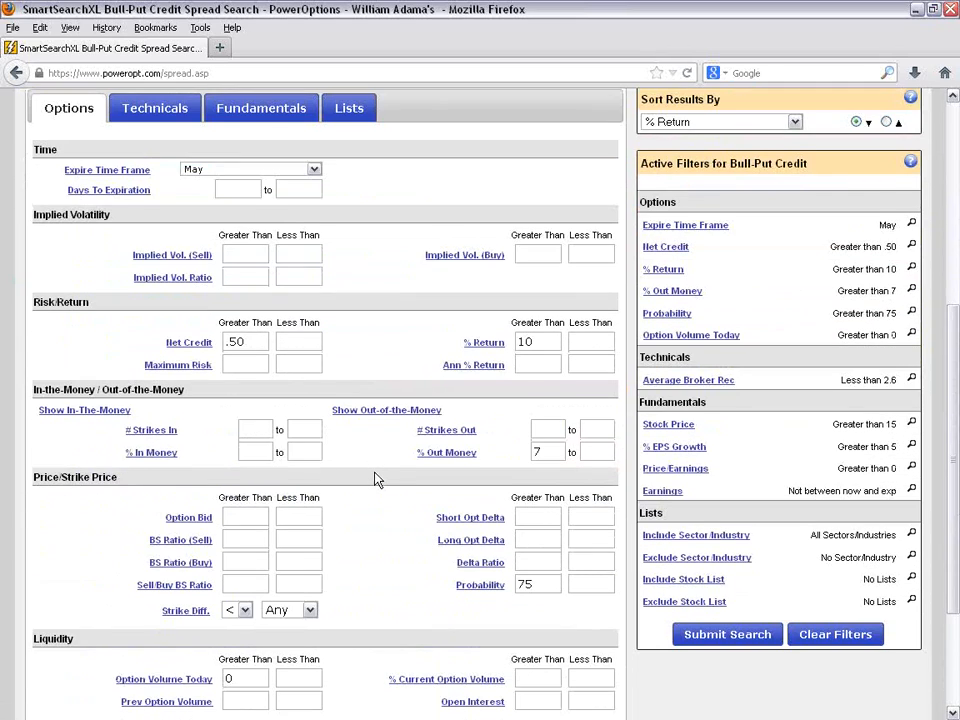
pyautogui.press('BackSpace')
pyautogui.press('BackSpace')
pyautogui.write('25')
pyautogui.scroll(1, 249, 343)
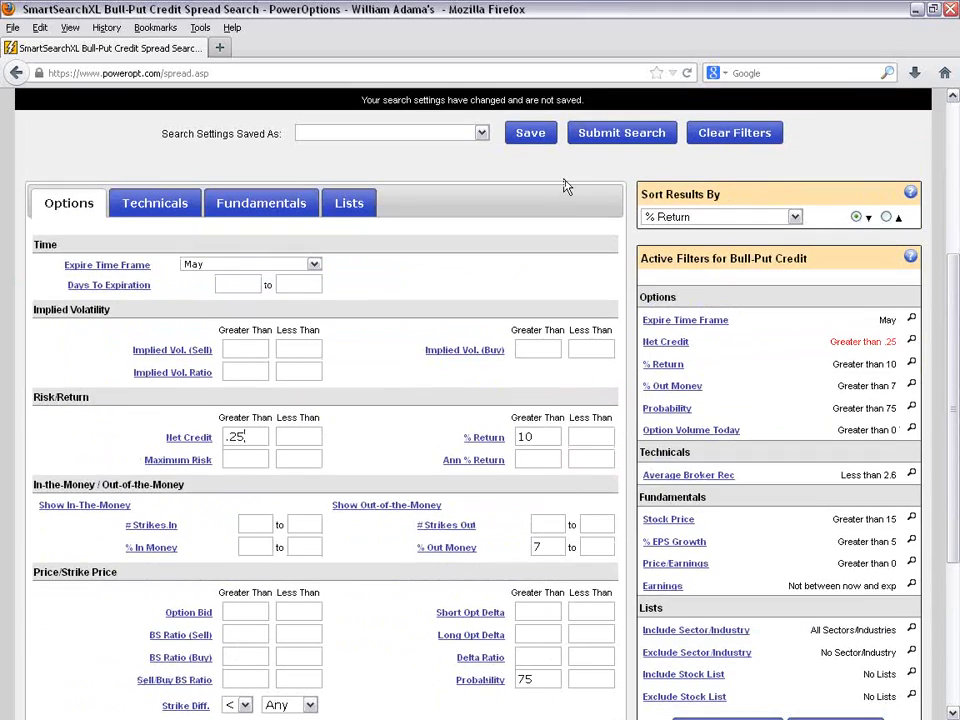
pyautogui.click(621, 133)
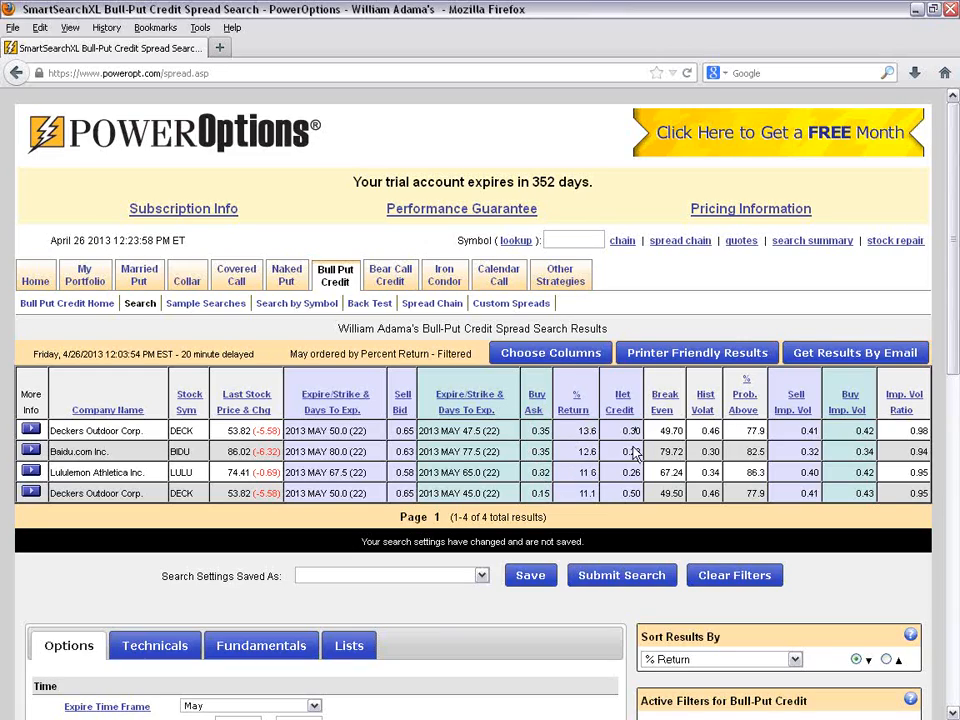
# Step: Examine the spread results, marking the company name, stock price, both Expire/Strike, % Return and % Prob. Above column headings
pyautogui.moveTo(643, 495); pyautogui.dragTo(623, 494)
pyautogui.click(328, 518)
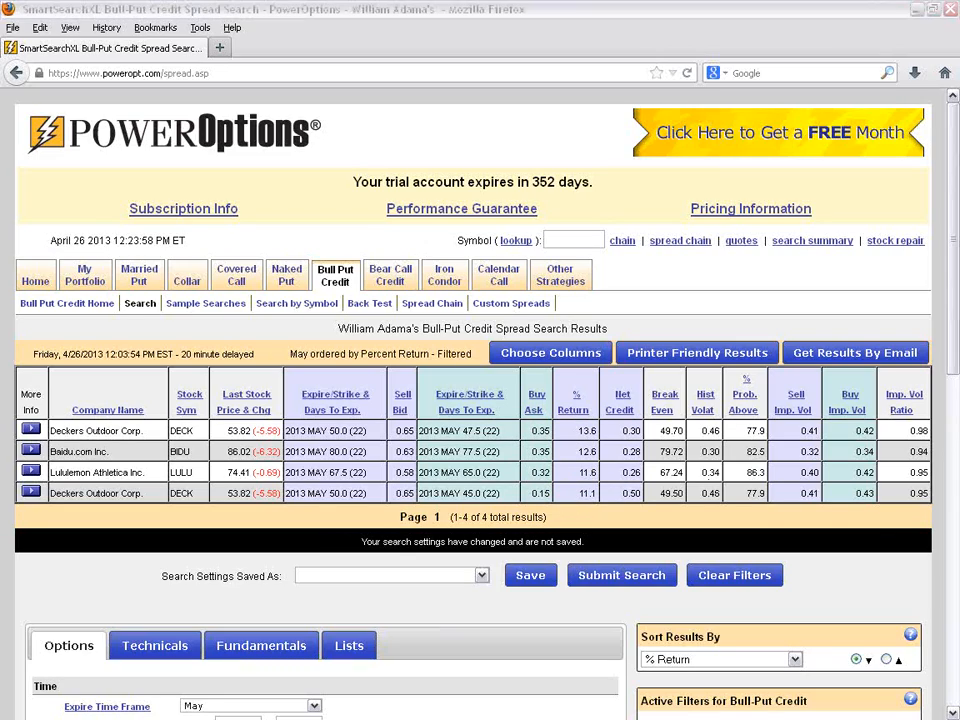
pyautogui.moveTo(72, 410); pyautogui.dragTo(146, 410)
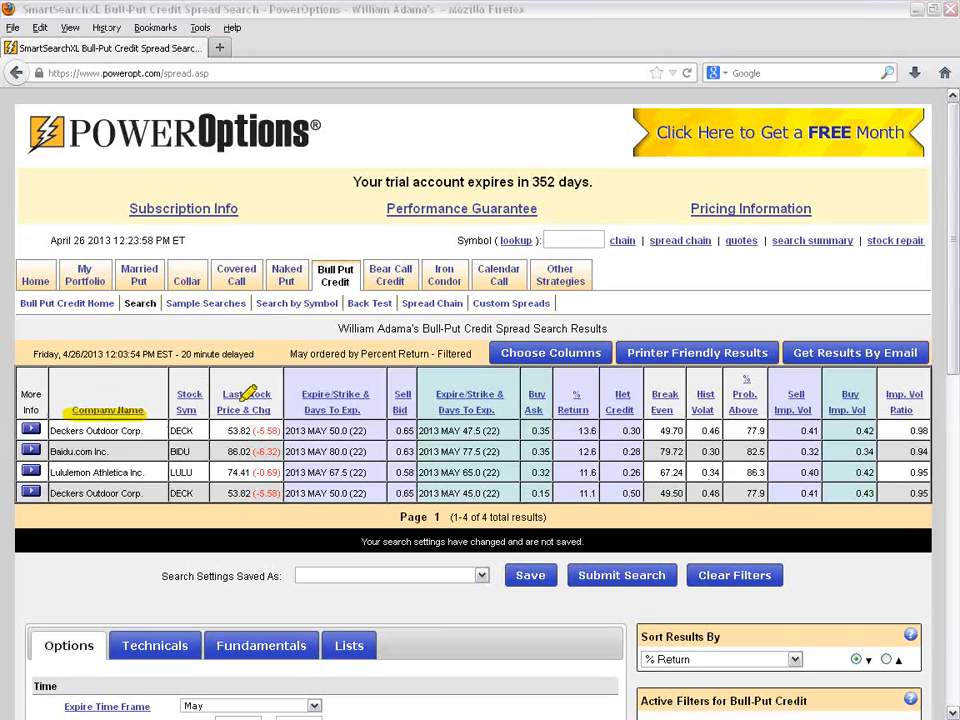
pyautogui.moveTo(220, 410); pyautogui.dragTo(268, 410)
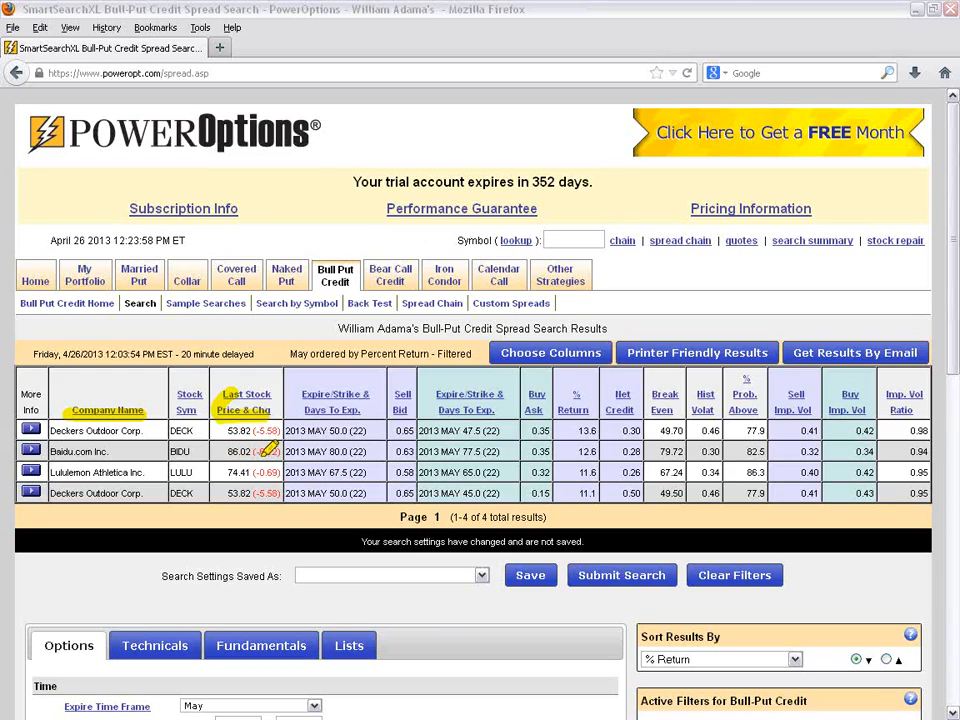
pyautogui.moveTo(303, 395)
pyautogui.mouseDown()
pyautogui.moveTo(350, 393)
pyautogui.moveTo(358, 411)
pyautogui.mouseUp()
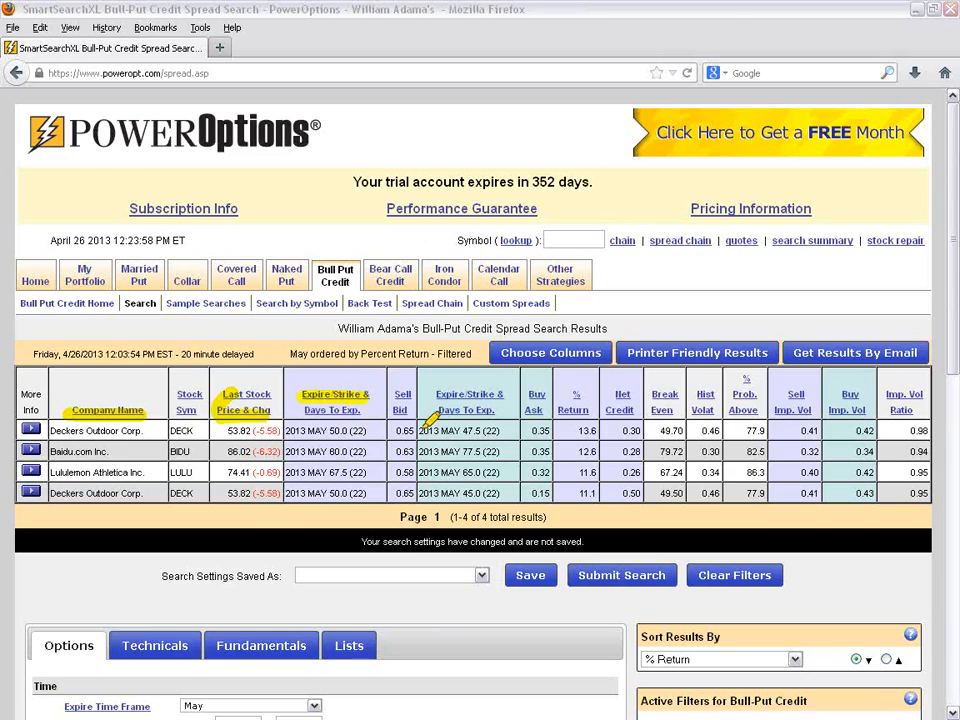
pyautogui.moveTo(441, 397); pyautogui.dragTo(502, 395)
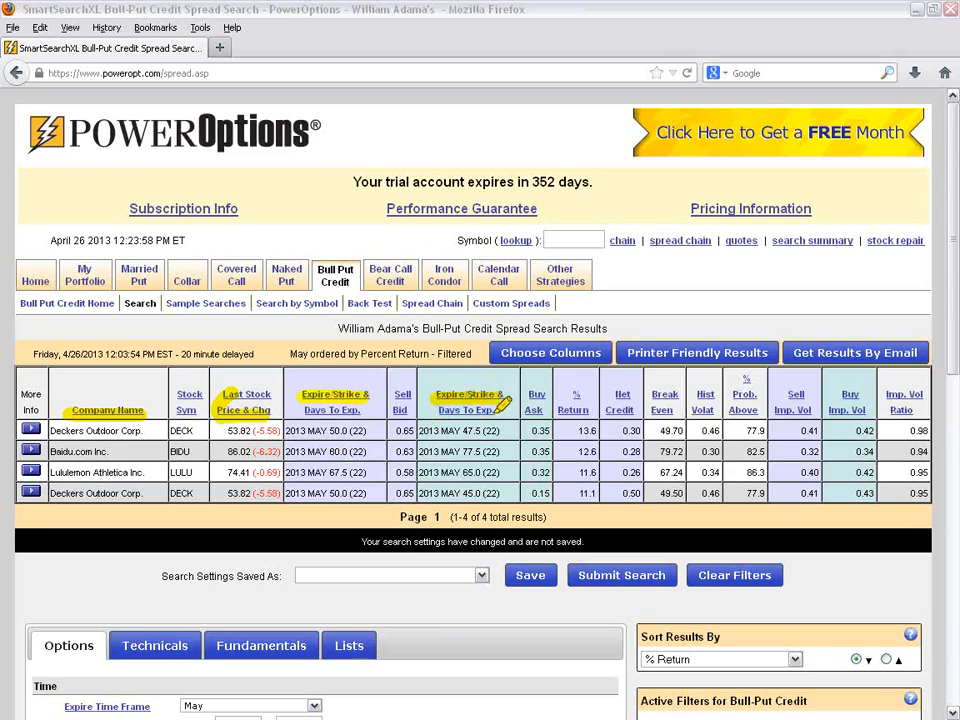
pyautogui.moveTo(557, 410); pyautogui.dragTo(591, 410)
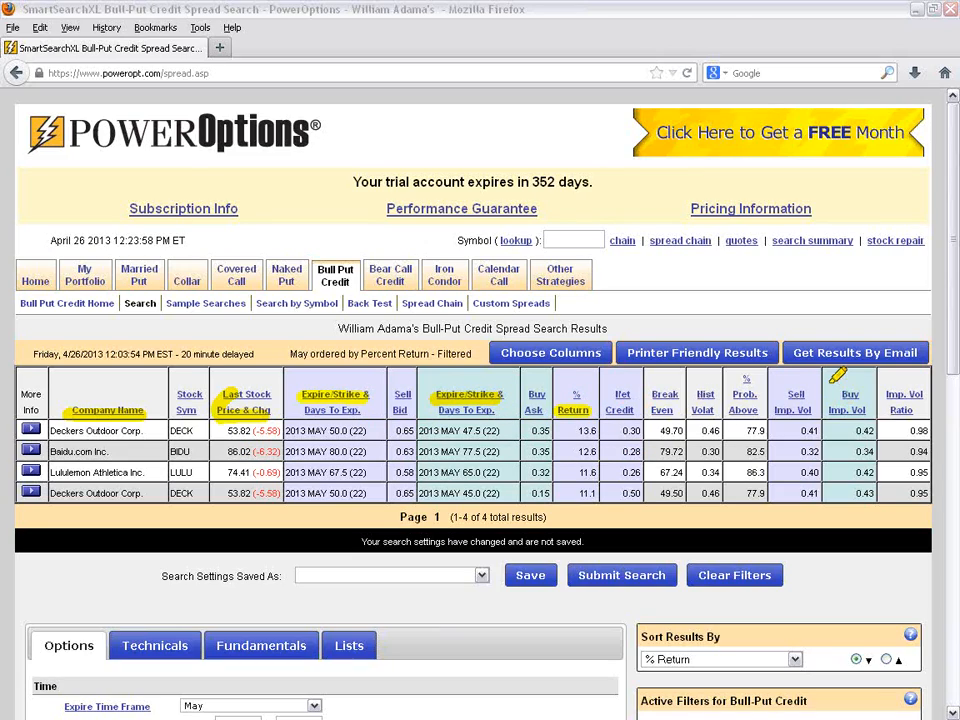
pyautogui.moveTo(740, 405)
pyautogui.mouseDown()
pyautogui.moveTo(750, 378)
pyautogui.moveTo(745, 385)
pyautogui.mouseUp()
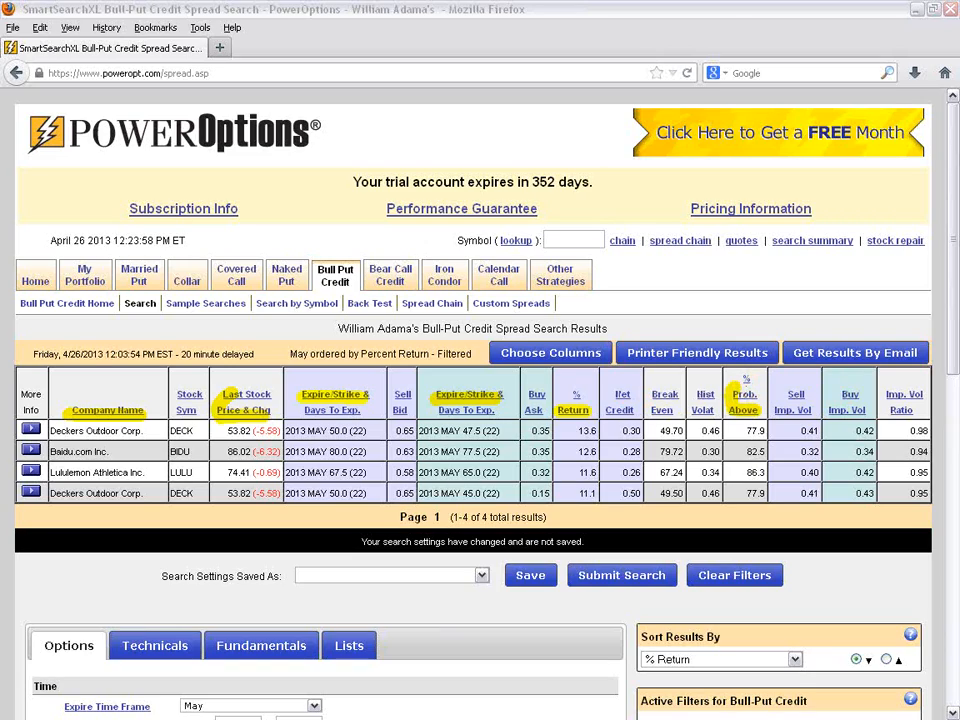
# Step: Open the results' column configuration and add the stock columns Average Stock Volume, Average Rec. (#), P/E, Earnings Date and % Epsq
pyautogui.click(579, 363)
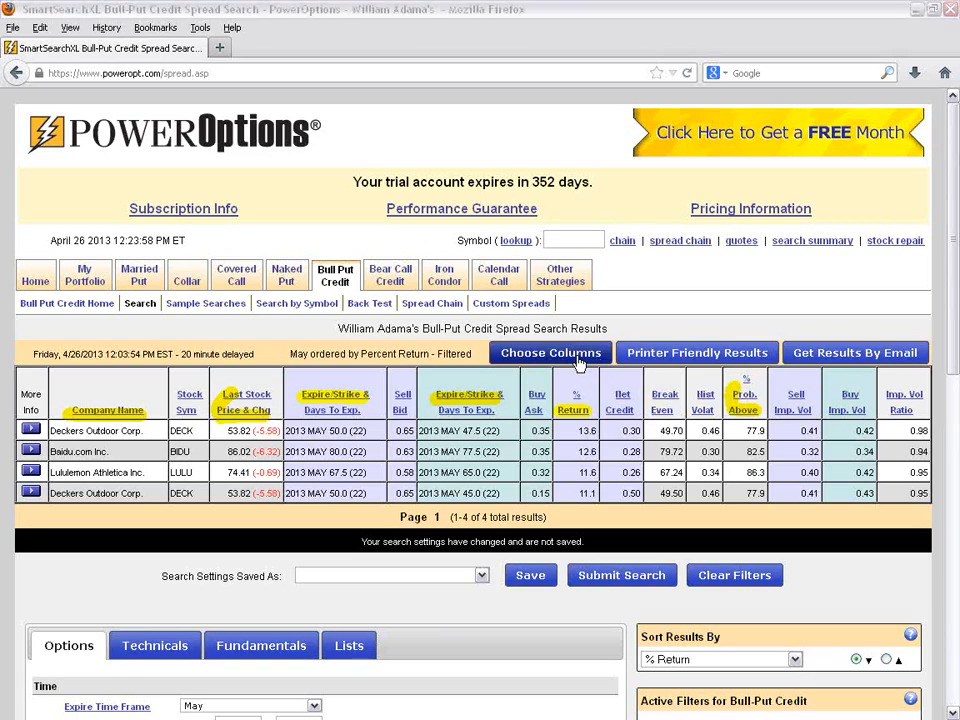
pyautogui.moveTo(959, 190); pyautogui.dragTo(524, 120)
pyautogui.click(834, 129)
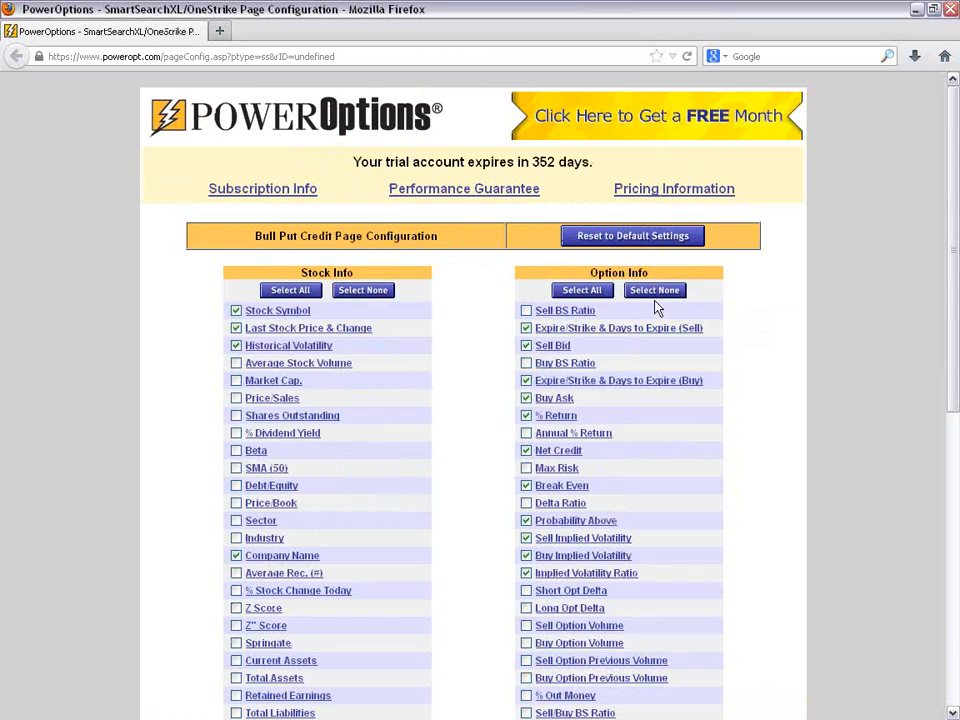
pyautogui.scroll(-2, 658, 309)
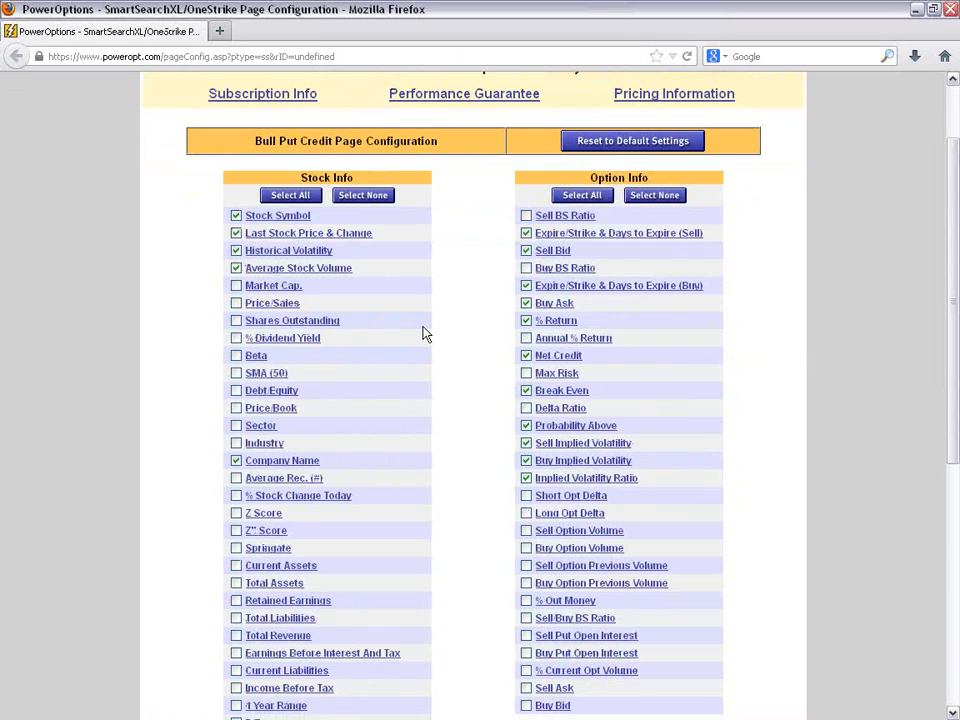
pyautogui.scroll(-2, 424, 334)
pyautogui.scroll(-2, 417, 325)
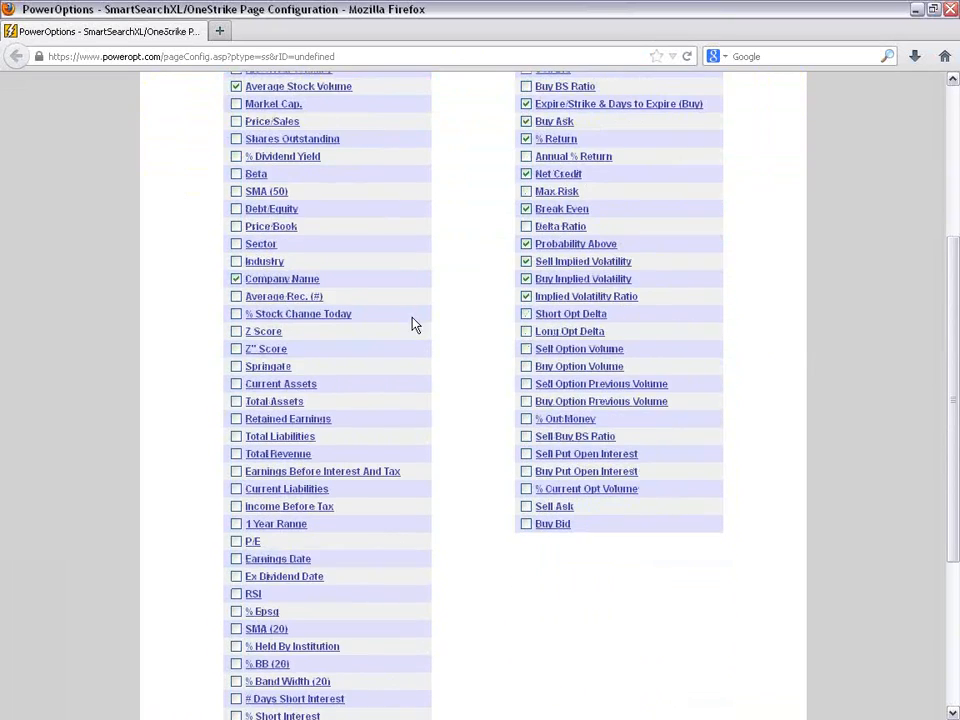
pyautogui.click(236, 288)
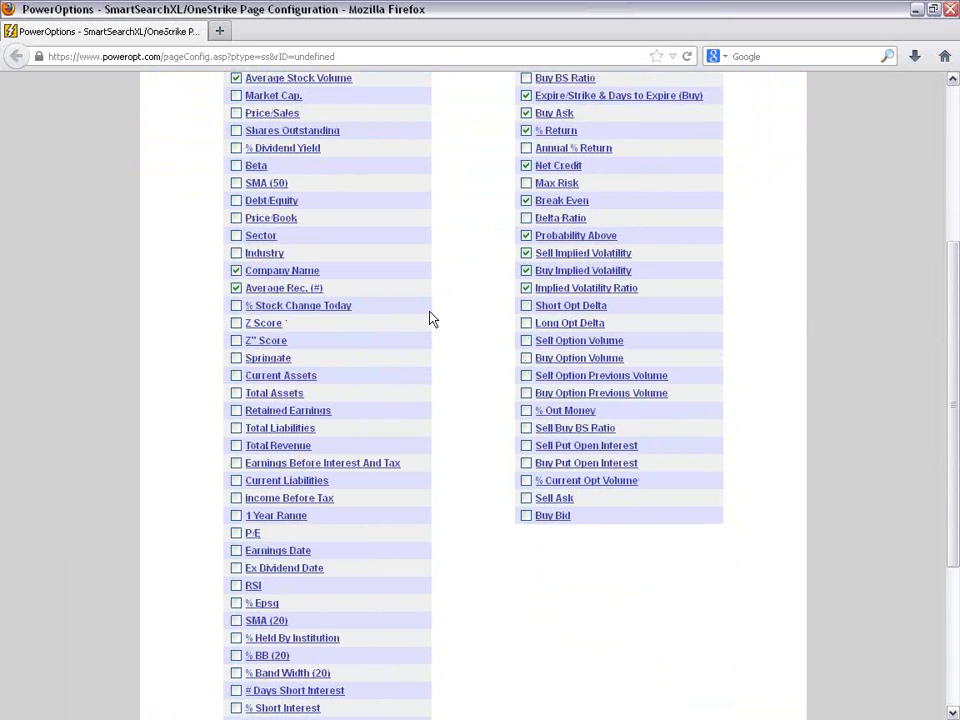
pyautogui.scroll(-2, 430, 318)
pyautogui.scroll(-2, 430, 318)
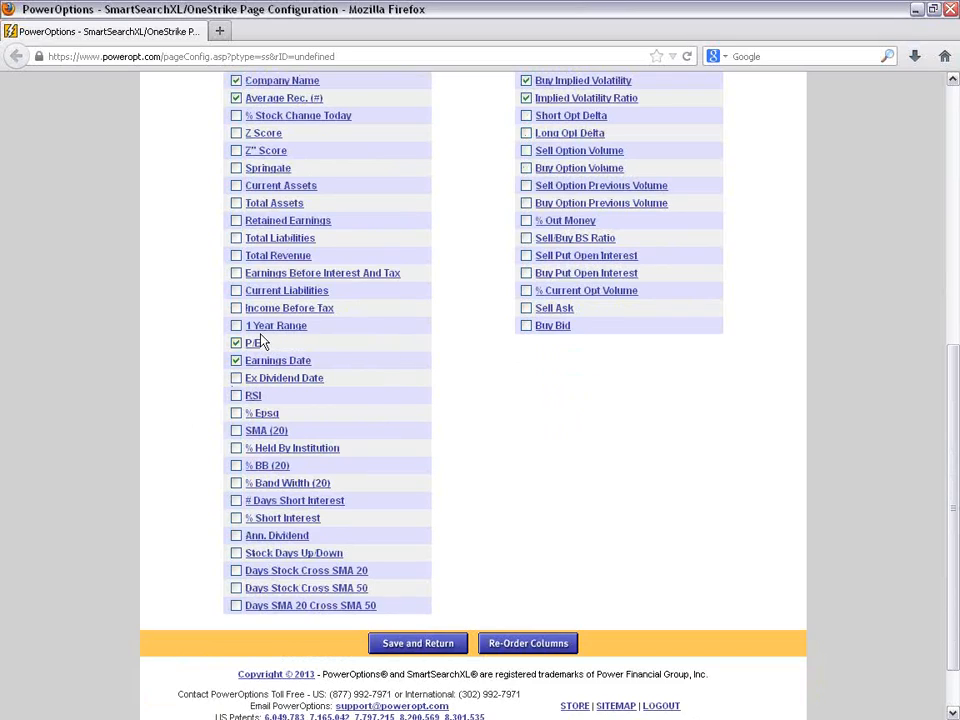
pyautogui.click(236, 413)
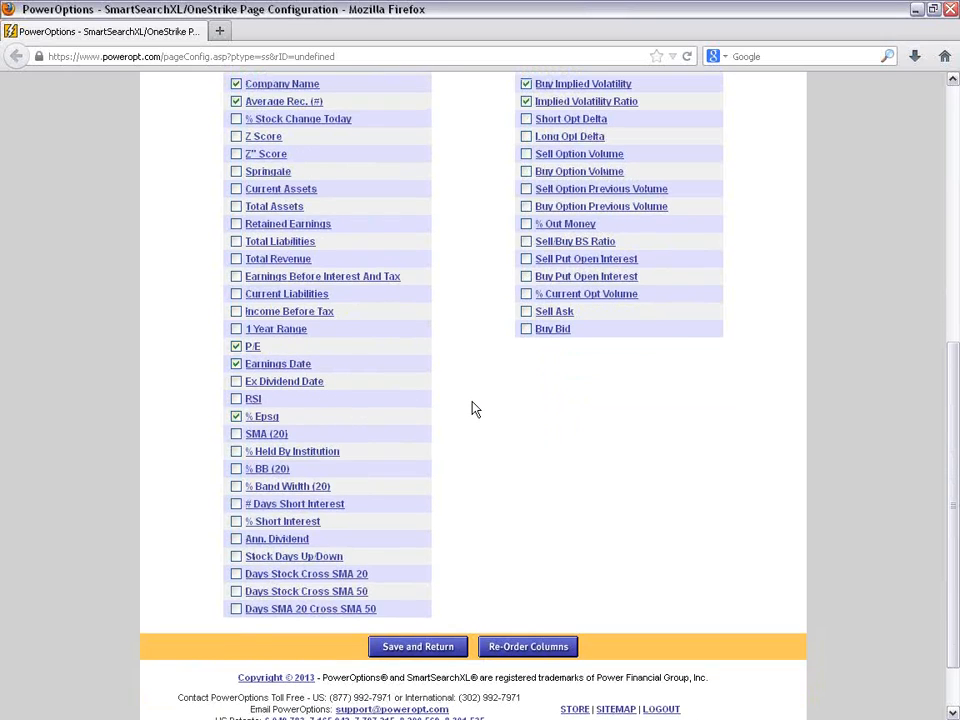
# Step: Add the option columns Max Risk, Short Opt Delta, Long Opt Delta and Delta Ratio to the Bull Put Credit results
pyautogui.scroll(4, 472, 408)
pyautogui.click(526, 183)
pyautogui.scroll(2, 592, 370)
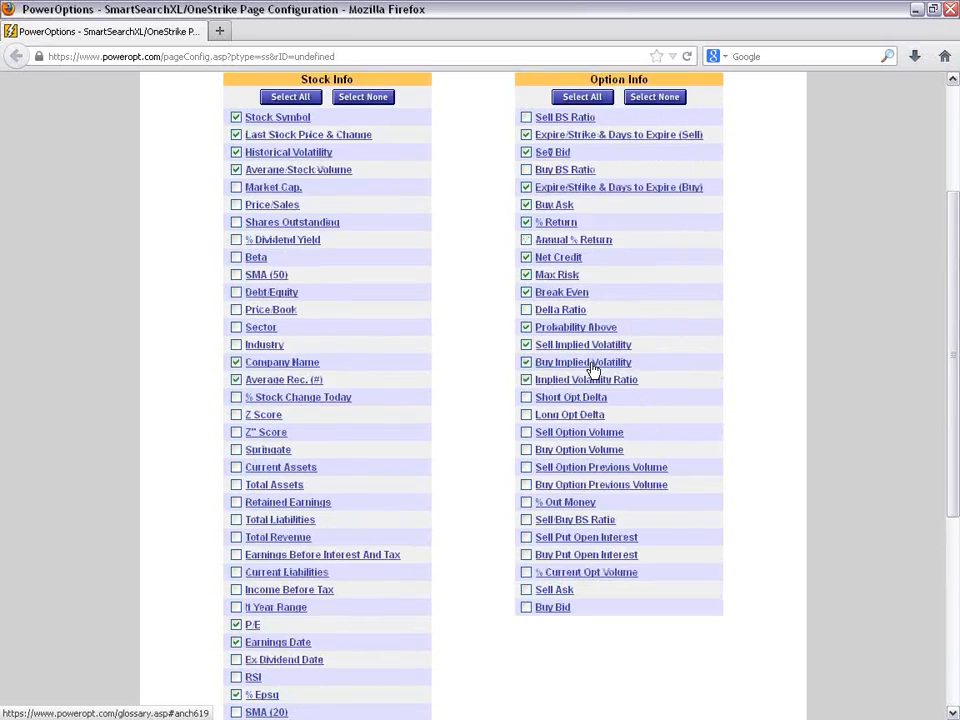
pyautogui.click(526, 401)
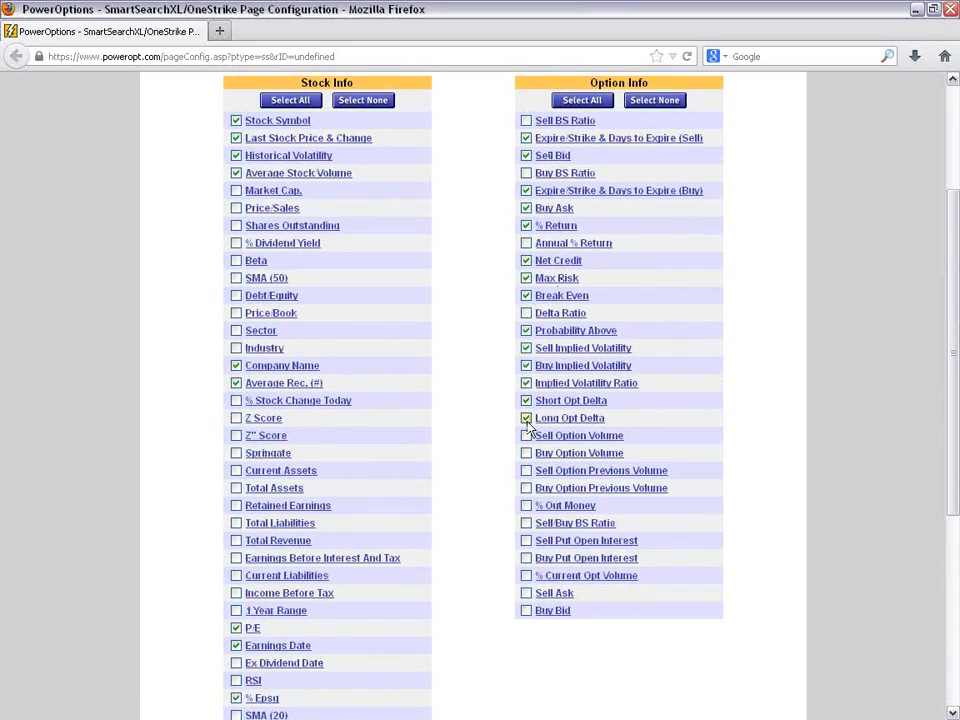
pyautogui.click(524, 315)
pyautogui.scroll(-6, 469, 396)
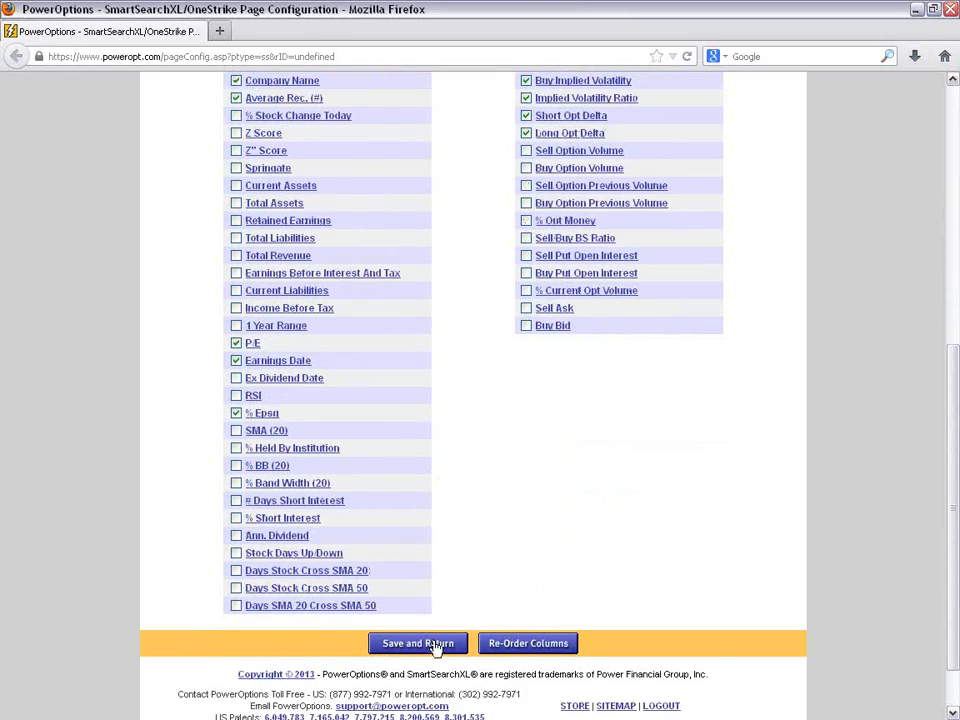
# Step: Save the Bull Put Credit column configuration and reload the search results, resending the search
pyautogui.click(436, 643)
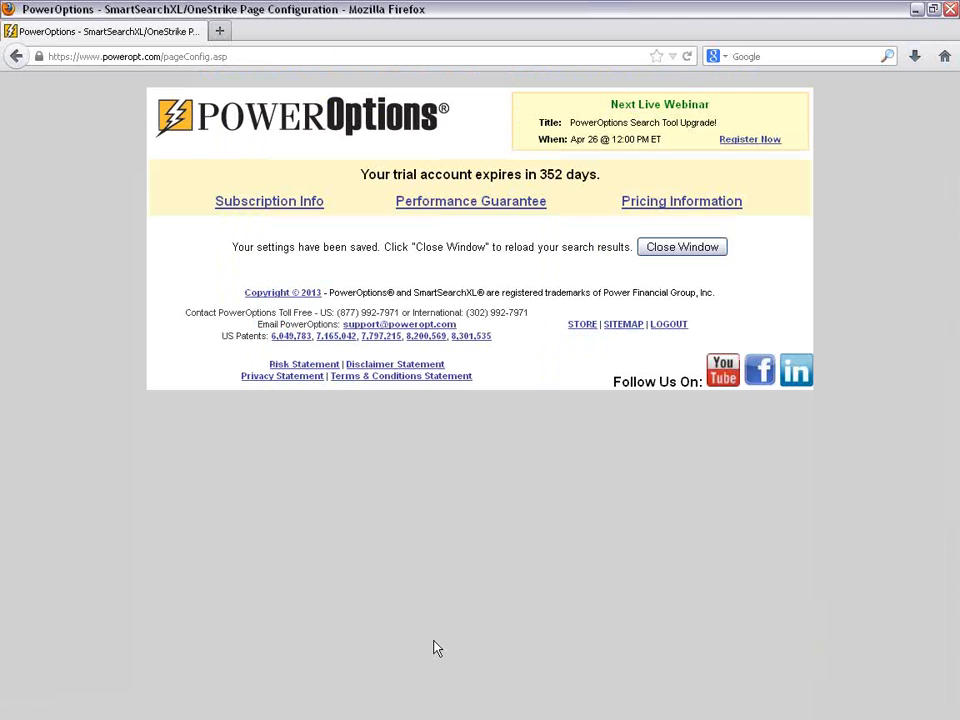
pyautogui.click(705, 247)
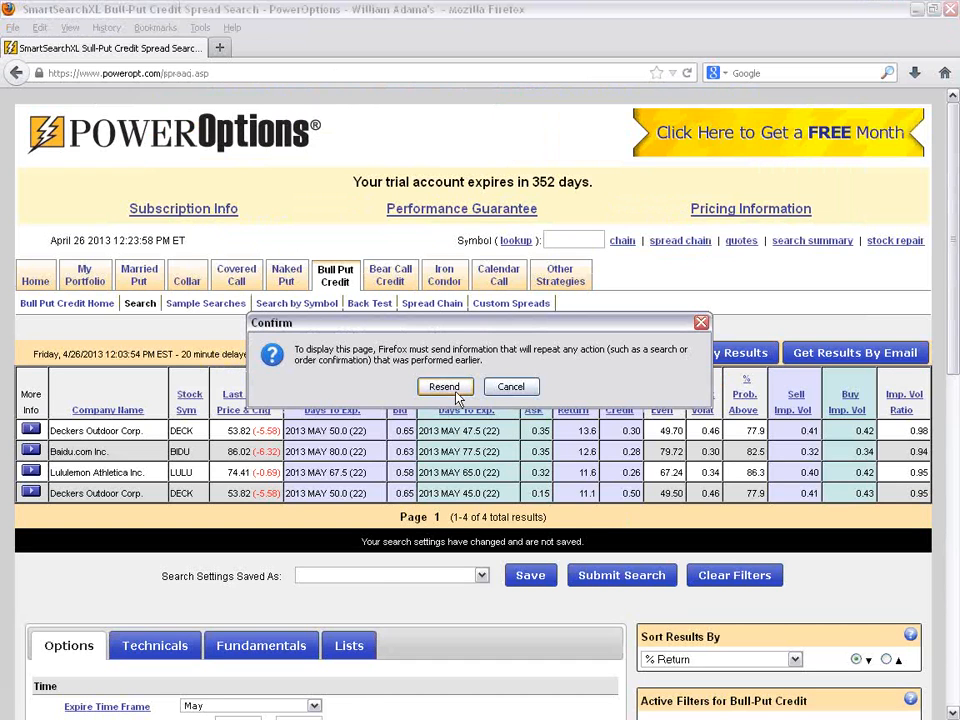
pyautogui.click(405, 386)
pyautogui.click(590, 575)
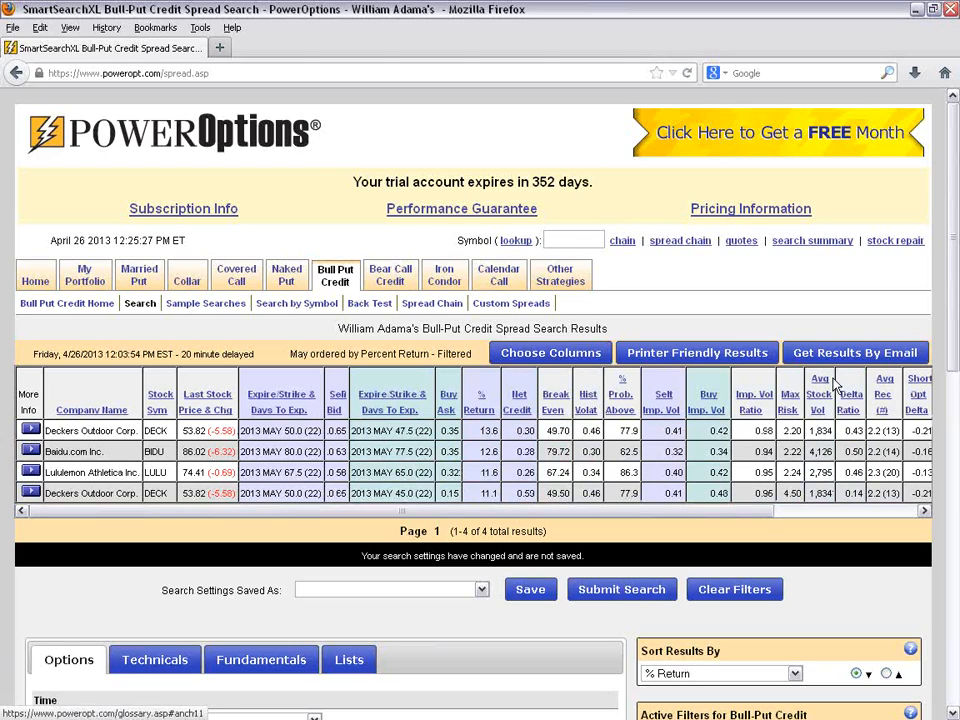
# Step: Examine the added columns in the spread results, marking the earnings dates and the stock price and change values
pyautogui.moveTo(520, 517); pyautogui.dragTo(685, 517)
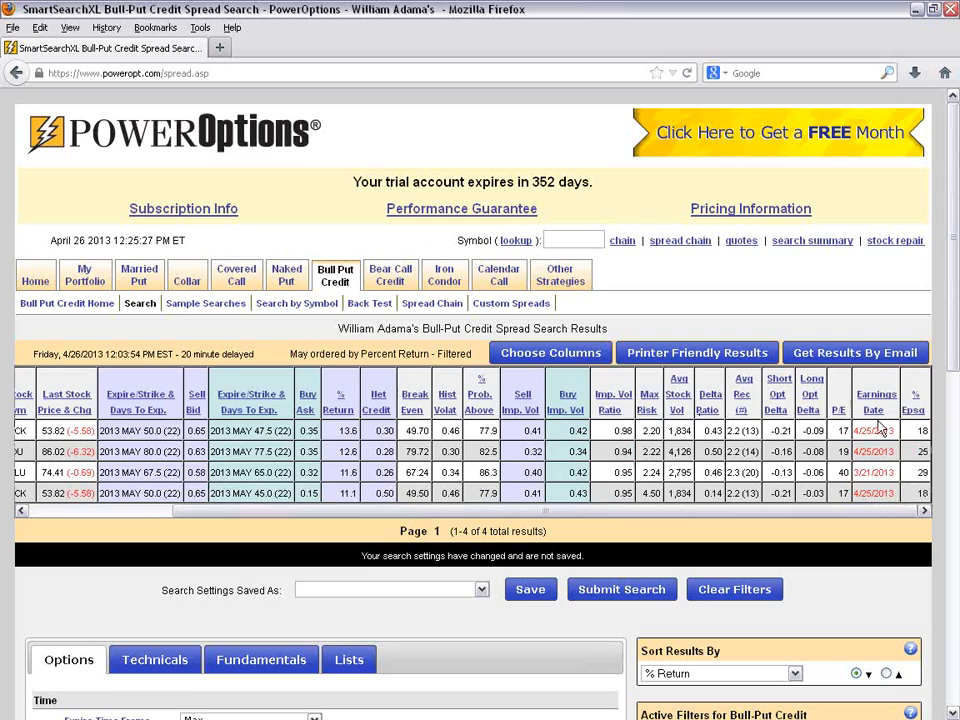
pyautogui.moveTo(895, 431); pyautogui.dragTo(866, 452)
pyautogui.click(810, 452)
pyautogui.moveTo(44, 428); pyautogui.dragTo(97, 431)
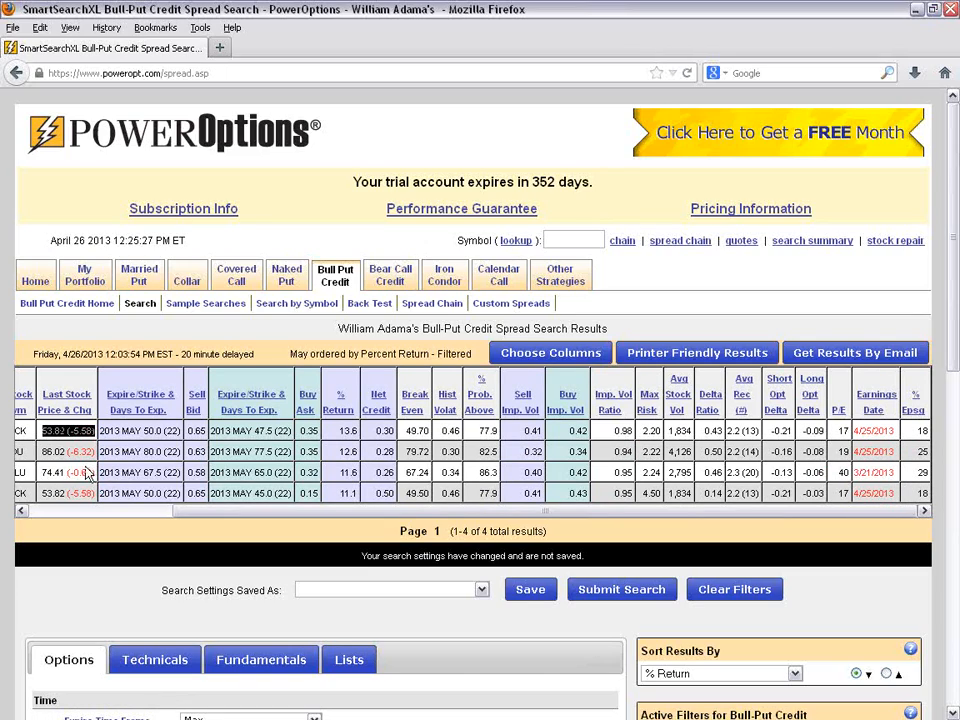
pyautogui.moveTo(44, 452); pyautogui.dragTo(94, 451)
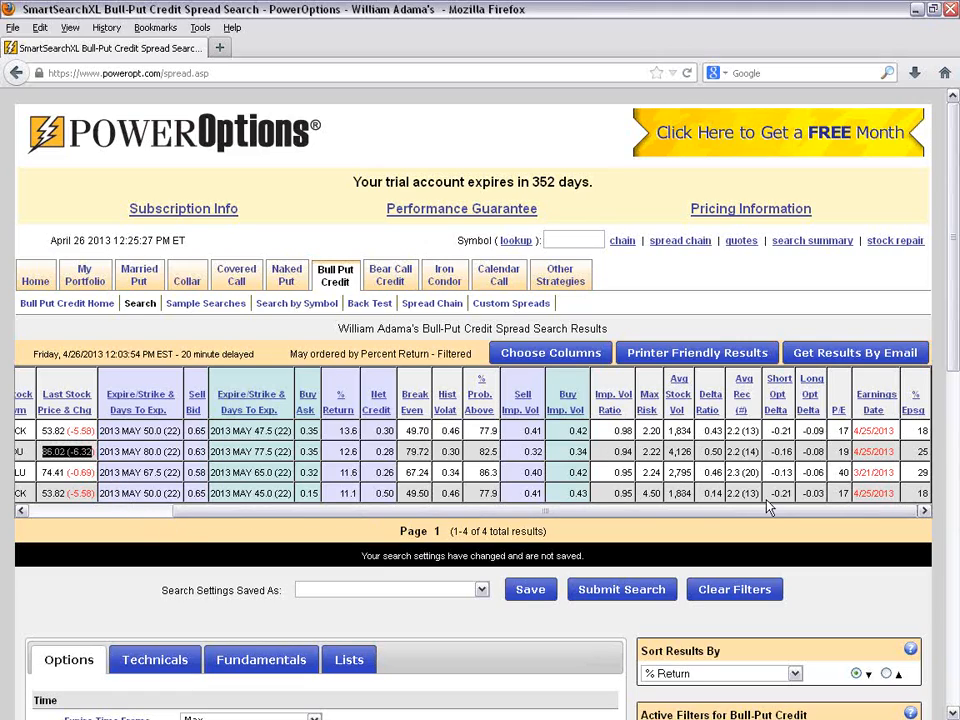
pyautogui.moveTo(896, 473); pyautogui.dragTo(854, 474)
pyautogui.click(866, 475)
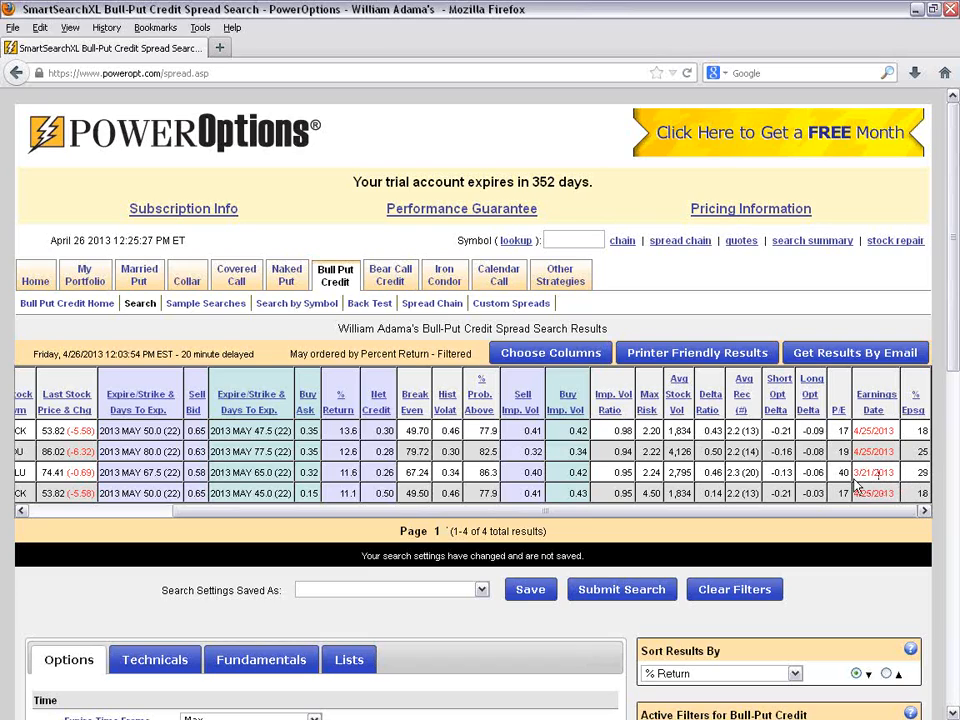
pyautogui.moveTo(512, 512); pyautogui.dragTo(354, 516)
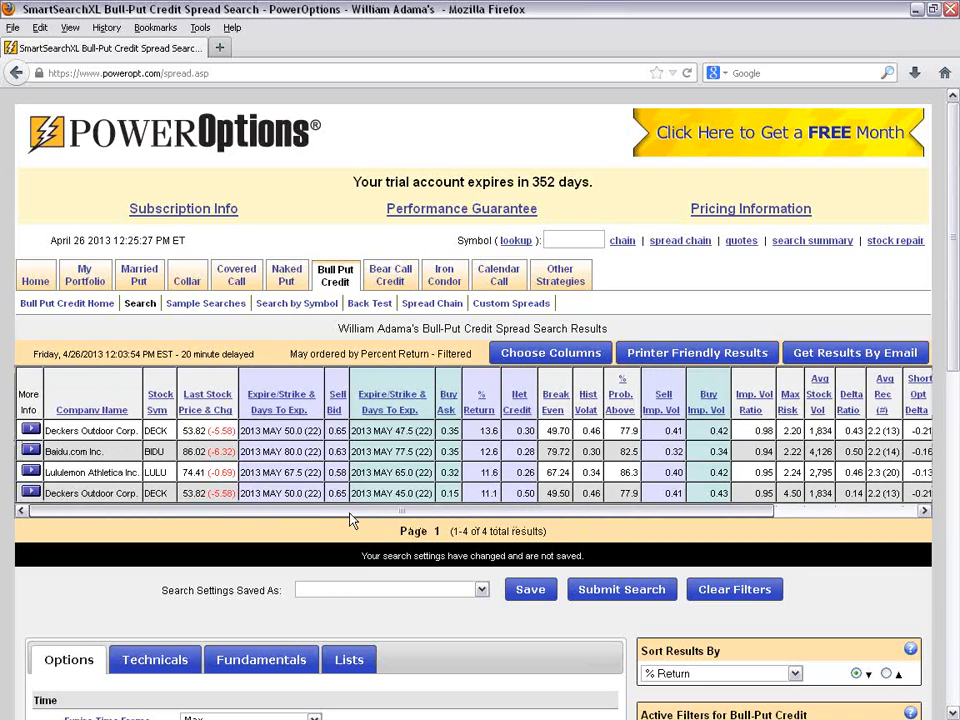
# Step: Sort the Bull Put Credit results by Probability in descending order and resubmit the search
pyautogui.scroll(-5, 483, 507)
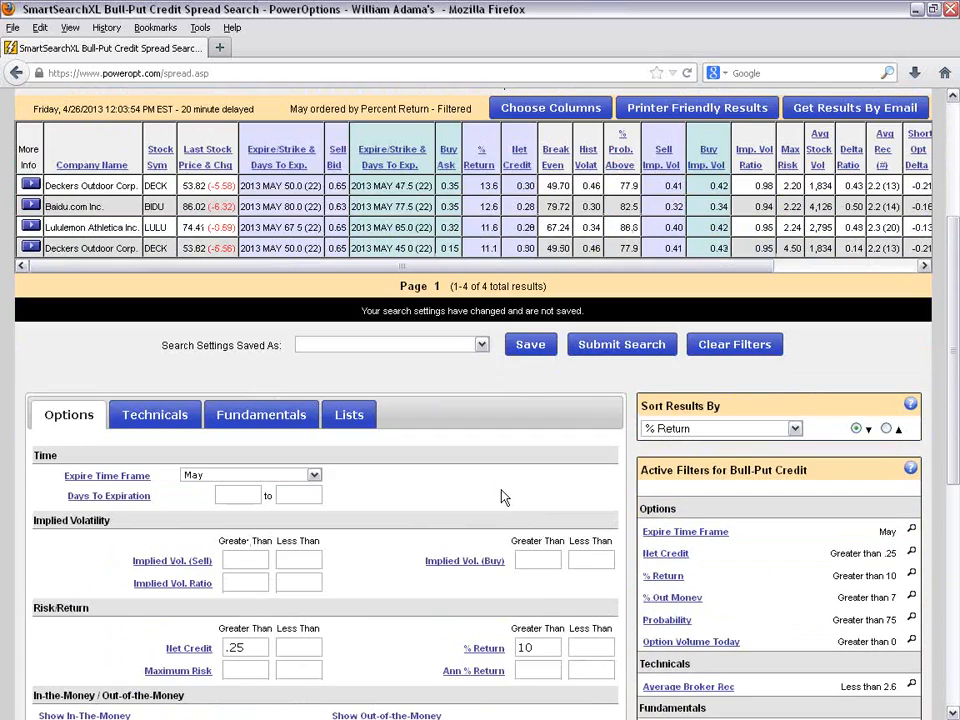
pyautogui.scroll(-1, 503, 497)
pyautogui.click(708, 393)
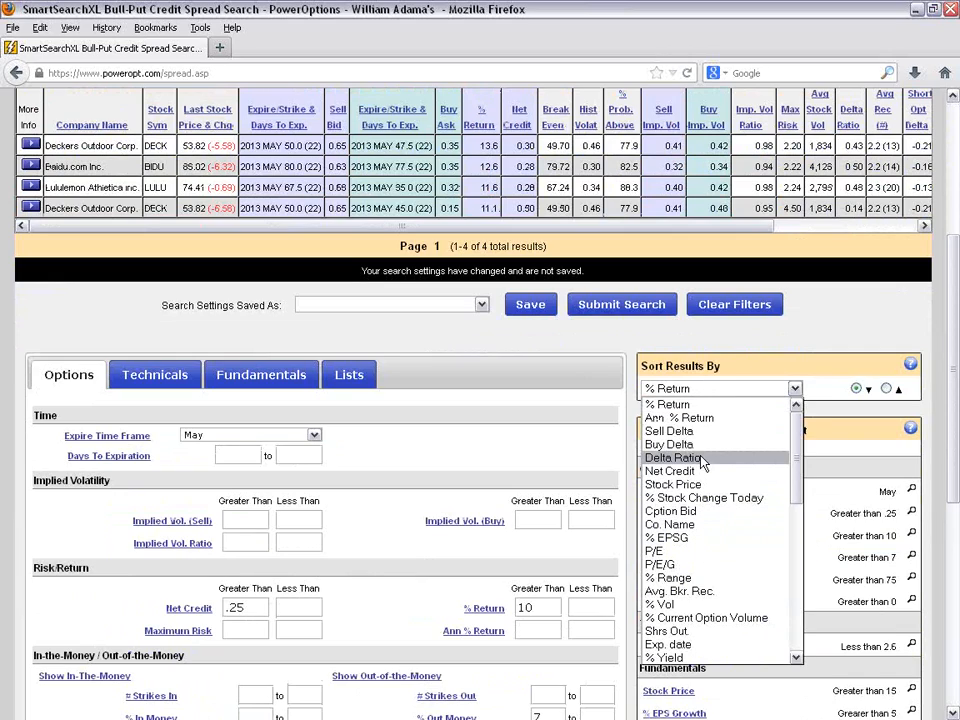
pyautogui.scroll(-1, 703, 462)
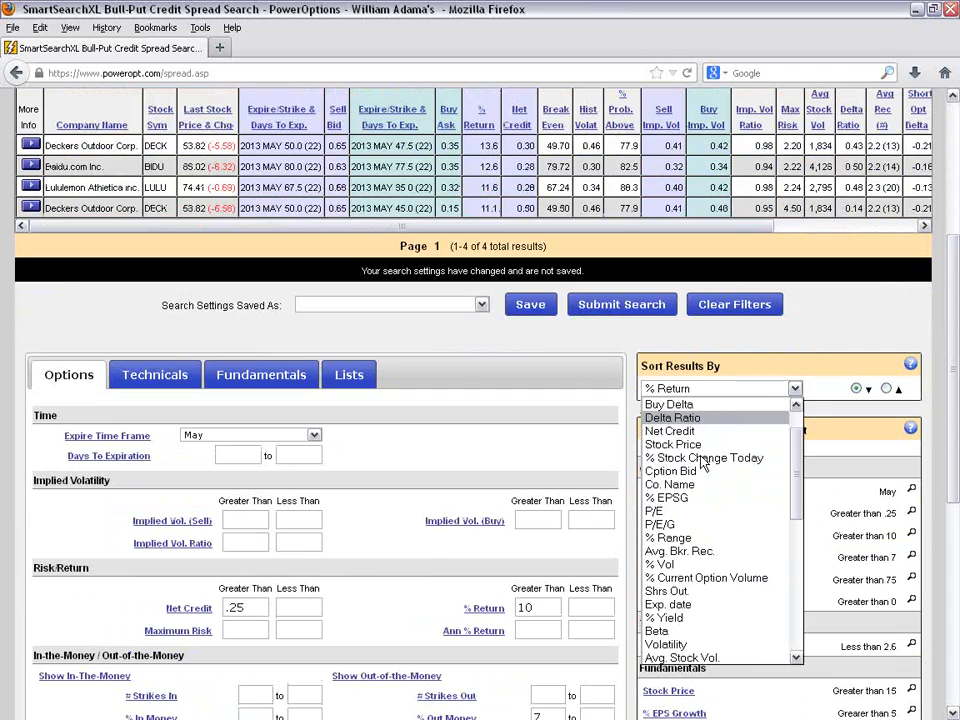
pyautogui.scroll(-1, 703, 462)
pyautogui.scroll(1, 703, 462)
pyautogui.scroll(-2, 704, 470)
pyautogui.click(675, 631)
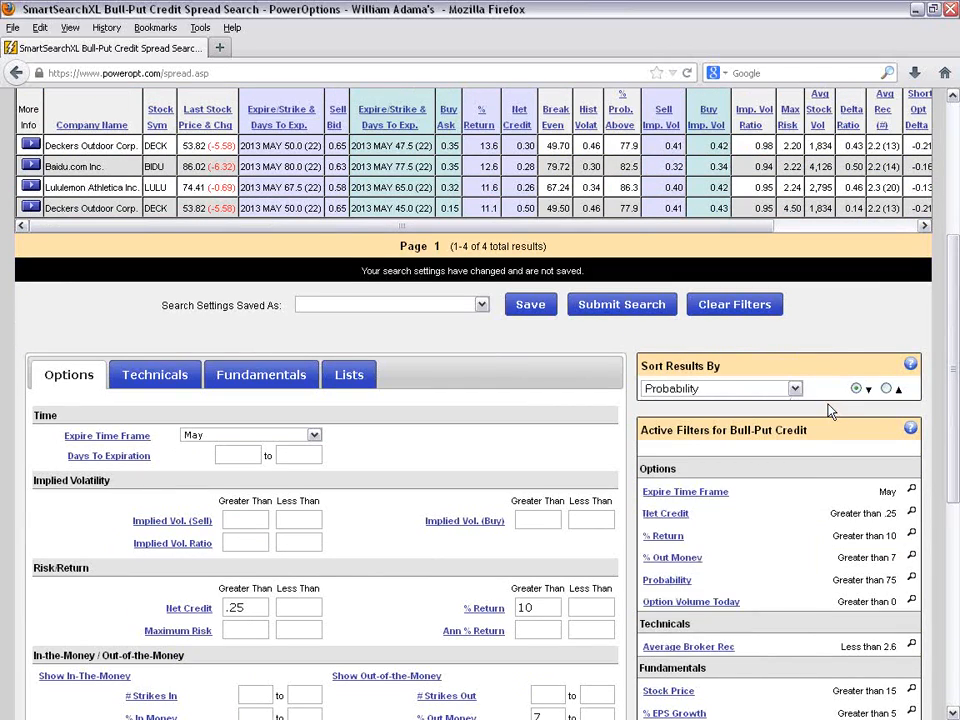
pyautogui.click(613, 306)
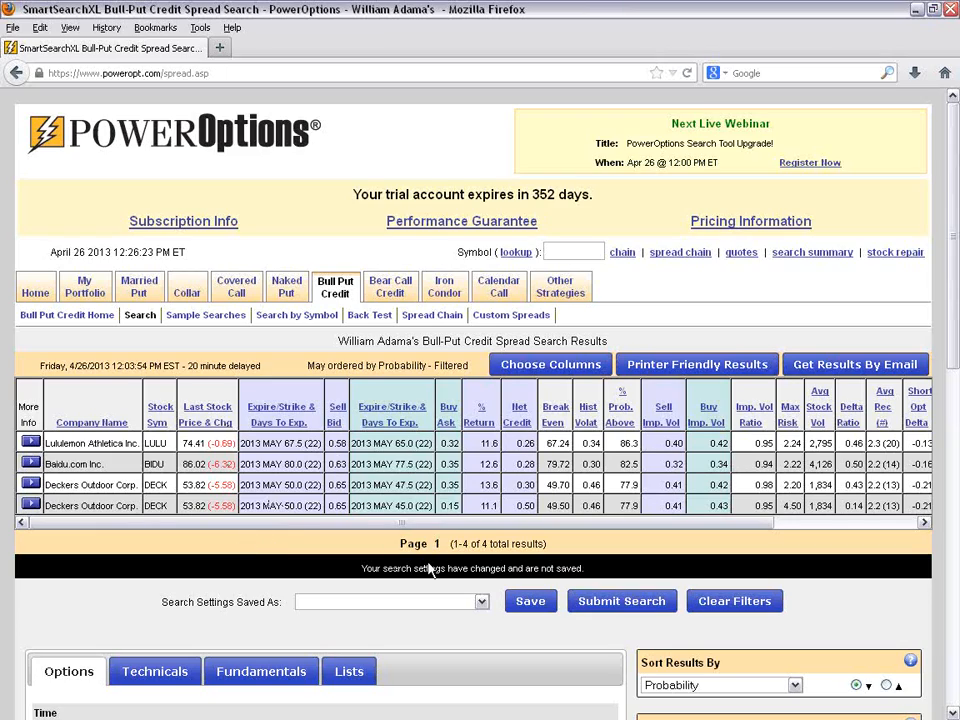
# Step: Open the search tool for the Iron Condor strategy
pyautogui.moveTo(445, 292)
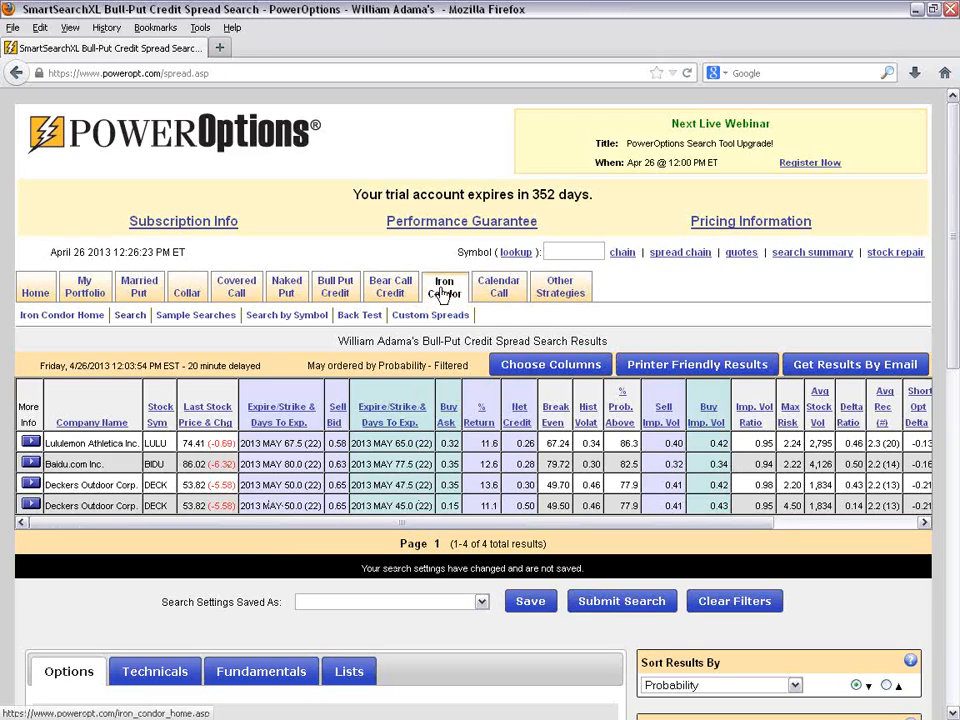
pyautogui.click(180, 318)
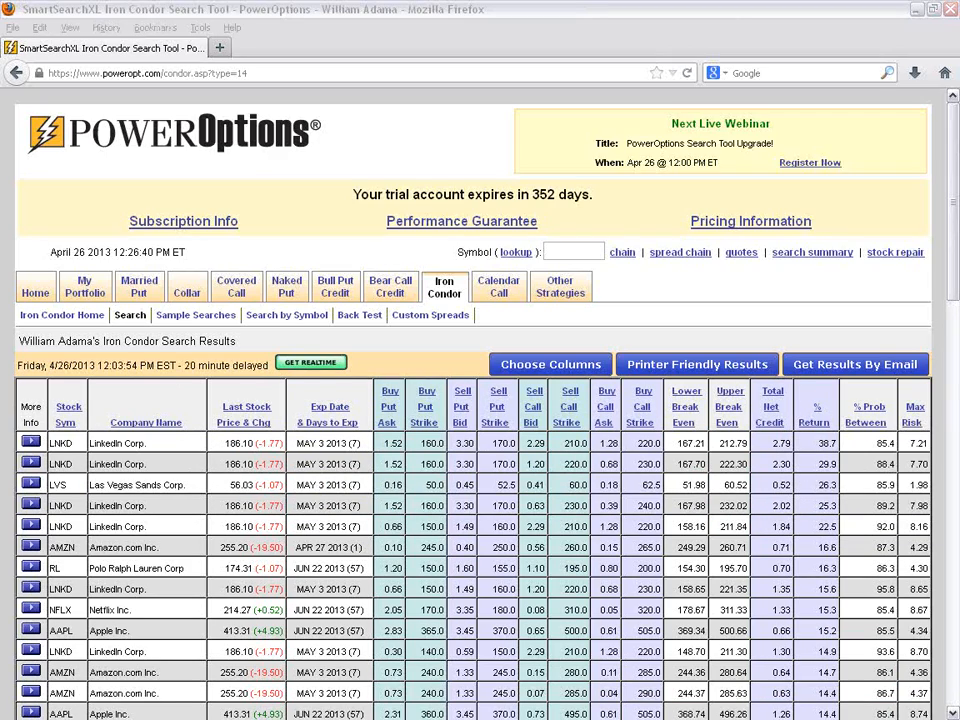
pyautogui.click(695, 318)
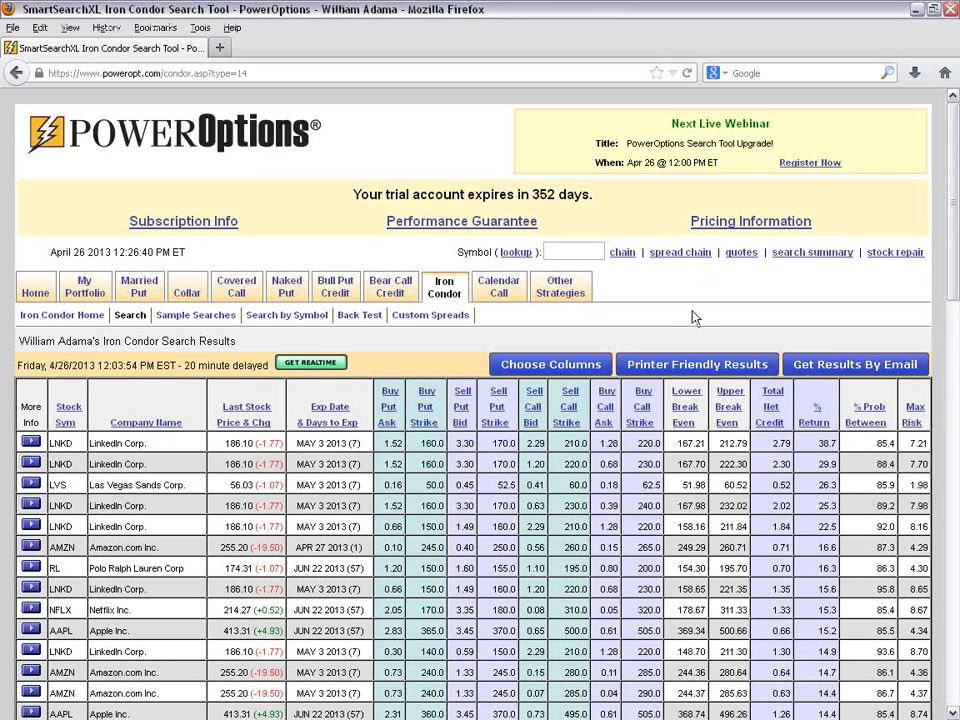
pyautogui.scroll(-2, 695, 318)
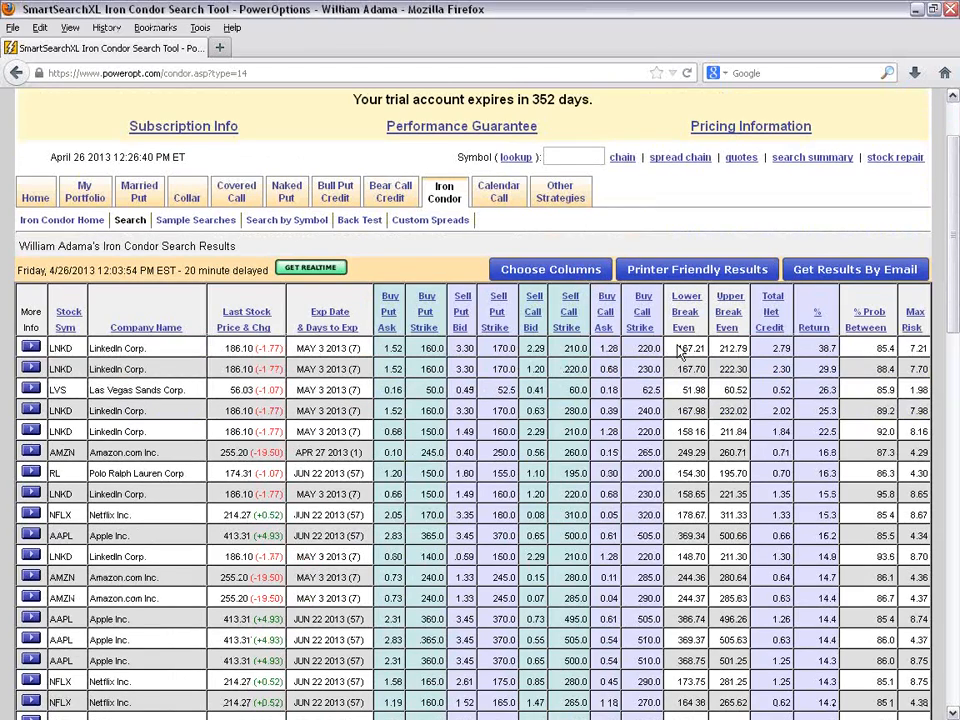
# Step: Open the Iron Condor column configuration in a maximized window and proceed to reordering the columns
pyautogui.click(585, 272)
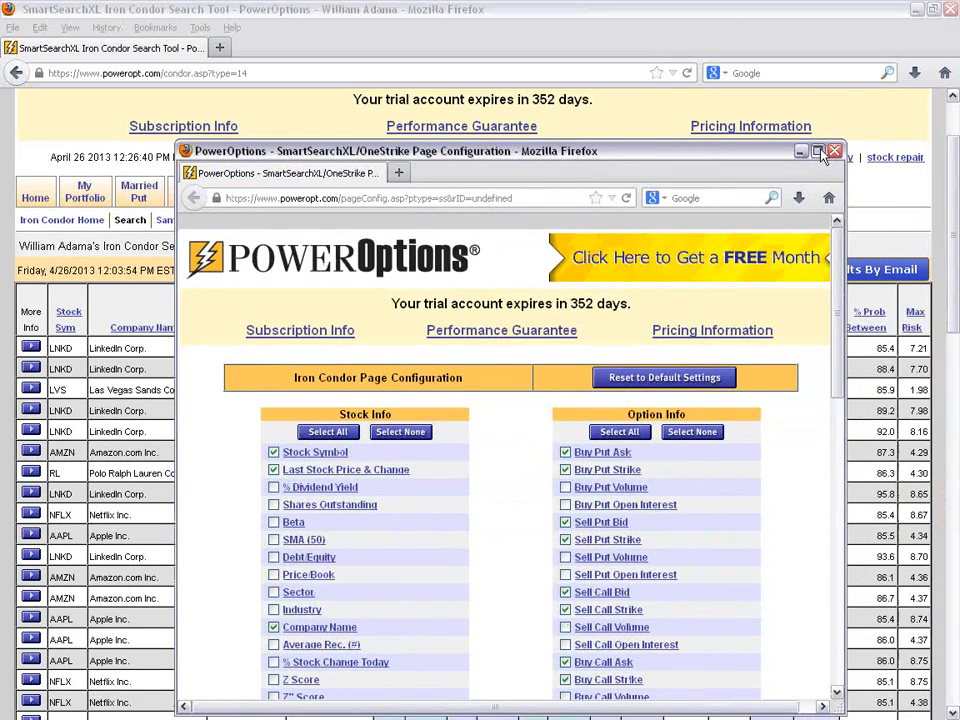
pyautogui.click(818, 152)
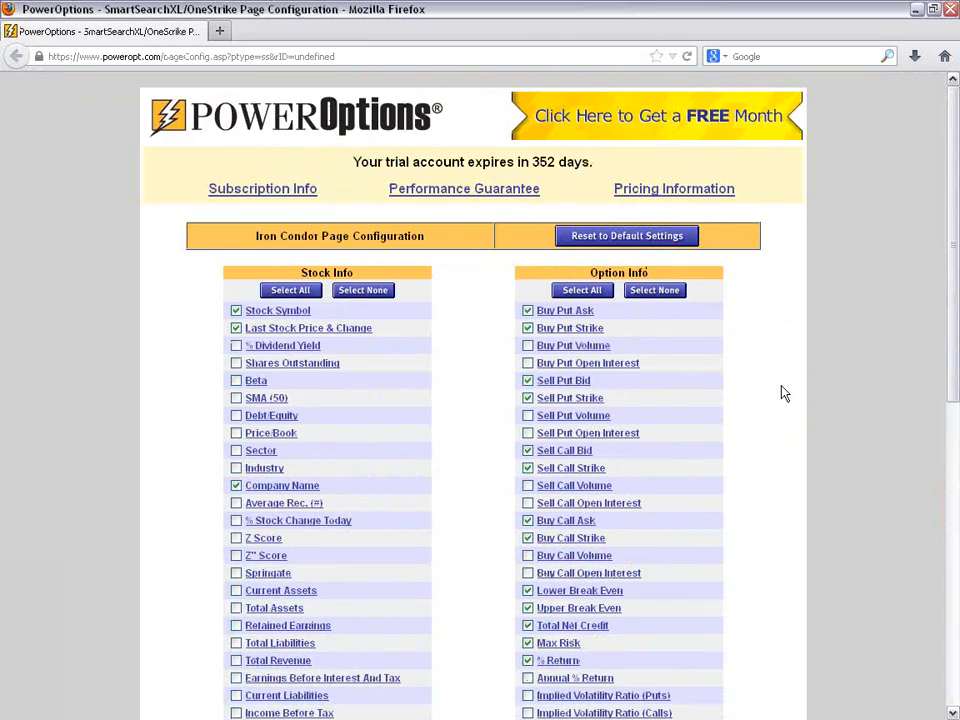
pyautogui.scroll(-2, 463, 378)
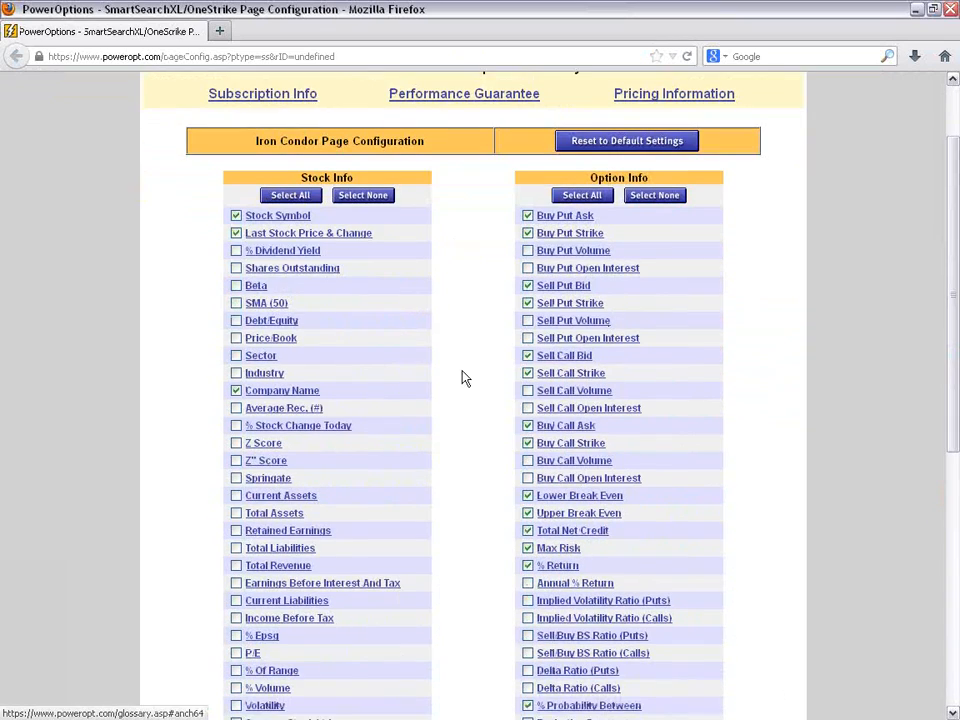
pyautogui.scroll(-7, 465, 378)
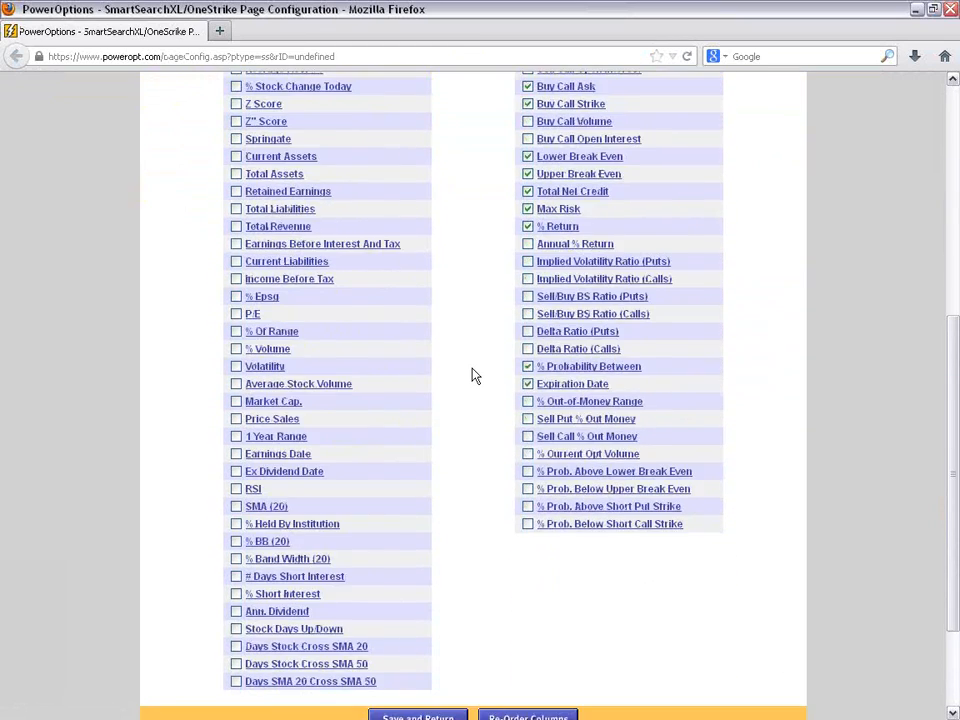
pyautogui.scroll(-3, 475, 376)
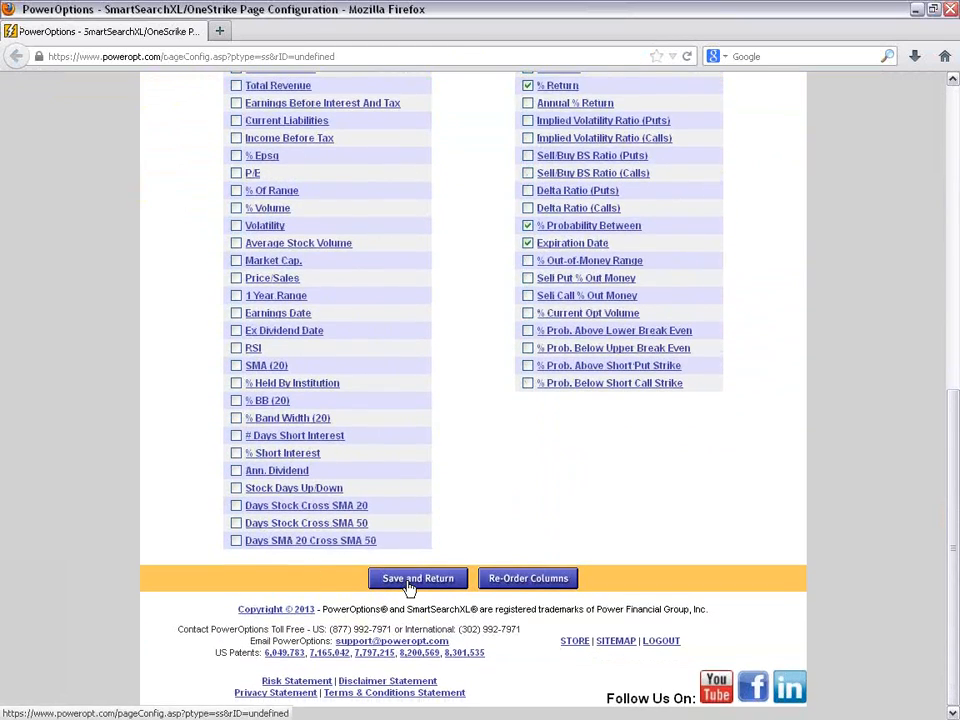
pyautogui.click(524, 580)
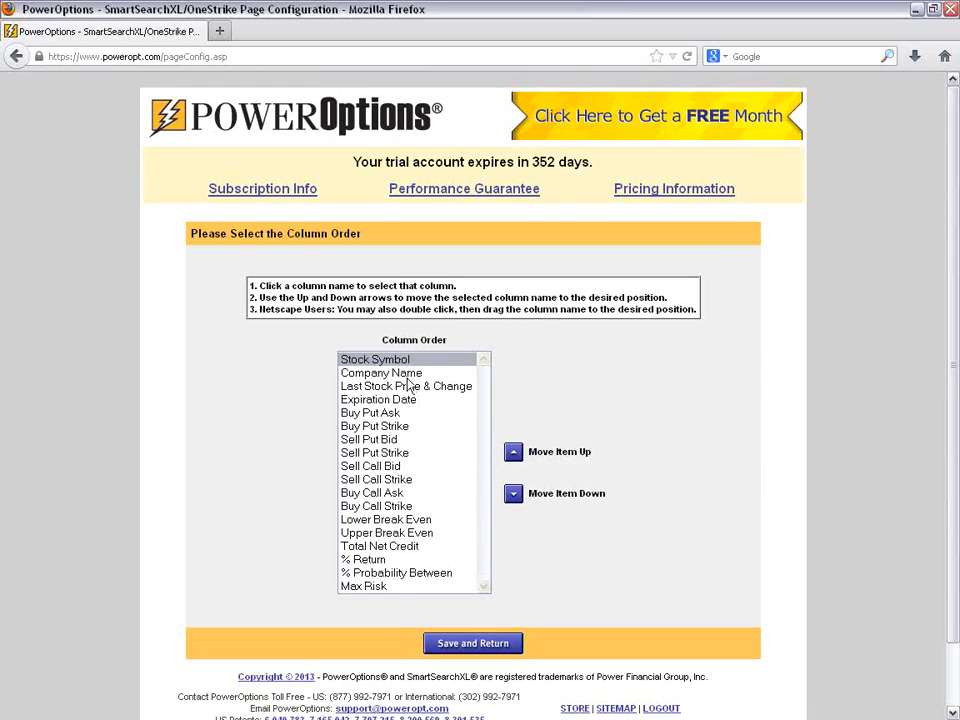
# Step: Move the % Return column directly after Company Name in the Iron Condor column order
pyautogui.click(385, 560)
pyautogui.click(514, 452)
pyautogui.doubleClick(514, 452)
pyautogui.doubleClick(514, 452)
pyautogui.doubleClick(514, 452)
pyautogui.click(514, 452)
pyautogui.doubleClick(514, 452)
pyautogui.doubleClick(514, 452)
pyautogui.click(514, 452)
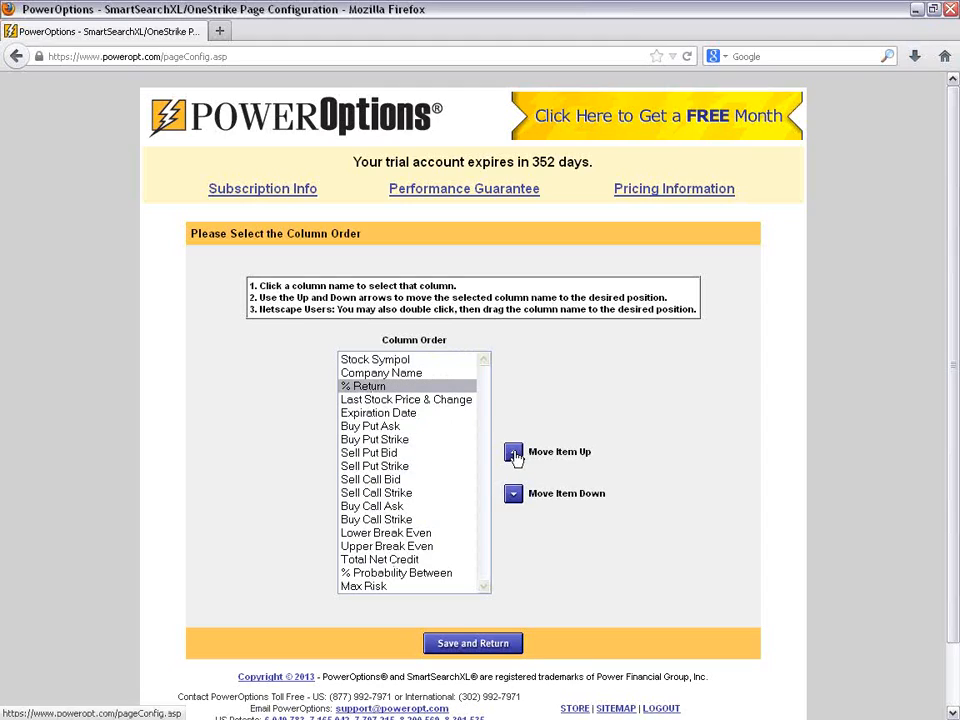
# Step: Move the % Probability Between column directly after % Return in the column order
pyautogui.click(397, 575)
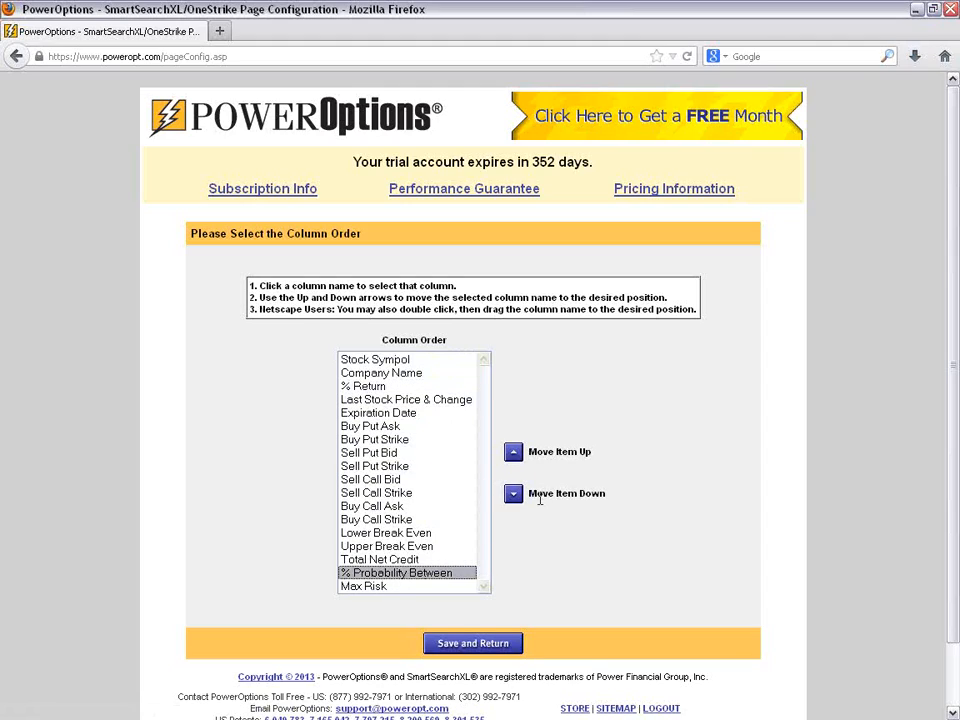
pyautogui.doubleClick(514, 452)
pyautogui.click(514, 452)
pyautogui.doubleClick(514, 452)
pyautogui.click(514, 452)
pyautogui.doubleClick(514, 452)
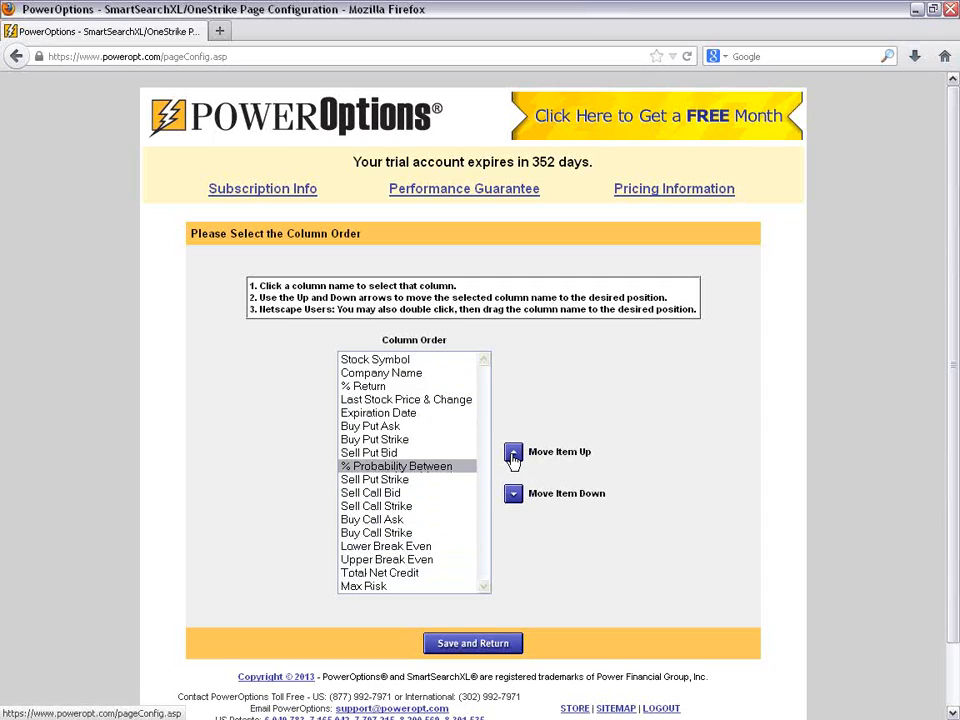
pyautogui.doubleClick(514, 452)
pyautogui.click(514, 452)
pyautogui.click(513, 455)
pyautogui.click(513, 455)
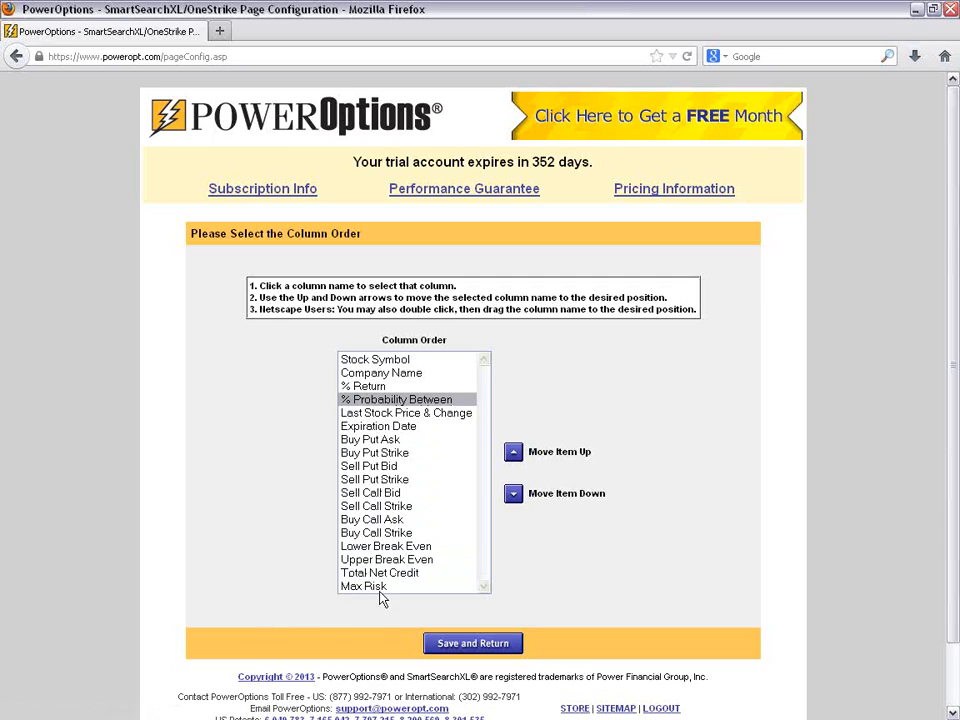
# Step: Move the Max Risk column directly after Last Stock Price & Change in the column order
pyautogui.click(372, 586)
pyautogui.click(514, 455)
pyautogui.tripleClick(514, 455)
pyautogui.doubleClick(514, 455)
pyautogui.tripleClick(514, 455)
pyautogui.doubleClick(514, 455)
pyautogui.doubleClick(514, 455)
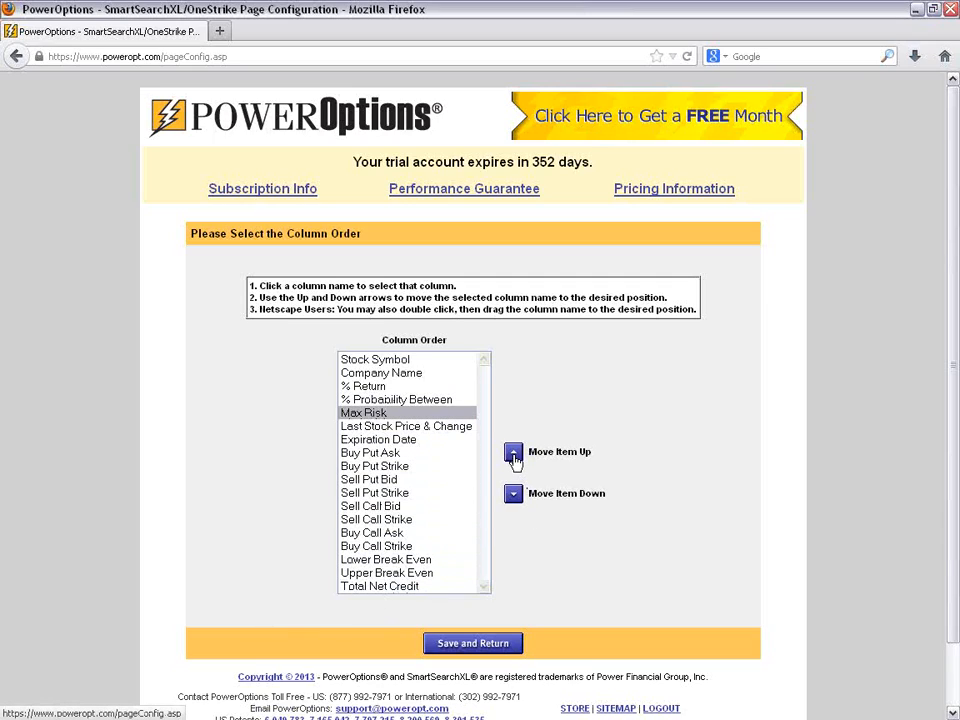
pyautogui.click(513, 494)
# Step: Move the Lower Break Even column between Max Risk and Expiration Date in the column order
pyautogui.click(405, 560)
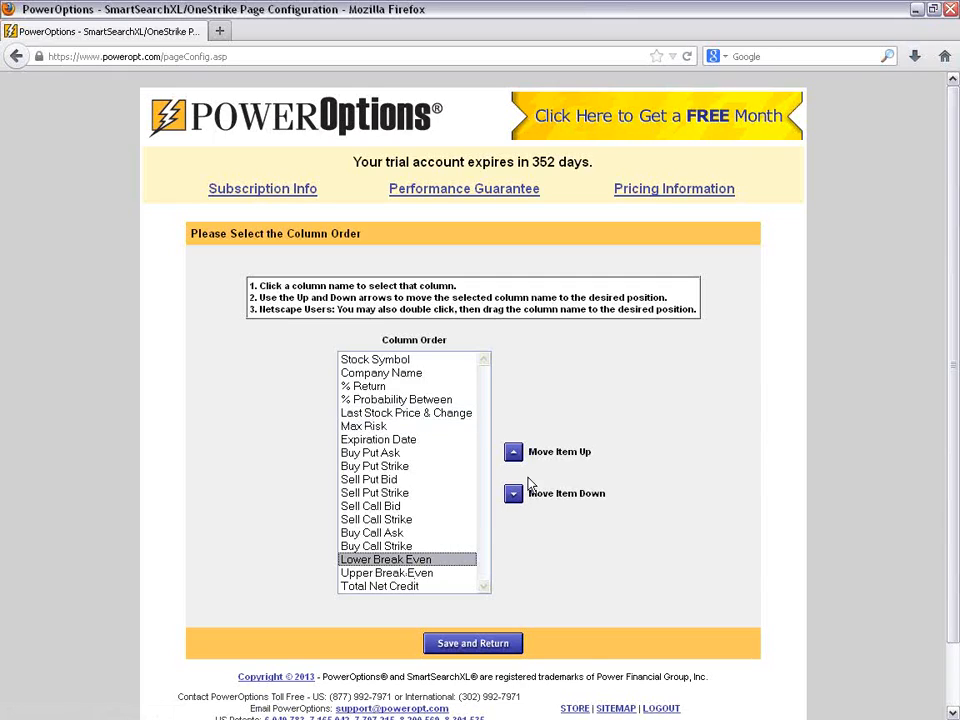
pyautogui.click(514, 455)
pyautogui.tripleClick(514, 455)
pyautogui.doubleClick(514, 455)
pyautogui.tripleClick(514, 455)
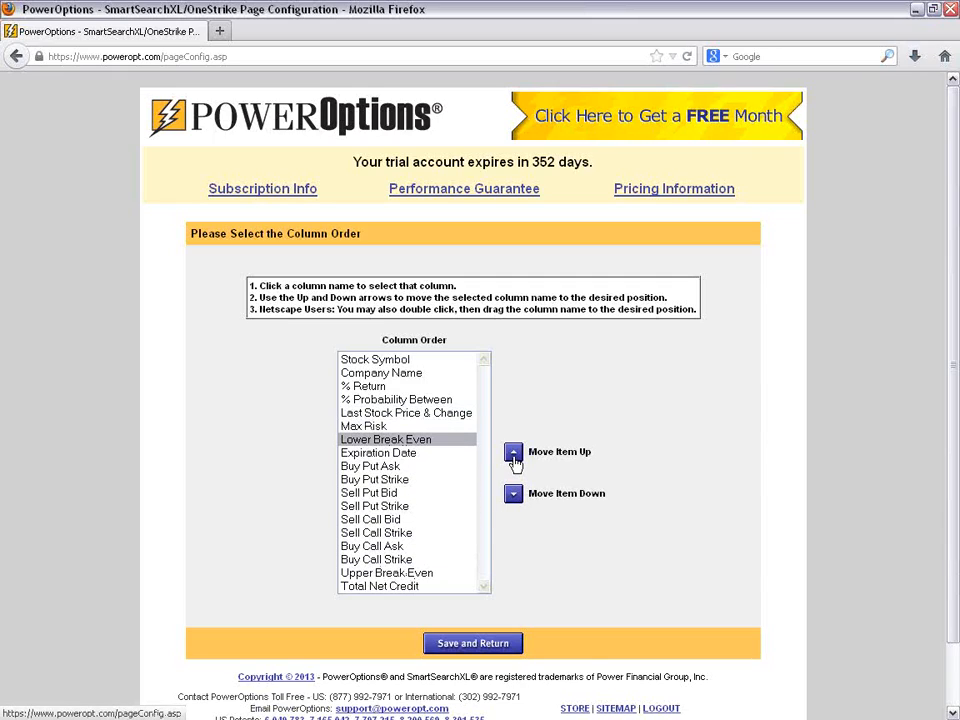
# Step: Move the Upper Break Even column directly after Lower Break Even in the column order
pyautogui.click(410, 577)
pyautogui.click(514, 455)
pyautogui.doubleClick(514, 455)
pyautogui.tripleClick(514, 455)
pyautogui.tripleClick(514, 455)
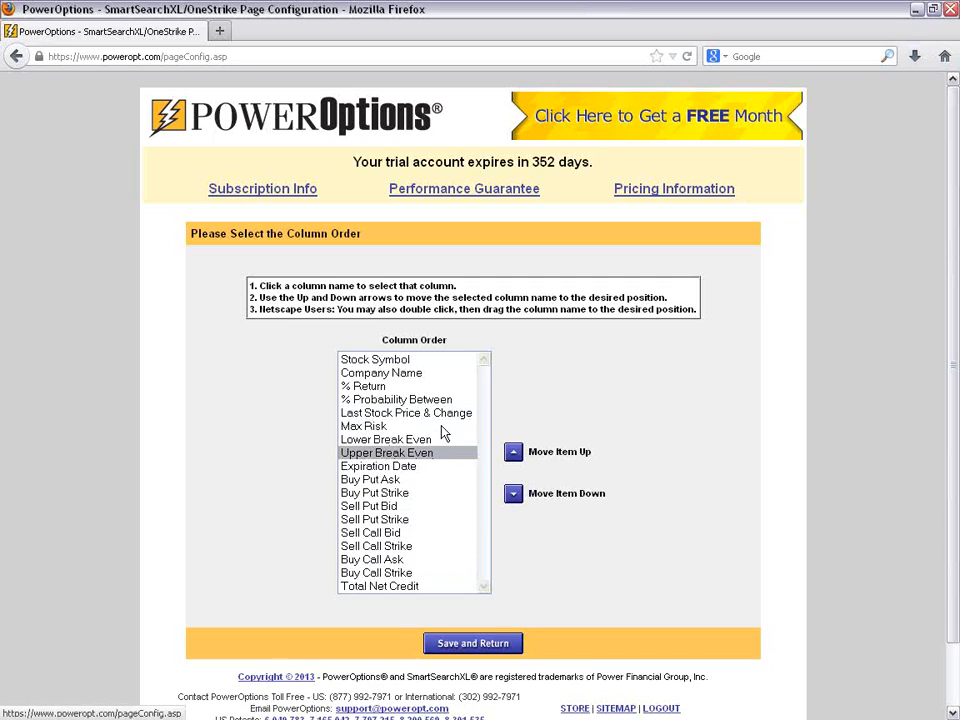
# Step: Move the Total Net Credit column between Max Risk and Lower Break Even in the column order
pyautogui.click(428, 586)
pyautogui.click(513, 455)
pyautogui.doubleClick(513, 455)
pyautogui.tripleClick(513, 455)
pyautogui.doubleClick(513, 455)
pyautogui.tripleClick(513, 455)
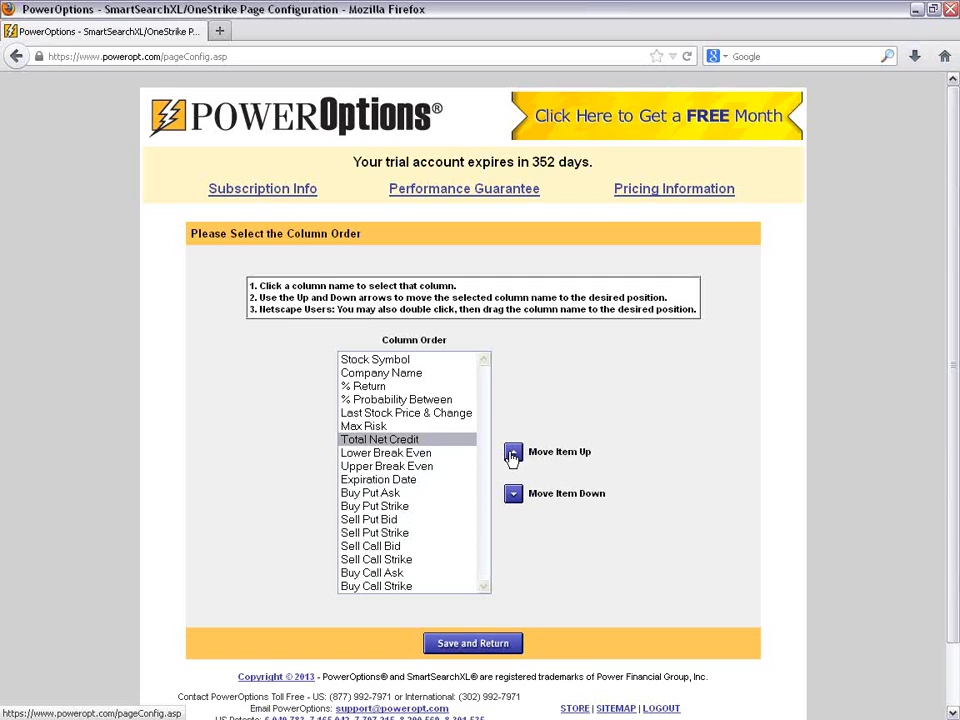
# Step: Move the Total Net Credit column directly after Company Name, then save the column order and reload the search results
pyautogui.doubleClick(513, 455)
pyautogui.doubleClick(513, 455)
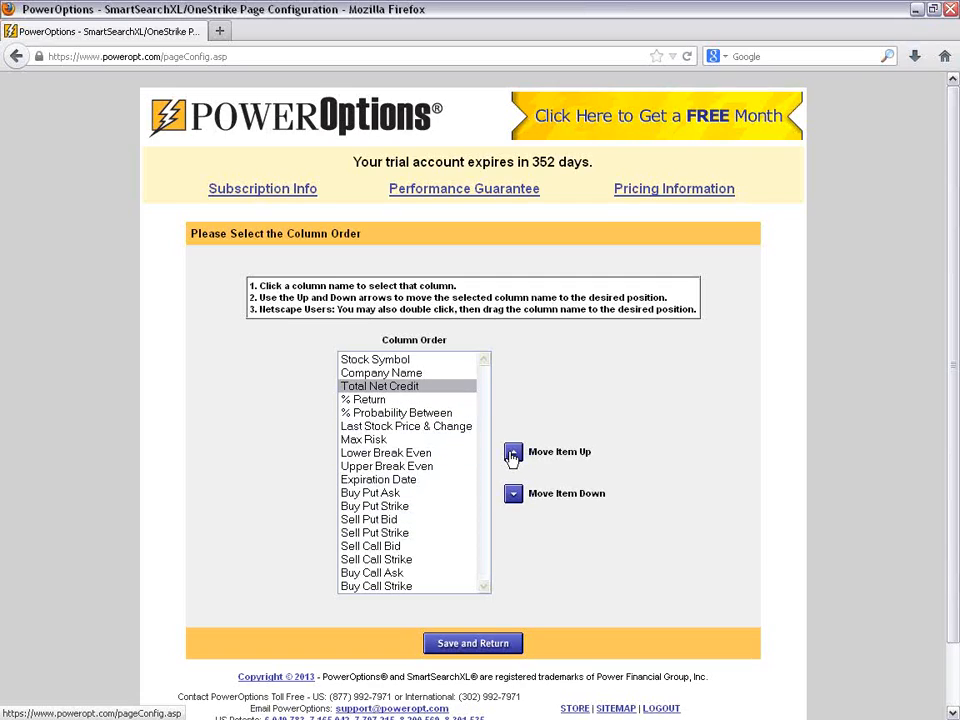
pyautogui.click(511, 648)
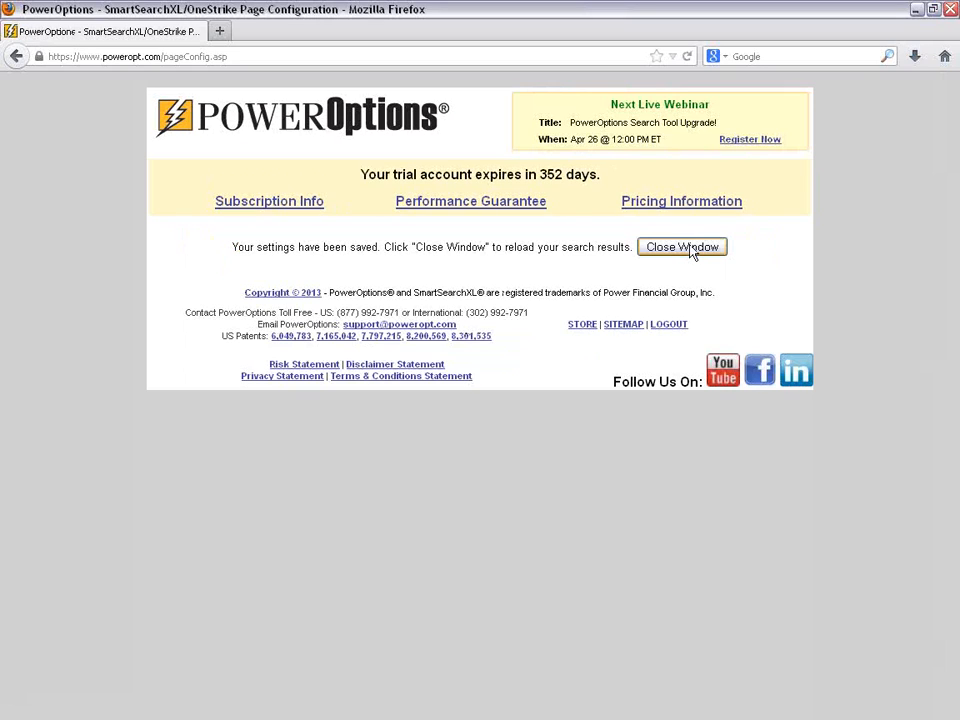
pyautogui.click(689, 249)
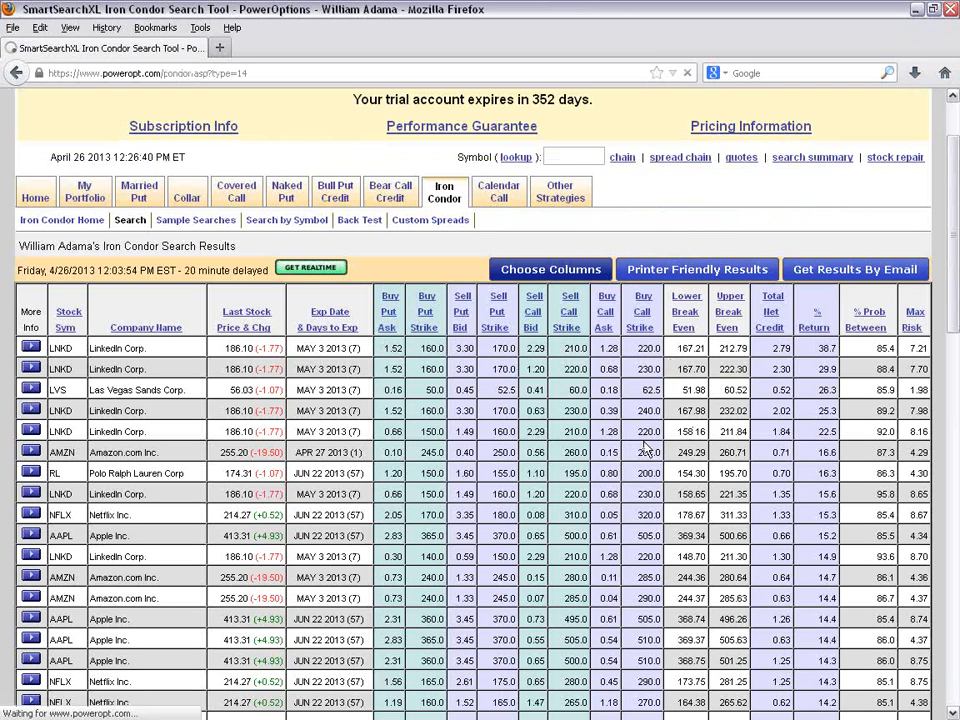
# Step: Mark the reordered column headers and the leg prices of the first Iron Condor result with the highlighter
pyautogui.scroll(-2, 615, 452)
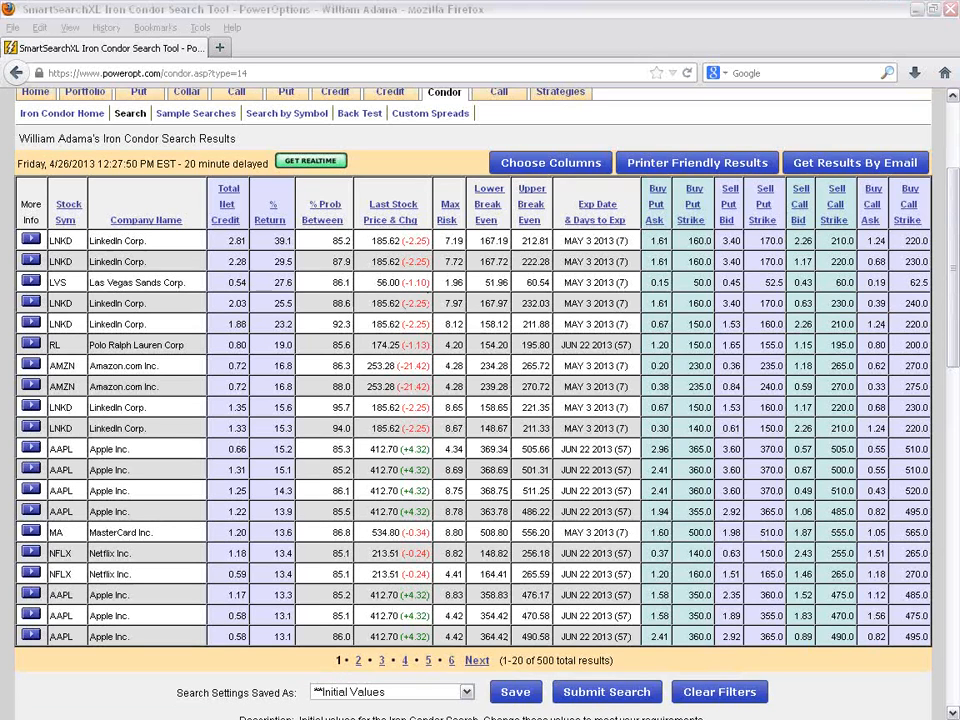
pyautogui.moveTo(215, 187)
pyautogui.mouseDown()
pyautogui.moveTo(217, 204)
pyautogui.moveTo(287, 222)
pyautogui.mouseUp()
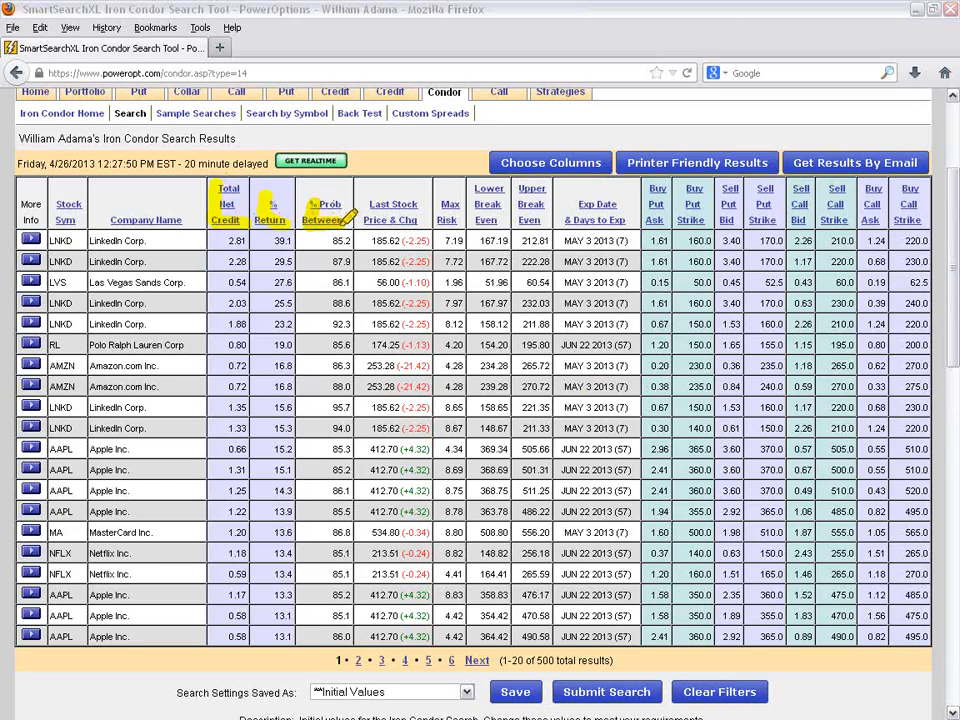
pyautogui.moveTo(383, 212)
pyautogui.mouseDown()
pyautogui.moveTo(549, 213)
pyautogui.moveTo(580, 240)
pyautogui.moveTo(830, 241)
pyautogui.mouseUp()
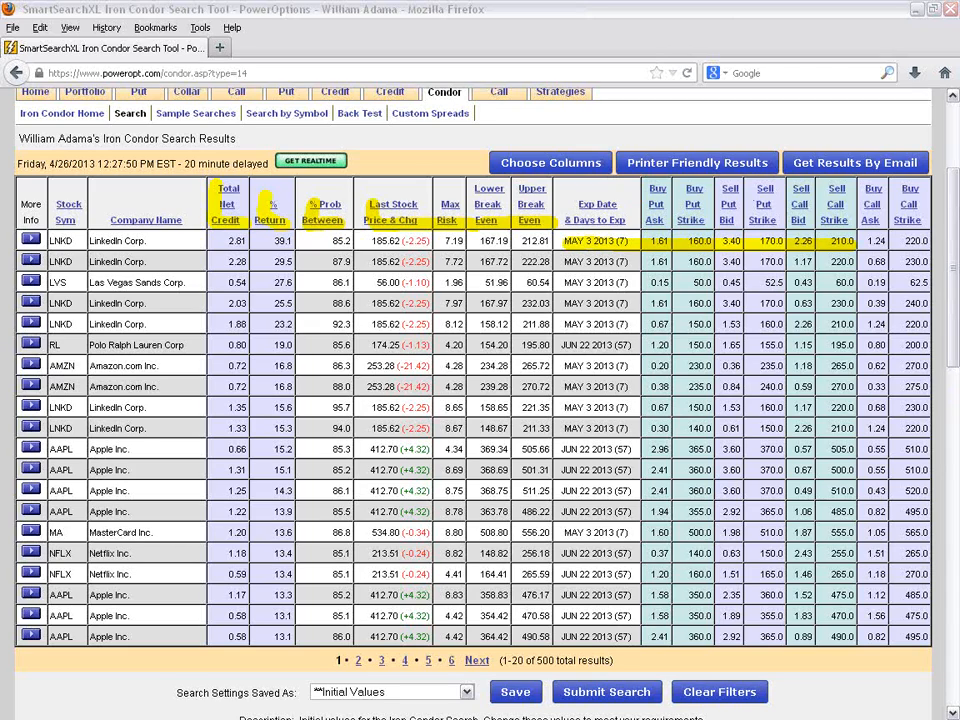
# Step: Highlight the short put and short call out-of-the-money filters and the Price/Strike Price filters for puts and calls
pyautogui.moveTo(943, 189); pyautogui.dragTo(950, 427)
pyautogui.scroll(2, 463, 294)
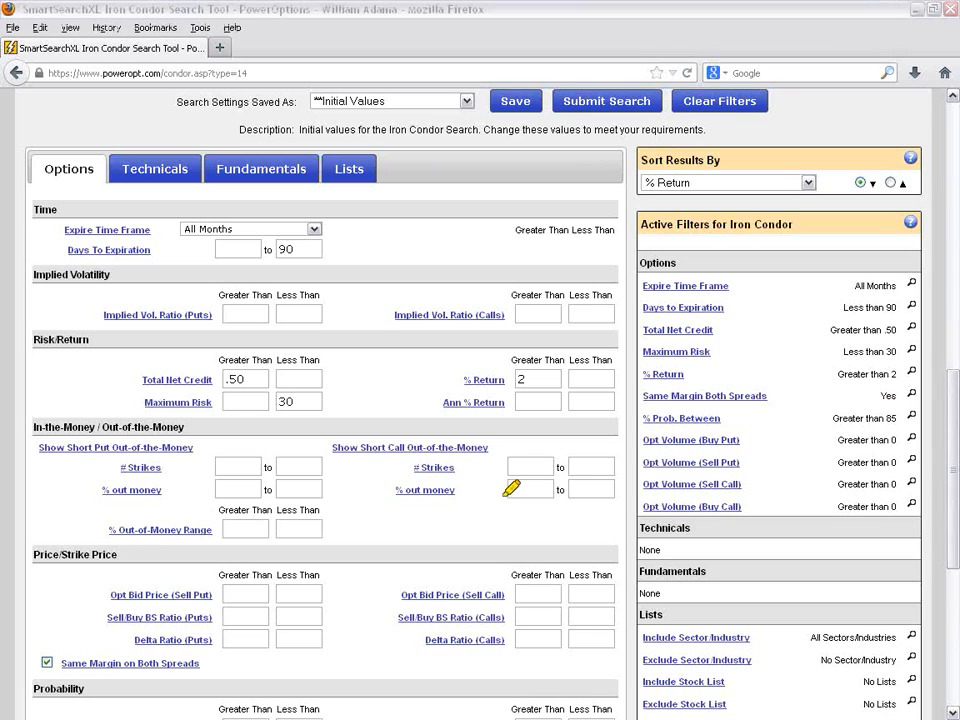
pyautogui.moveTo(332, 448); pyautogui.dragTo(495, 447)
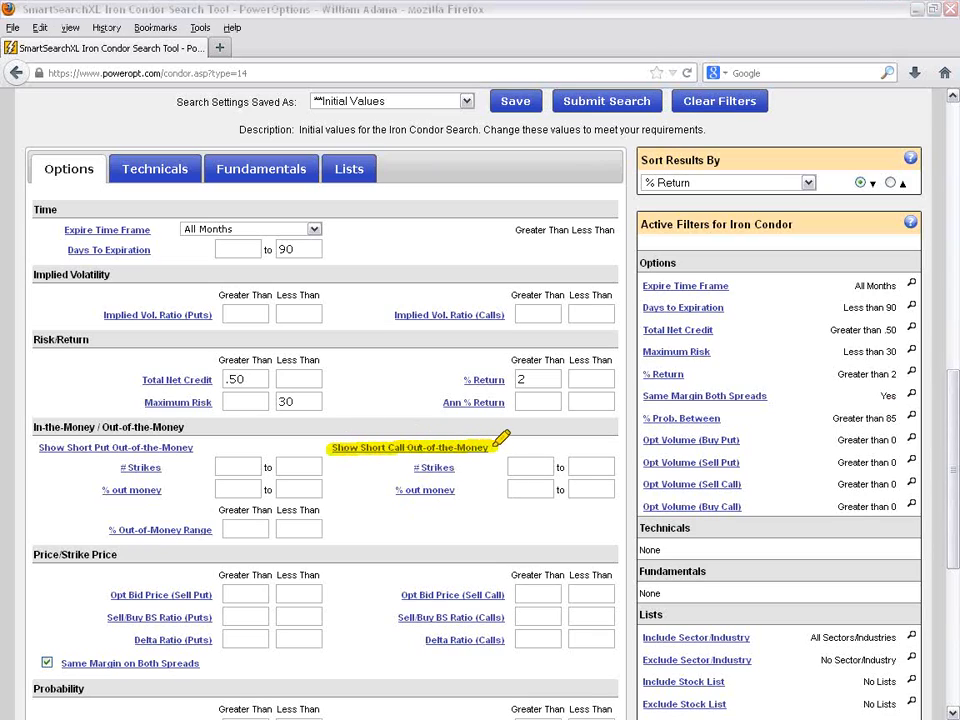
pyautogui.moveTo(34, 448); pyautogui.dragTo(188, 447)
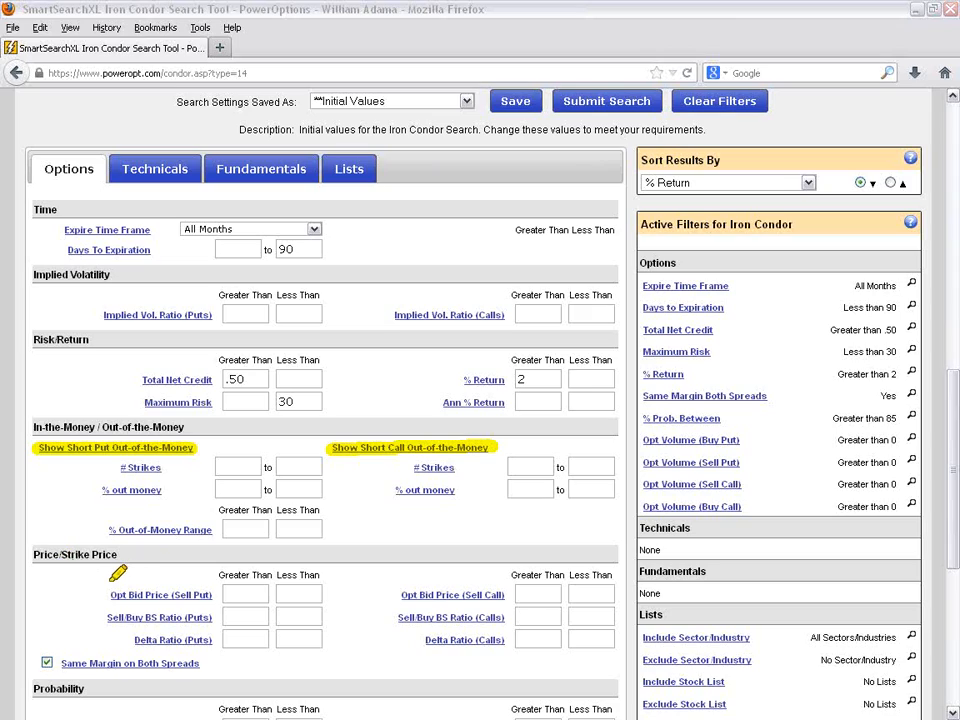
pyautogui.moveTo(102, 594)
pyautogui.mouseDown()
pyautogui.moveTo(209, 594)
pyautogui.moveTo(207, 622)
pyautogui.moveTo(138, 640)
pyautogui.mouseUp()
pyautogui.moveTo(419, 588)
pyautogui.mouseDown()
pyautogui.moveTo(456, 645)
pyautogui.moveTo(512, 645)
pyautogui.mouseUp()
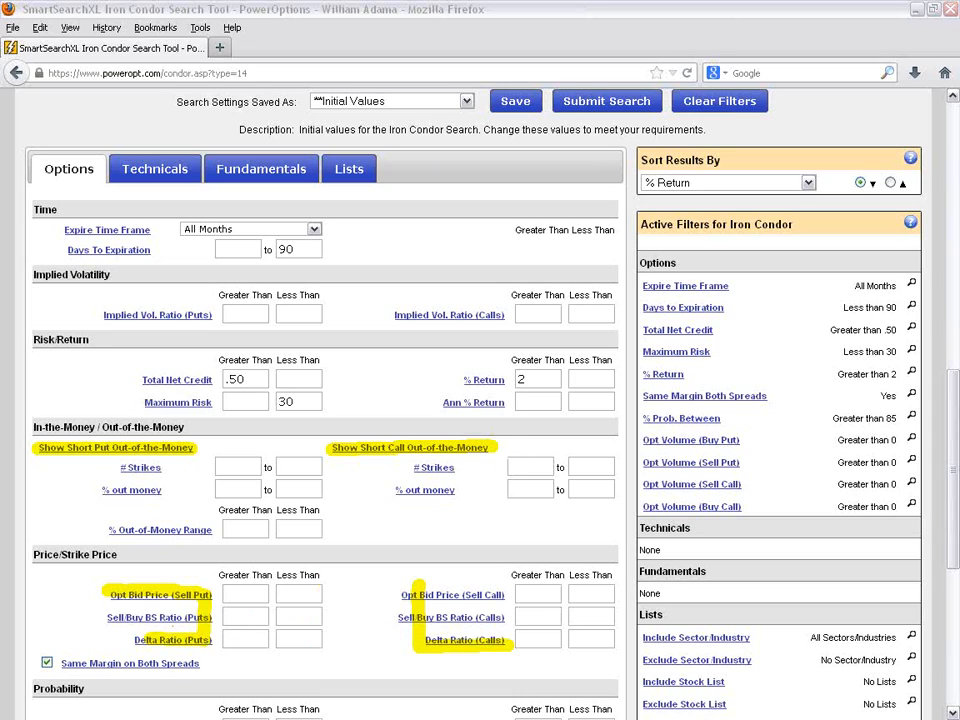
# Step: Examine the Iron Condor probability filters and the definitions of % Prob. Above Short Put Strike and Above Short Put BE
pyautogui.moveTo(953, 416); pyautogui.dragTo(955, 528)
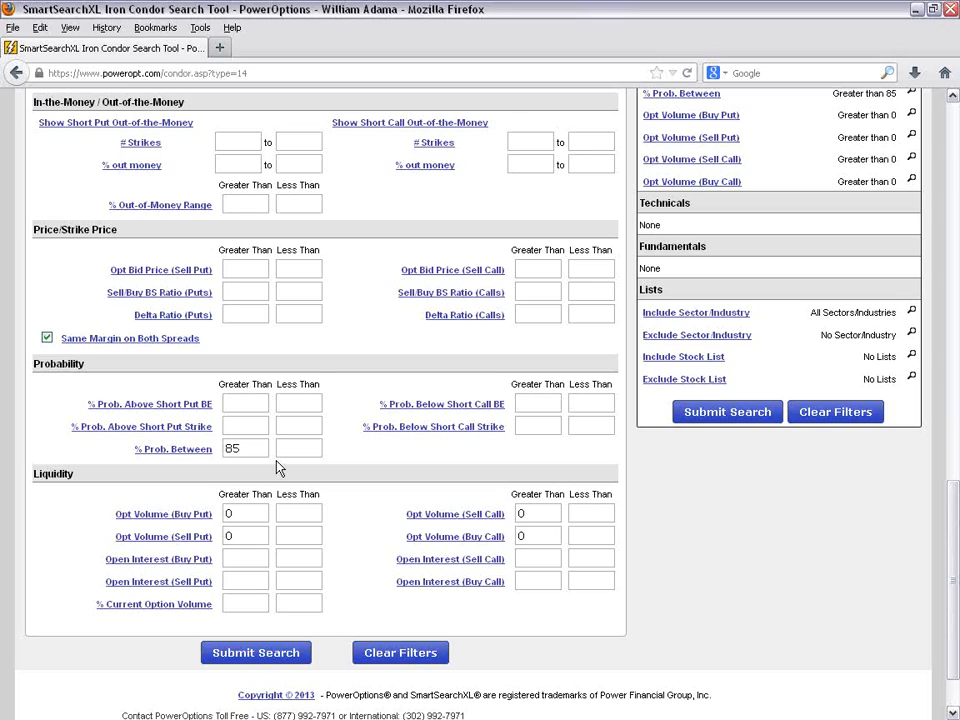
pyautogui.doubleClick(253, 449)
pyautogui.moveTo(175, 415)
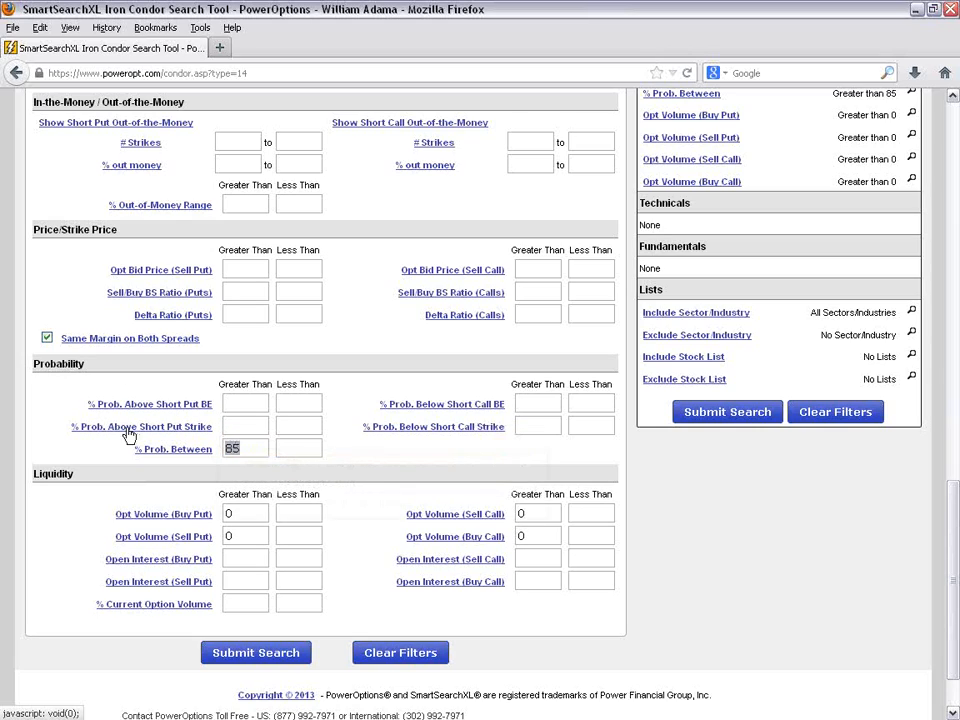
pyautogui.moveTo(152, 437)
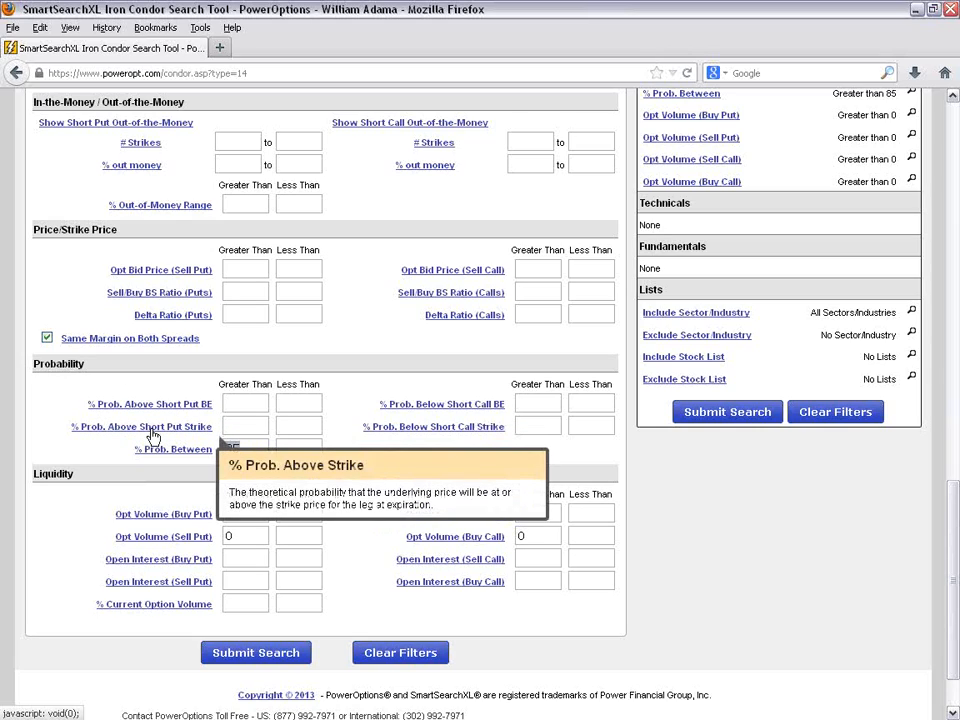
pyautogui.click(257, 425)
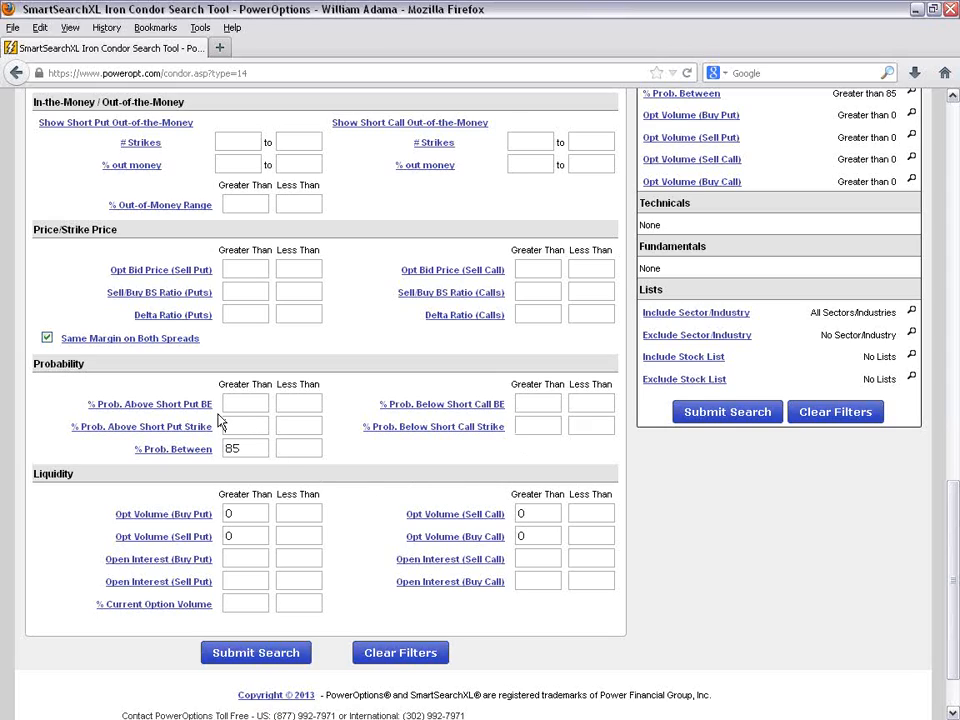
pyautogui.moveTo(215, 416)
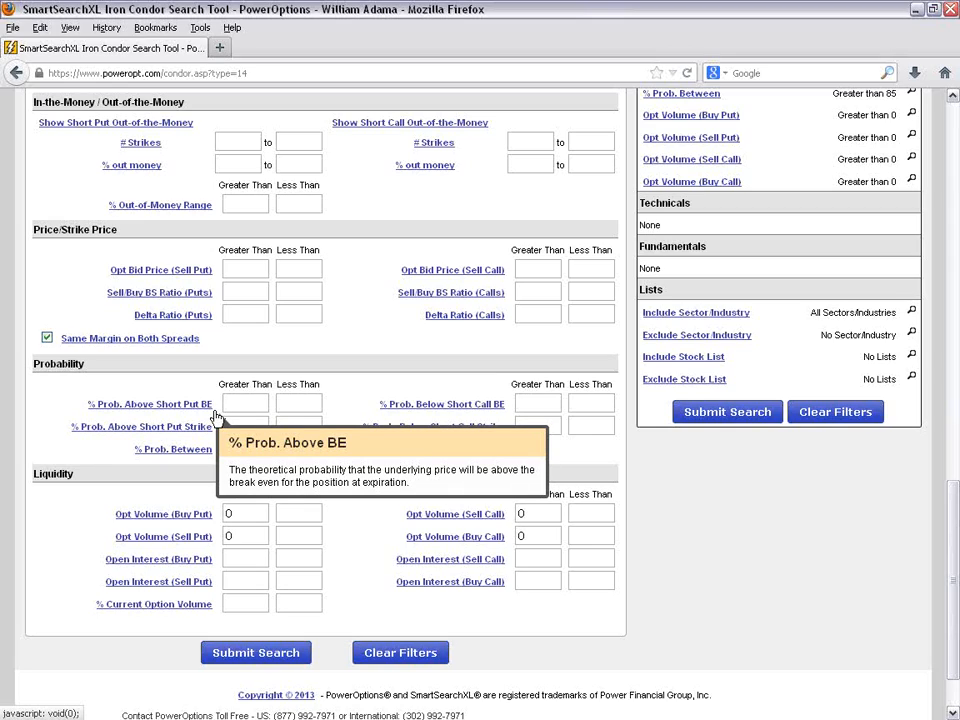
pyautogui.moveTo(470, 410)
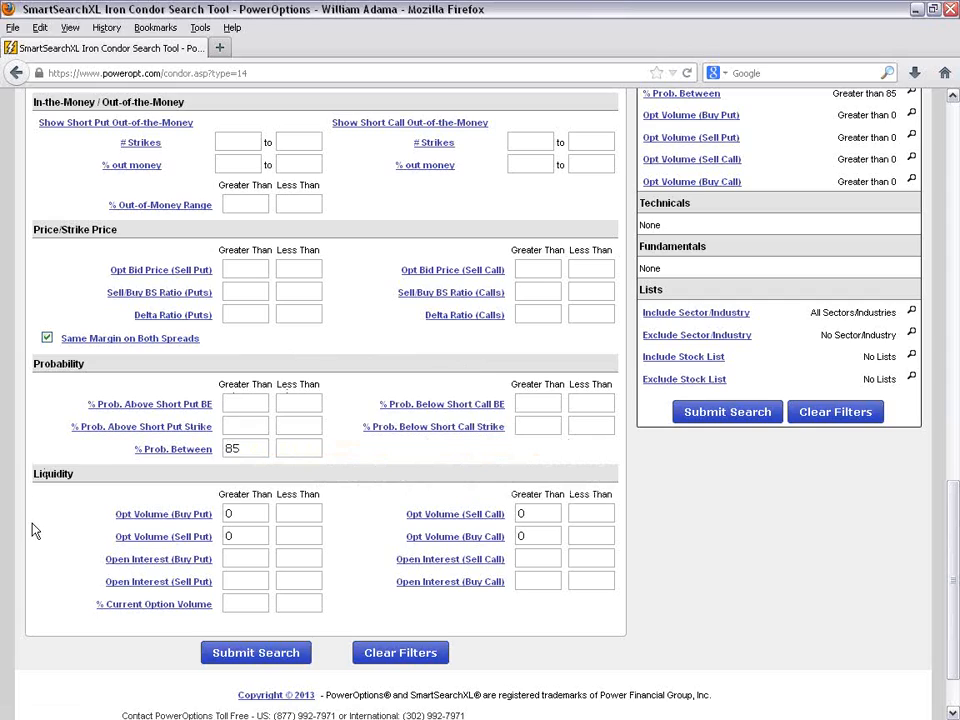
pyautogui.click(252, 425)
pyautogui.moveTo(399, 525)
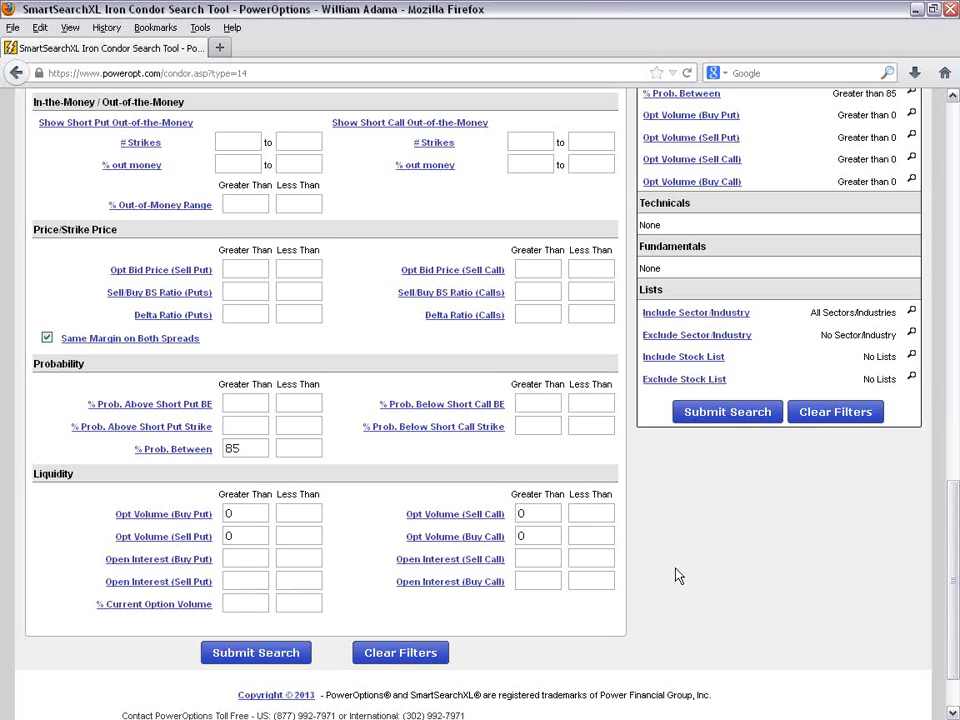
# Step: Highlight the active Iron Condor filters from Days to Expiration through the option volumes, plus the Technicals and Fundamentals entries
pyautogui.scroll(2, 676, 574)
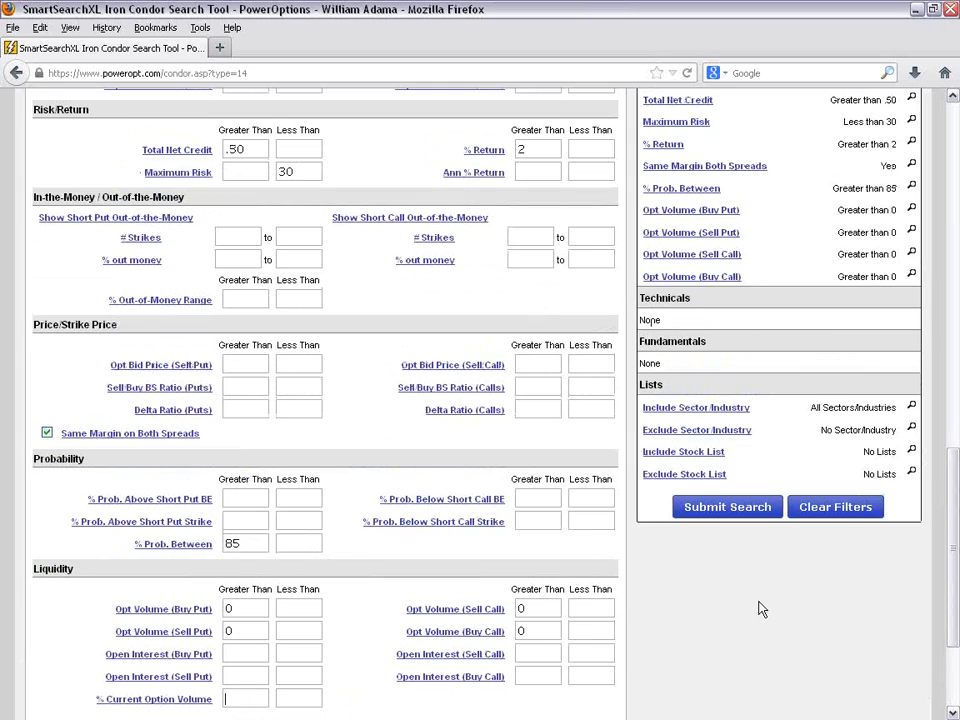
pyautogui.scroll(2, 343, 428)
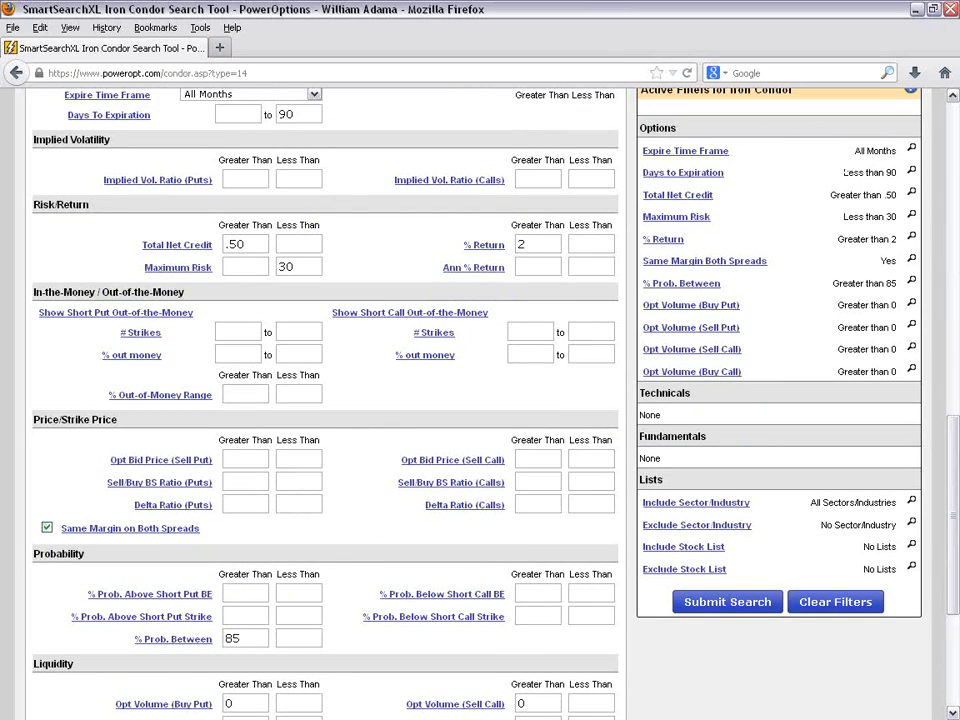
pyautogui.hotkey('alt', 'Tab')
pyautogui.moveTo(638, 174); pyautogui.dragTo(734, 173)
pyautogui.click(727, 195)
pyautogui.click(712, 217)
pyautogui.click(691, 242)
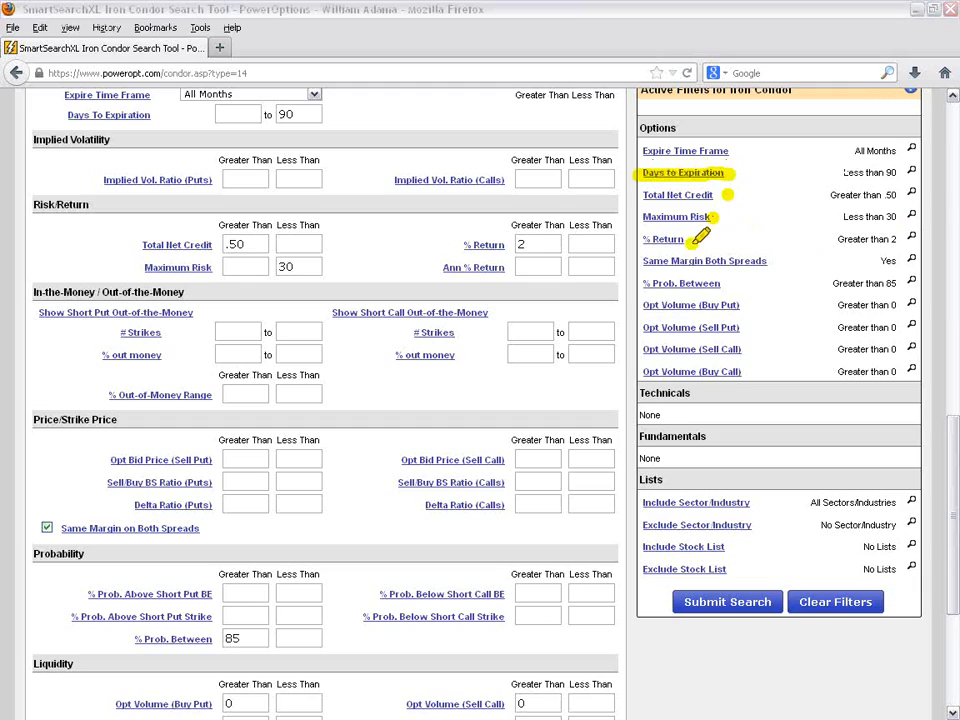
pyautogui.click(764, 260)
pyautogui.click(728, 285)
pyautogui.moveTo(752, 295); pyautogui.dragTo(750, 366)
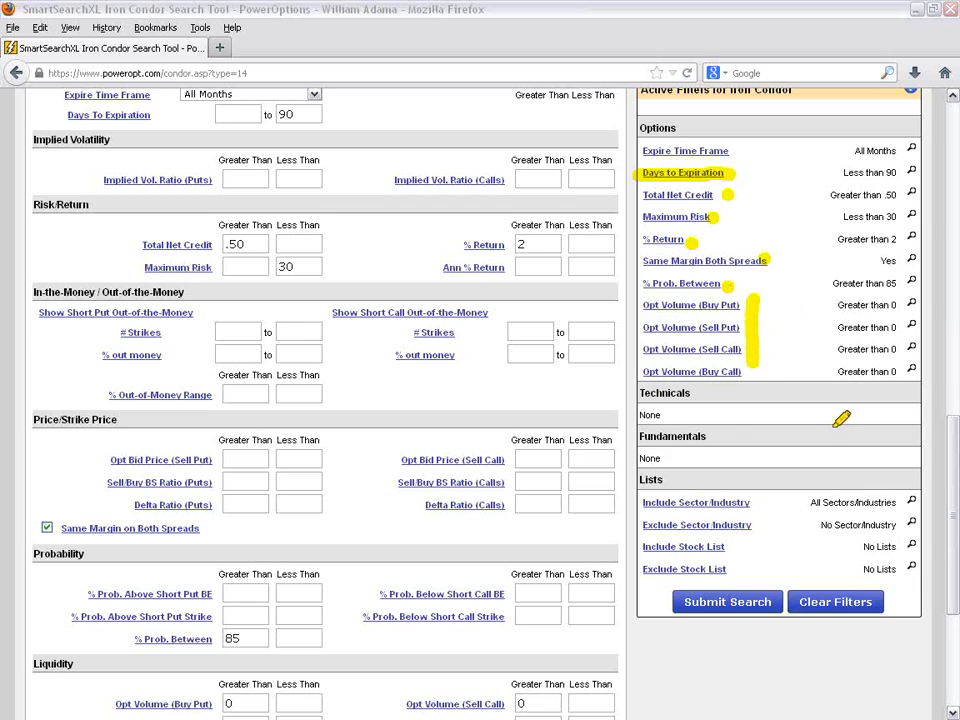
pyautogui.moveTo(640, 414); pyautogui.dragTo(670, 414)
pyautogui.moveTo(640, 458); pyautogui.dragTo(660, 458)
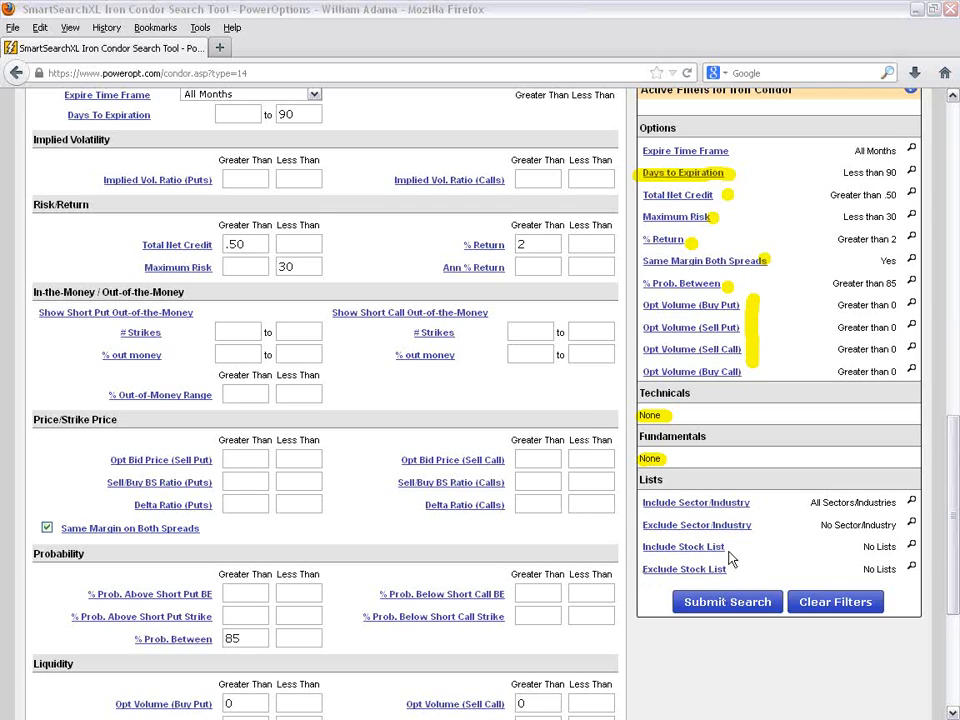
# Step: Set the Iron Condor search to include the Index`s and ETFs stock list
pyautogui.moveTo(722, 557)
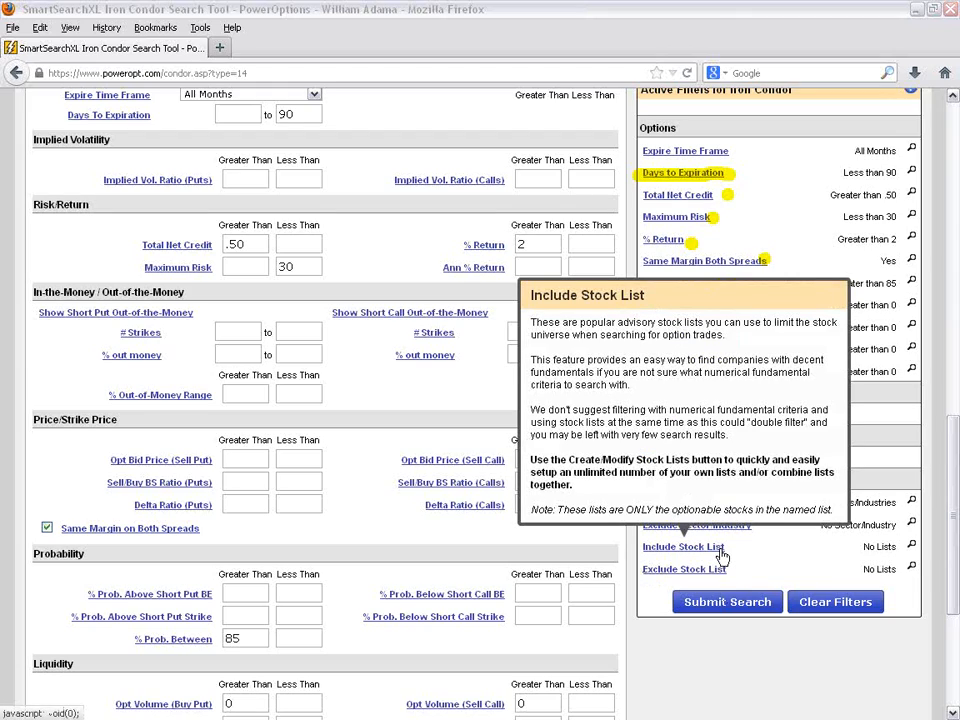
pyautogui.click(911, 548)
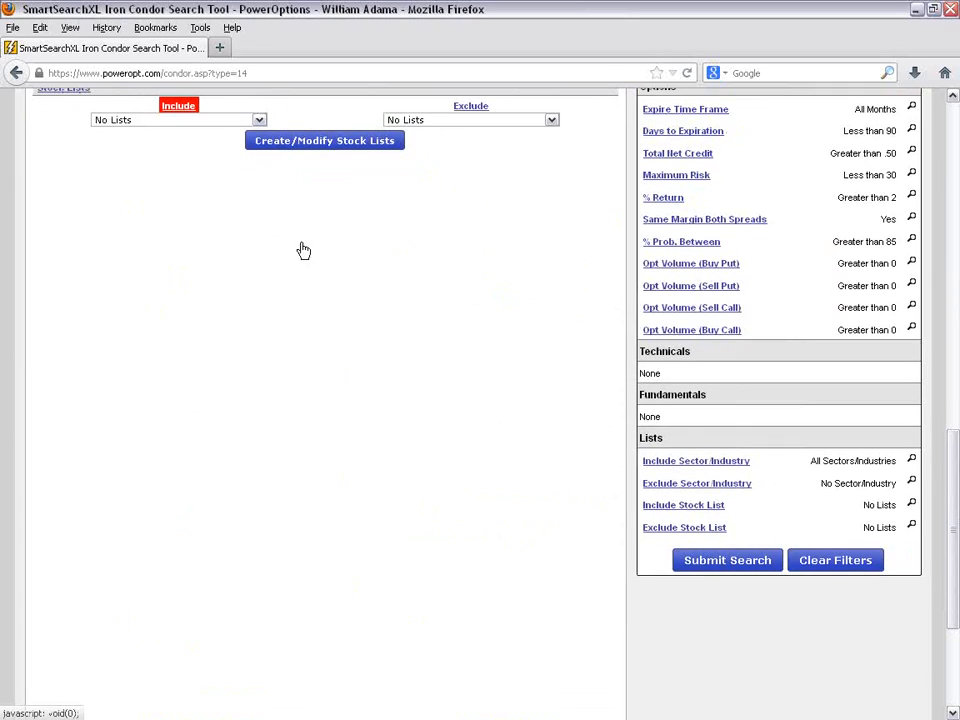
pyautogui.scroll(2, 253, 171)
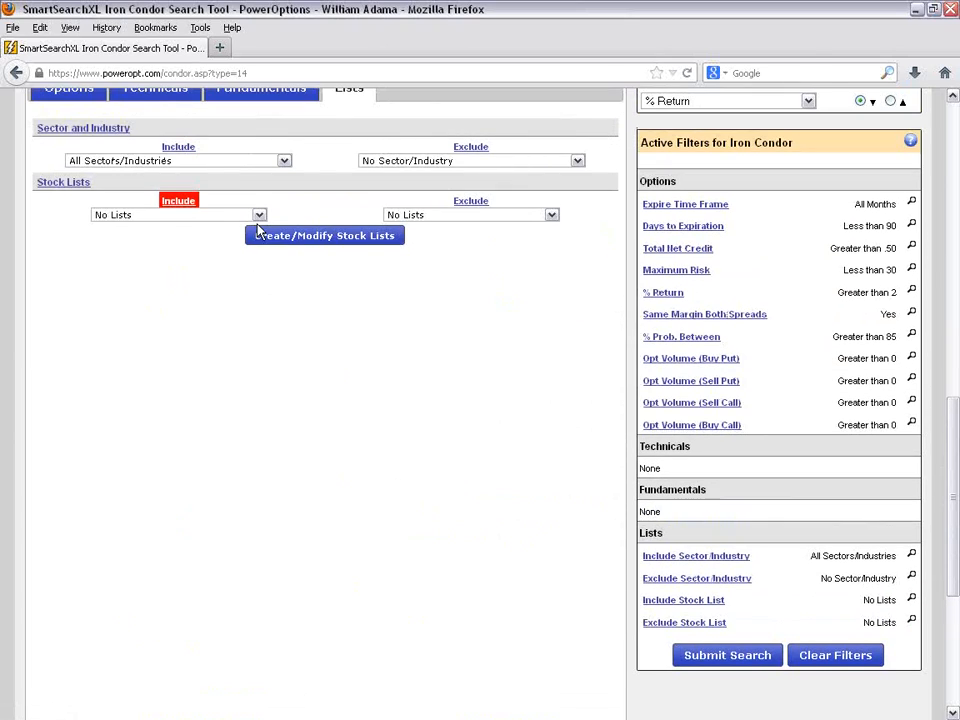
pyautogui.click(259, 215)
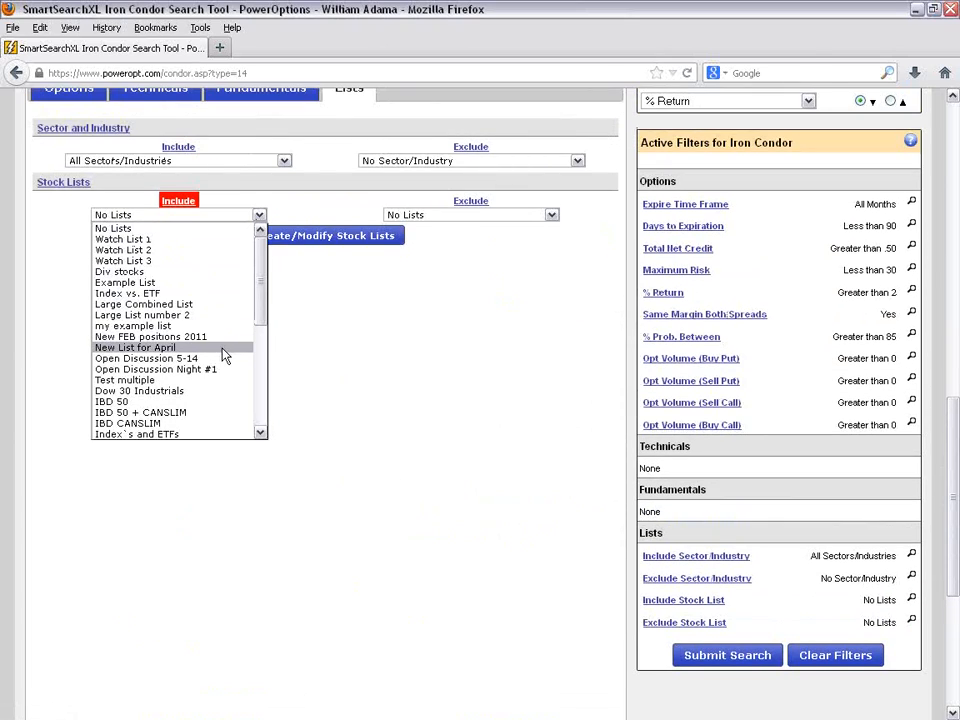
pyautogui.scroll(-2, 210, 377)
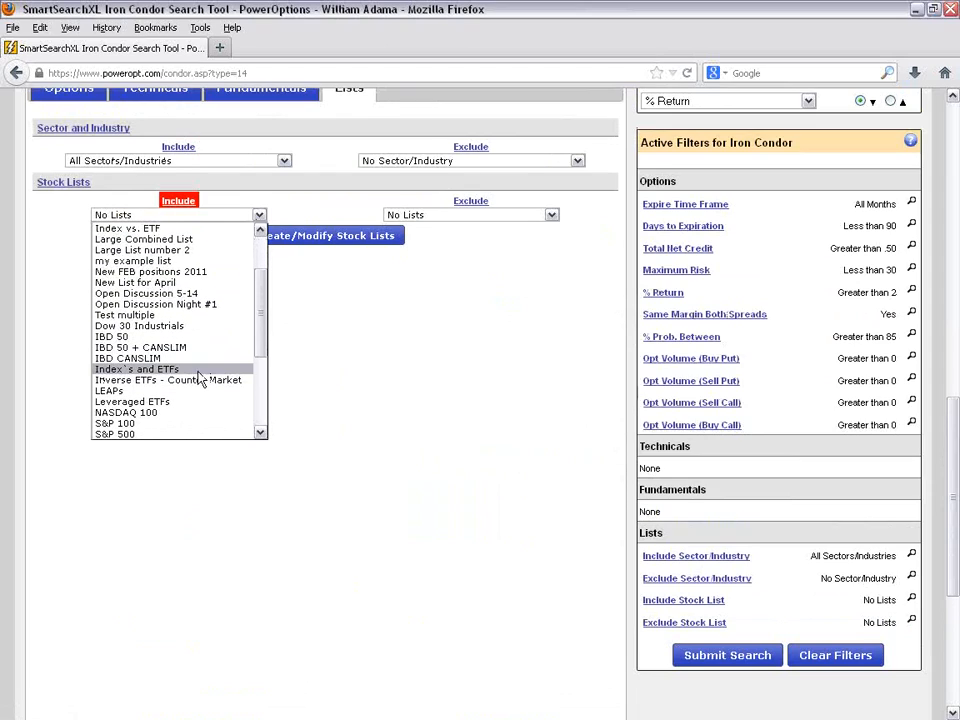
pyautogui.click(198, 371)
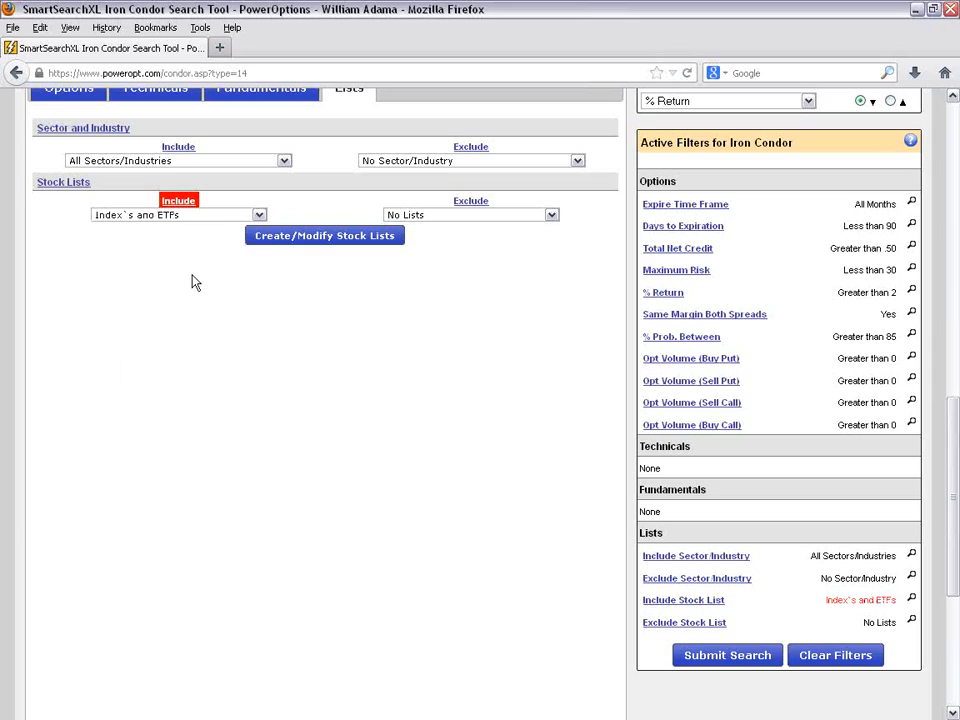
# Step: Exclude the Leveraged ETFs stock list and submit the Iron Condor search
pyautogui.click(551, 215)
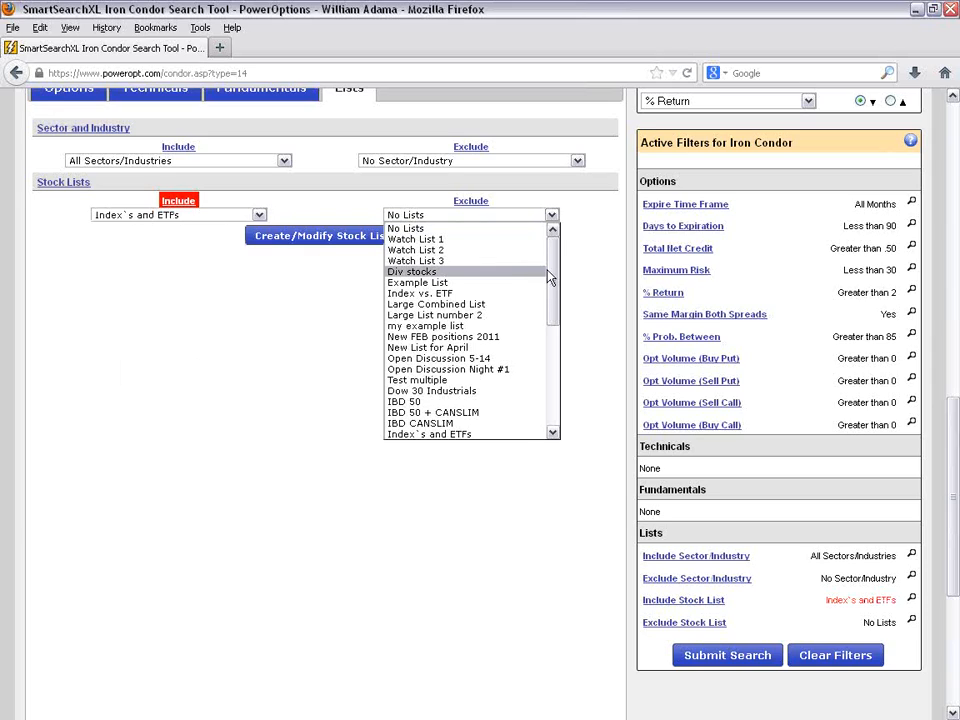
pyautogui.moveTo(548, 277); pyautogui.dragTo(548, 338)
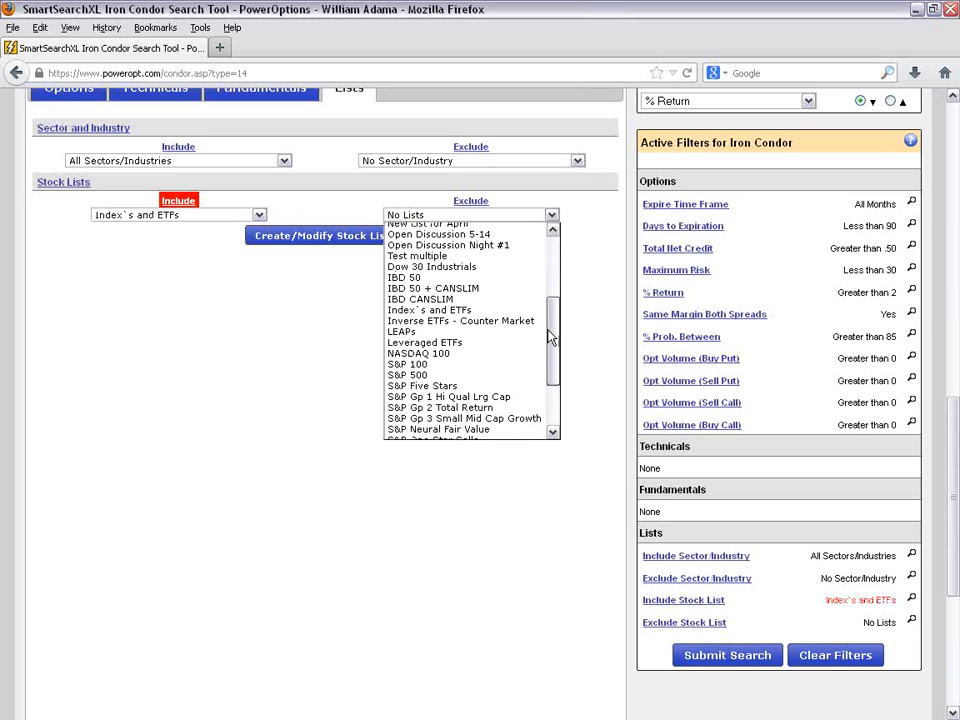
pyautogui.click(494, 344)
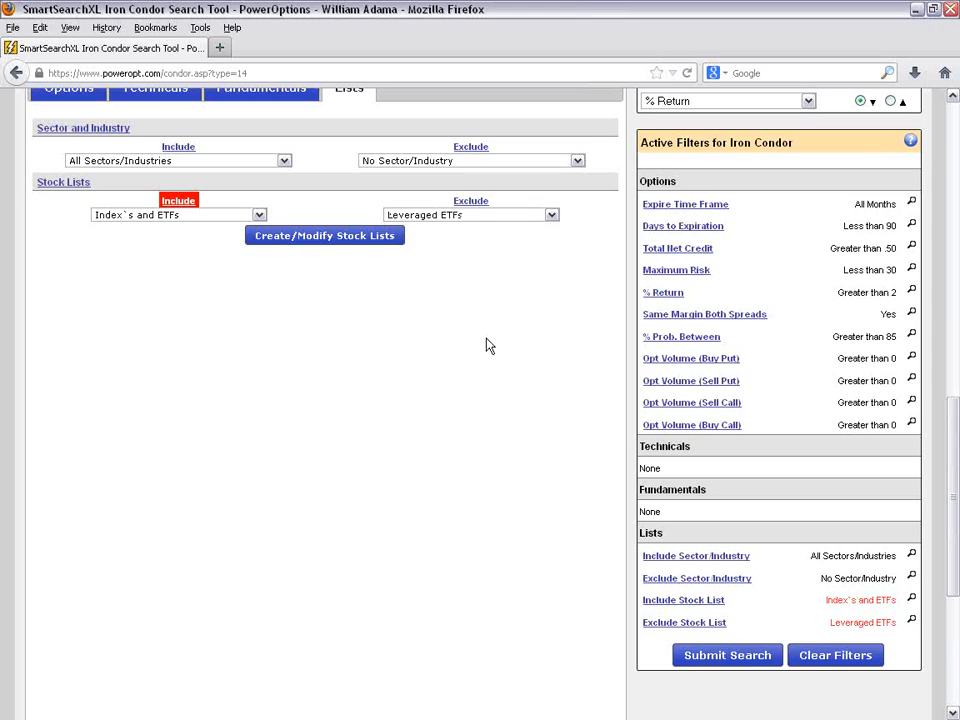
pyautogui.scroll(2, 486, 343)
pyautogui.click(589, 114)
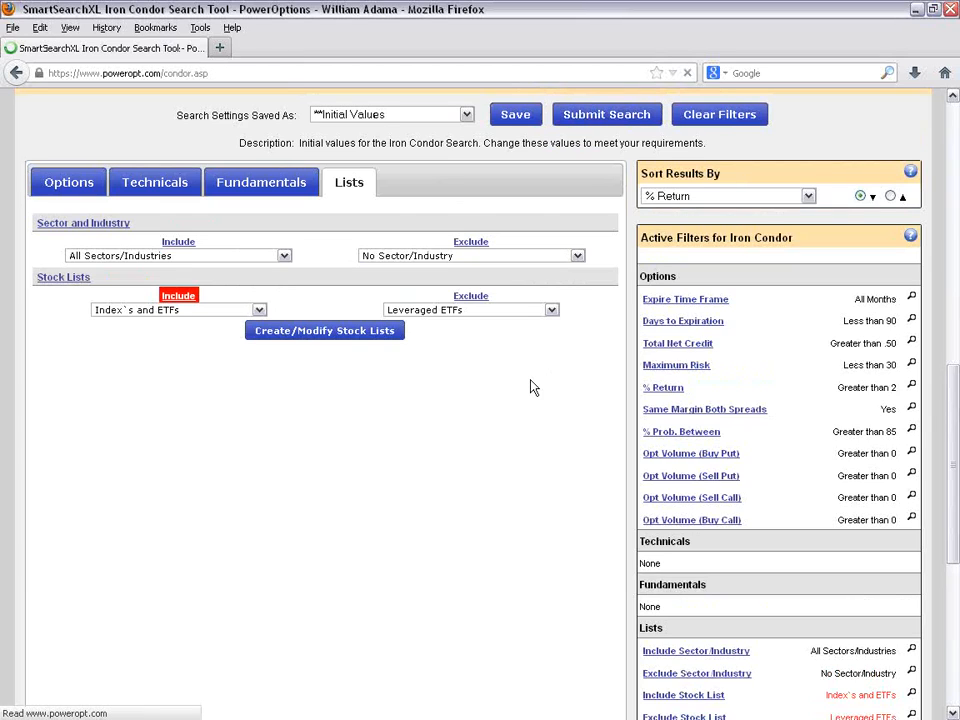
# Step: Review the Iron Condor results for the filtered stock lists and mark the total number of results
pyautogui.scroll(-3, 533, 385)
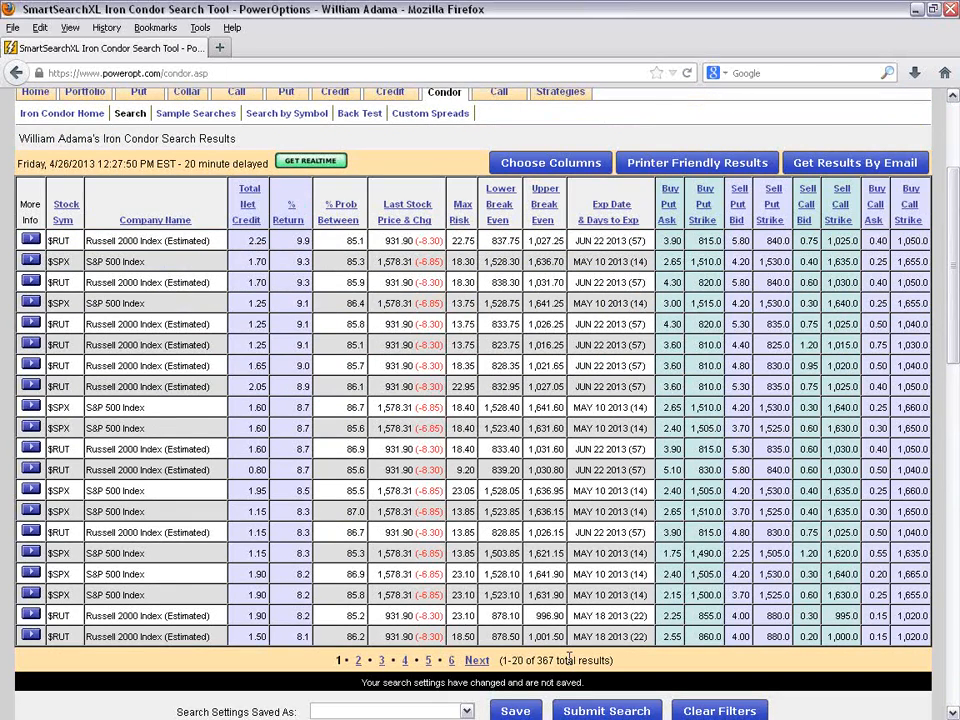
pyautogui.scroll(-1, 521, 677)
pyautogui.scroll(-1, 521, 668)
pyautogui.moveTo(532, 566); pyautogui.dragTo(632, 569)
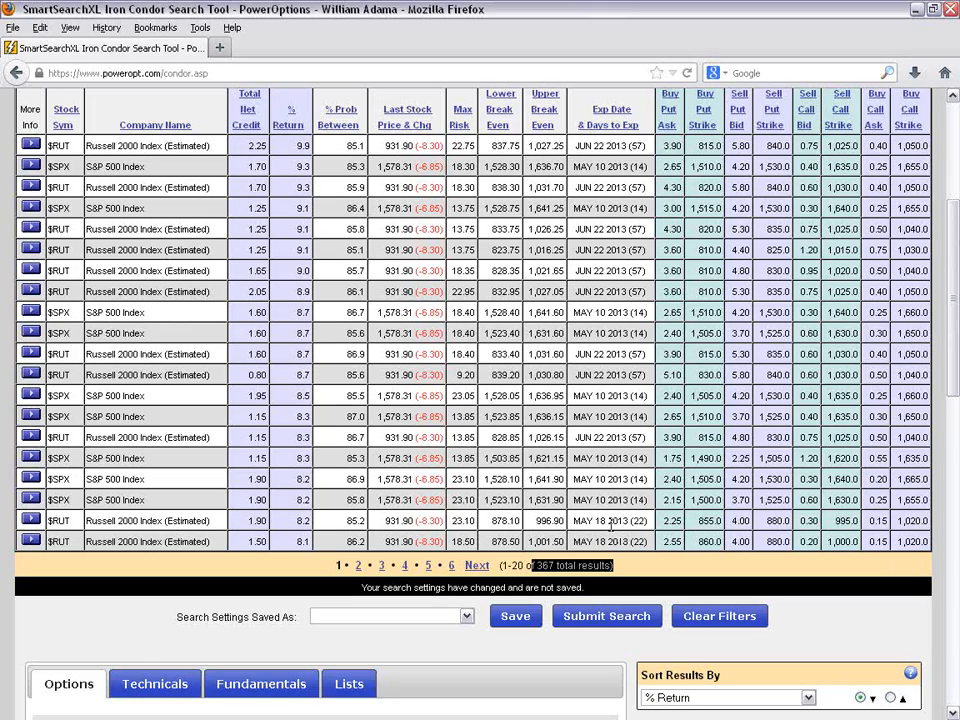
pyautogui.scroll(2, 262, 395)
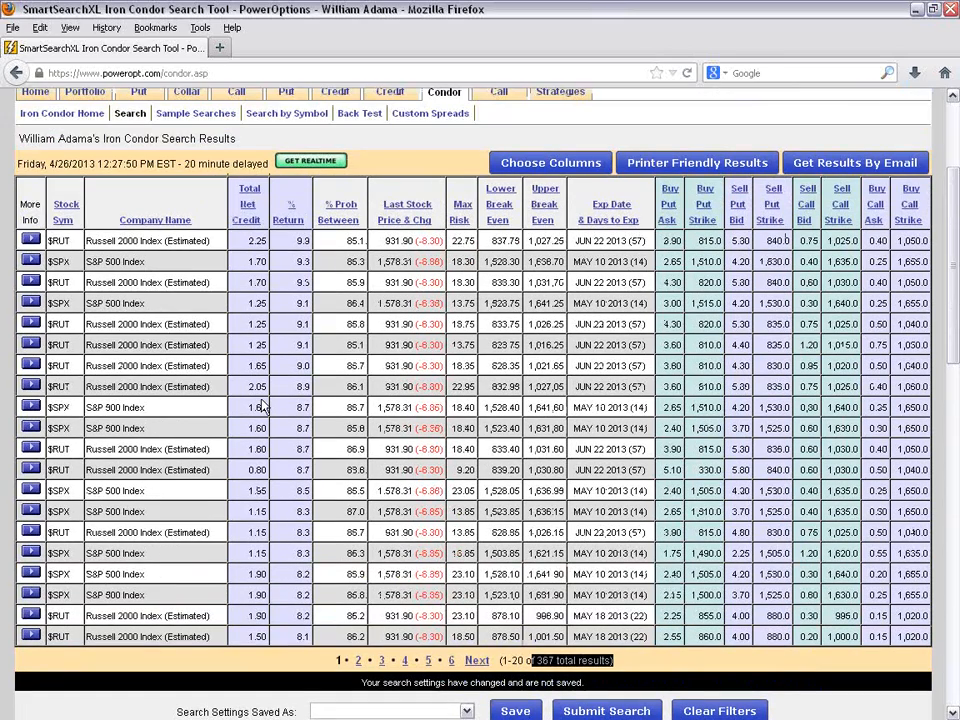
# Step: Look over the Iron Condor results and filters, and open the Calendar Call search
pyautogui.scroll(-2, 262, 404)
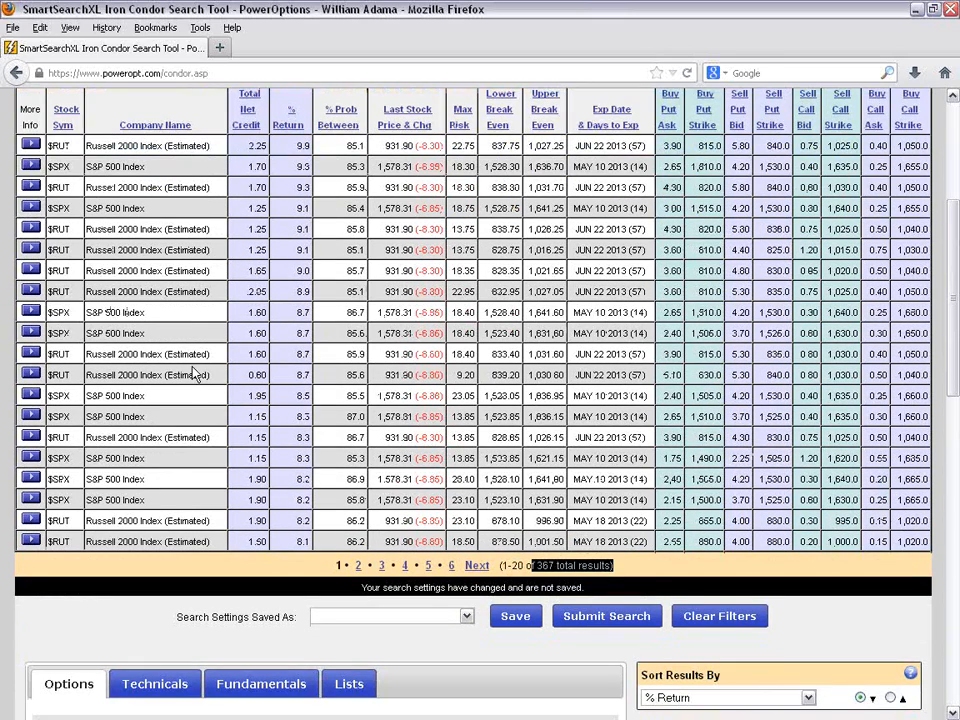
pyautogui.scroll(-4, 196, 373)
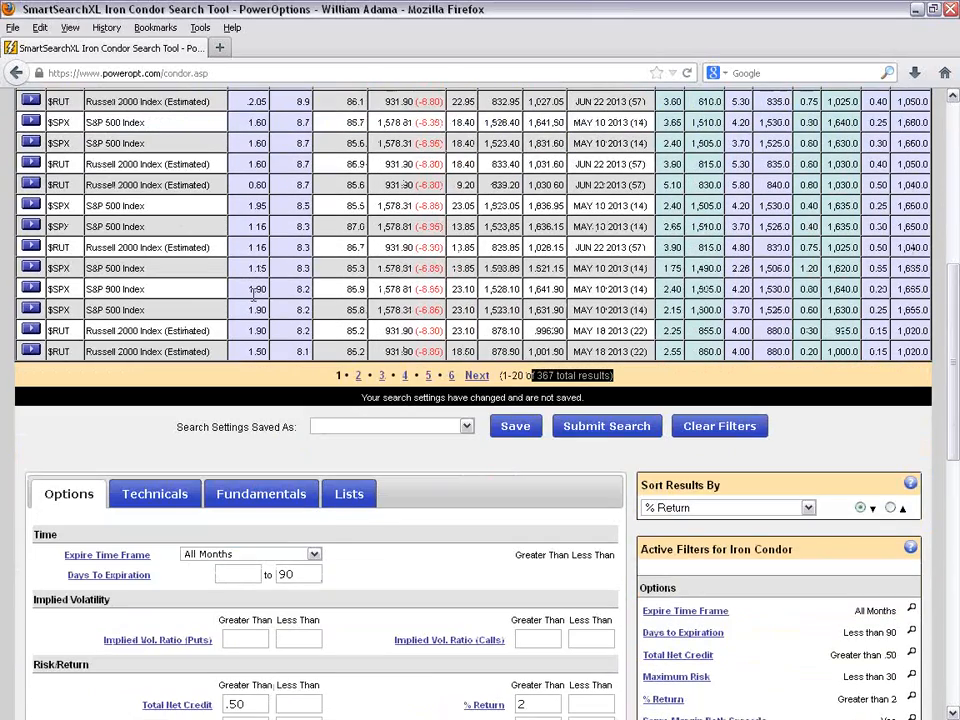
pyautogui.scroll(-4, 245, 370)
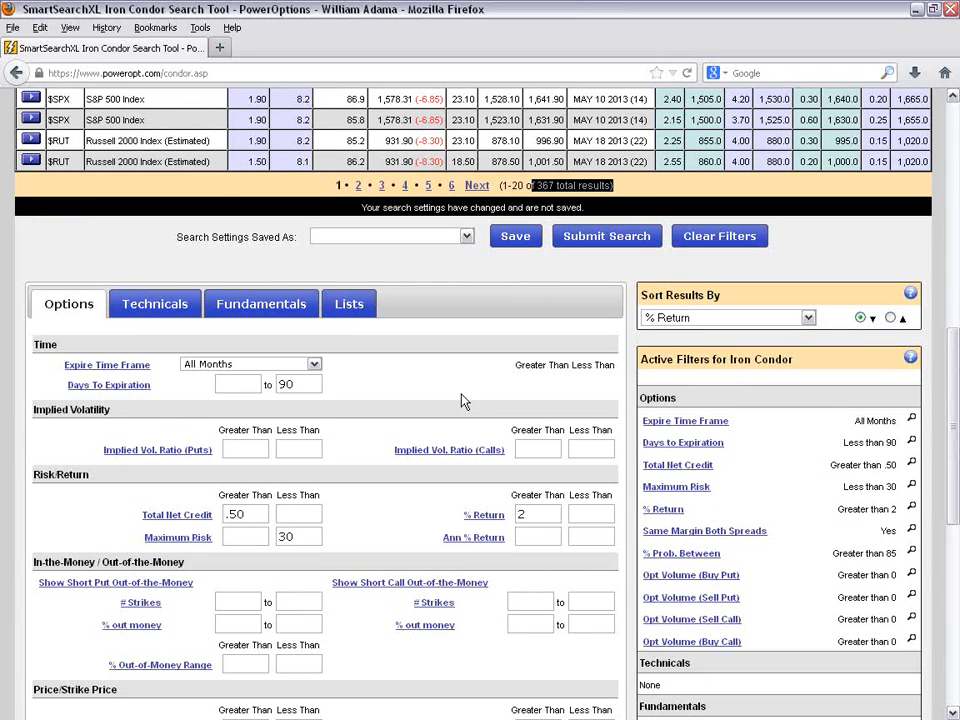
pyautogui.scroll(14, 461, 399)
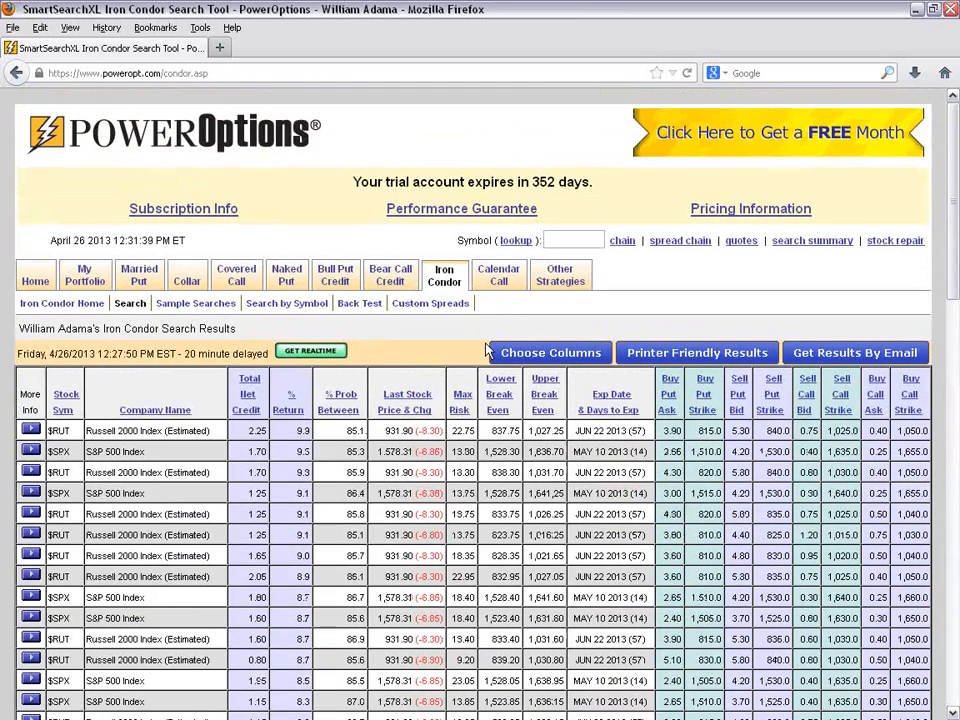
pyautogui.moveTo(515, 273)
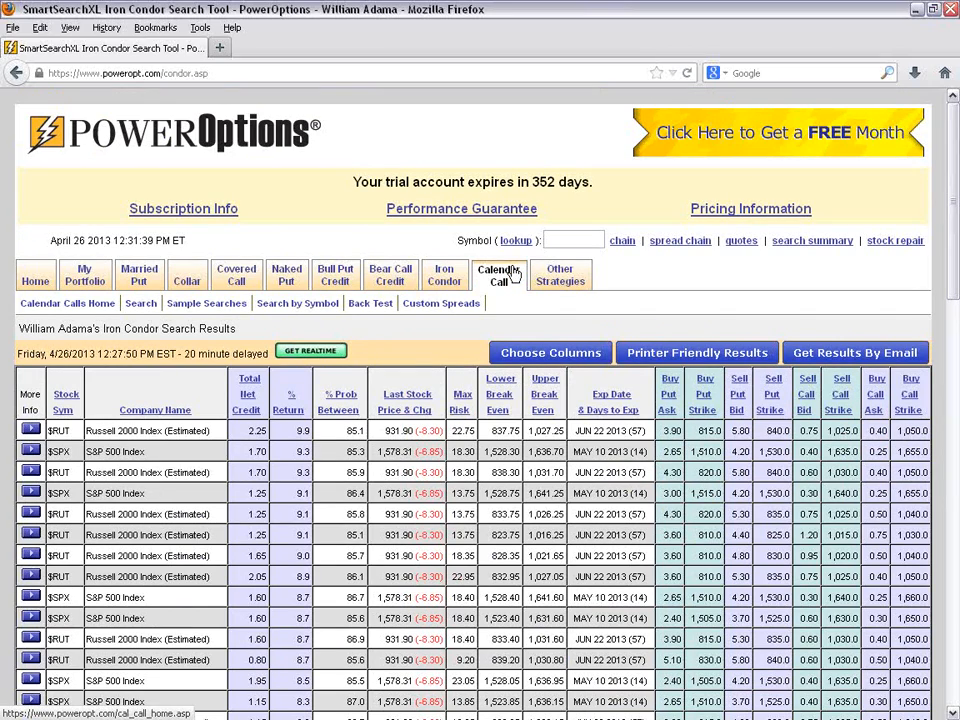
pyautogui.click(140, 302)
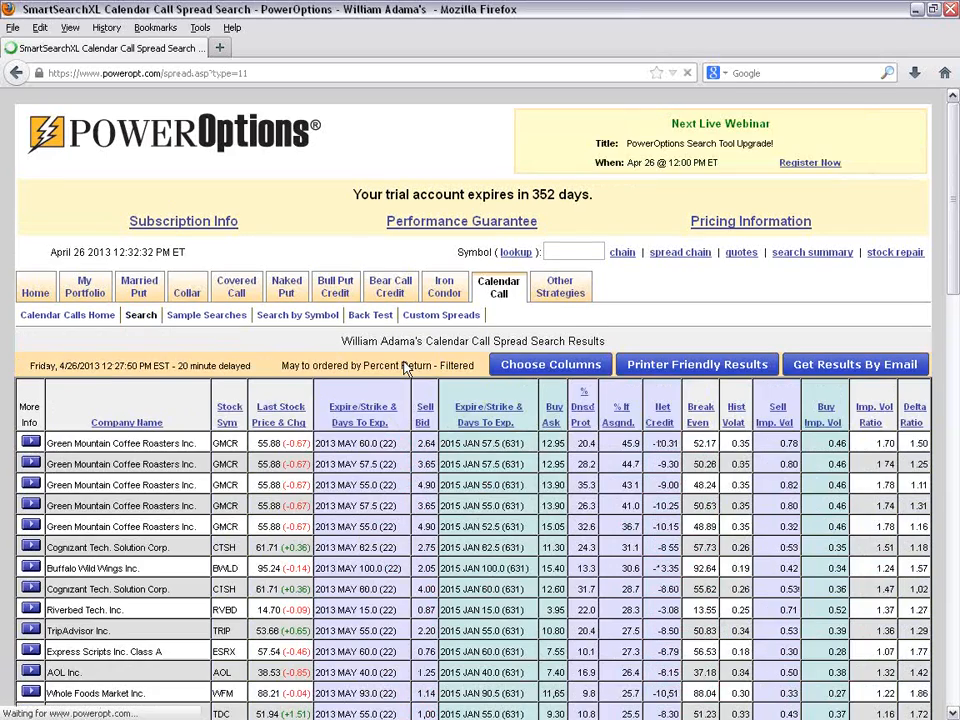
# Step: Load the saved Diagonal Search settings for the Calendar Call search
pyautogui.scroll(-2, 556, 385)
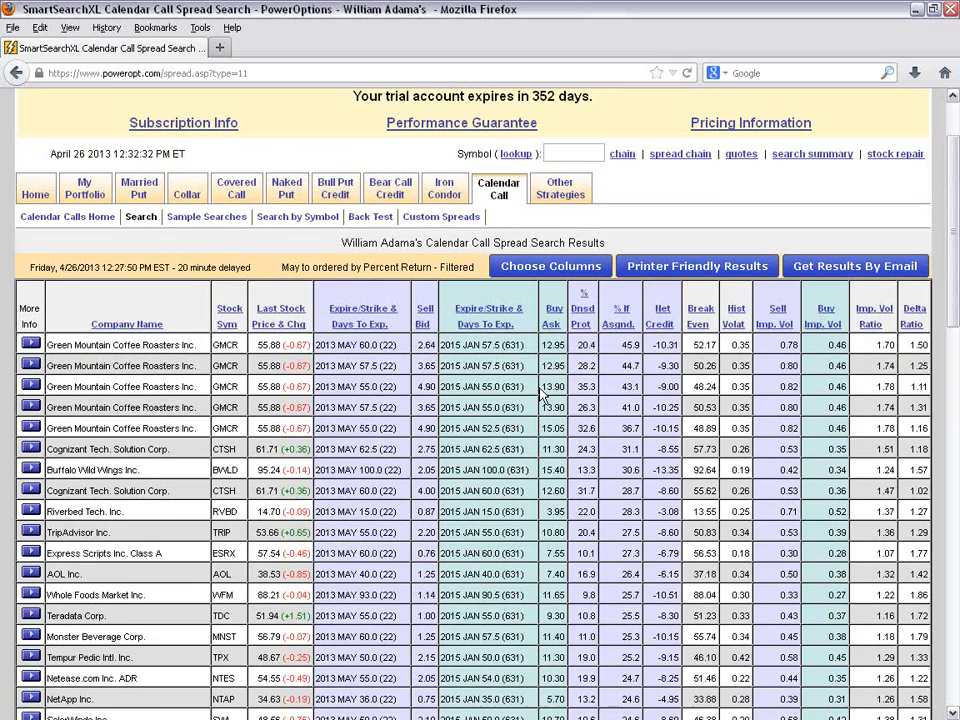
pyautogui.scroll(-5, 543, 395)
pyautogui.scroll(-2, 543, 395)
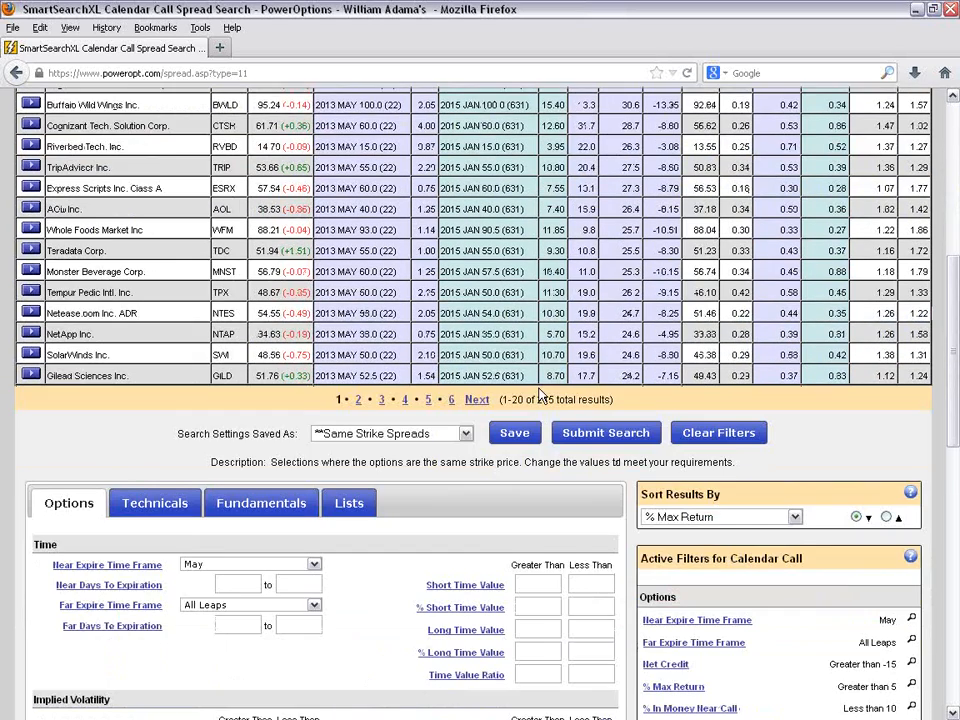
pyautogui.scroll(-2, 462, 428)
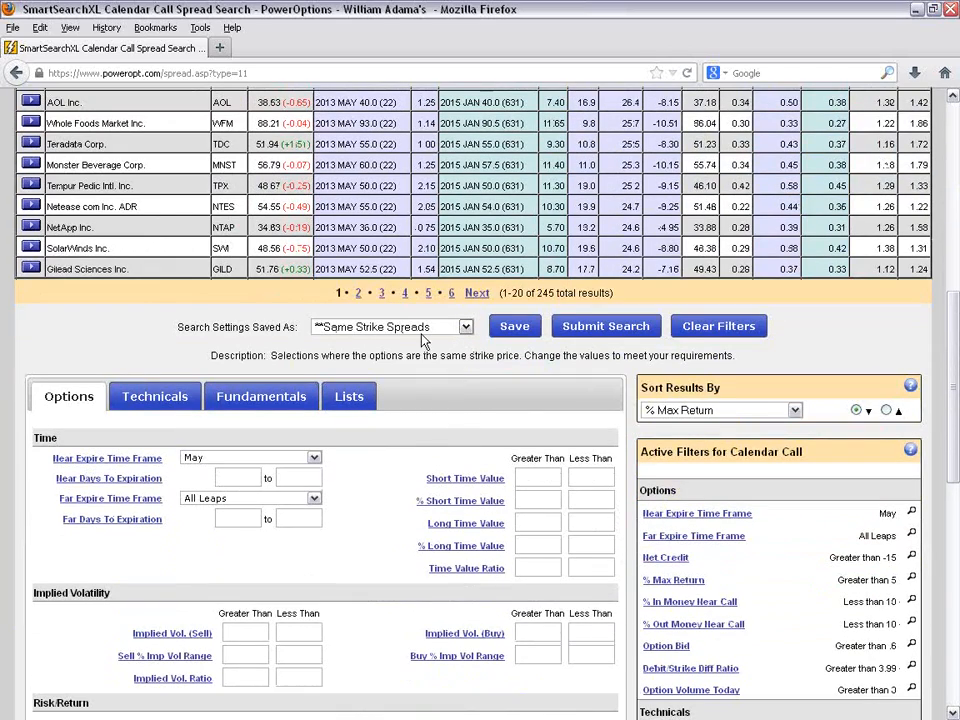
pyautogui.click(469, 333)
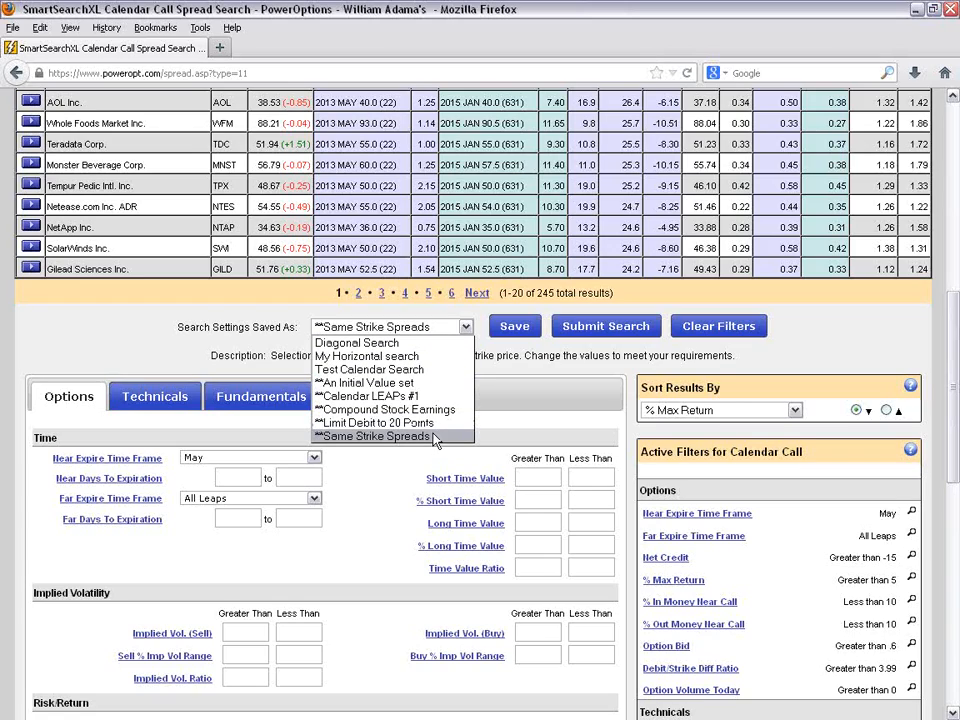
pyautogui.click(428, 345)
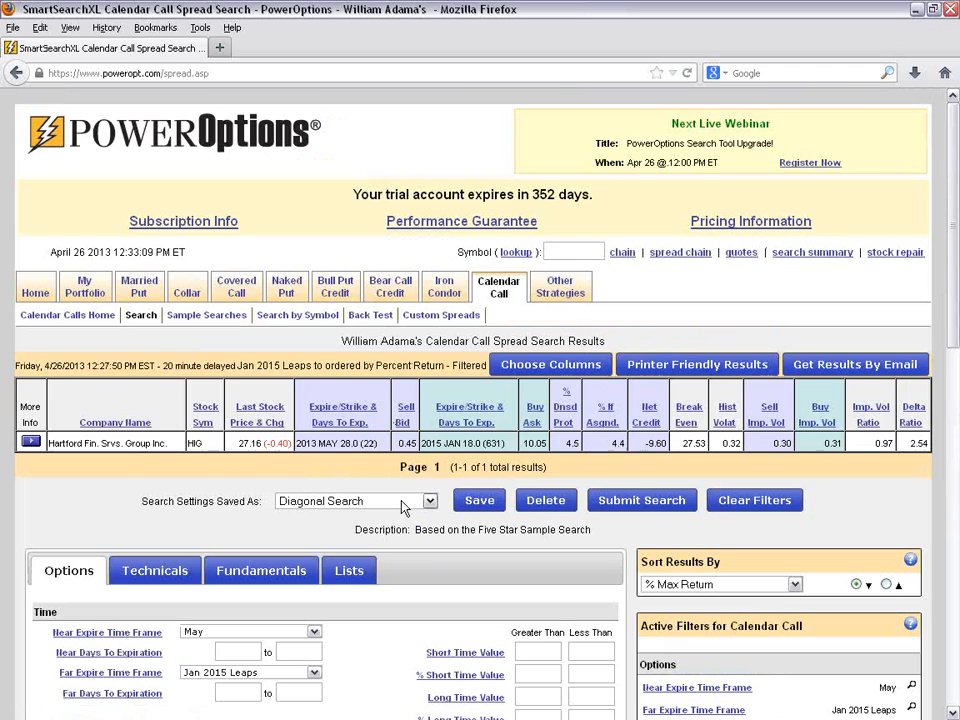
# Step: Highlight the Near Expire Time Frame filter with its May value and the Jan 2015 Leaps value of the Far Expire Time Frame
pyautogui.scroll(-1, 435, 501)
pyautogui.scroll(-5, 435, 508)
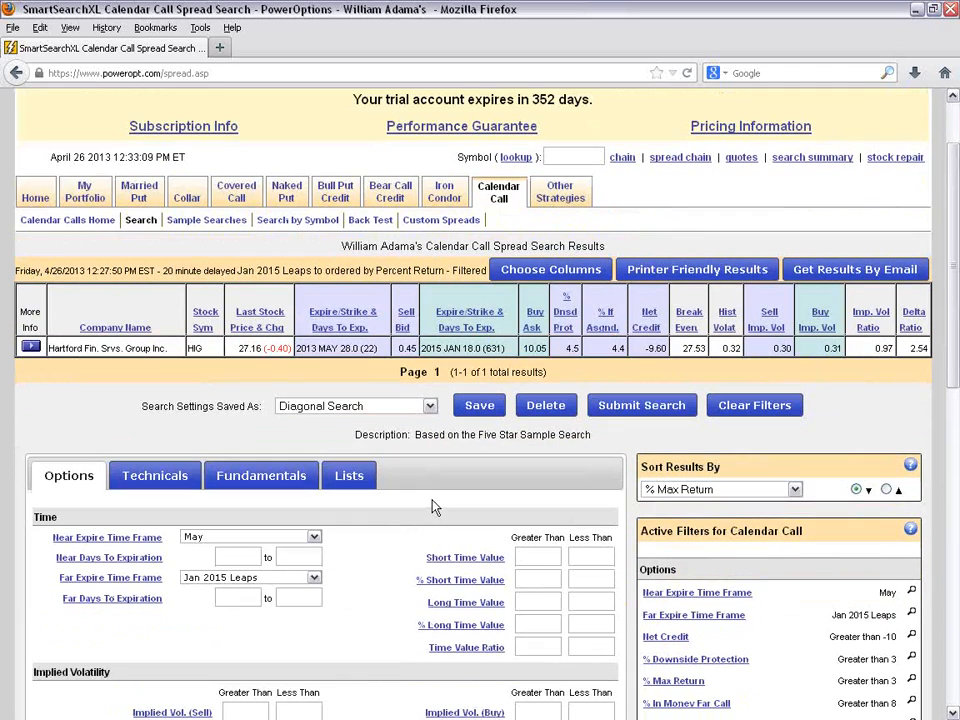
pyautogui.scroll(-2, 387, 495)
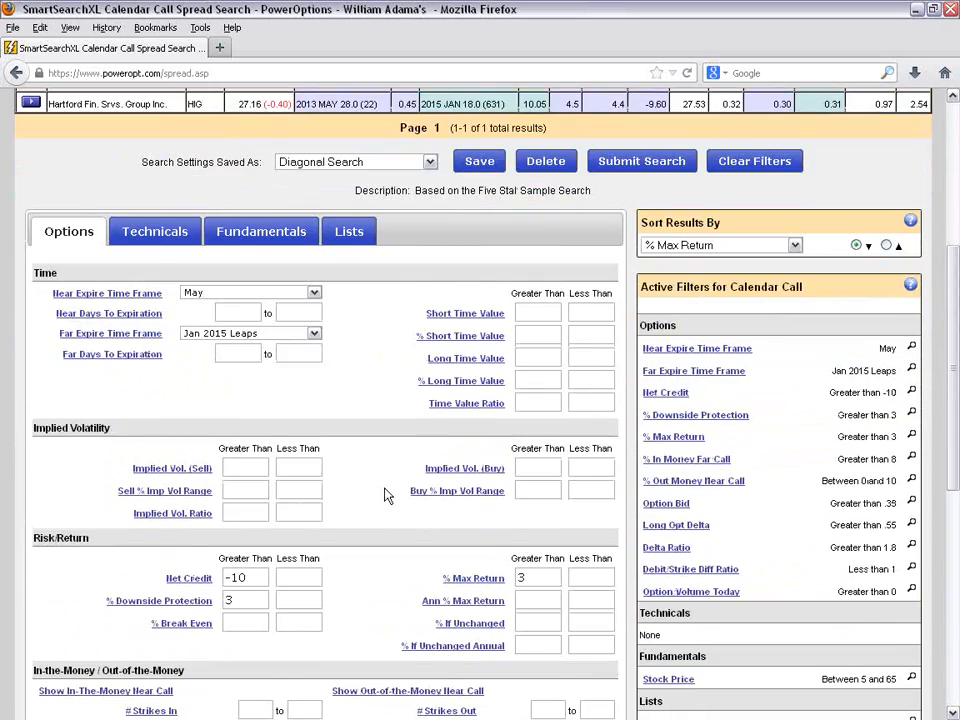
pyautogui.scroll(-2, 387, 495)
pyautogui.scroll(2, 387, 495)
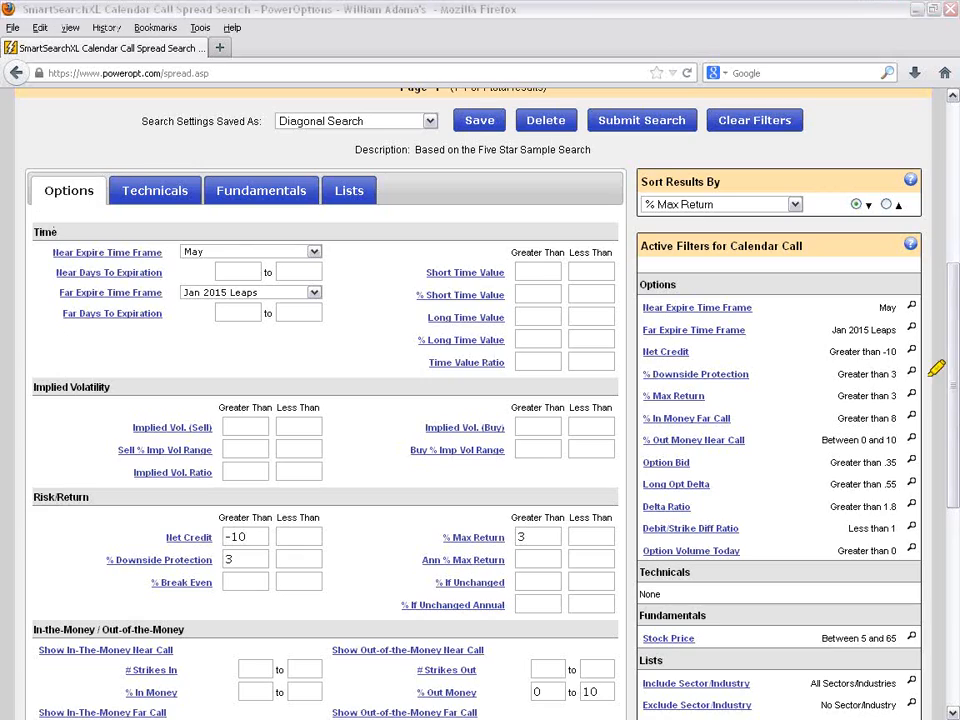
pyautogui.moveTo(53, 253); pyautogui.dragTo(162, 244)
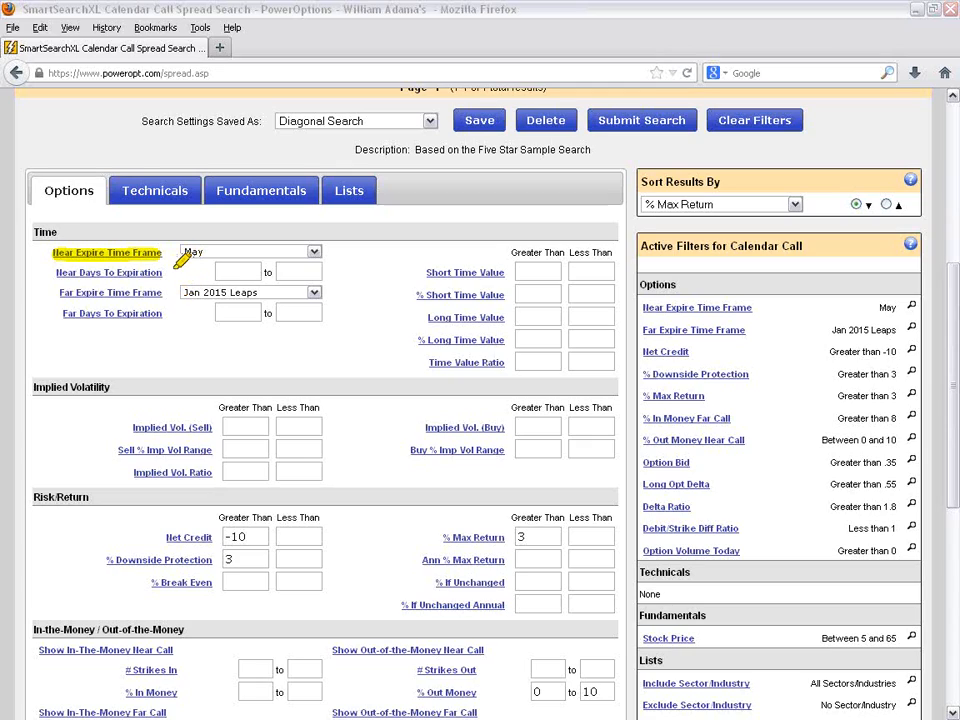
pyautogui.moveTo(187, 285); pyautogui.dragTo(296, 285)
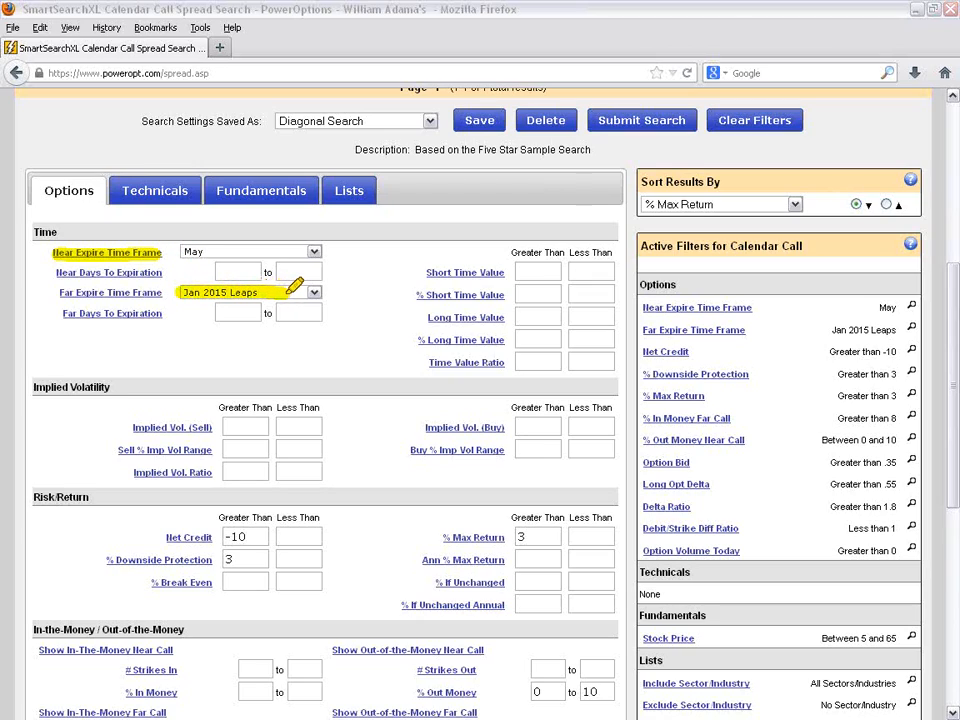
pyautogui.moveTo(183, 252); pyautogui.dragTo(228, 251)
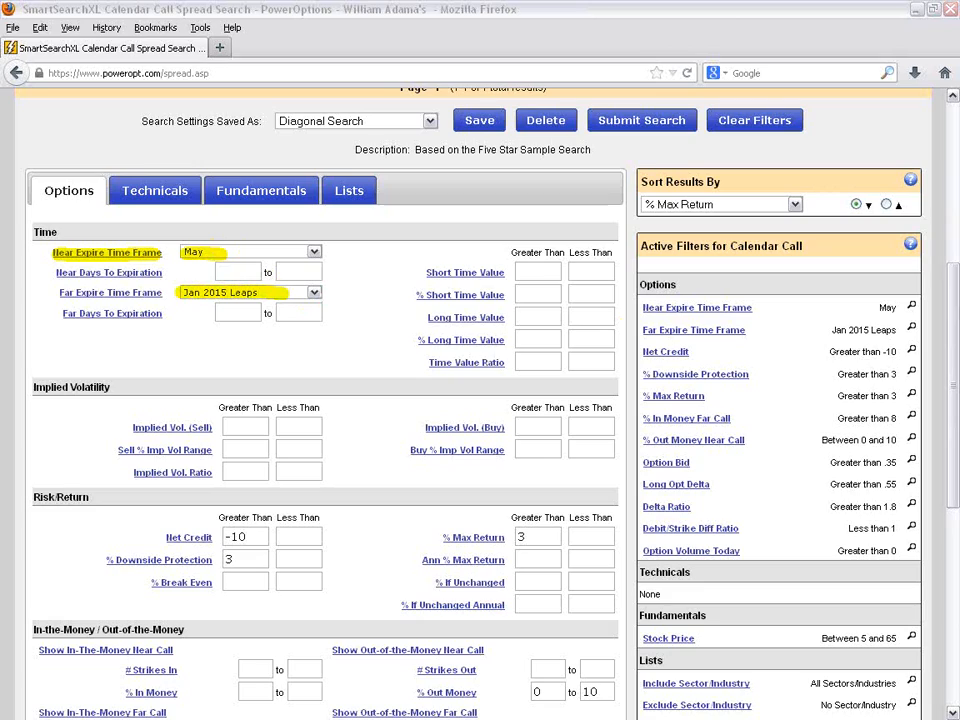
# Step: Set the Far Expire Time Frame to All Months and Far Days To Expiration to 210 to 400
pyautogui.click(315, 293)
pyautogui.click(260, 305)
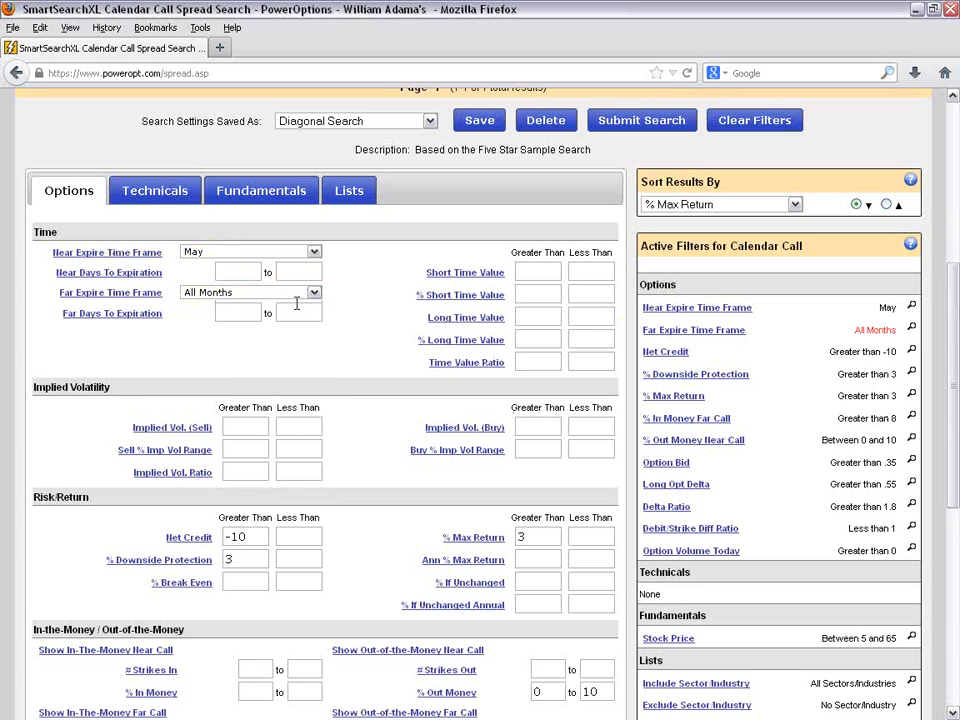
pyautogui.click(244, 312)
pyautogui.write('210')
pyautogui.click(295, 312)
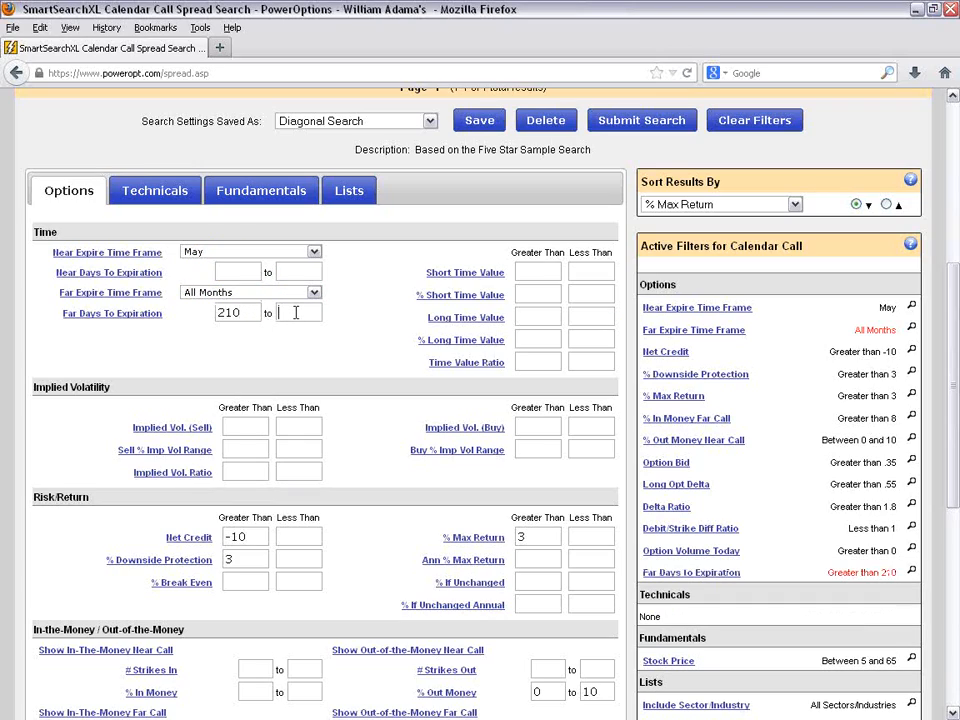
pyautogui.write('400')
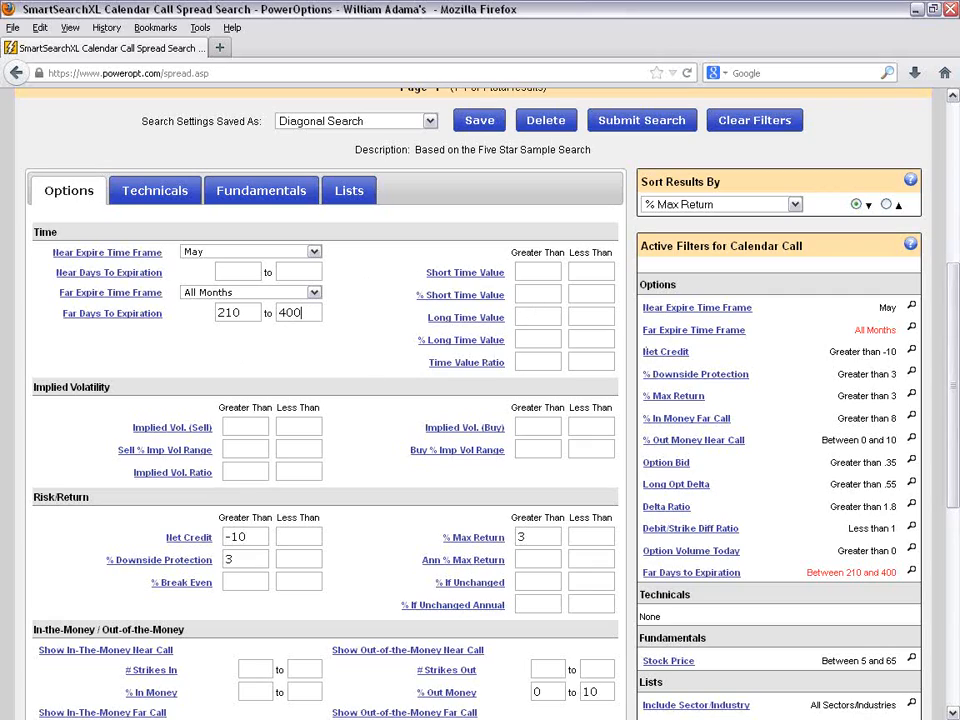
# Step: Highlight the Short Time Value, % Long Time Value and Time Value Ratio filters, and clear the highlights
pyautogui.moveTo(406, 275); pyautogui.dragTo(507, 275)
pyautogui.moveTo(418, 341); pyautogui.dragTo(504, 341)
pyautogui.moveTo(422, 366); pyautogui.dragTo(505, 364)
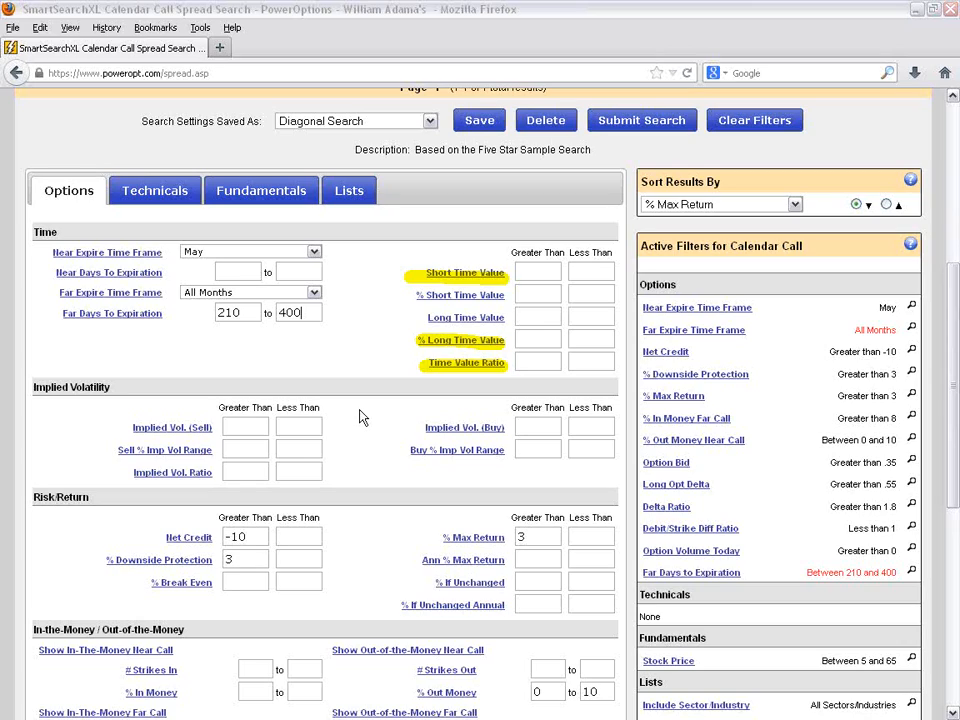
pyautogui.moveTo(468, 370)
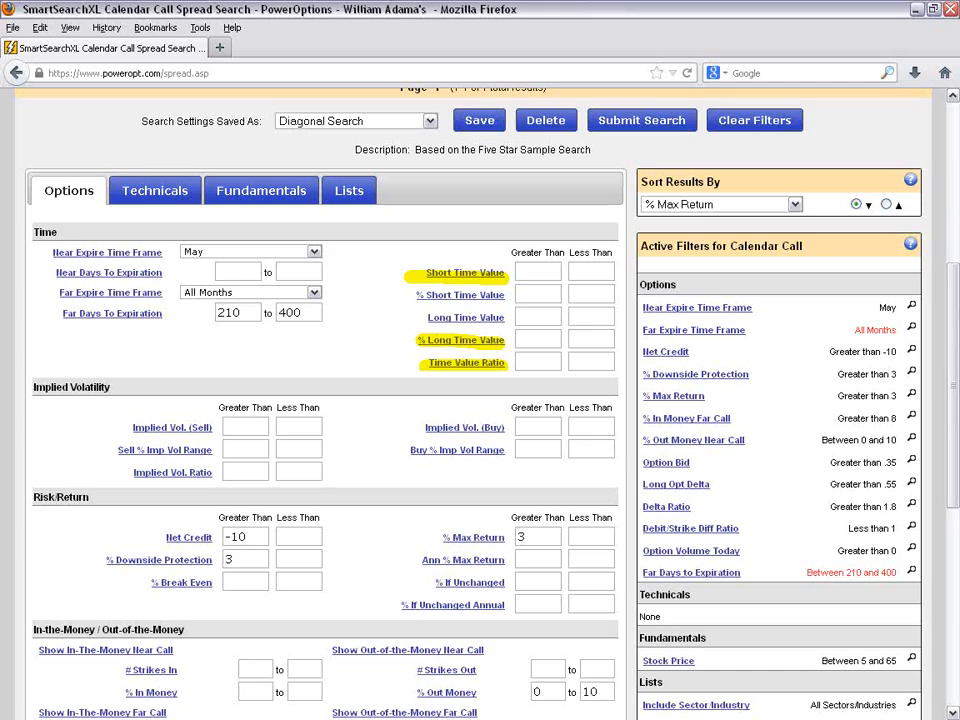
pyautogui.press('Escape')
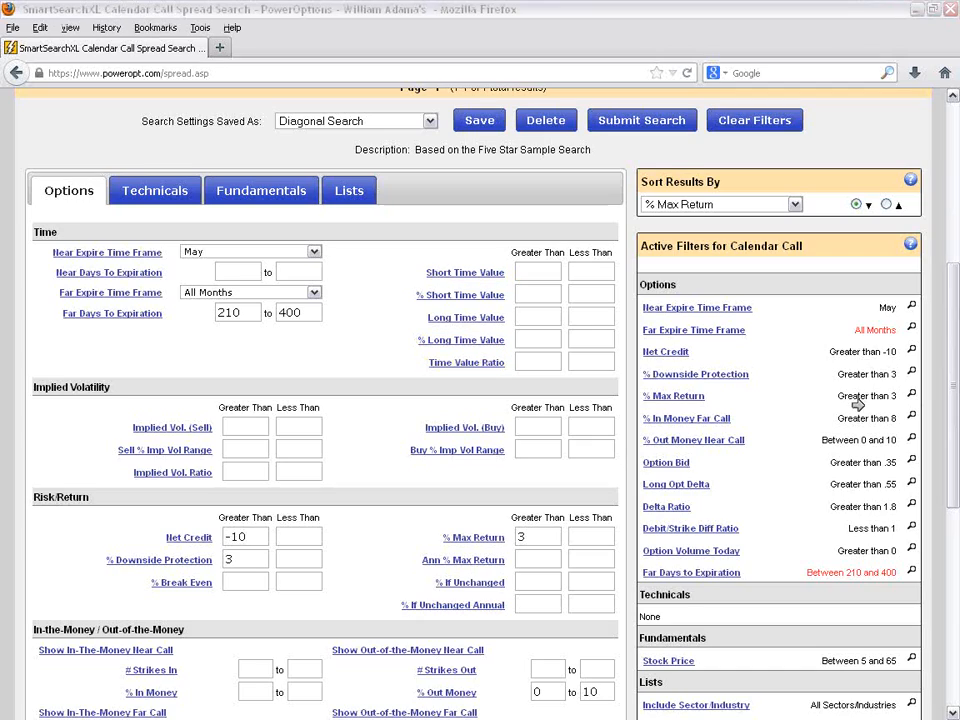
# Step: Mark the changed Far Expire Time Frame and Far Days to Expiration active filters with an arrow, and submit the Calendar Call search
pyautogui.click(636, 331)
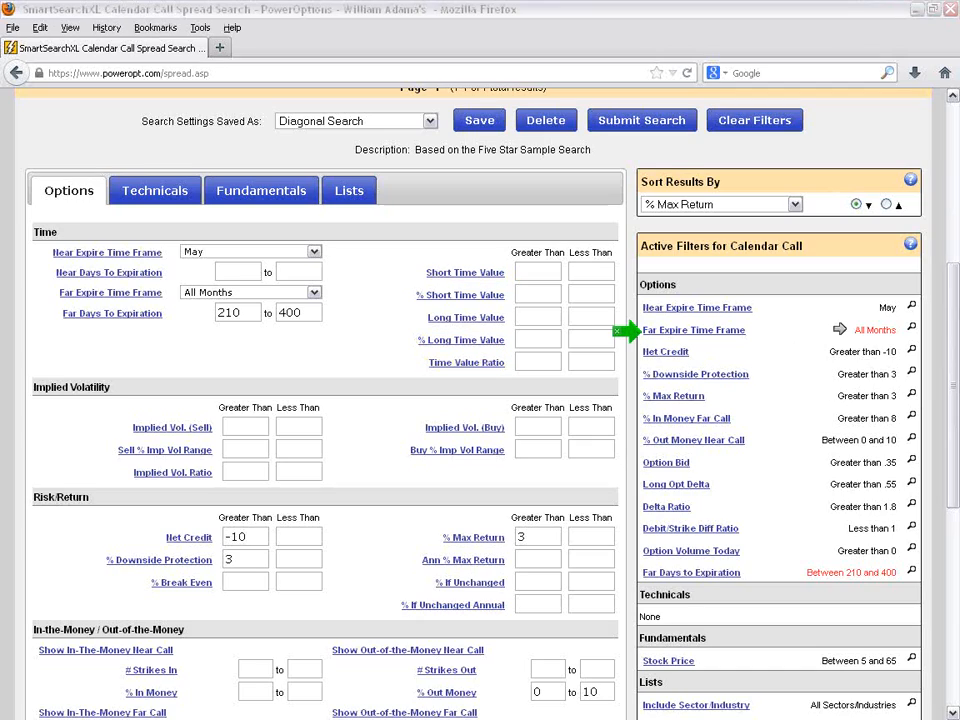
pyautogui.click(850, 330)
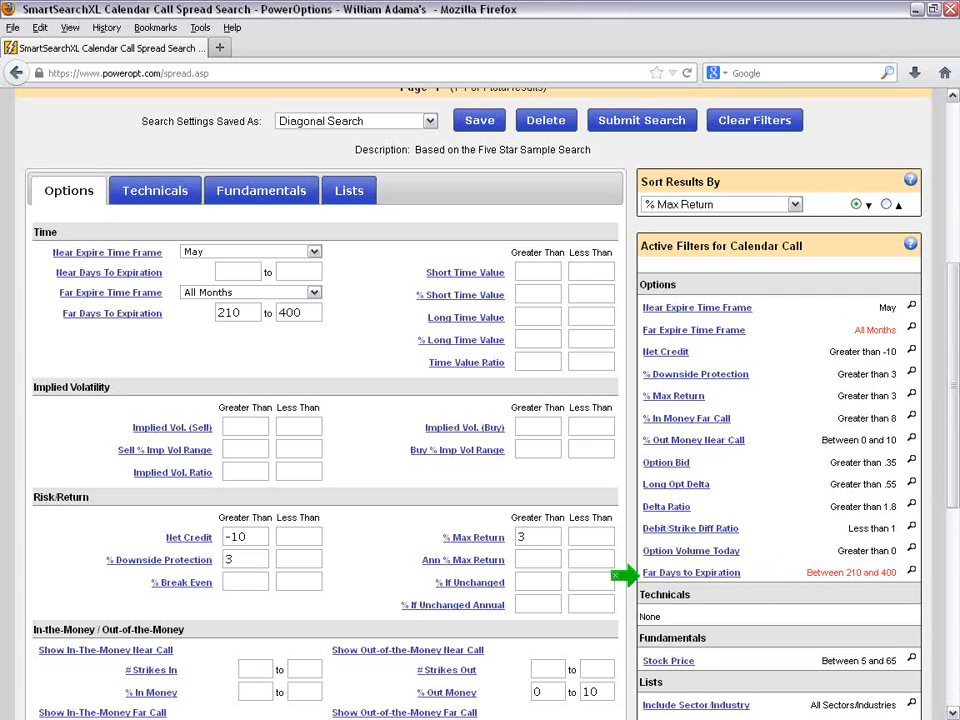
pyautogui.click(643, 122)
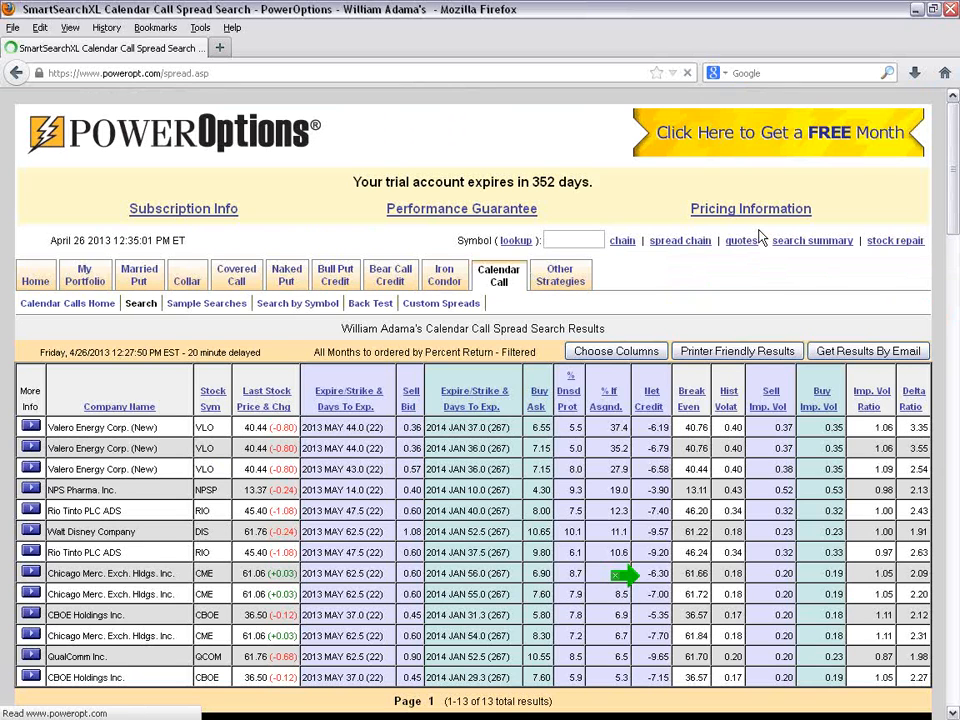
# Step: Set the % In Money Far Call filter to greater than 10 from the active filters and resubmit the search
pyautogui.scroll(-2, 760, 237)
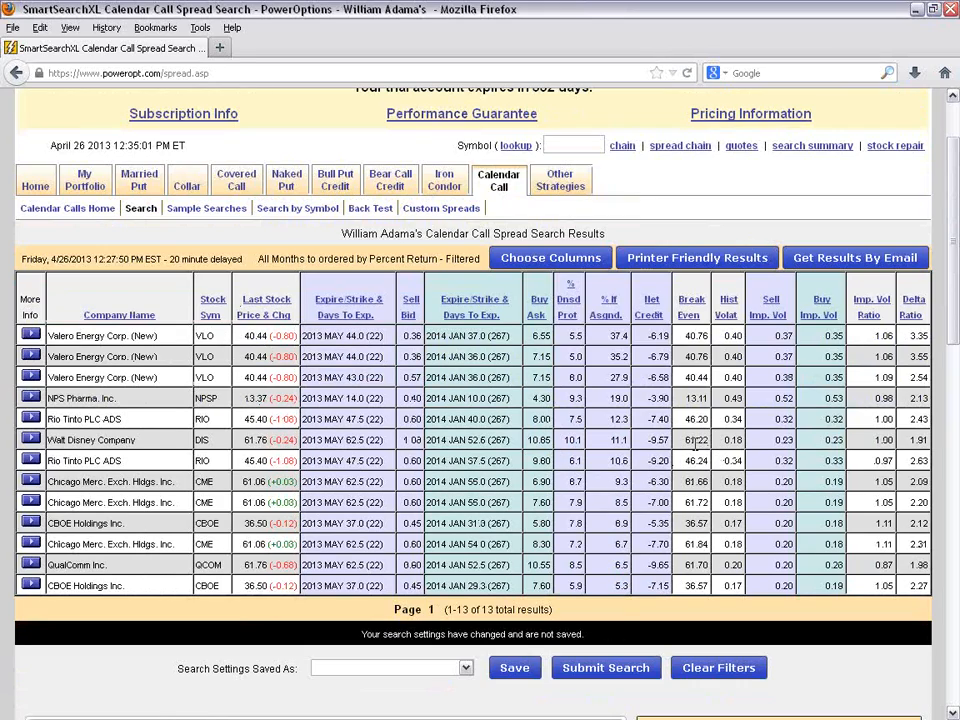
pyautogui.scroll(-3, 695, 455)
pyautogui.scroll(-6, 519, 334)
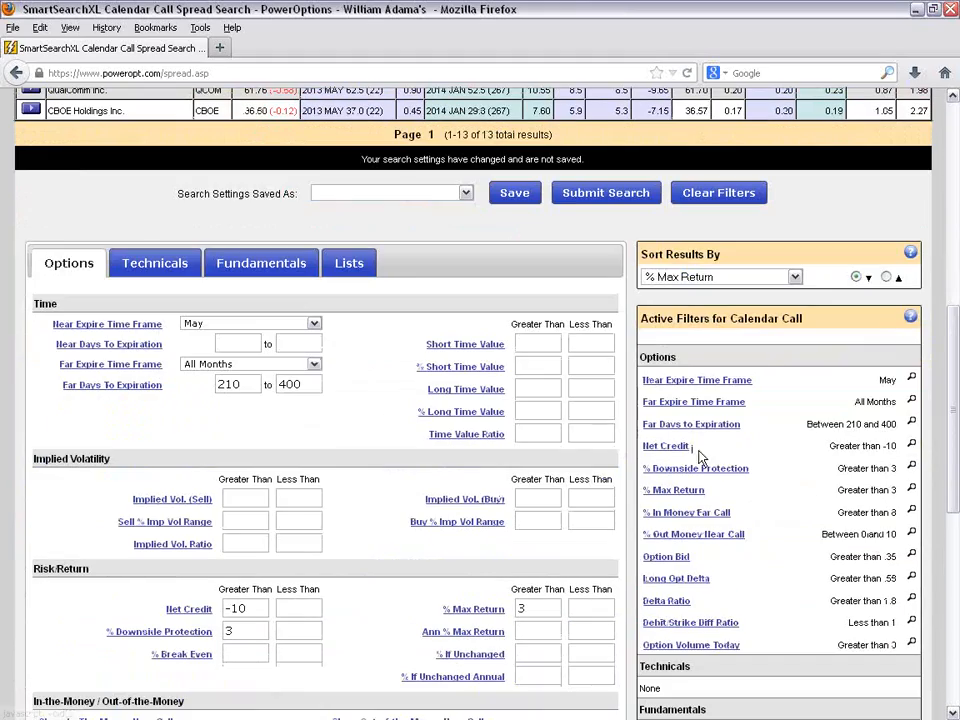
pyautogui.scroll(-2, 788, 488)
pyautogui.scroll(-2, 788, 488)
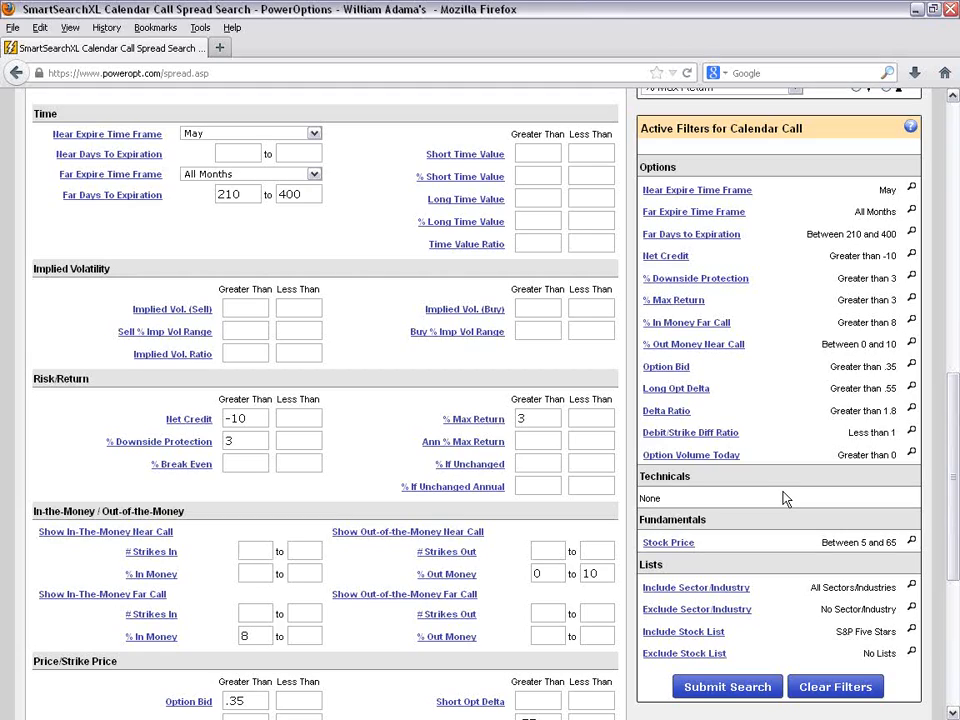
pyautogui.click(912, 322)
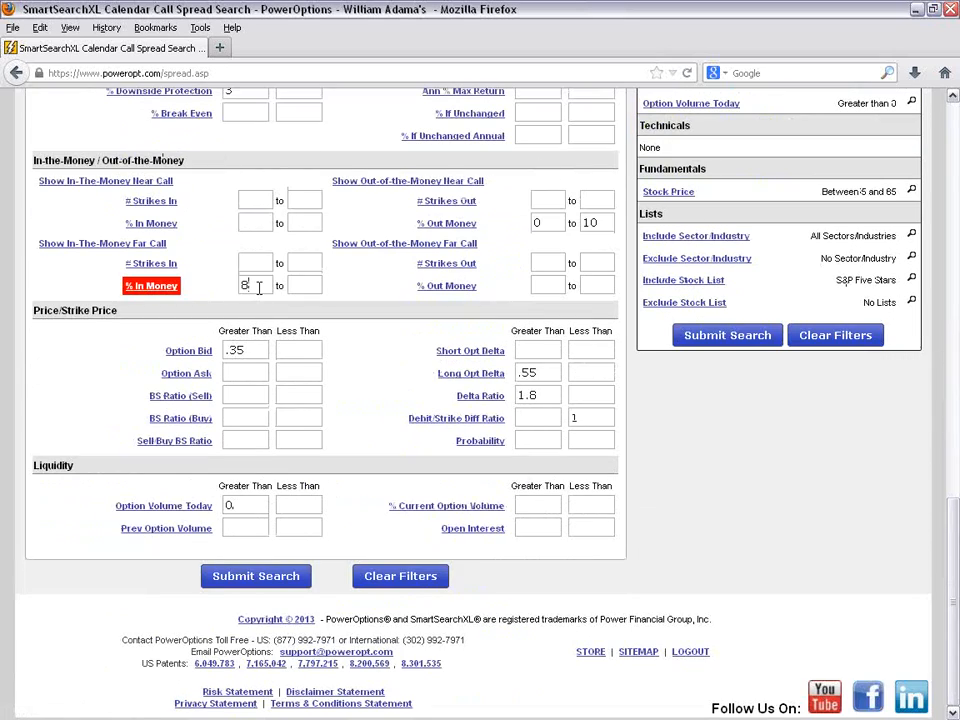
pyautogui.press('BackSpace')
pyautogui.write('10')
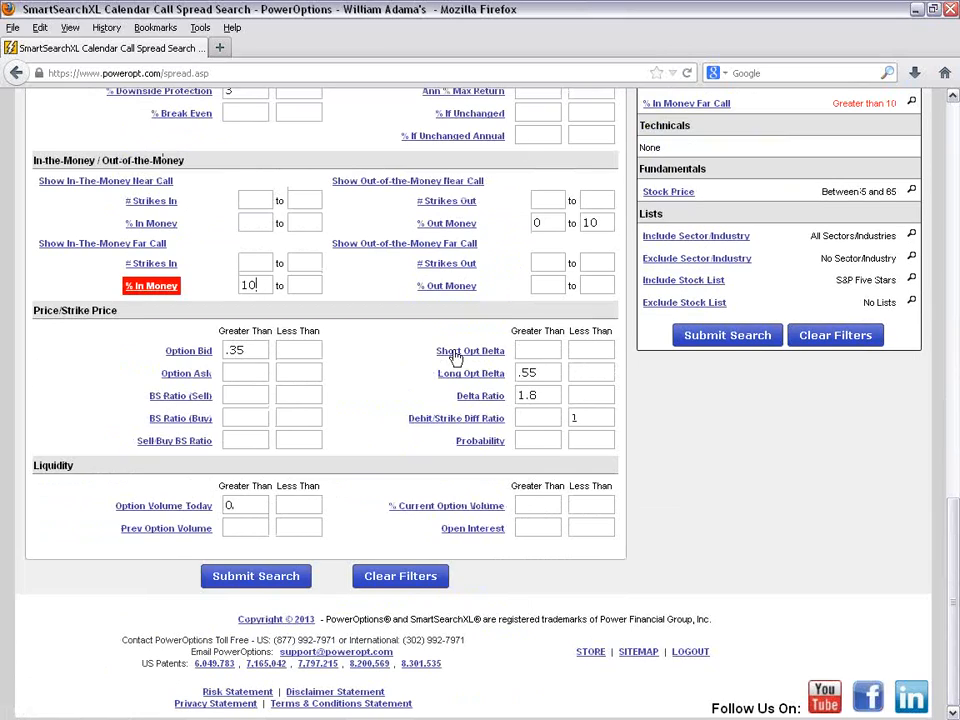
pyautogui.click(705, 342)
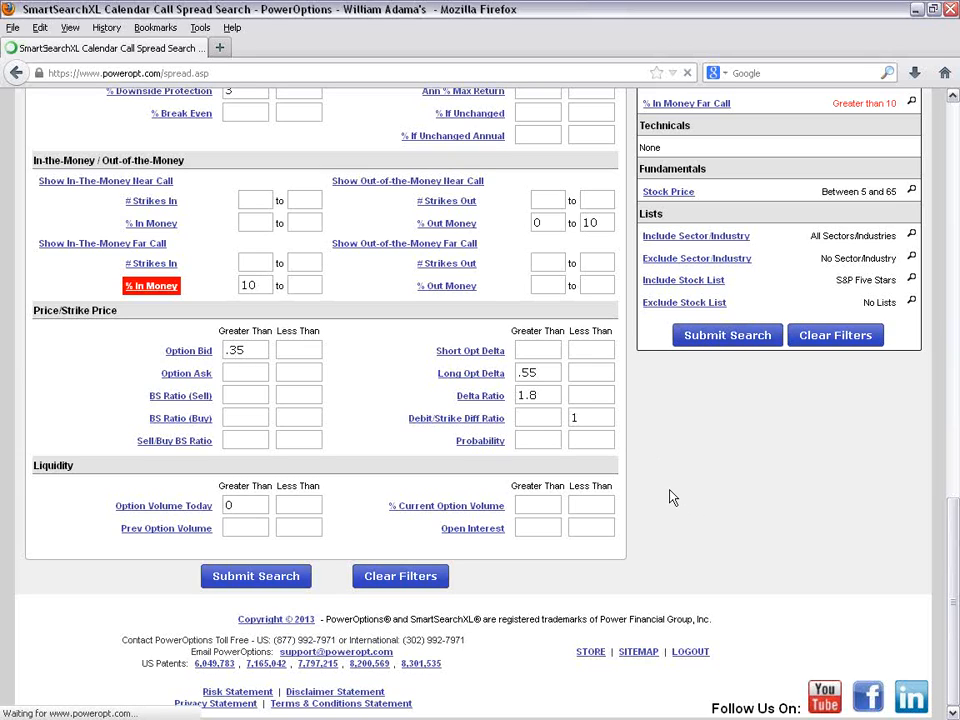
# Step: Show the Fundamentals filters of the Calendar Call search, from Stock Price through the Ex Dividend Date options
pyautogui.scroll(-2, 672, 496)
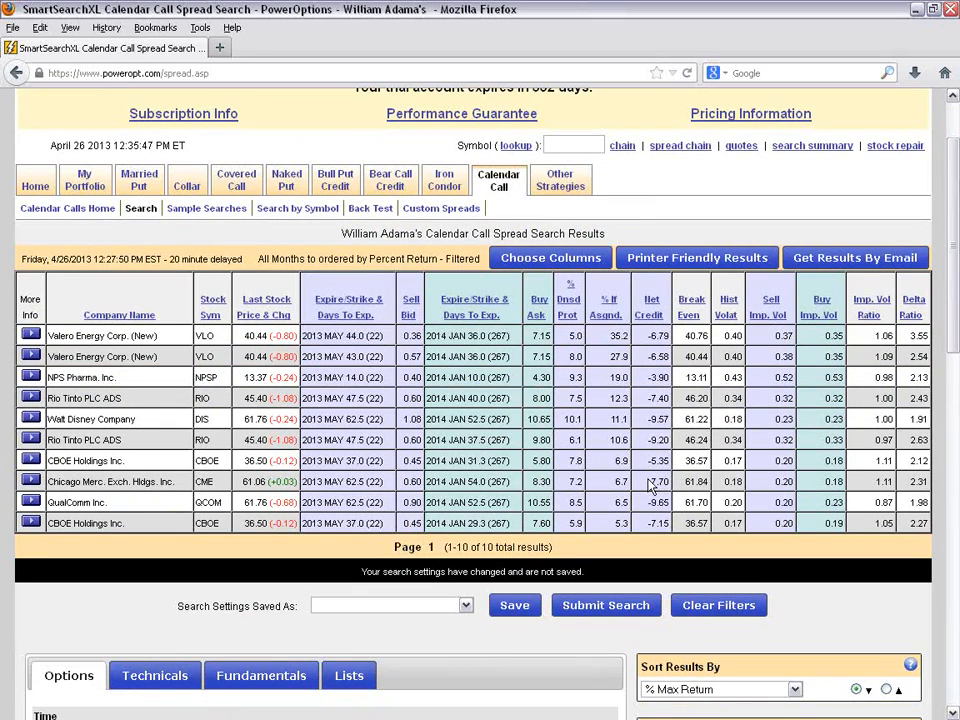
pyautogui.scroll(-5, 671, 480)
pyautogui.click(262, 392)
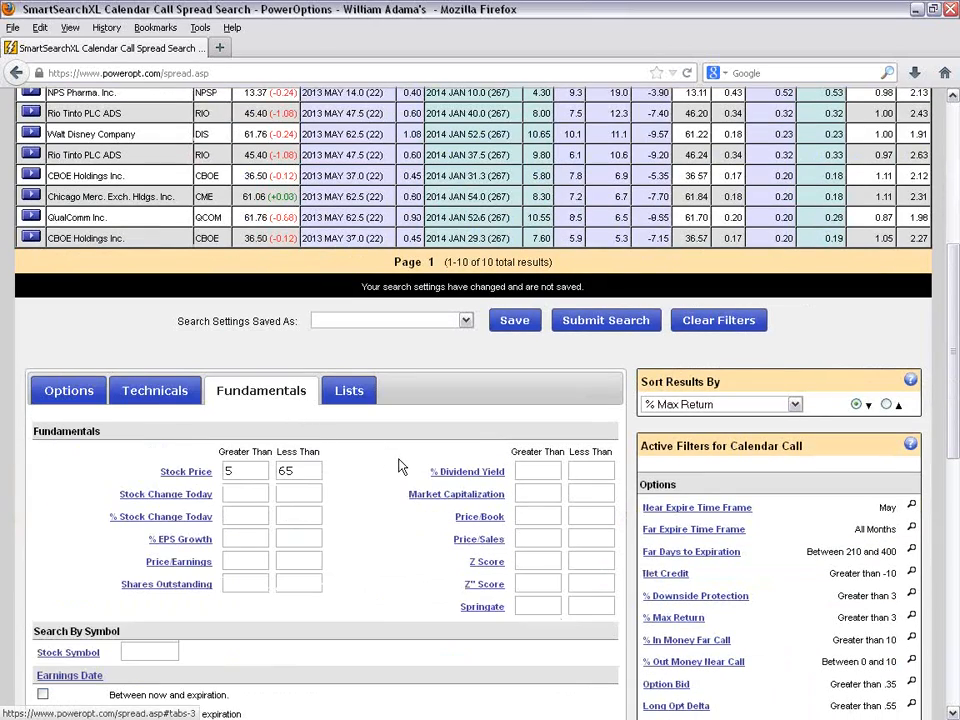
pyautogui.scroll(-2, 227, 489)
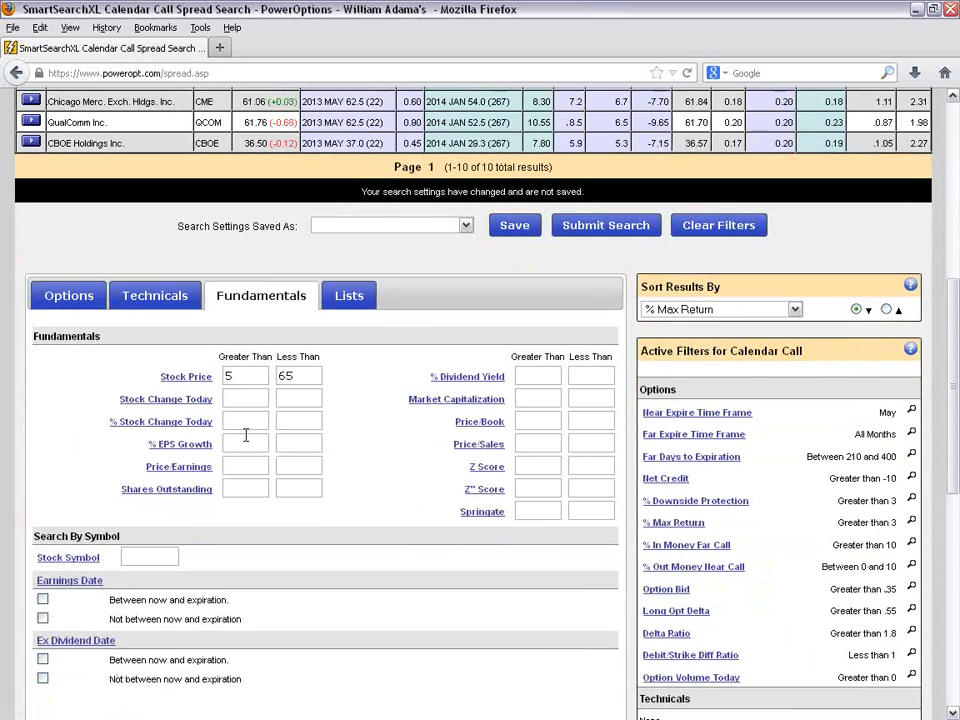
# Step: Set the % EPS Growth filter to greater than 5 and the Price/Earnings filter to between 0 and 40
pyautogui.write('5')
pyautogui.click(396, 476)
pyautogui.scroll(-3, 396, 476)
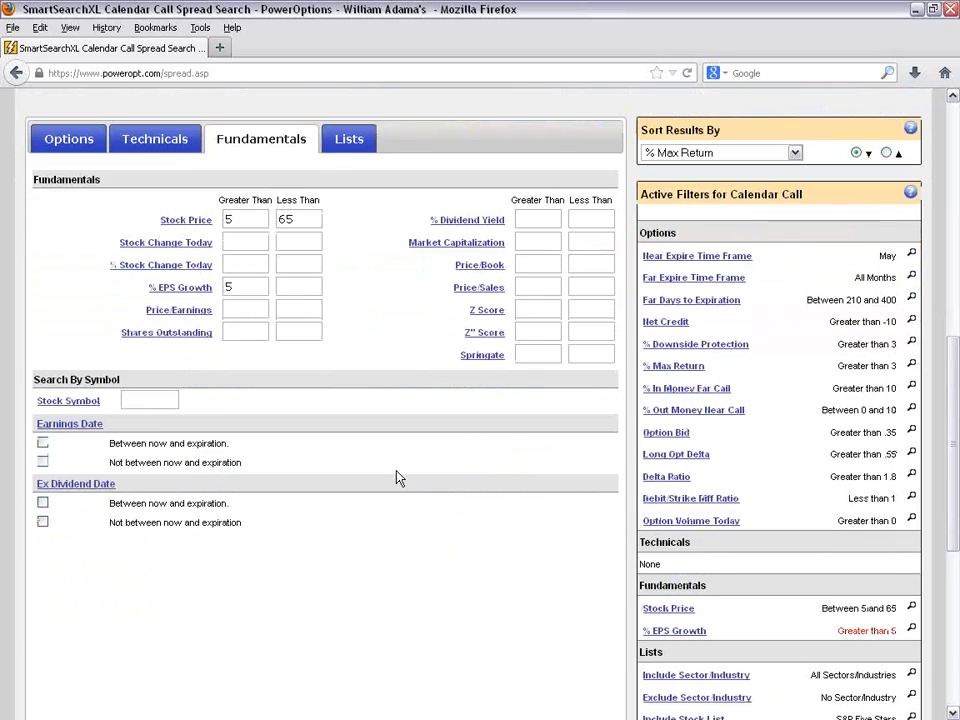
pyautogui.scroll(-1, 396, 476)
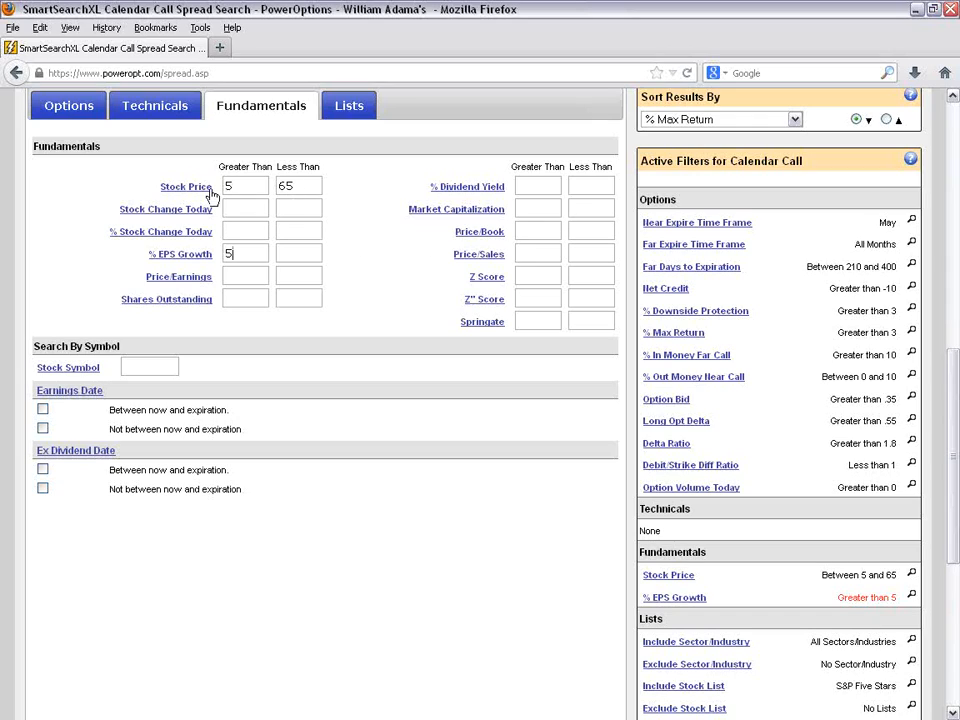
pyautogui.click(159, 116)
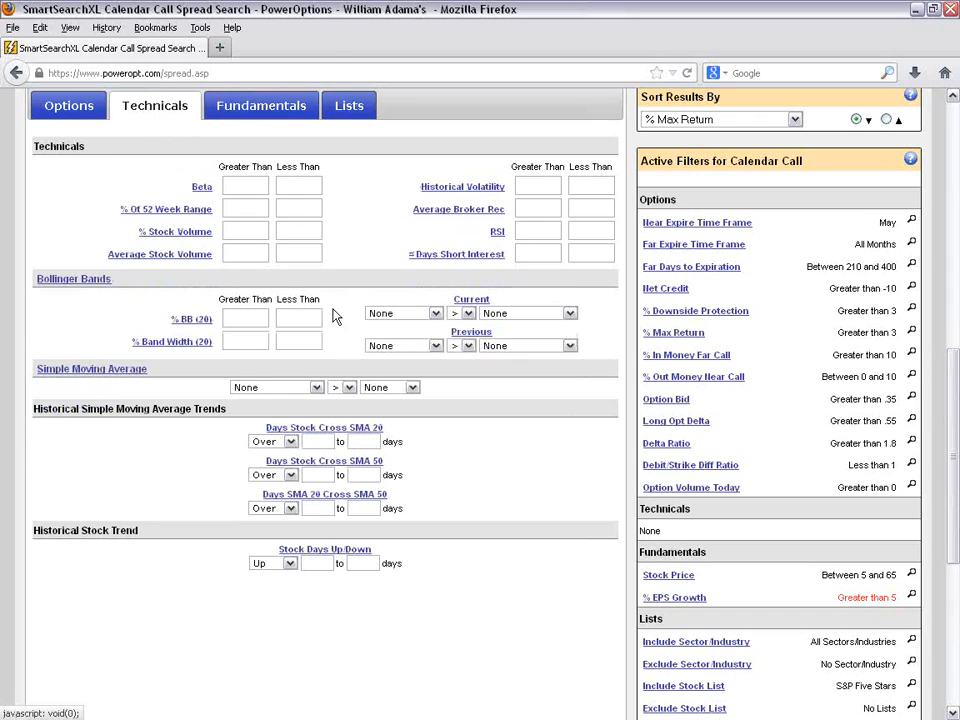
pyautogui.click(250, 110)
pyautogui.doubleClick(238, 253)
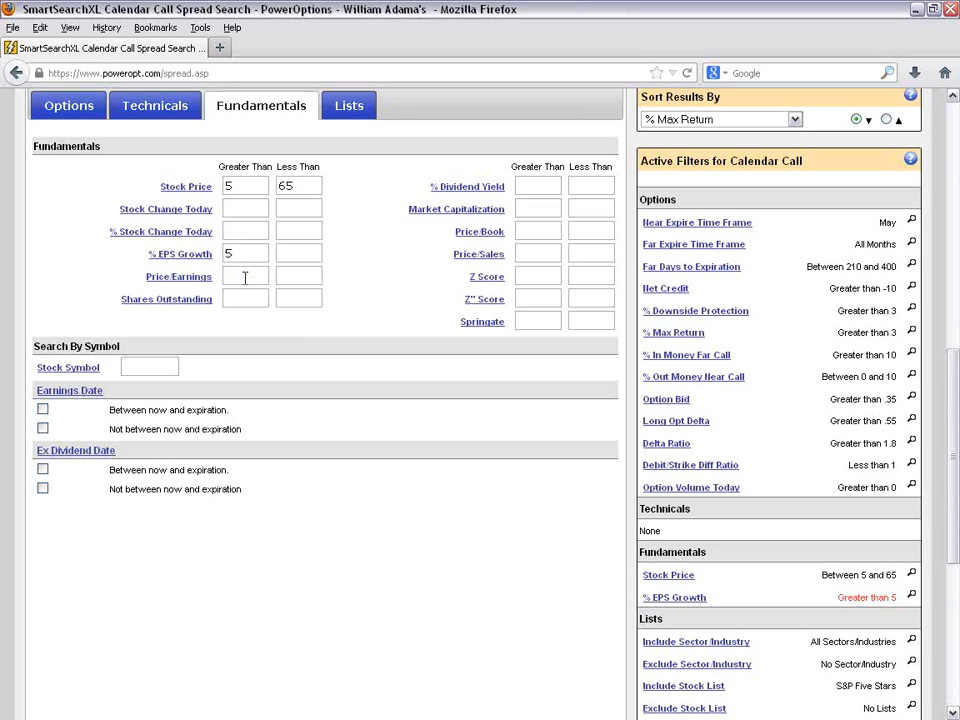
pyautogui.click(299, 276)
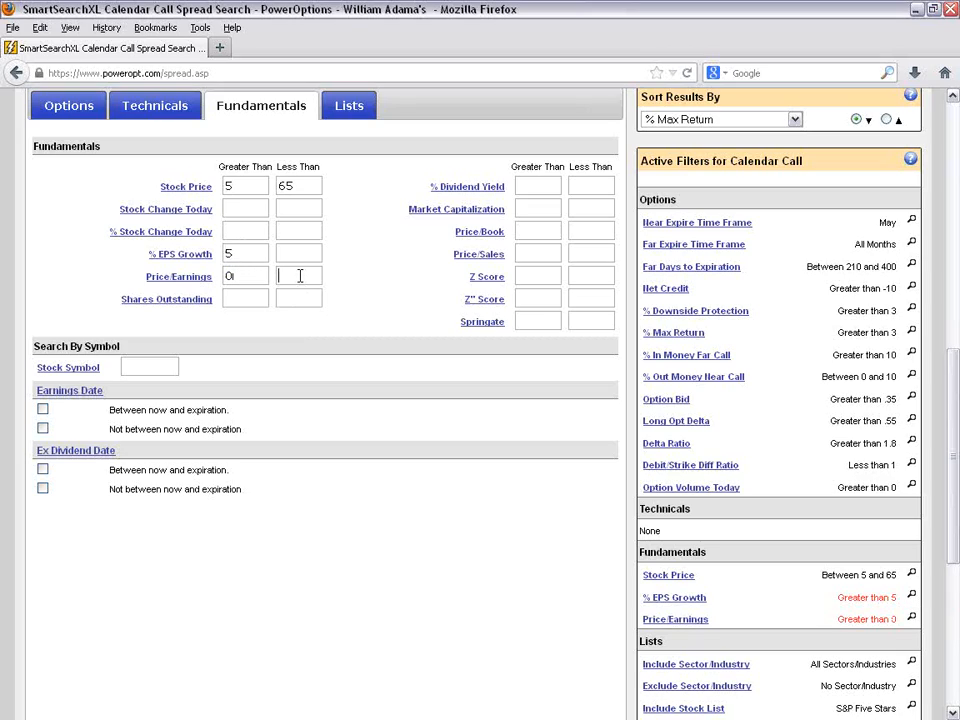
pyautogui.write('40')
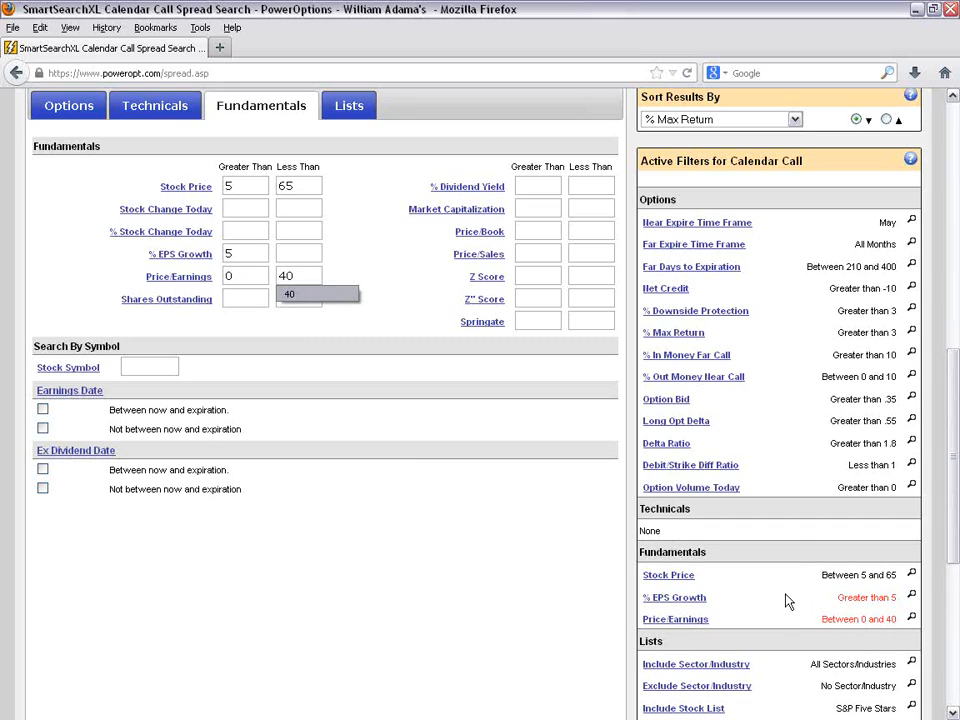
# Step: Show the Technicals filters and circle the changed % EPS Growth and Price/Earnings entries in the active filters
pyautogui.click(176, 114)
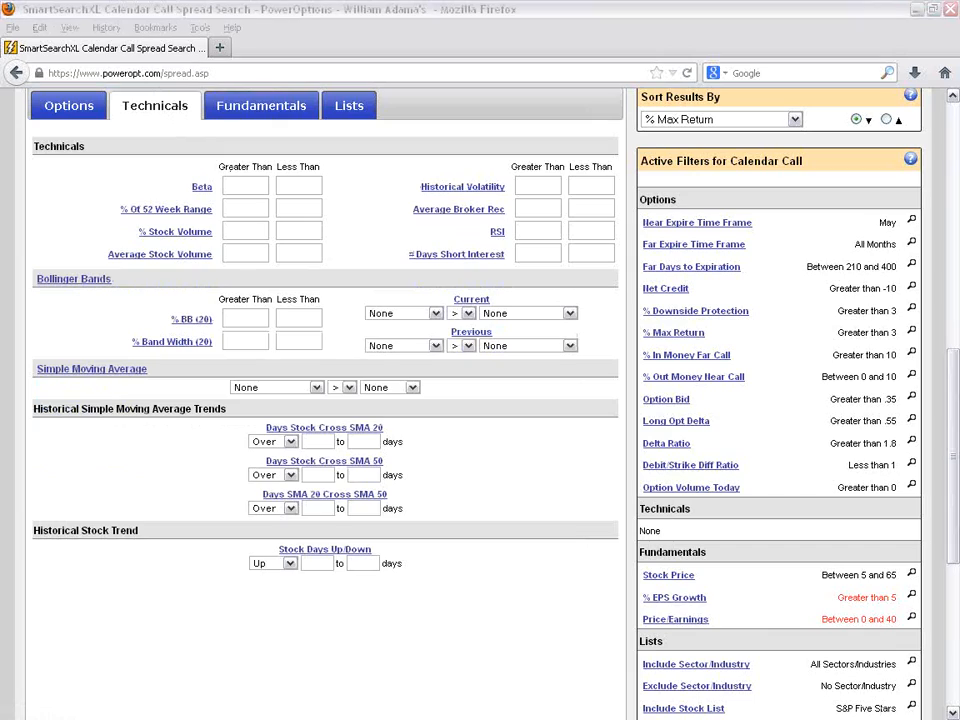
pyautogui.moveTo(833, 588)
pyautogui.mouseDown()
pyautogui.moveTo(646, 580)
pyautogui.moveTo(830, 634)
pyautogui.moveTo(925, 625)
pyautogui.moveTo(930, 600)
pyautogui.moveTo(907, 573)
pyautogui.mouseUp()
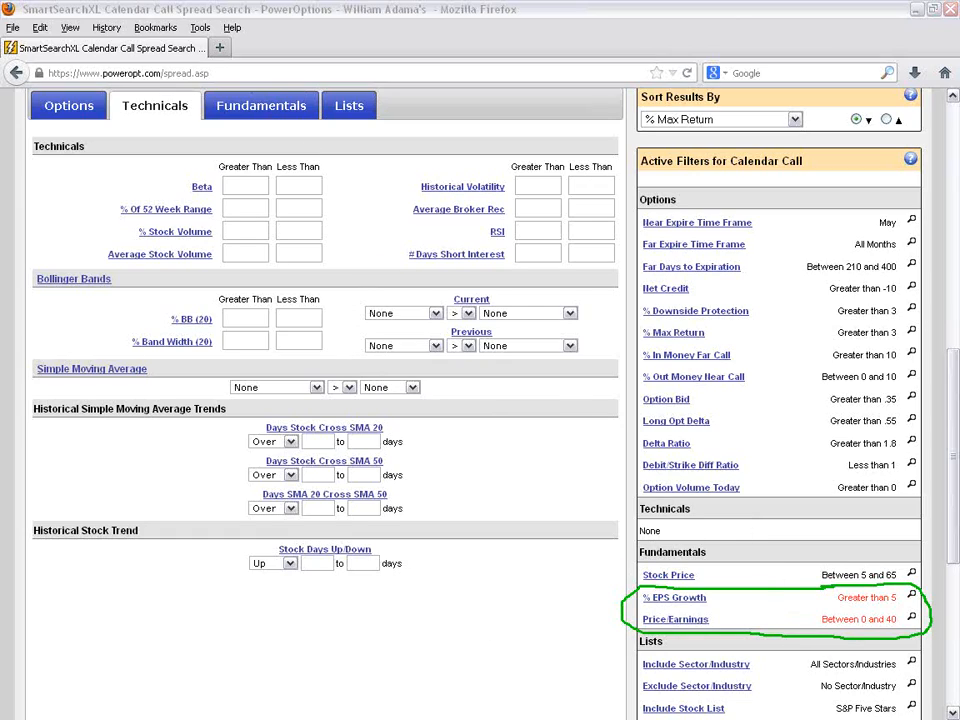
# Step: Set the Average Stock Volume filter to greater than 750 and resubmit the Calendar Call search
pyautogui.click(253, 258)
pyautogui.write('750')
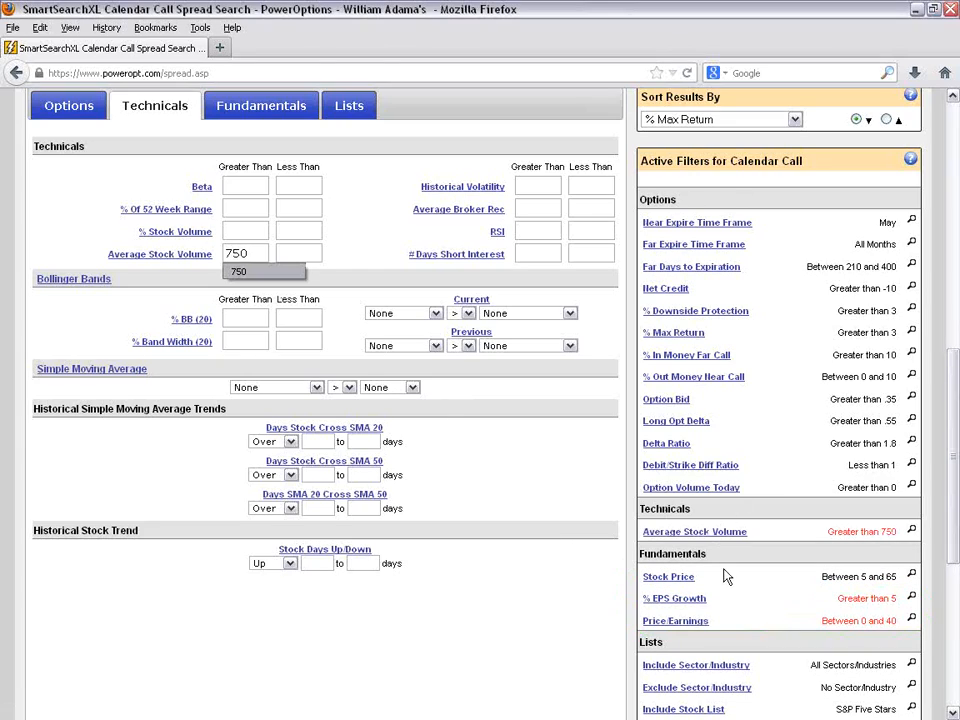
pyautogui.scroll(-2, 728, 575)
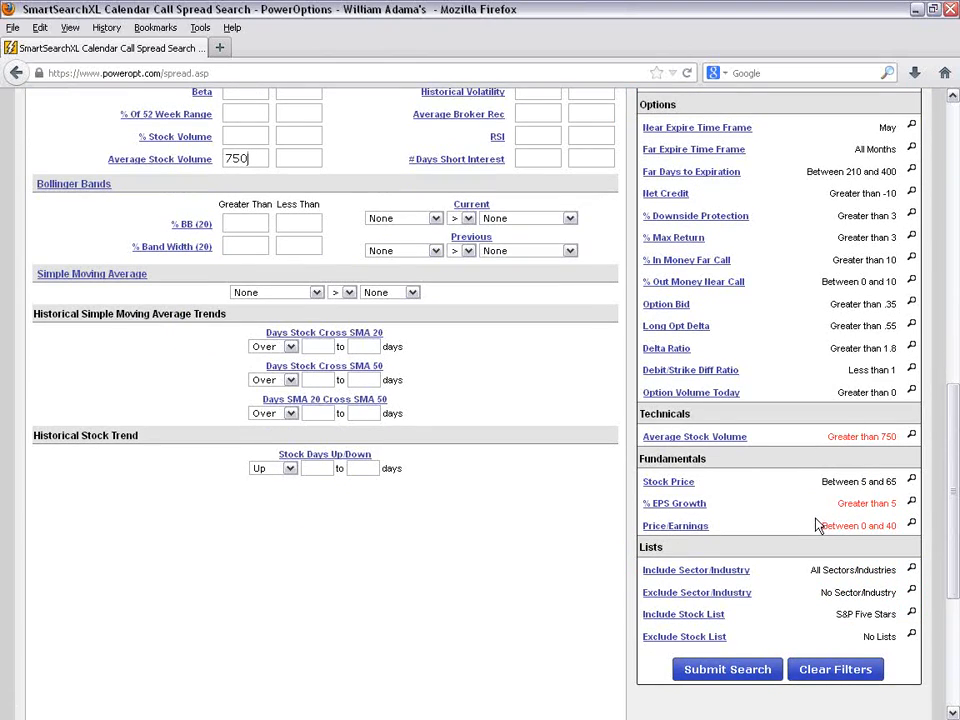
pyautogui.click(738, 669)
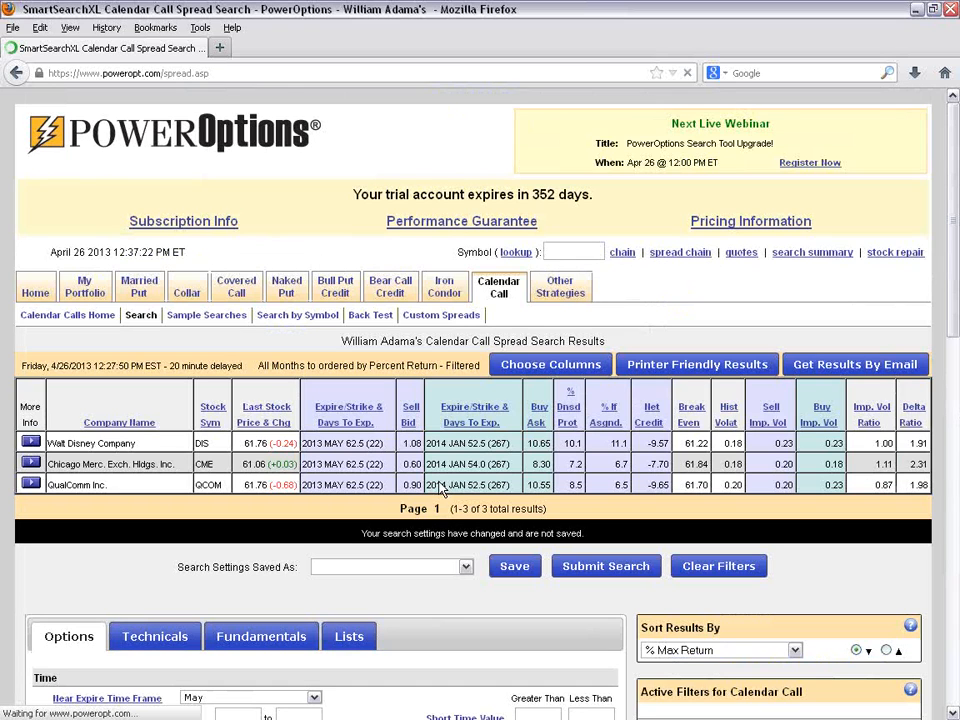
# Step: Highlight the last stock prices of Walt Disney, Chicago Merc. Exch. and QualComm in the search results
pyautogui.scroll(-2, 326, 420)
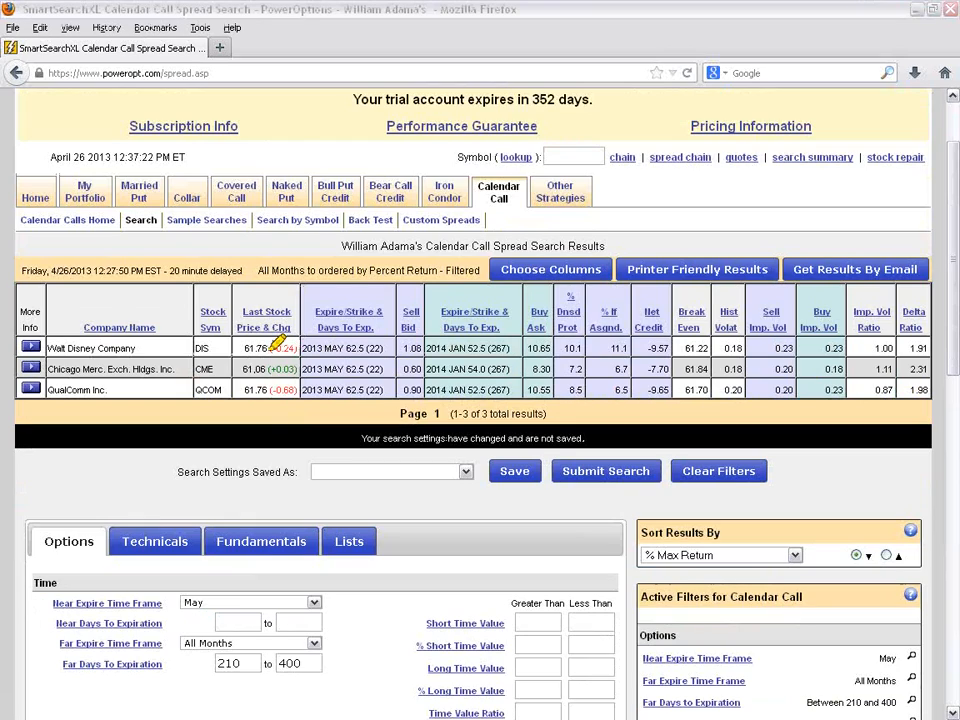
pyautogui.moveTo(242, 348); pyautogui.dragTo(296, 348)
pyautogui.moveTo(240, 370)
pyautogui.mouseDown()
pyautogui.moveTo(292, 369)
pyautogui.moveTo(262, 390)
pyautogui.moveTo(296, 390)
pyautogui.mouseUp()
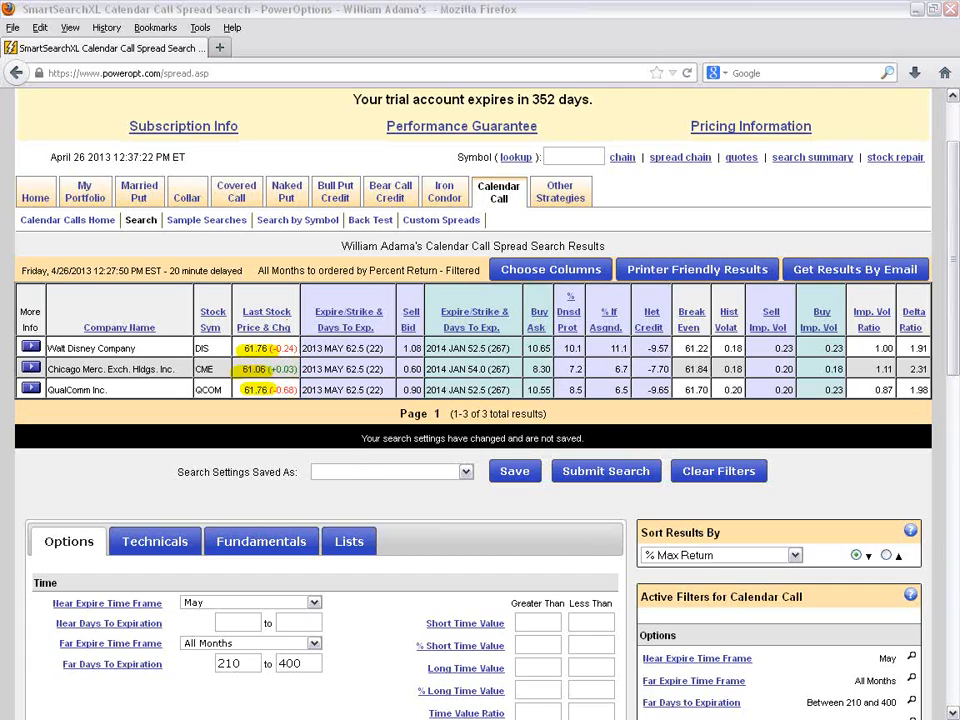
# Step: Raise the Stock Price filter's upper limit to 150 from the active filters and resubmit the search
pyautogui.scroll(-8, 865, 475)
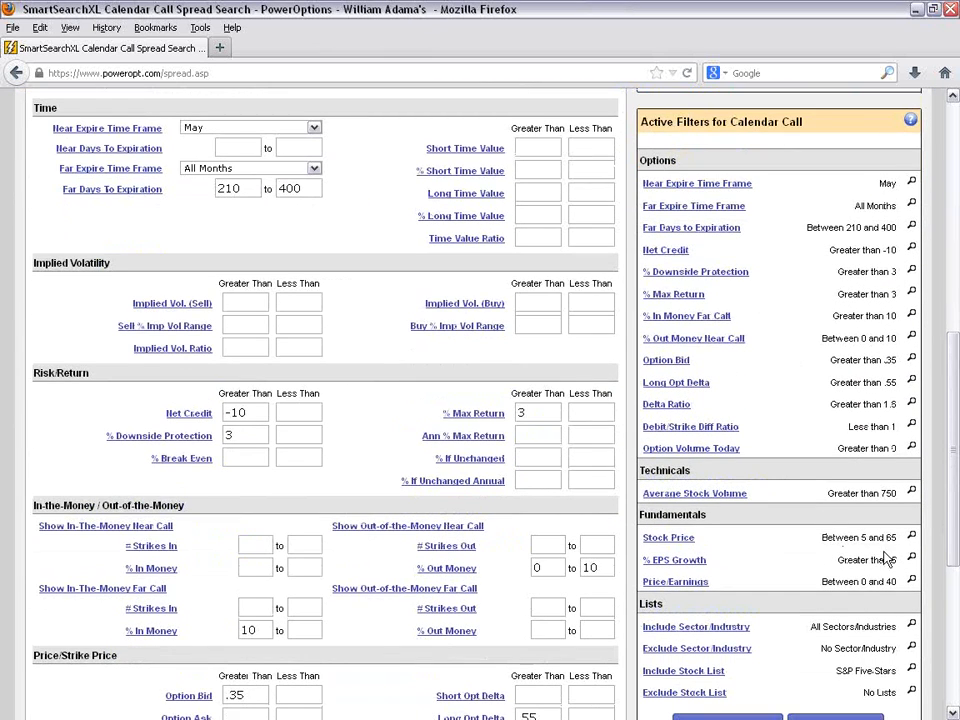
pyautogui.click(912, 539)
pyautogui.scroll(-1, 912, 539)
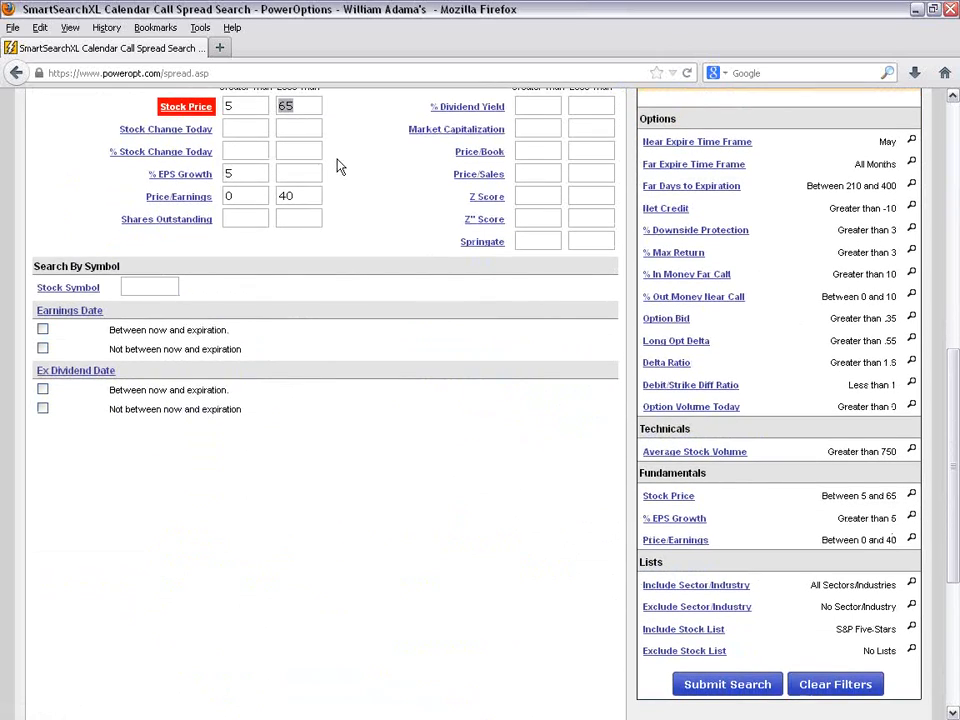
pyautogui.press('BackSpace')
pyautogui.write('150')
pyautogui.click(708, 690)
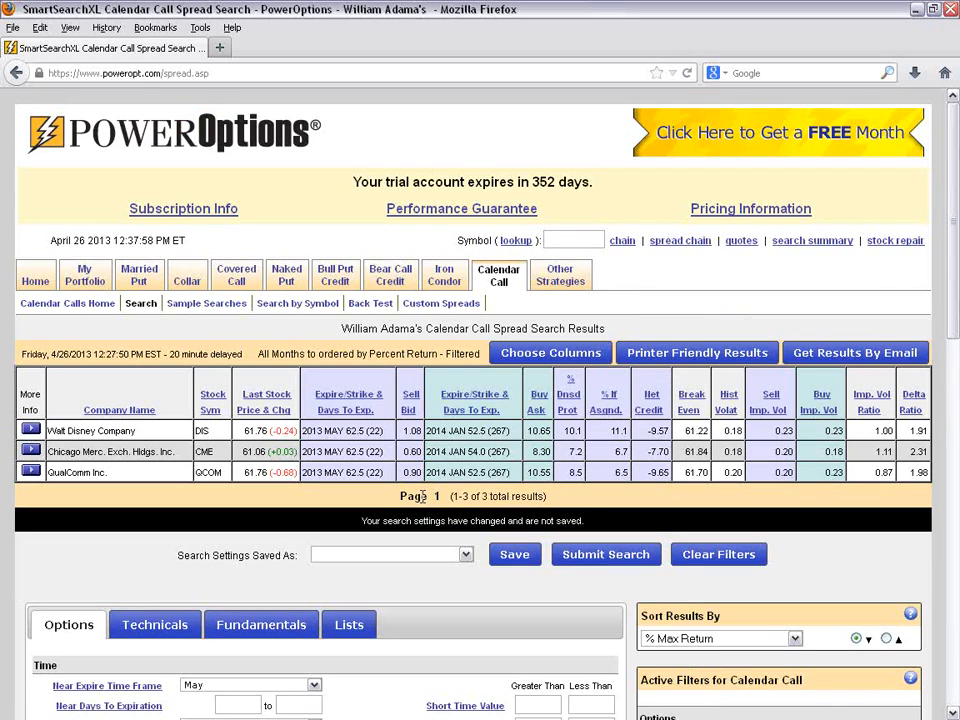
# Step: Review the active filters of the Calendar Call search below the new results
pyautogui.scroll(-5, 855, 567)
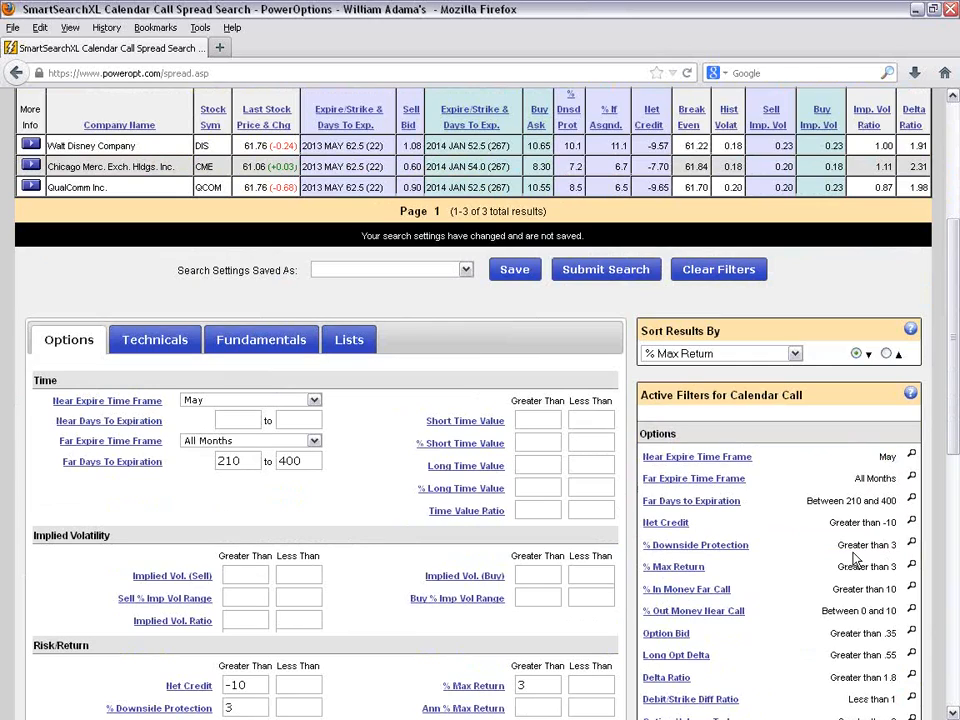
pyautogui.scroll(-3, 855, 560)
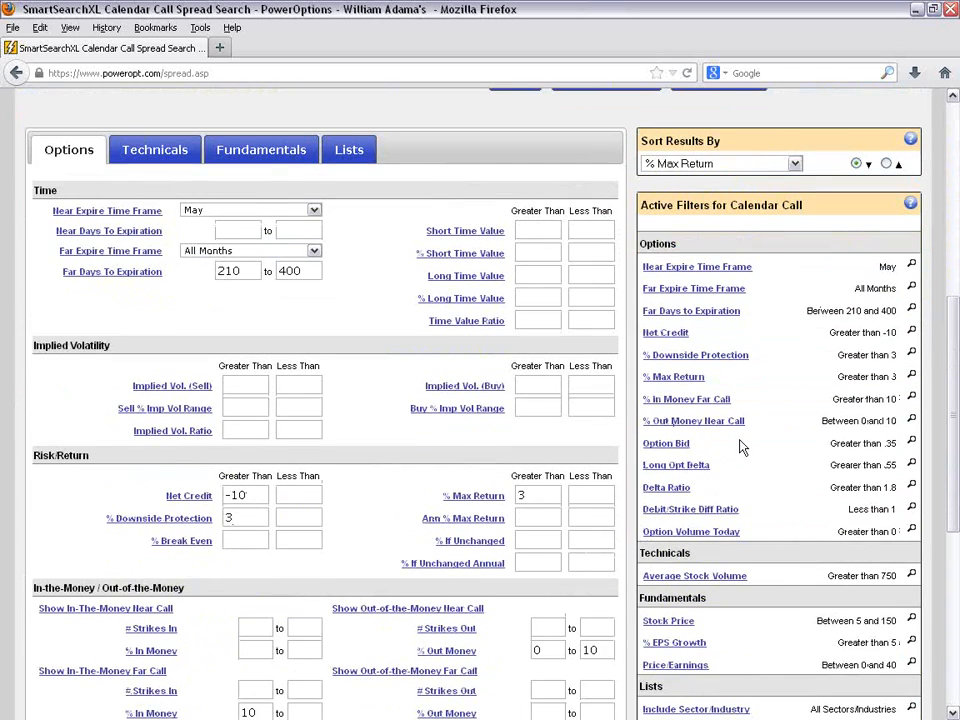